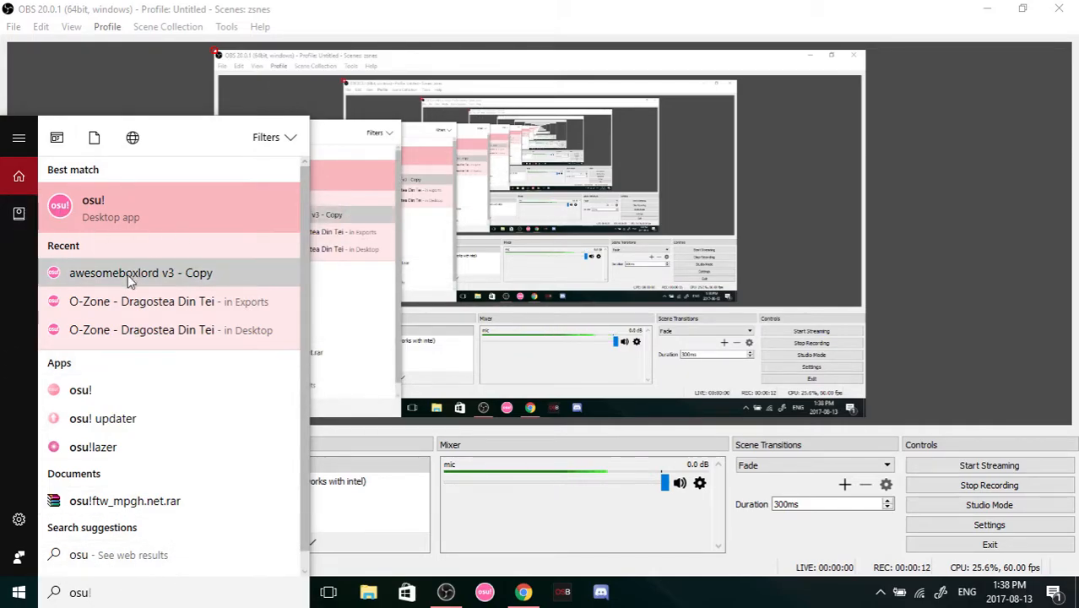
Open the osu! installation folder by following the file location of the osu! app and its shortcut.
{"action": "right_click", "coordinate": [171, 217]}
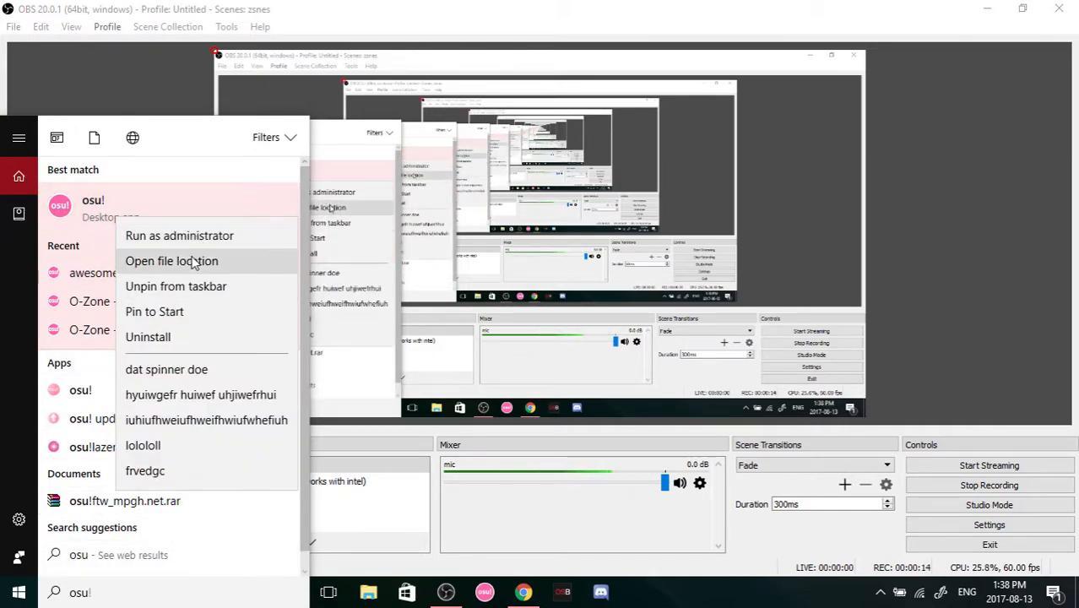
{"action": "left_click", "coordinate": [174, 263]}
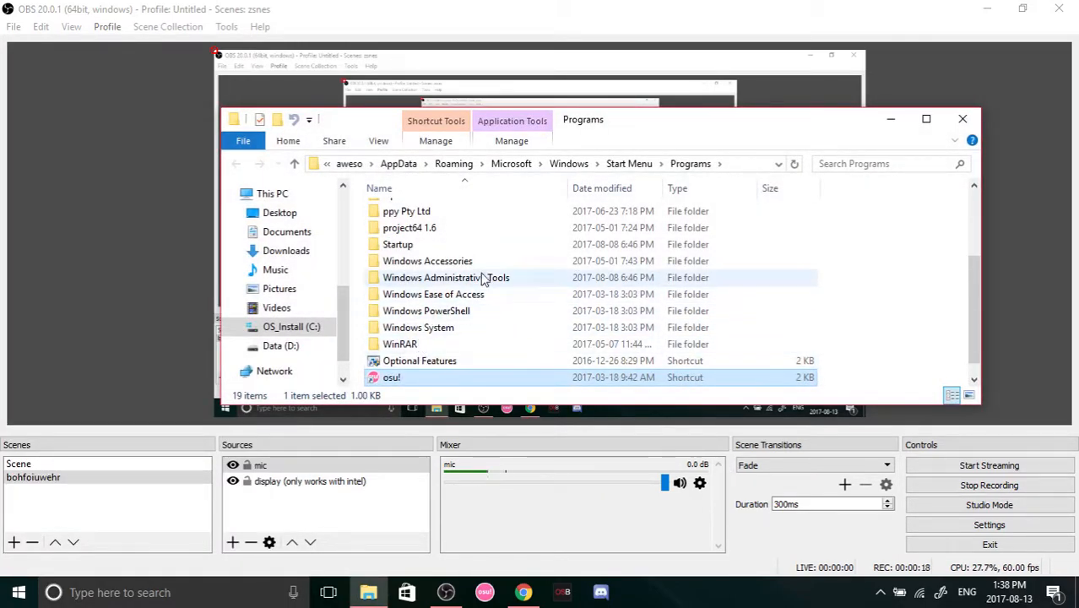
{"action": "double_click", "coordinate": [464, 377]}
{"action": "right_click", "coordinate": [464, 377]}
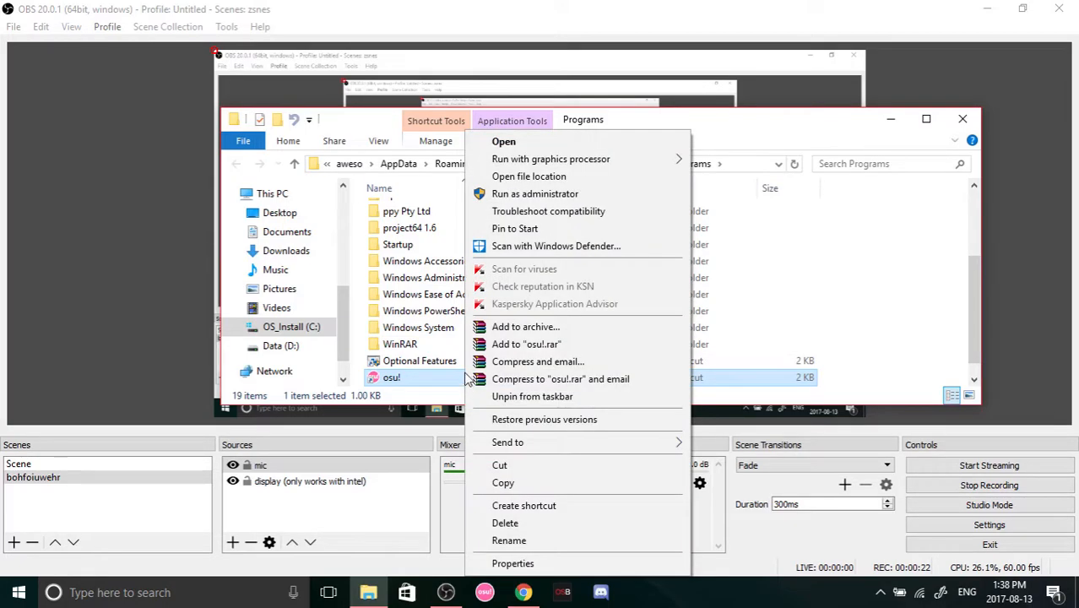
{"action": "left_click", "coordinate": [527, 177]}
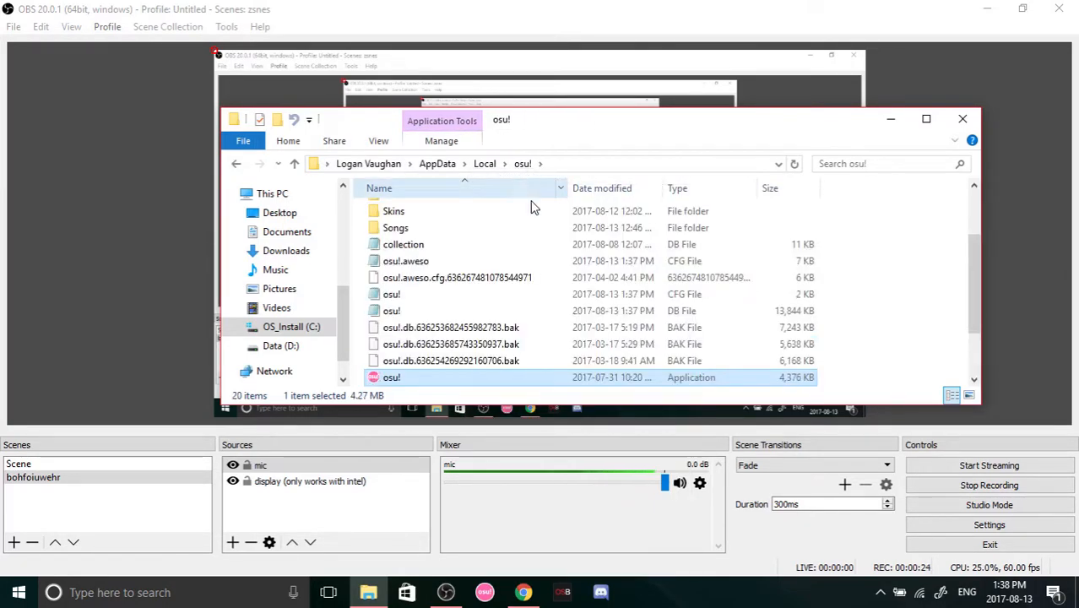
Open the Skins folder inside the osu! folder and maximize the window to browse the skins.
{"action": "scroll", "coordinate": [469, 275], "scroll_direction": "up", "scroll_amount": 2}
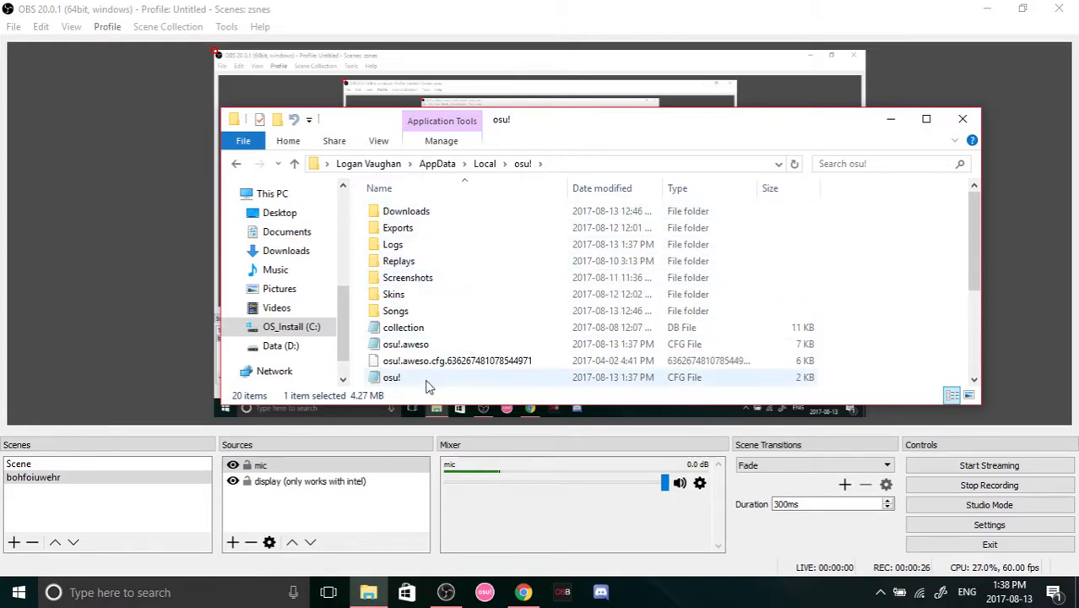
{"action": "double_click", "coordinate": [411, 299]}
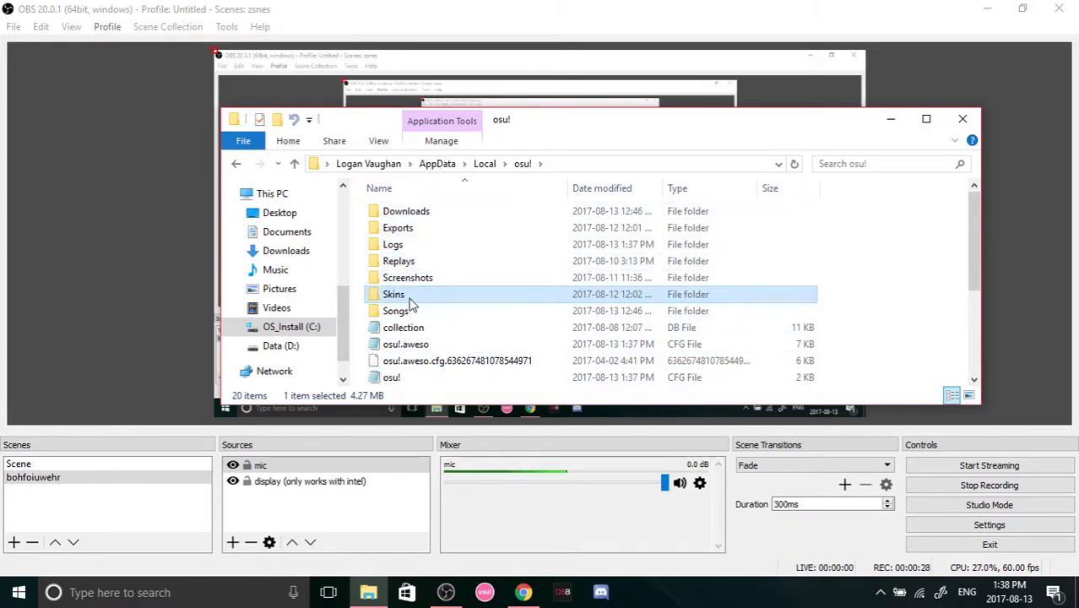
{"action": "scroll", "coordinate": [524, 287], "scroll_direction": "down", "scroll_amount": 20}
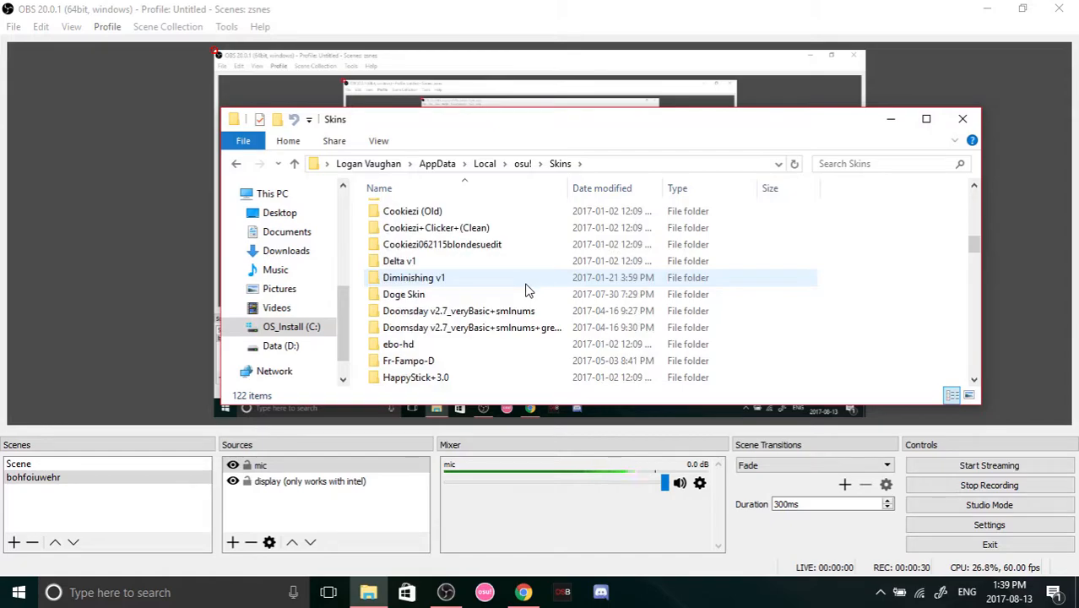
{"action": "left_click", "coordinate": [926, 119]}
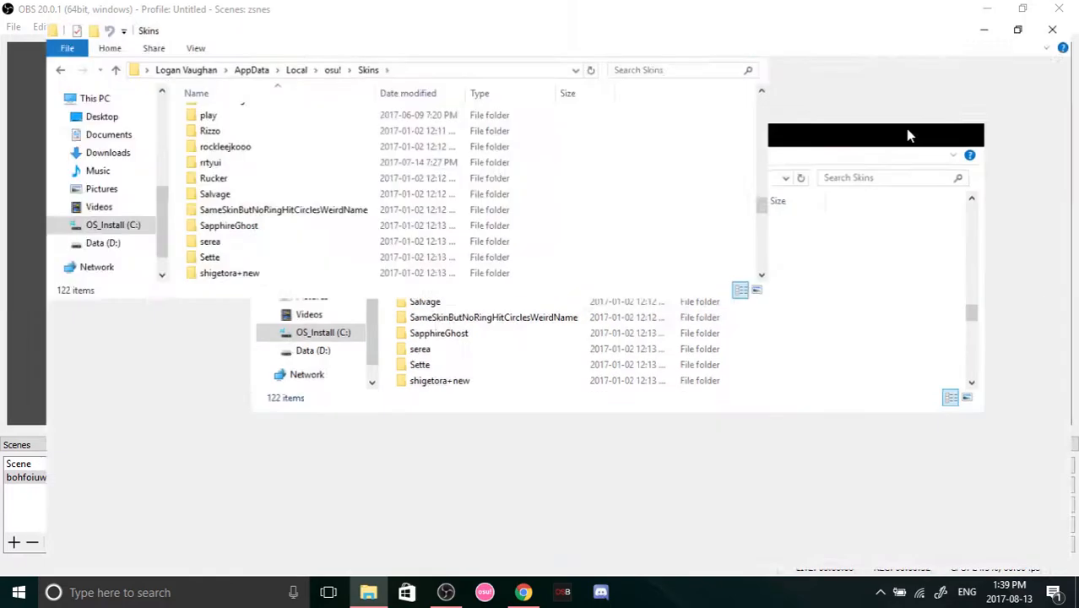
{"action": "scroll", "coordinate": [391, 327], "scroll_direction": "down", "scroll_amount": 5}
{"action": "left_click_drag", "start_coordinate": [1070, 443], "coordinate": [1074, 304]}
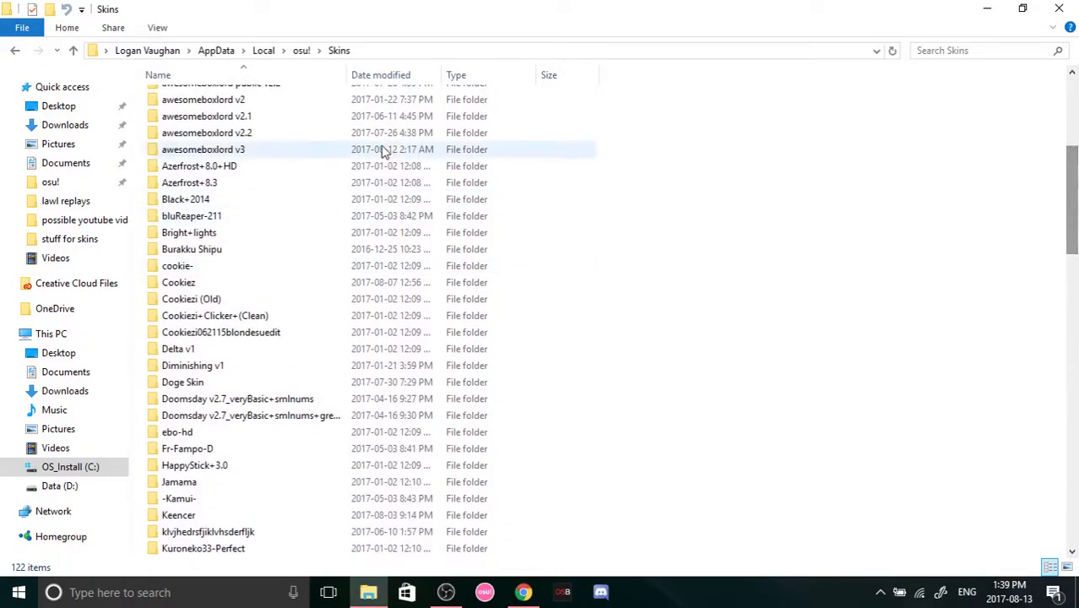
{"action": "scroll", "coordinate": [385, 157], "scroll_direction": "up", "scroll_amount": 6}
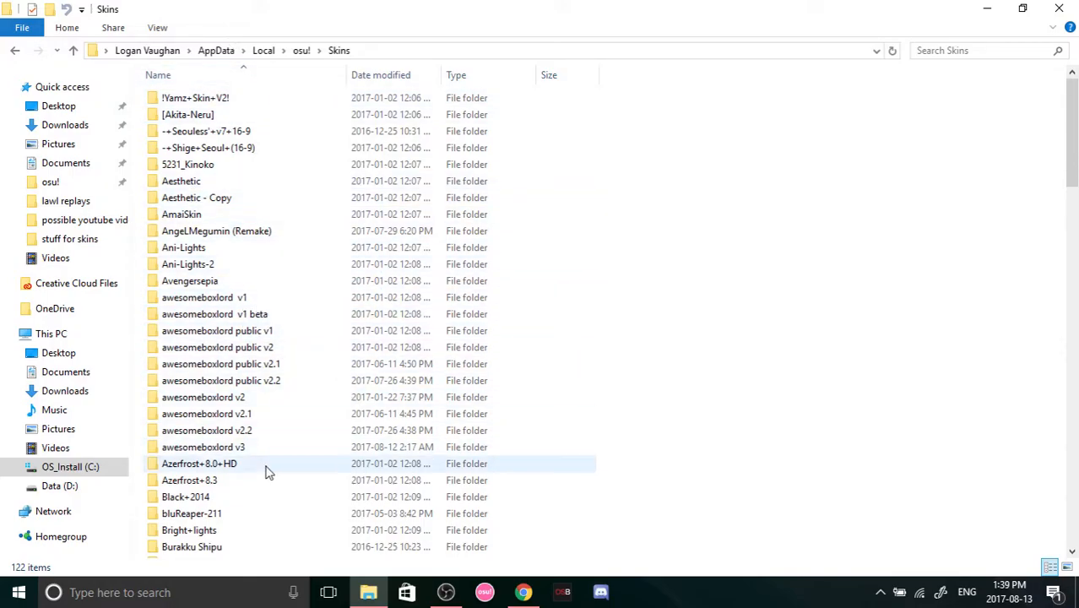
Find the scorebar-bg image in the awesomeboxlord v3 skin by searching for "score", view it, and return to the Skins folder.
{"action": "double_click", "coordinate": [240, 447]}
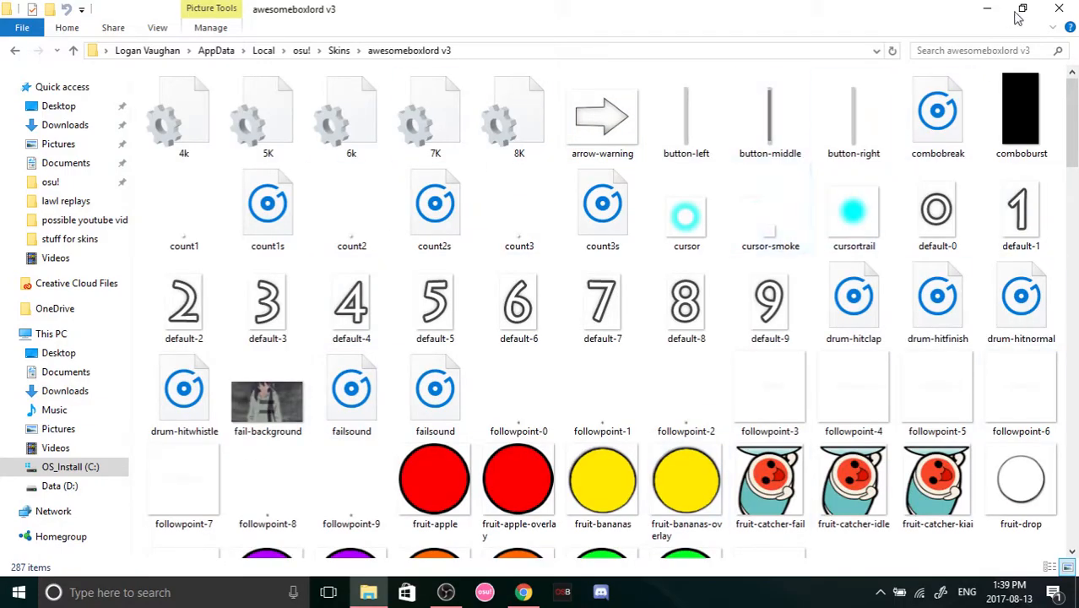
{"action": "left_click", "coordinate": [983, 51]}
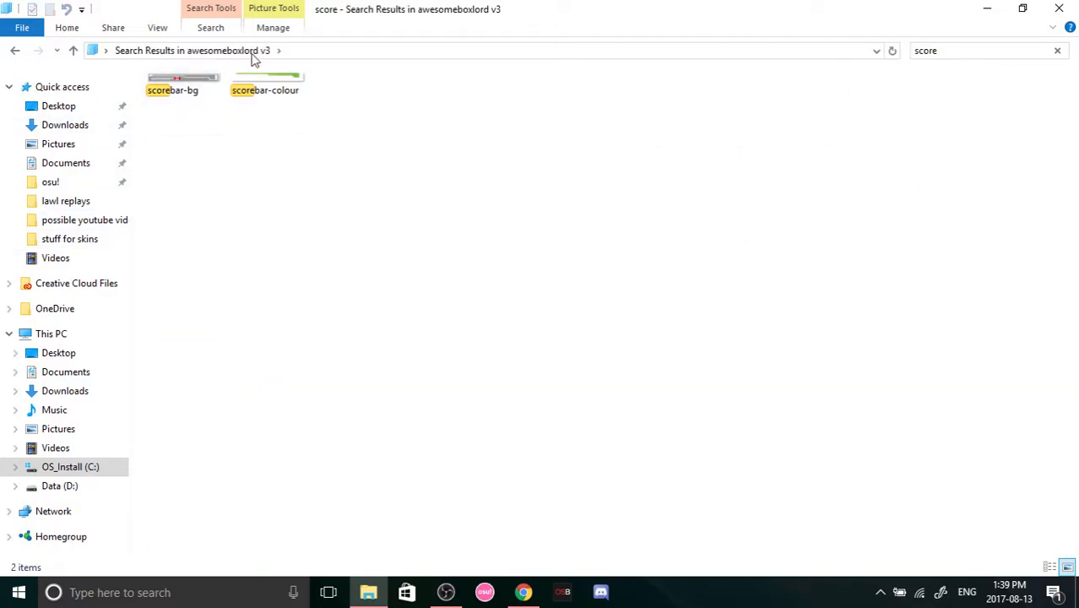
{"action": "double_click", "coordinate": [168, 96]}
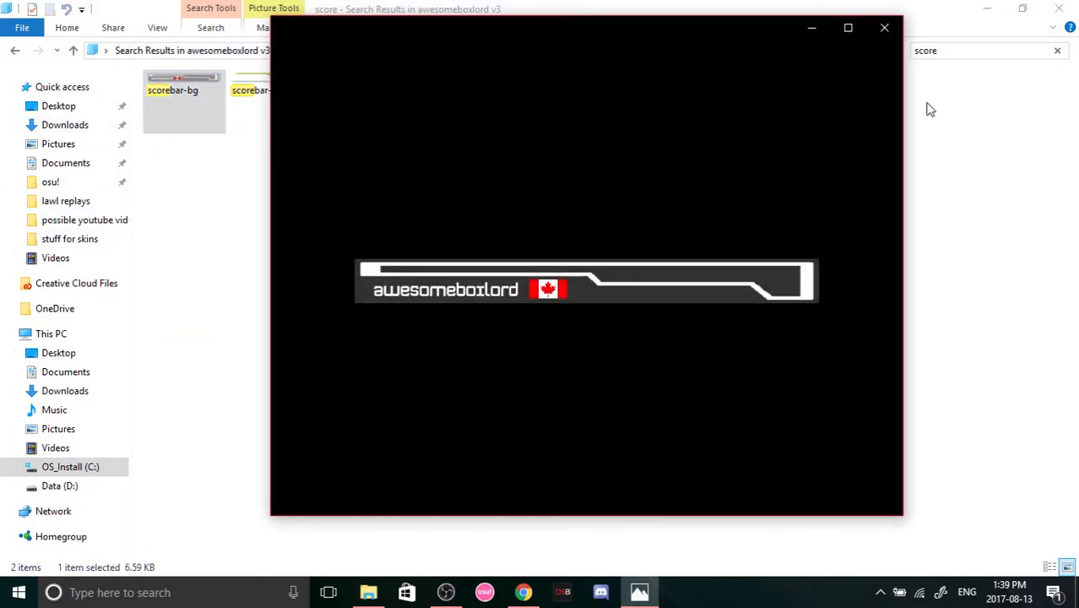
{"action": "left_click", "coordinate": [884, 28]}
{"action": "left_click", "coordinate": [15, 52]}
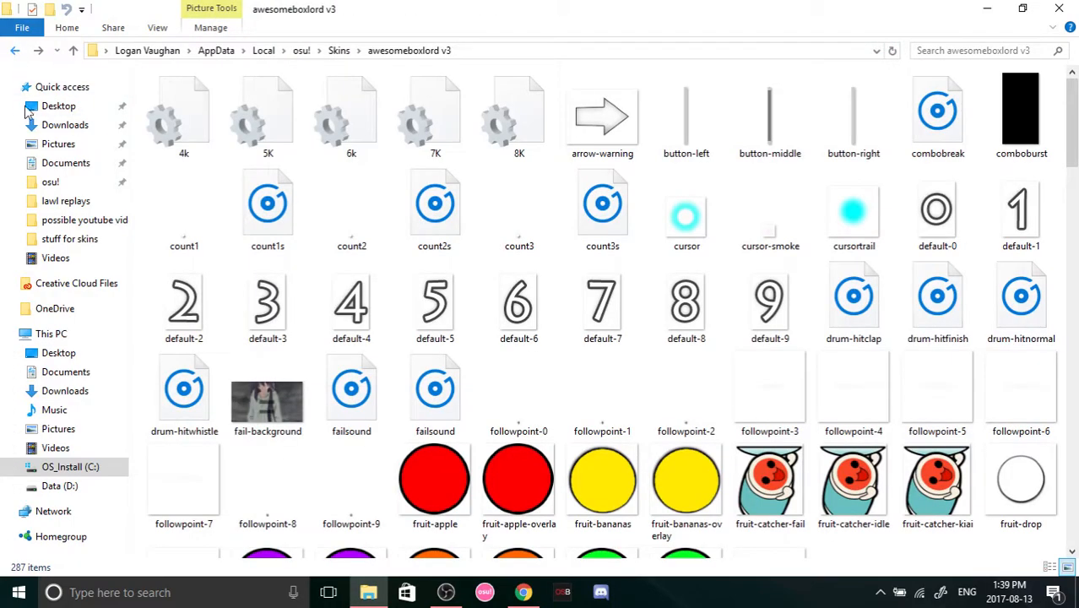
{"action": "left_click", "coordinate": [13, 51]}
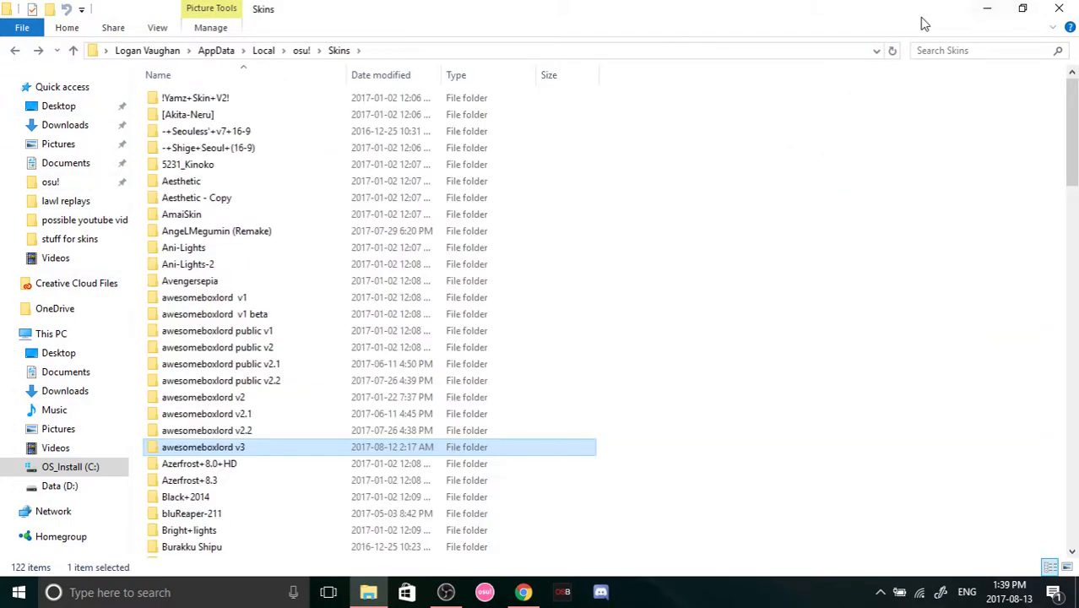
{"action": "left_click", "coordinate": [938, 52]}
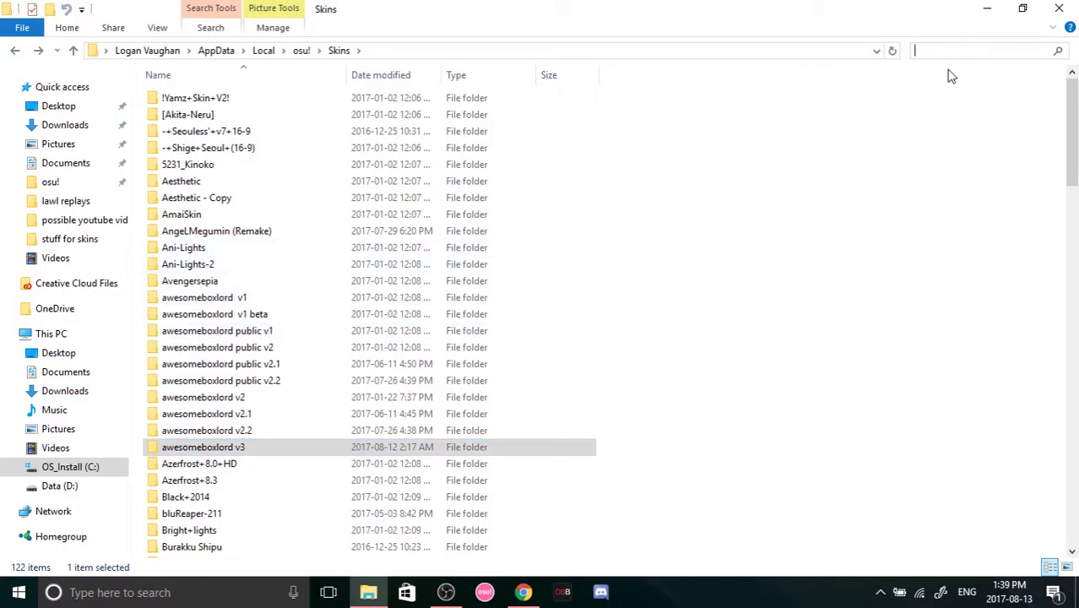
{"action": "type", "text": "s"}
{"action": "key", "text": "BackSpace"}
{"action": "type", "text": "stepman"}
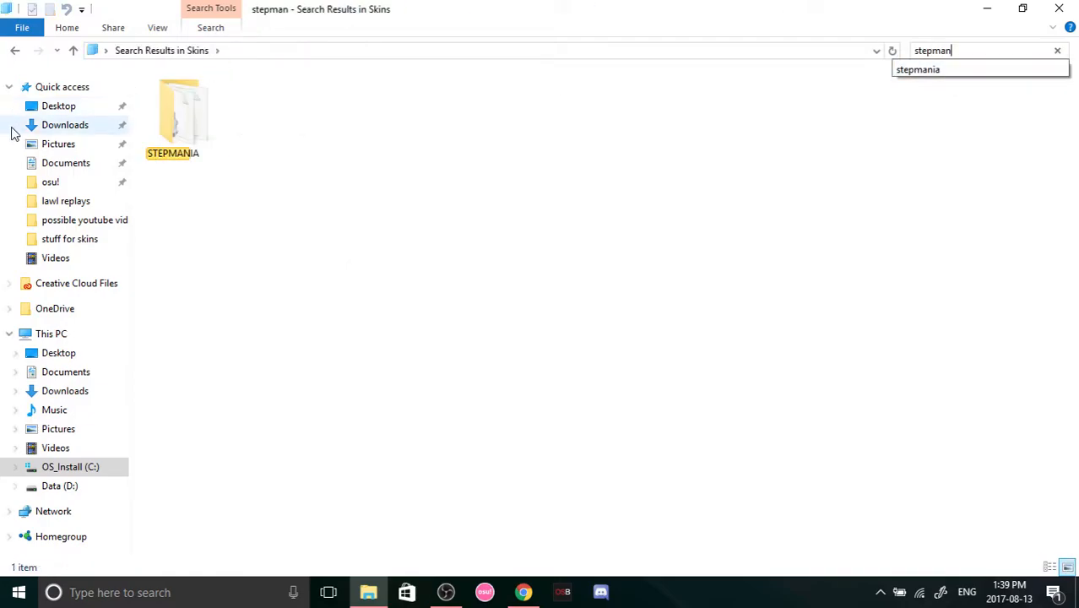
{"action": "left_click", "coordinate": [118, 125]}
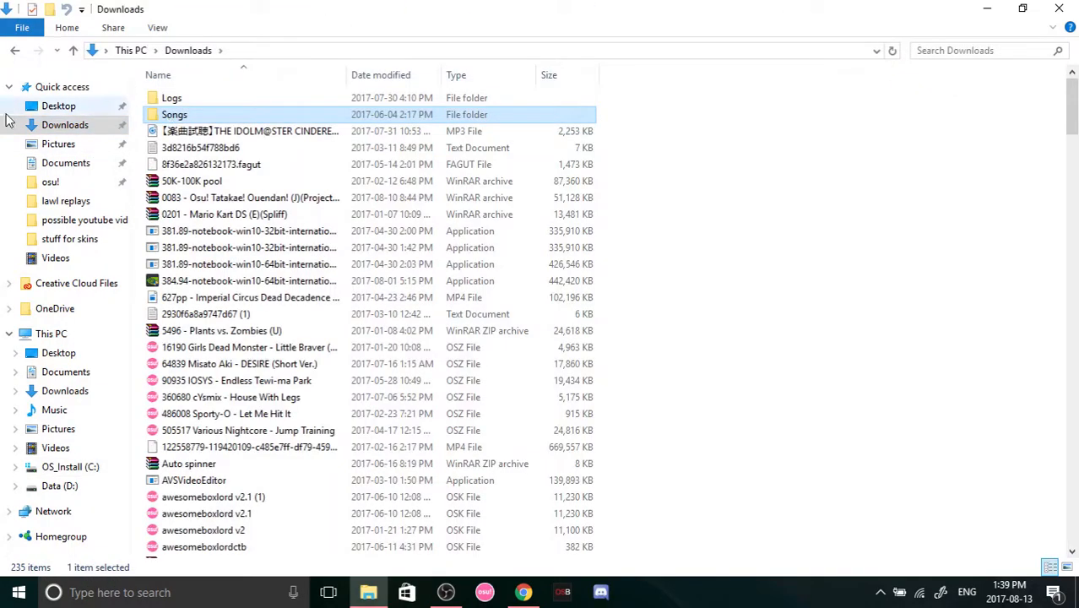
Go to the Skins folder within osu!, search it for "stepmania", and open the STEPMANIA skin folder.
{"action": "left_click", "coordinate": [113, 183]}
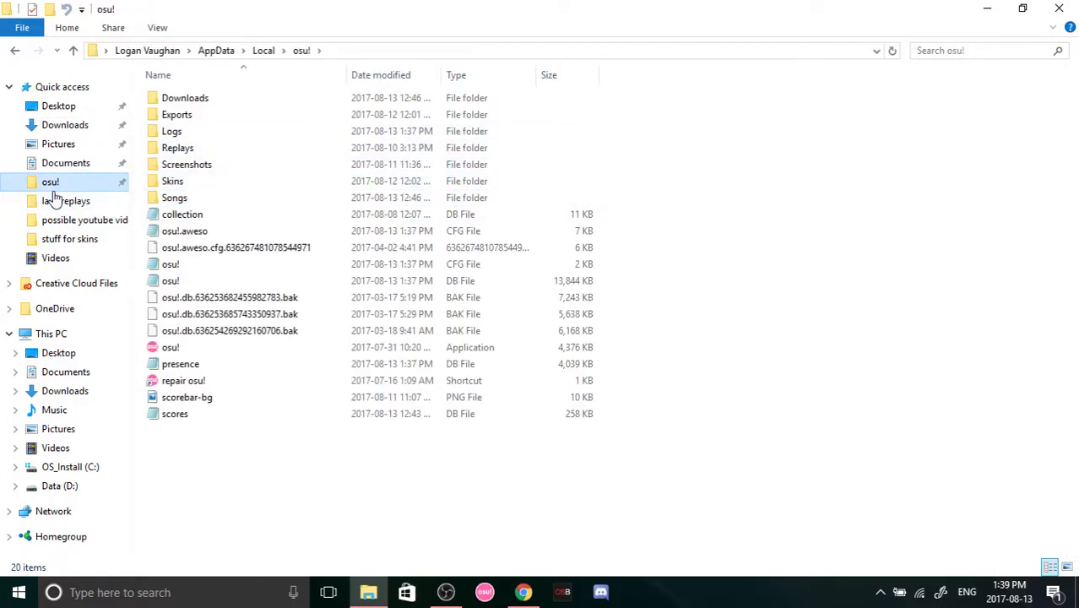
{"action": "double_click", "coordinate": [172, 182]}
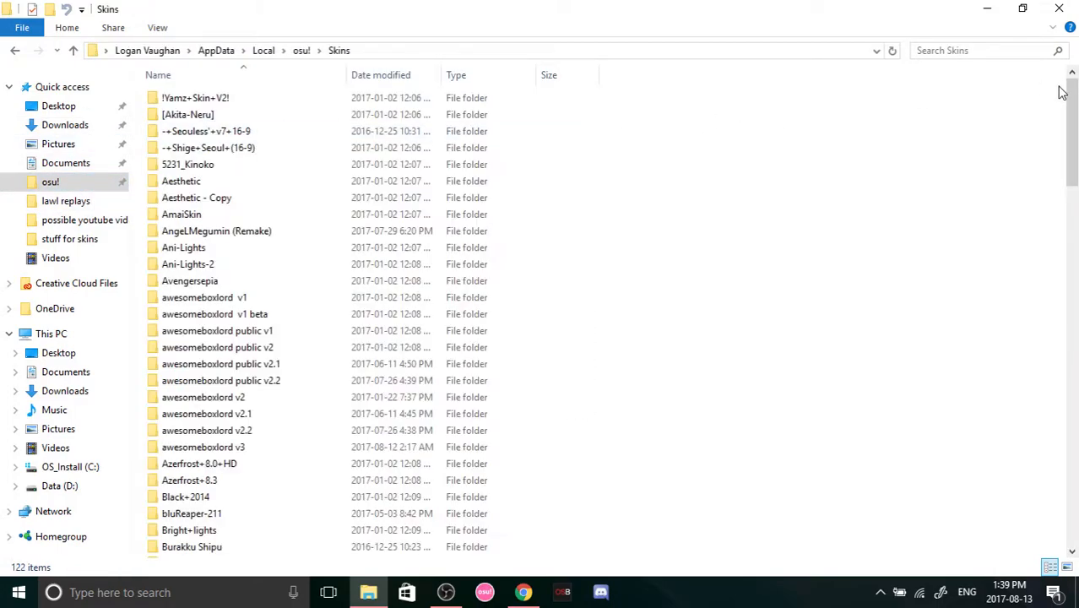
{"action": "left_click", "coordinate": [959, 52]}
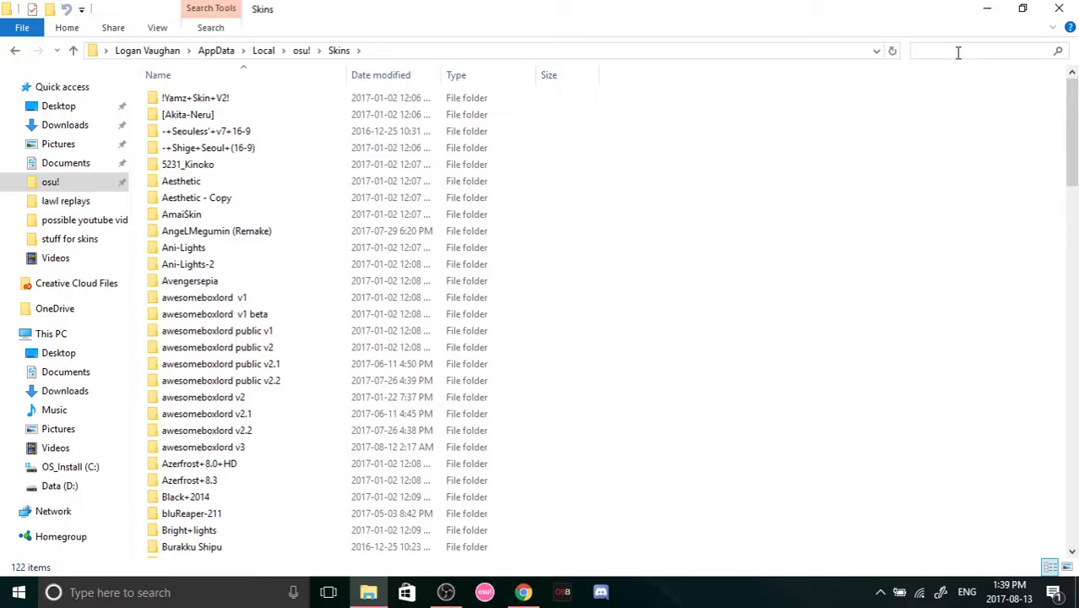
{"action": "type", "text": "stepmania"}
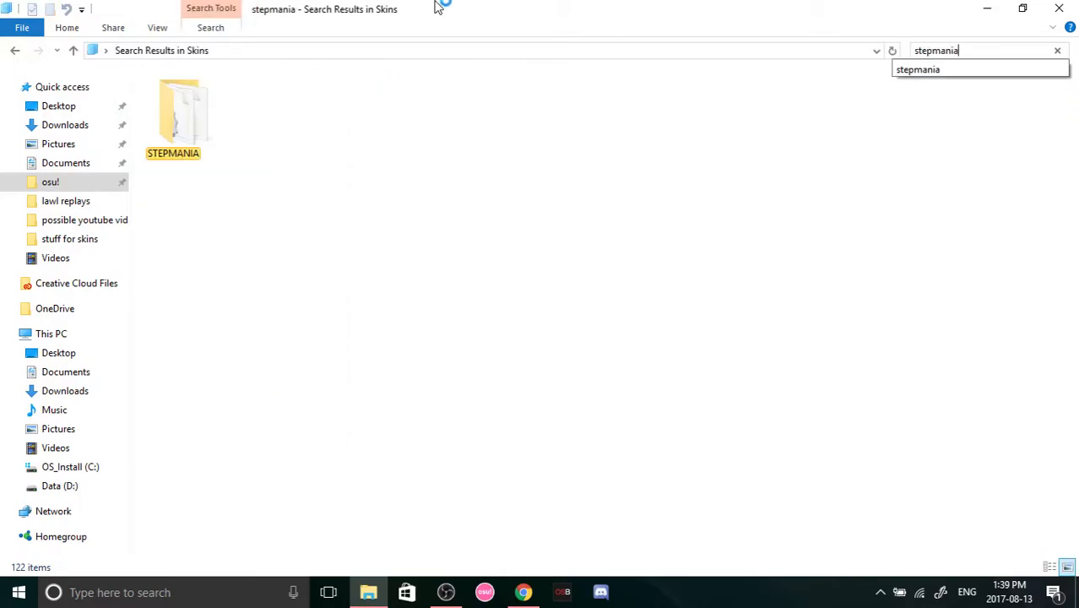
{"action": "double_click", "coordinate": [180, 114]}
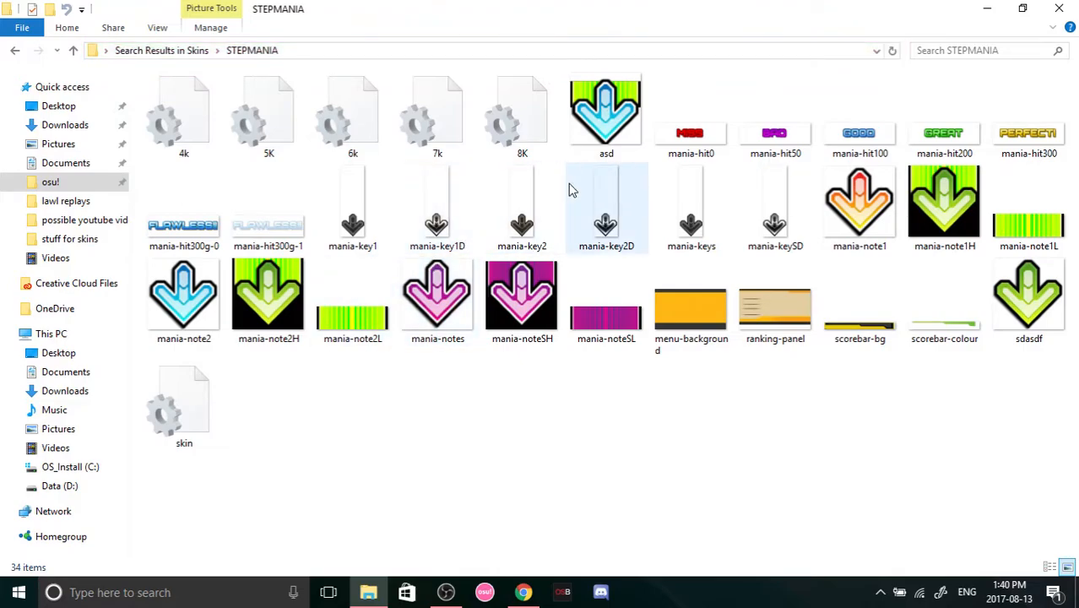
Preview the STEPMANIA skin's scorebar-bg image, copy it to the desktop, and minimize the folder window.
{"action": "double_click", "coordinate": [883, 328]}
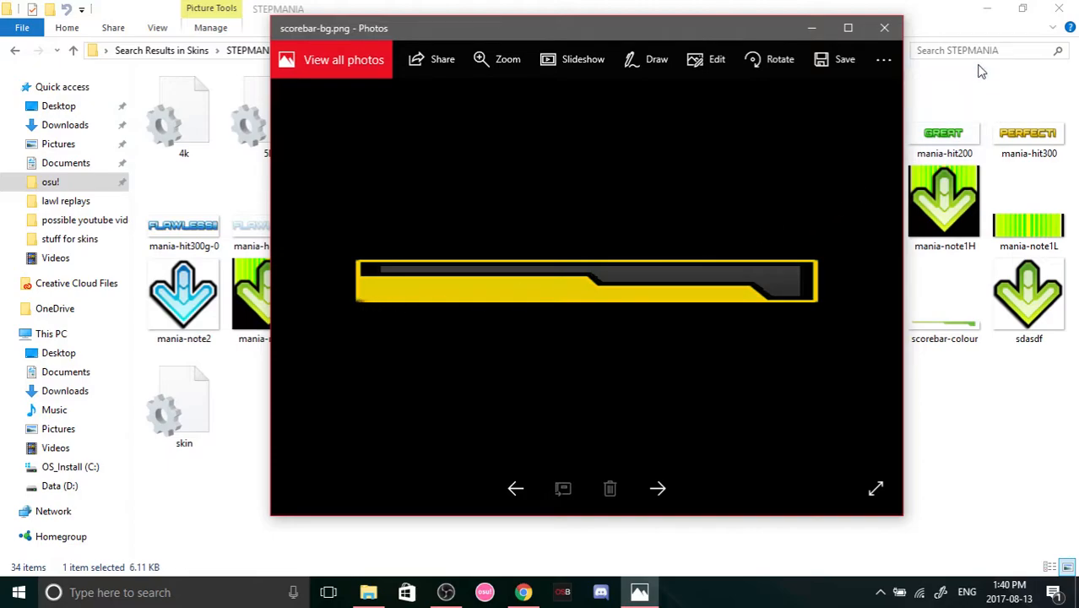
{"action": "left_click", "coordinate": [886, 30]}
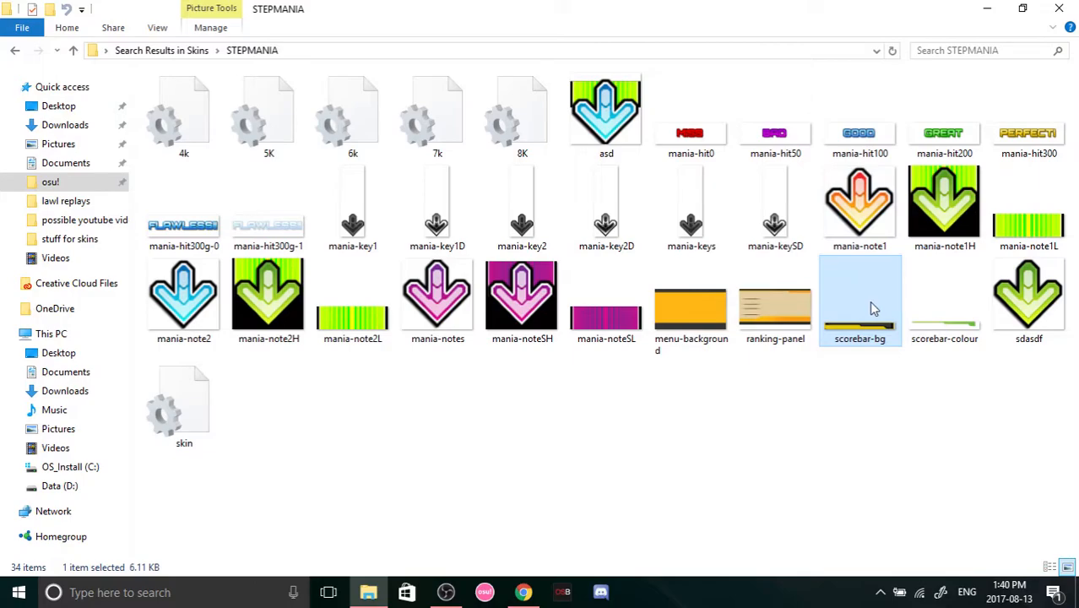
{"action": "left_click_drag", "start_coordinate": [853, 14], "coordinate": [953, 187]}
{"action": "left_click", "coordinate": [985, 9]}
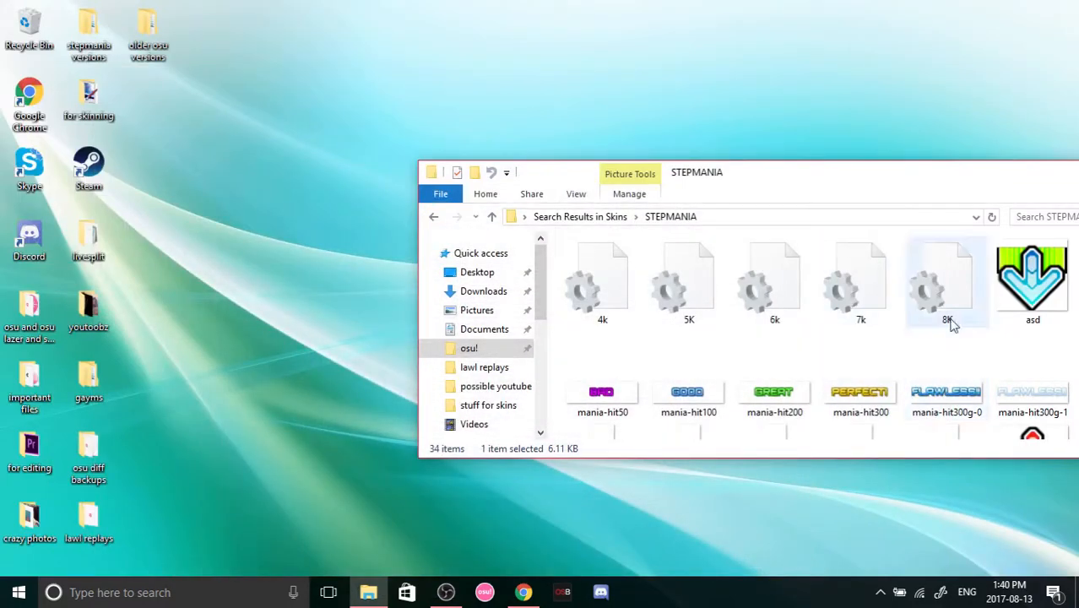
{"action": "scroll", "coordinate": [952, 329], "scroll_direction": "down", "scroll_amount": 5}
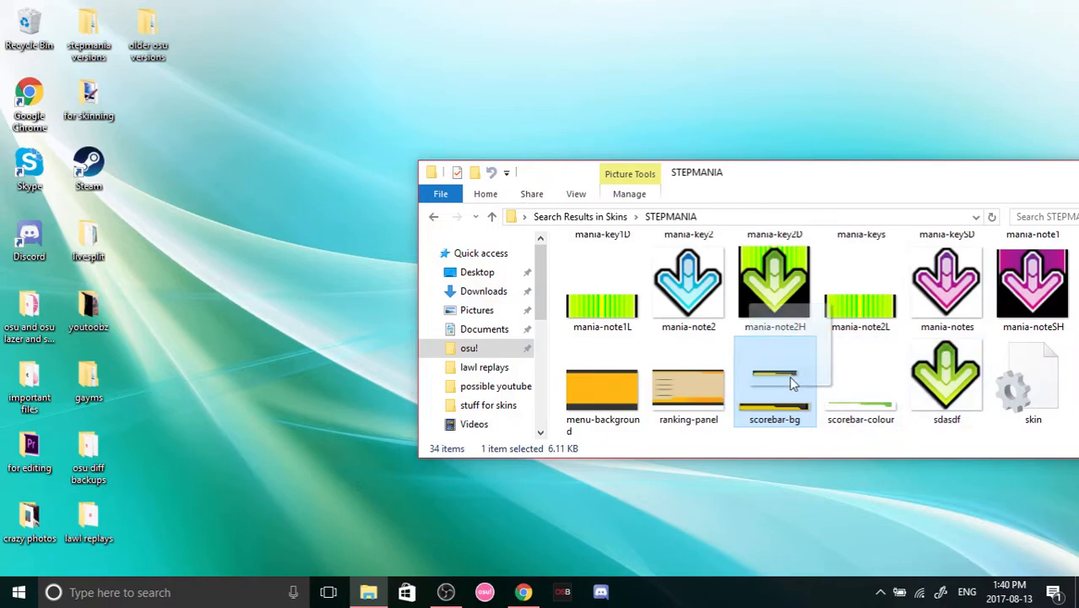
{"action": "left_click", "coordinate": [217, 183]}
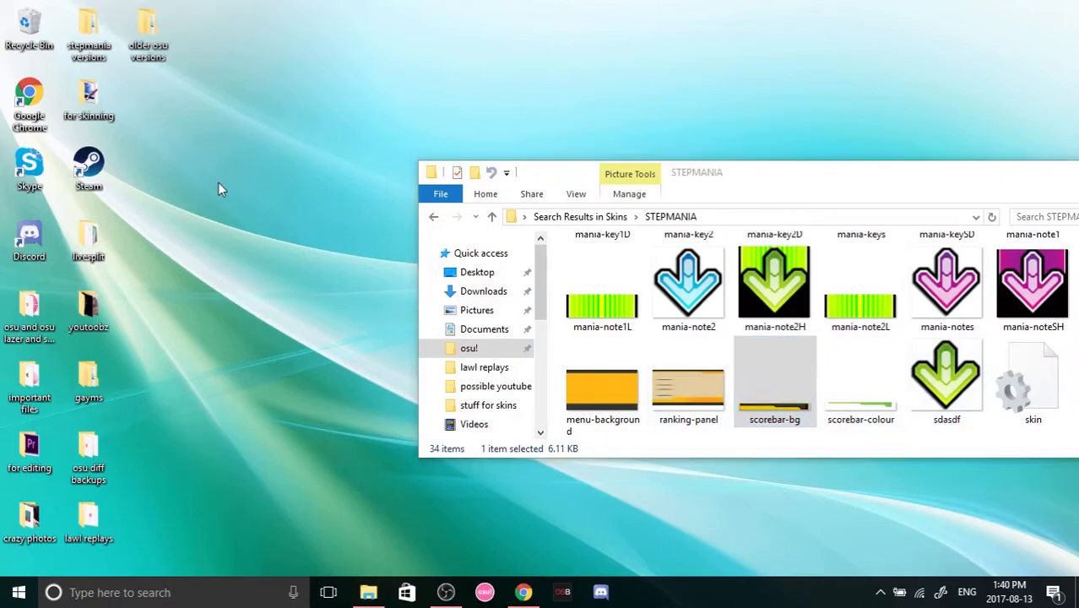
{"action": "key", "text": "ctrl+v"}
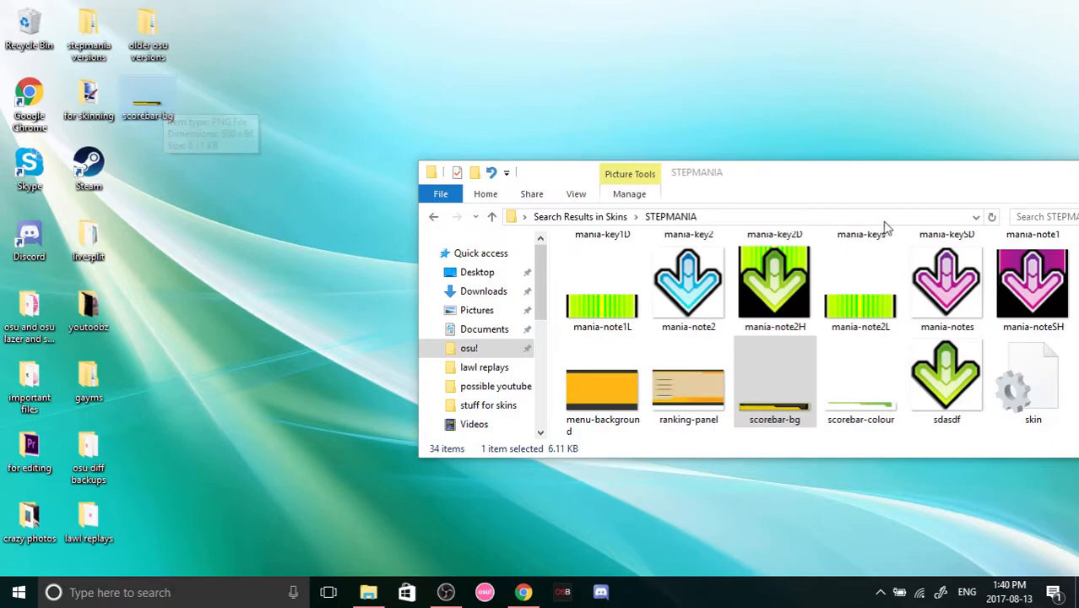
{"action": "left_click_drag", "start_coordinate": [868, 189], "coordinate": [706, 153]}
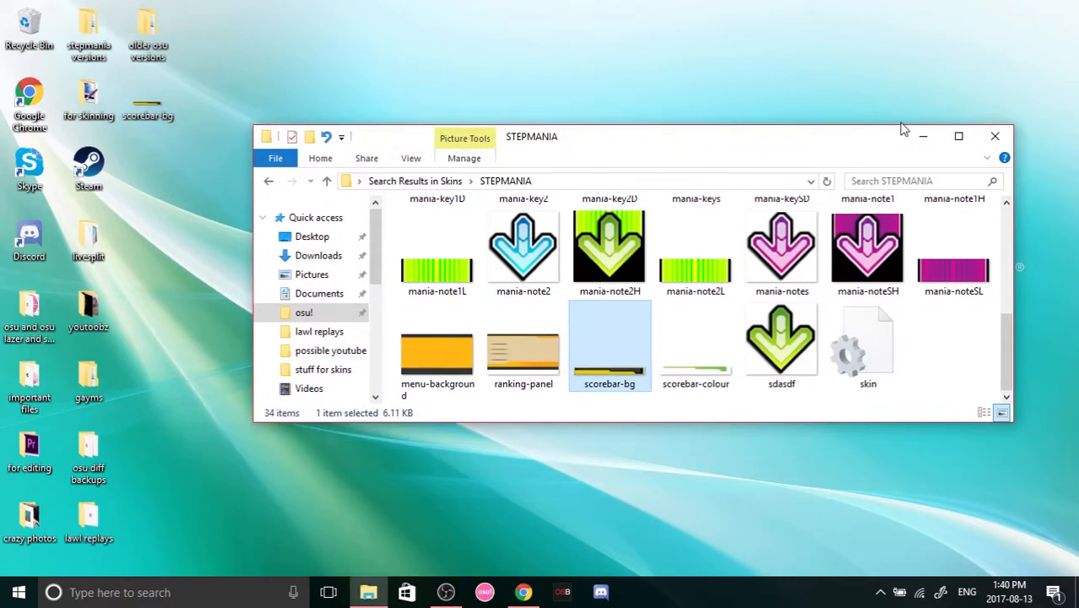
{"action": "left_click", "coordinate": [927, 137]}
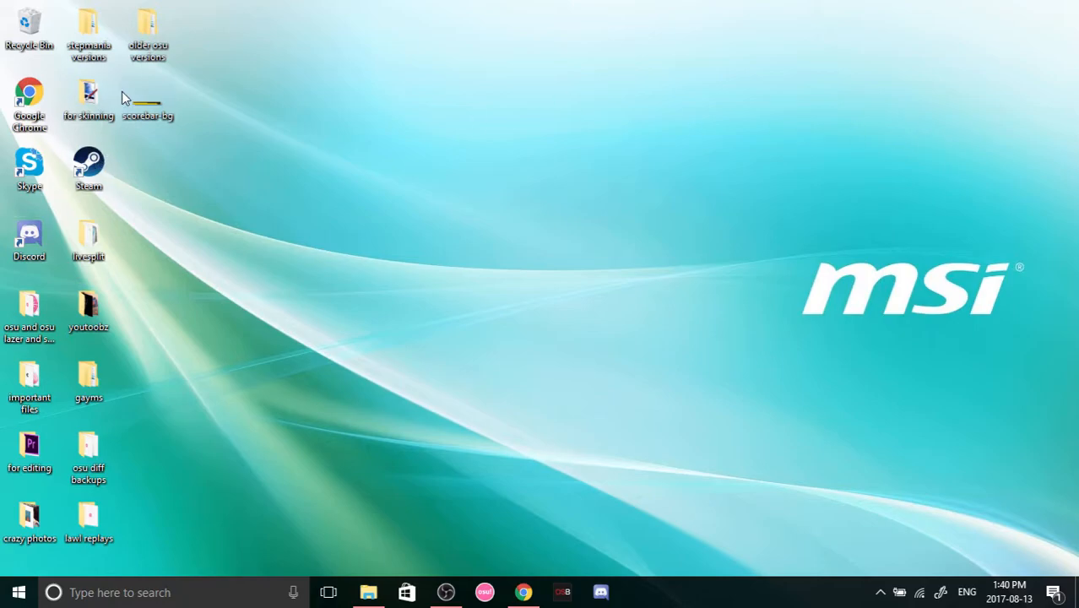
Open the desktop copy of scorebar-bg in paint.net for editing.
{"action": "right_click", "coordinate": [164, 102]}
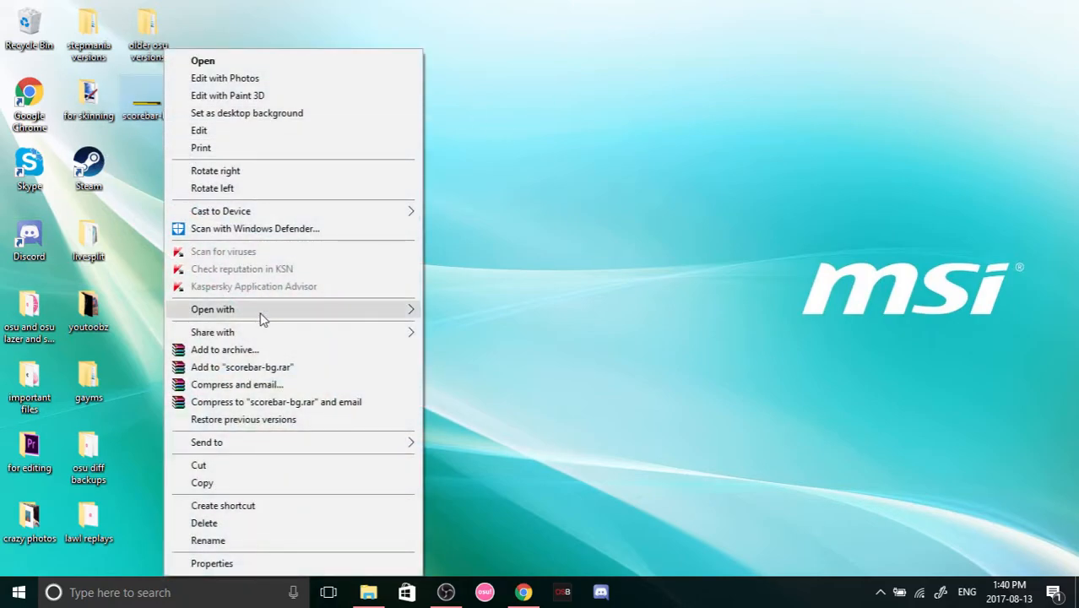
{"action": "mouse_move", "coordinate": [262, 316]}
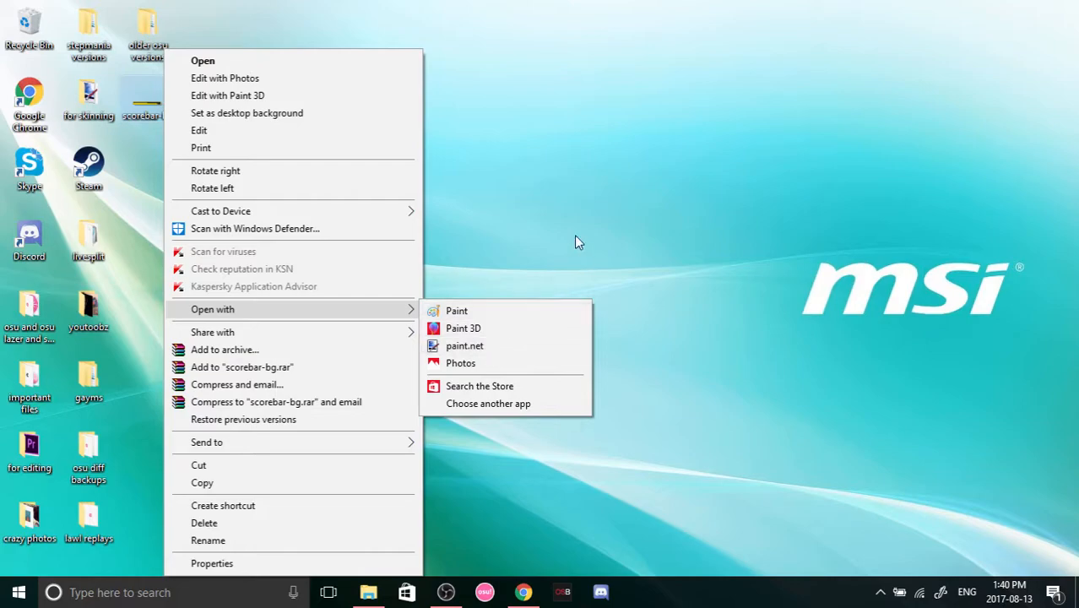
{"action": "left_click", "coordinate": [487, 353]}
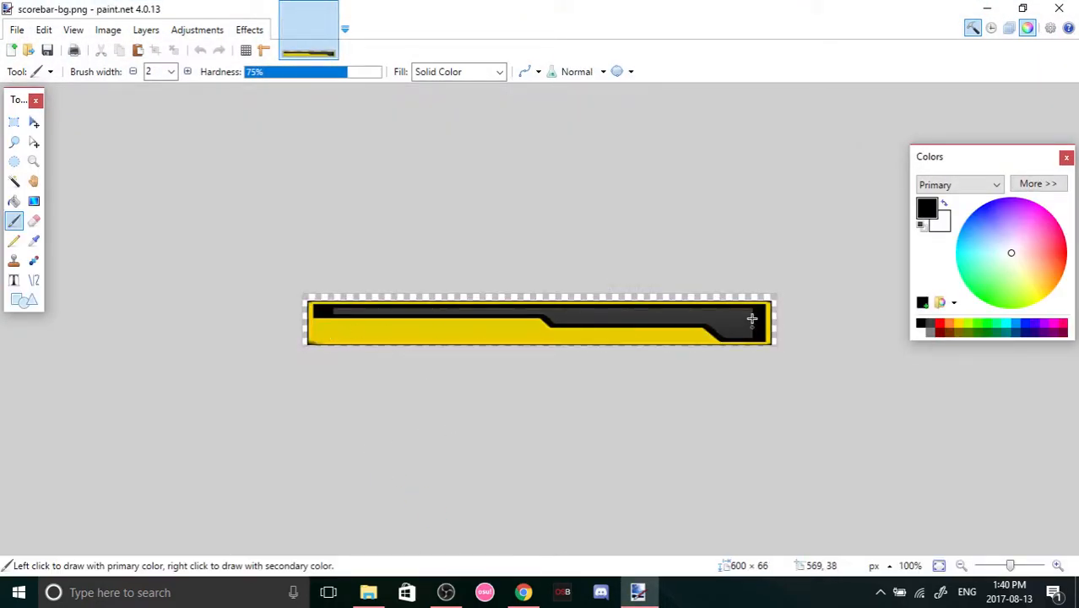
{"action": "left_click", "coordinate": [1027, 571]}
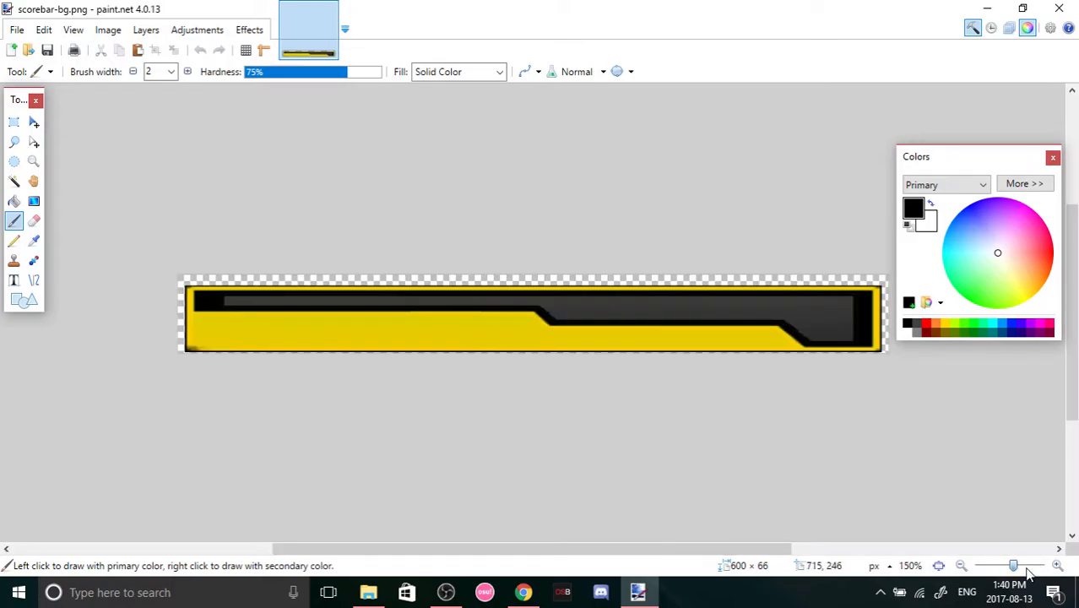
Select the yellow area of the STEPMANIA scorebar with the Magic Wand and delete it.
{"action": "left_click", "coordinate": [1028, 571]}
{"action": "left_click", "coordinate": [1028, 571]}
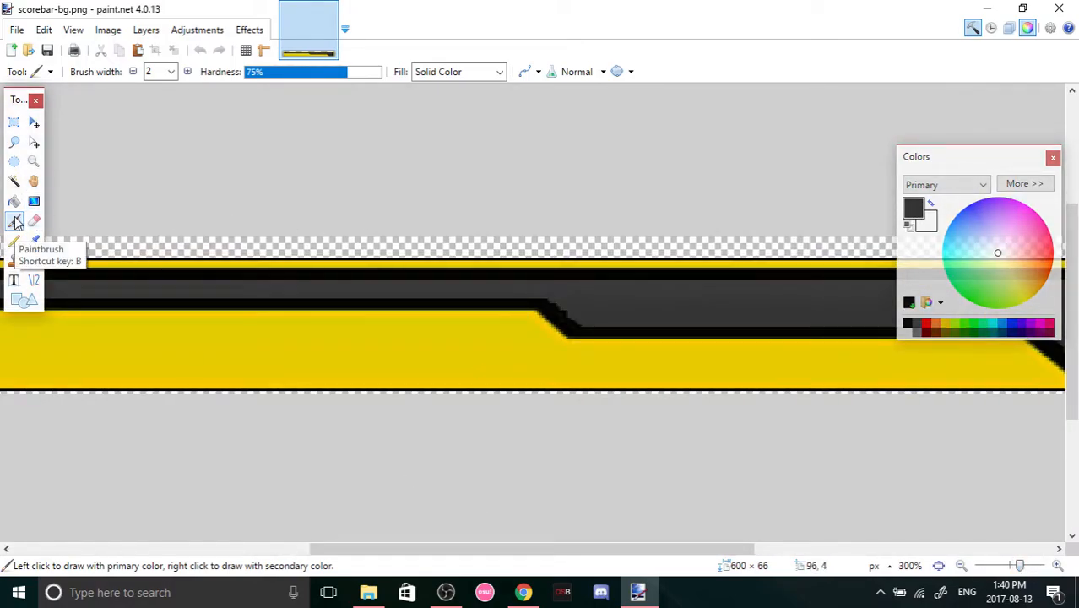
{"action": "left_click", "coordinate": [15, 181]}
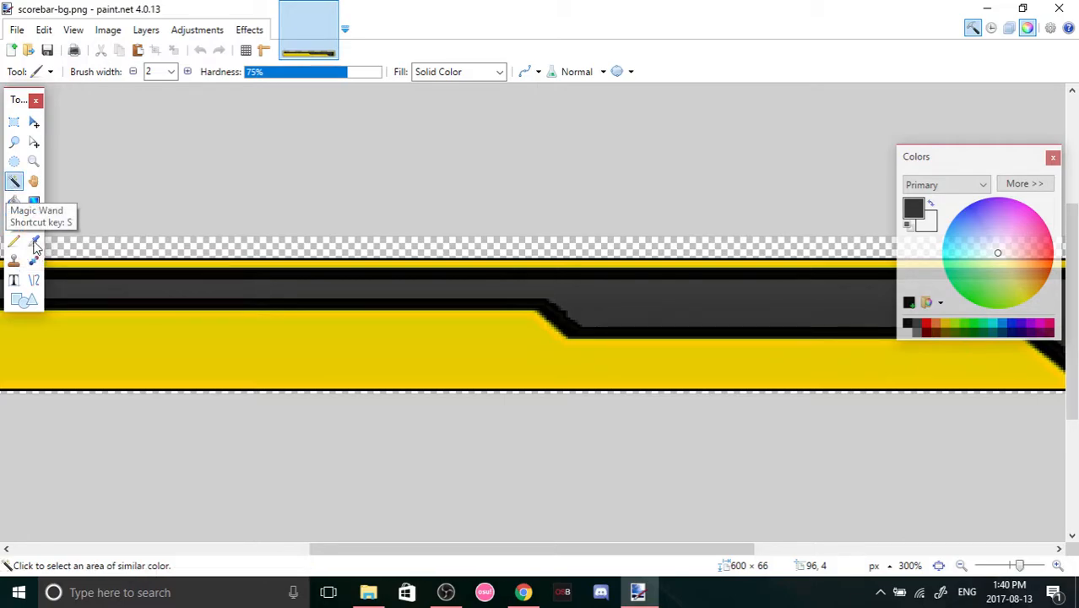
{"action": "left_click", "coordinate": [356, 363]}
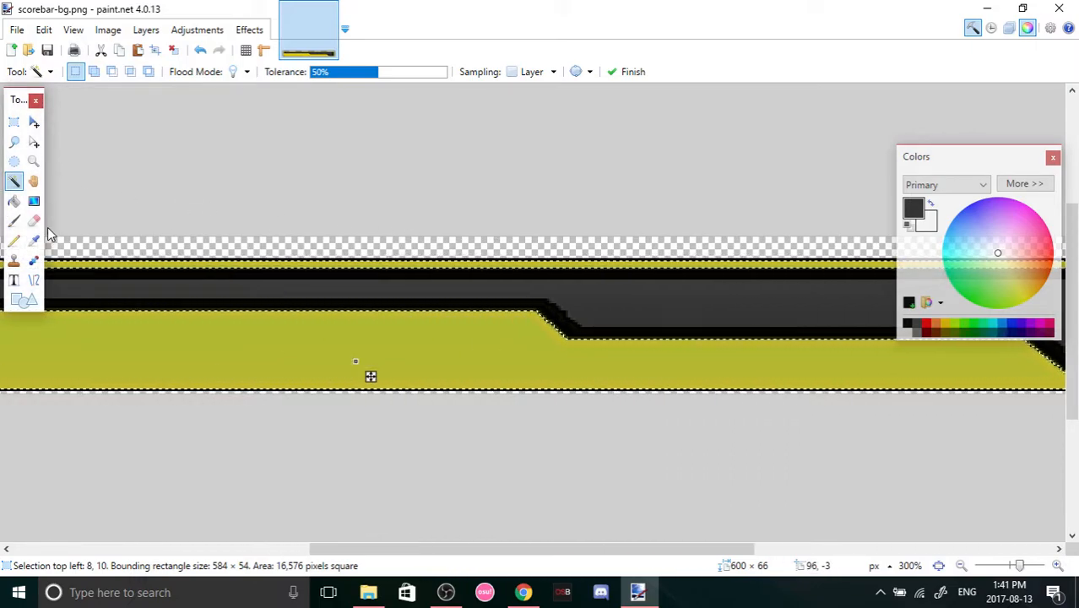
{"action": "key", "text": "Delete"}
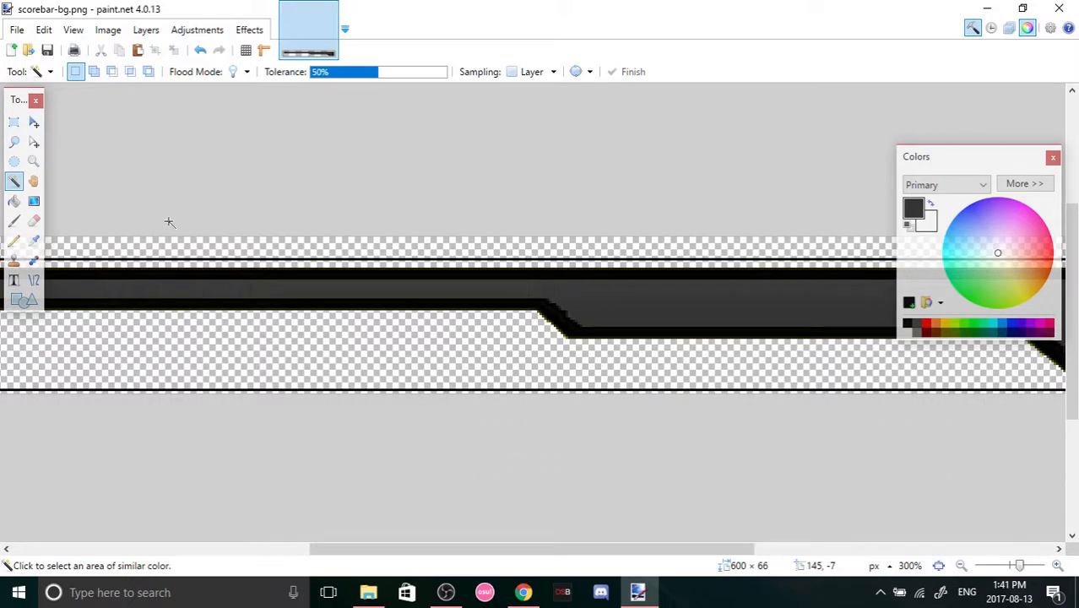
Switch to the STEPMANIA folder window, return to the Skins folder, and search it for "kaumi".
{"action": "left_click", "coordinate": [986, 9]}
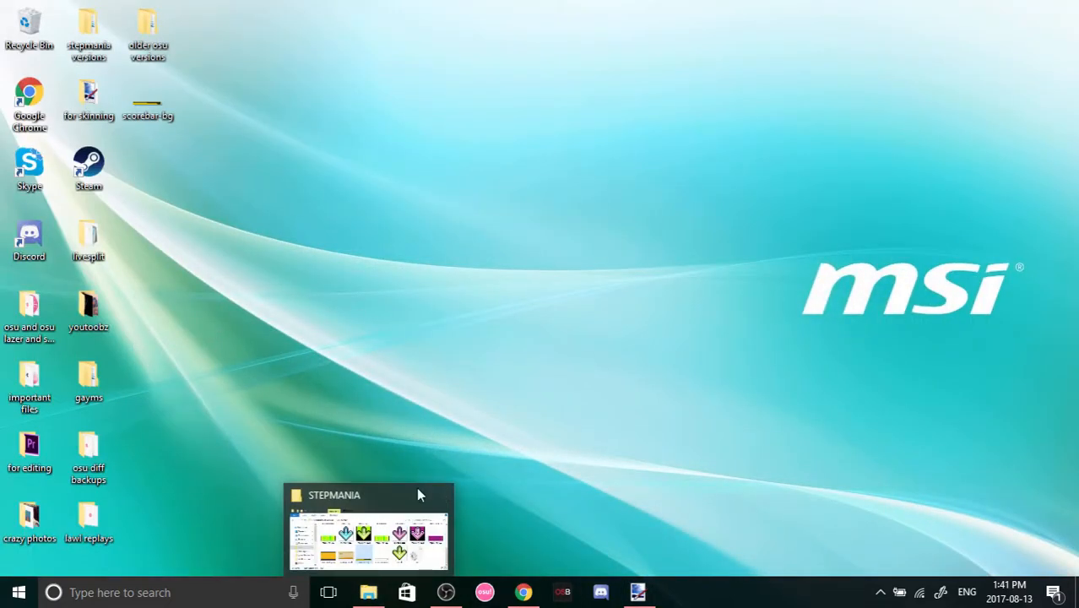
{"action": "left_click", "coordinate": [369, 592]}
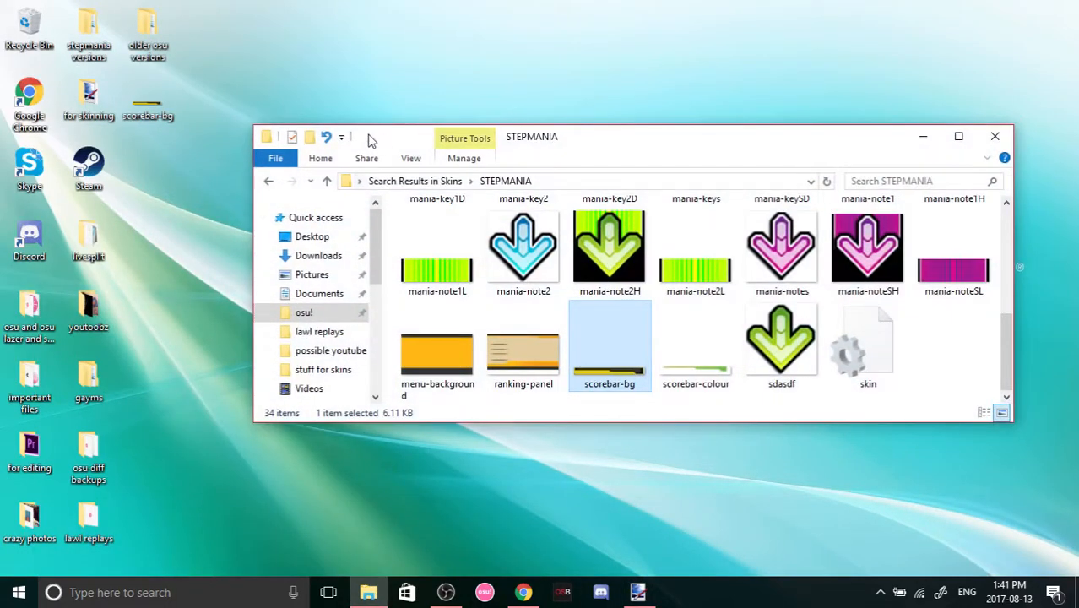
{"action": "left_click", "coordinate": [269, 181]}
{"action": "left_click", "coordinate": [268, 182]}
{"action": "scroll", "coordinate": [625, 308], "scroll_direction": "down", "scroll_amount": 20}
{"action": "scroll", "coordinate": [661, 331], "scroll_direction": "down", "scroll_amount": 15}
{"action": "scroll", "coordinate": [579, 316], "scroll_direction": "up", "scroll_amount": 10}
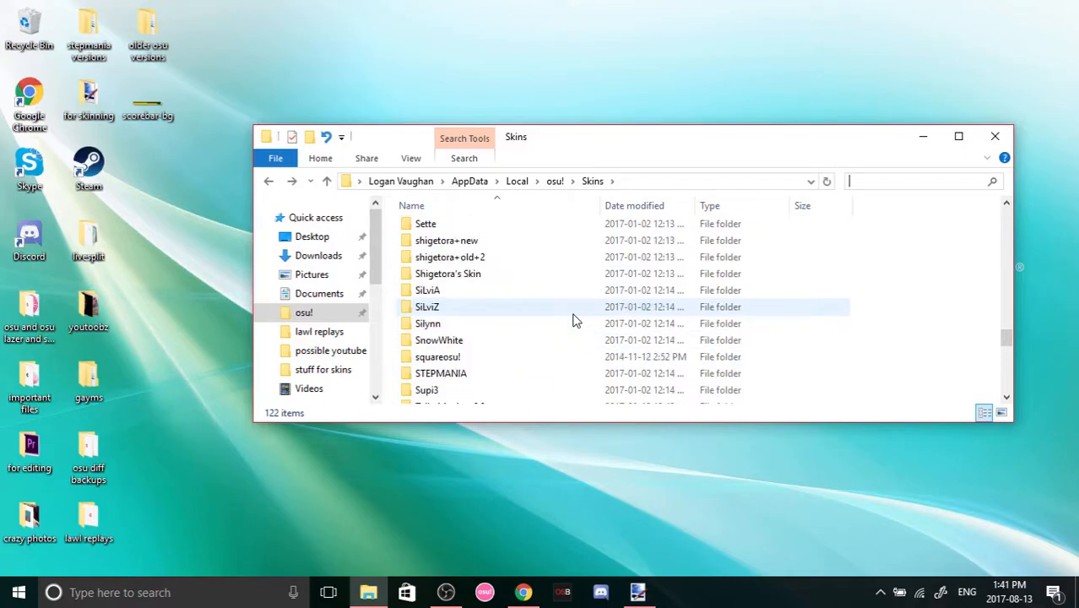
{"action": "scroll", "coordinate": [583, 313], "scroll_direction": "up", "scroll_amount": 4}
{"action": "type", "text": "ka"}
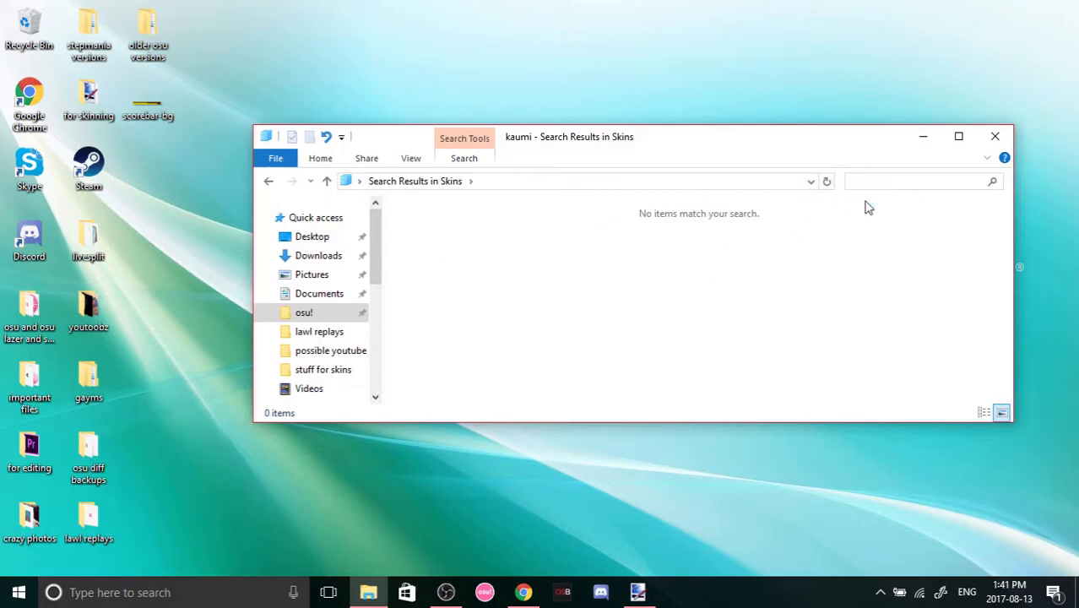
Return to the full Skins folder listing and open the -Kamui- skin folder.
{"action": "scroll", "coordinate": [732, 241], "scroll_direction": "down", "scroll_amount": 5}
{"action": "scroll", "coordinate": [642, 287], "scroll_direction": "down", "scroll_amount": 10}
{"action": "scroll", "coordinate": [624, 299], "scroll_direction": "down", "scroll_amount": 15}
{"action": "scroll", "coordinate": [627, 285], "scroll_direction": "down", "scroll_amount": 2}
{"action": "scroll", "coordinate": [627, 285], "scroll_direction": "down", "scroll_amount": 4}
{"action": "scroll", "coordinate": [467, 281], "scroll_direction": "up", "scroll_amount": 5}
{"action": "scroll", "coordinate": [469, 284], "scroll_direction": "up", "scroll_amount": 15}
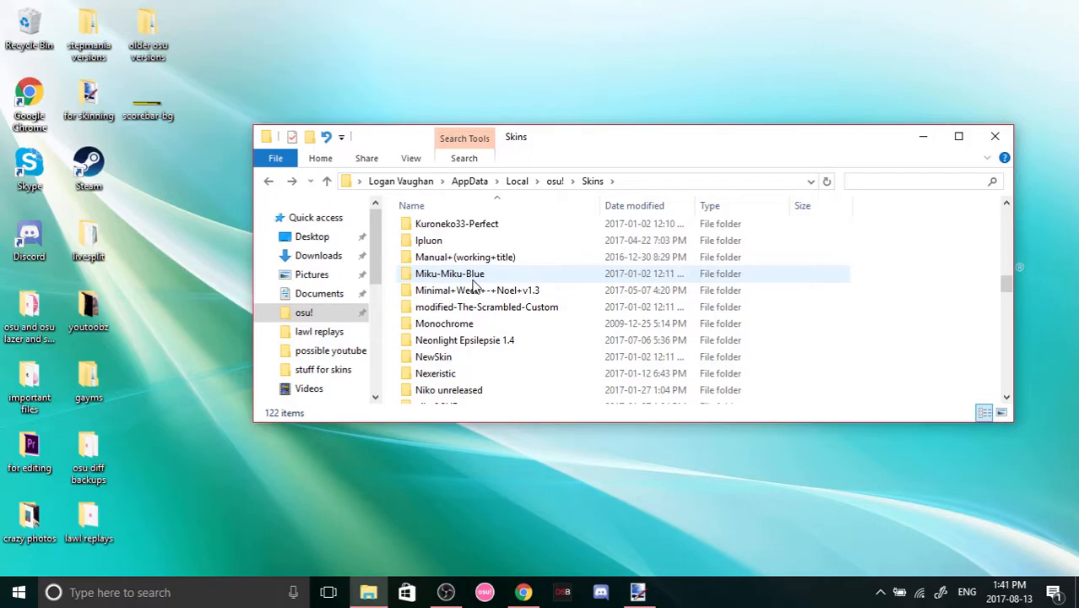
{"action": "scroll", "coordinate": [473, 287], "scroll_direction": "up", "scroll_amount": 1}
{"action": "double_click", "coordinate": [441, 225]}
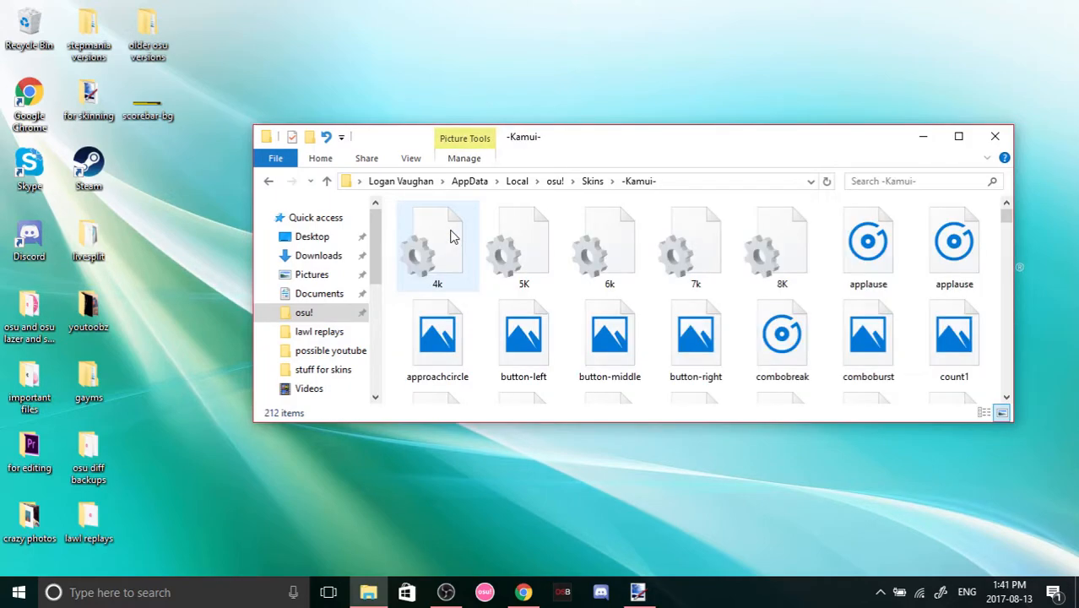
Maximize the folder window, search the -Kamui- skin for "score", and preview its scorebar-bg image.
{"action": "scroll", "coordinate": [704, 319], "scroll_direction": "down", "scroll_amount": 5}
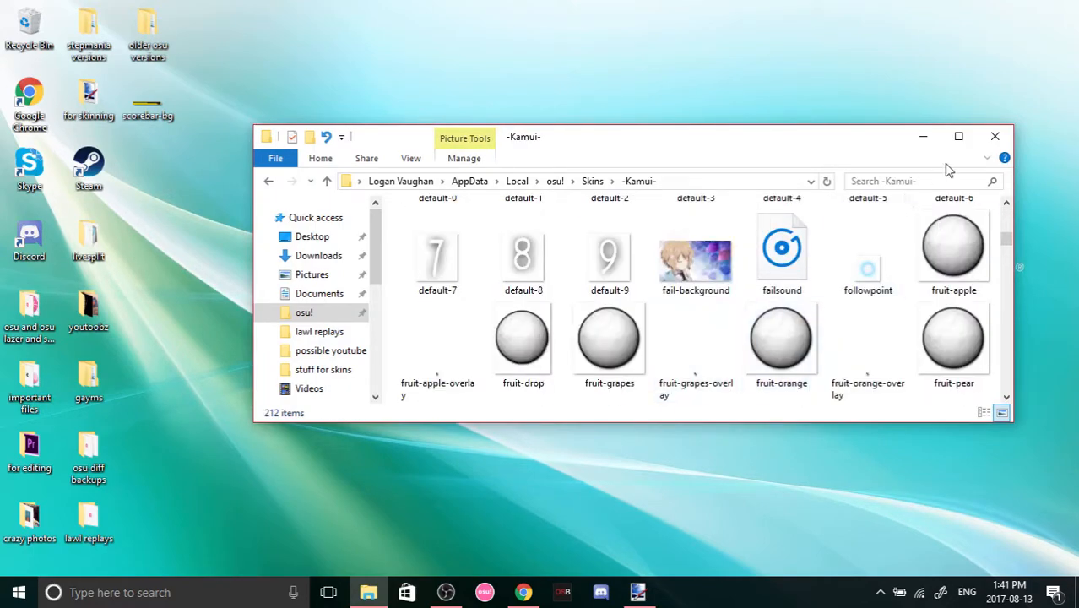
{"action": "left_click", "coordinate": [958, 140]}
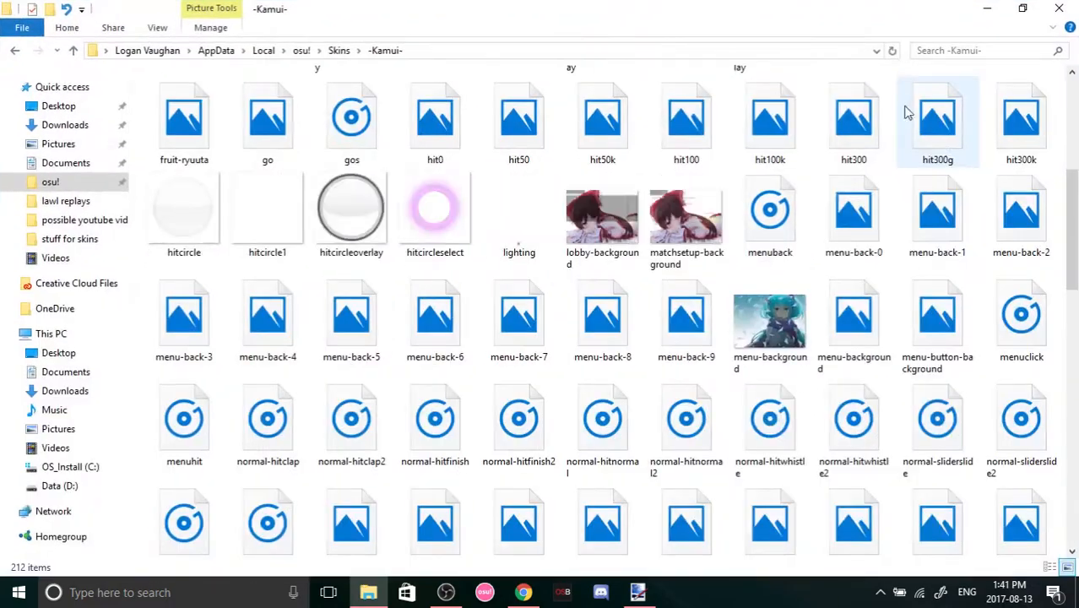
{"action": "left_click", "coordinate": [947, 48]}
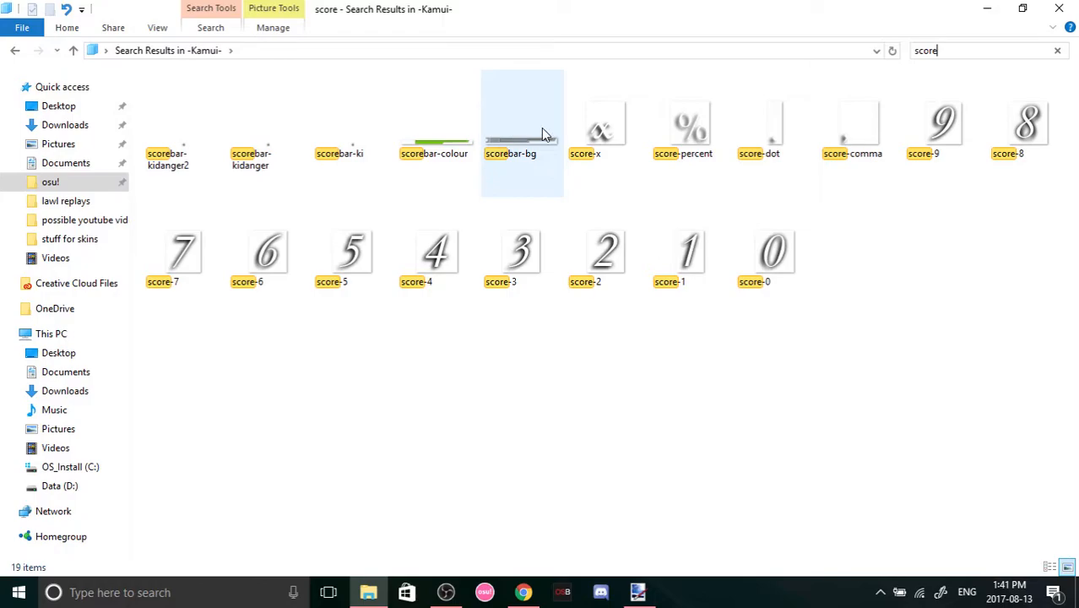
{"action": "double_click", "coordinate": [542, 128]}
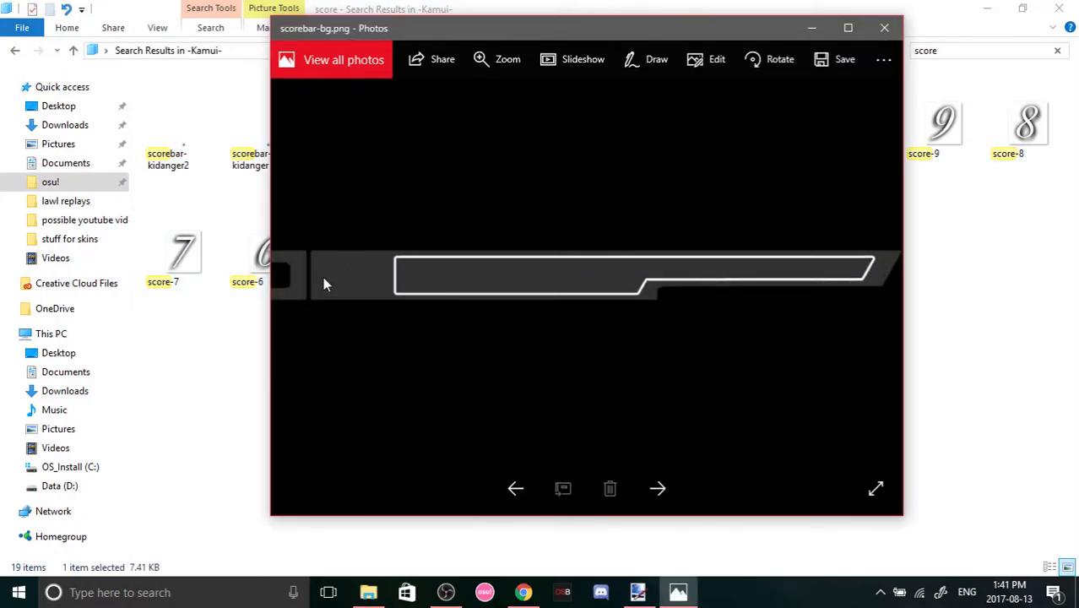
{"action": "left_click", "coordinate": [884, 28]}
Open the -Kamui- skin's scorebar-bg image in paint.net.
{"action": "right_click", "coordinate": [533, 149]}
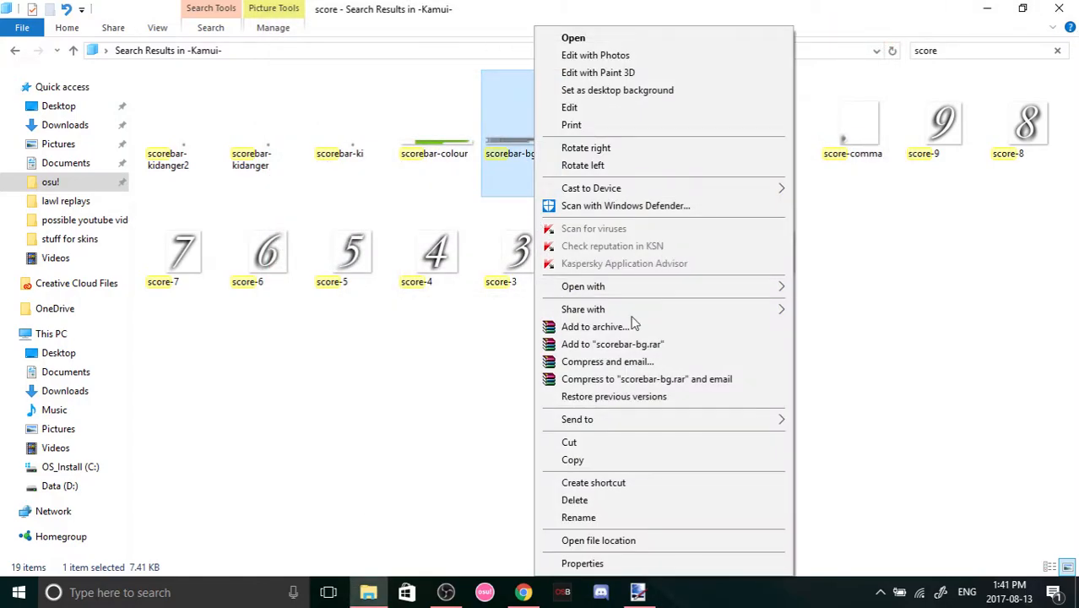
{"action": "mouse_move", "coordinate": [771, 286]}
{"action": "left_click", "coordinate": [841, 323]}
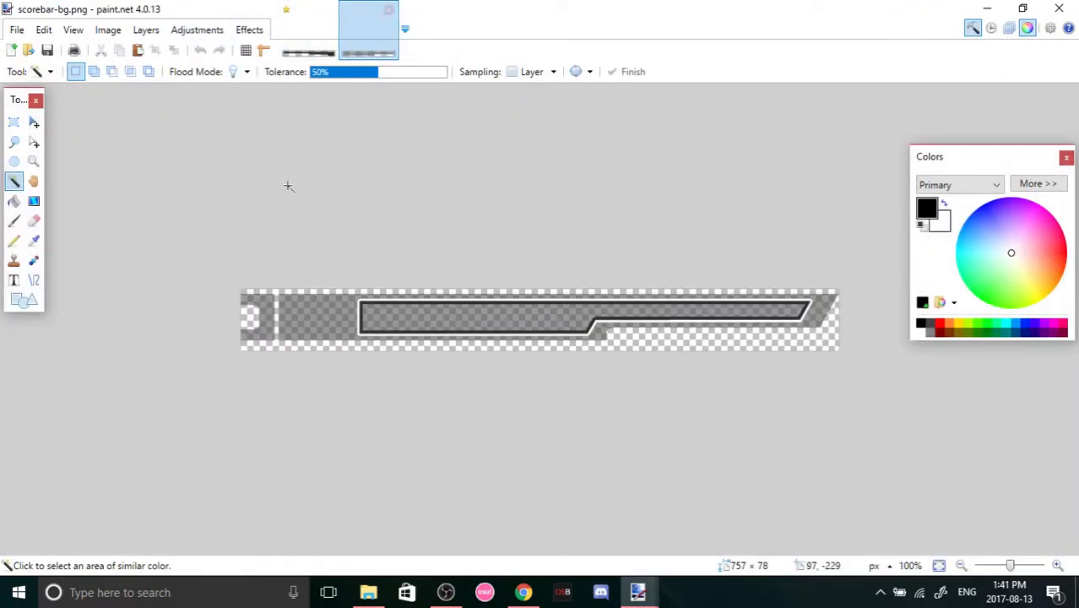
Sample the translucent gray from the -Kamui- scorebar and fill the cleared area of the STEPMANIA scorebar with it.
{"action": "left_click", "coordinate": [34, 242]}
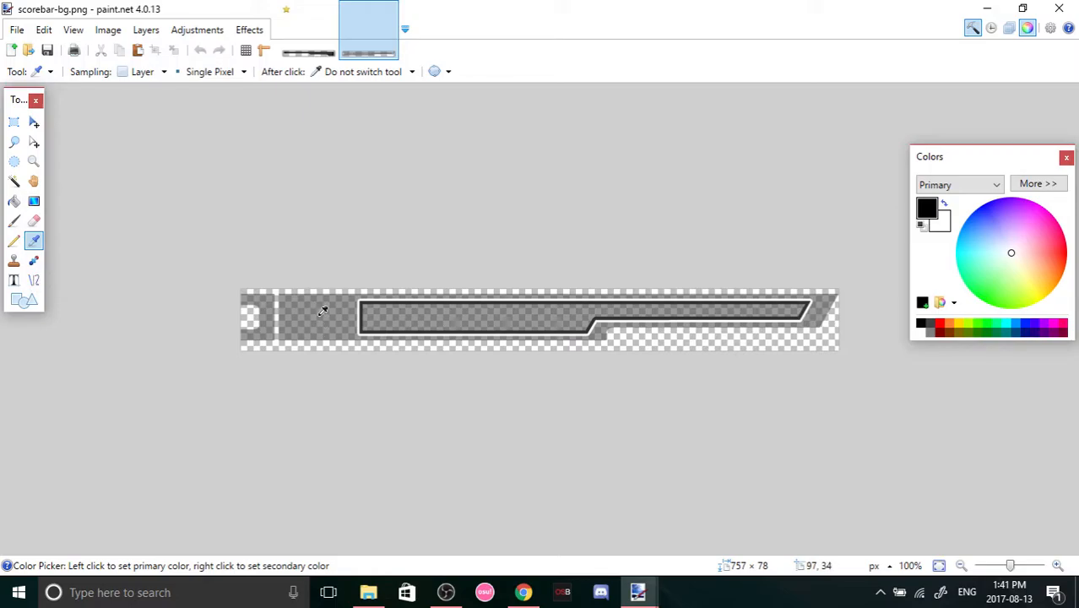
{"action": "left_click", "coordinate": [330, 32]}
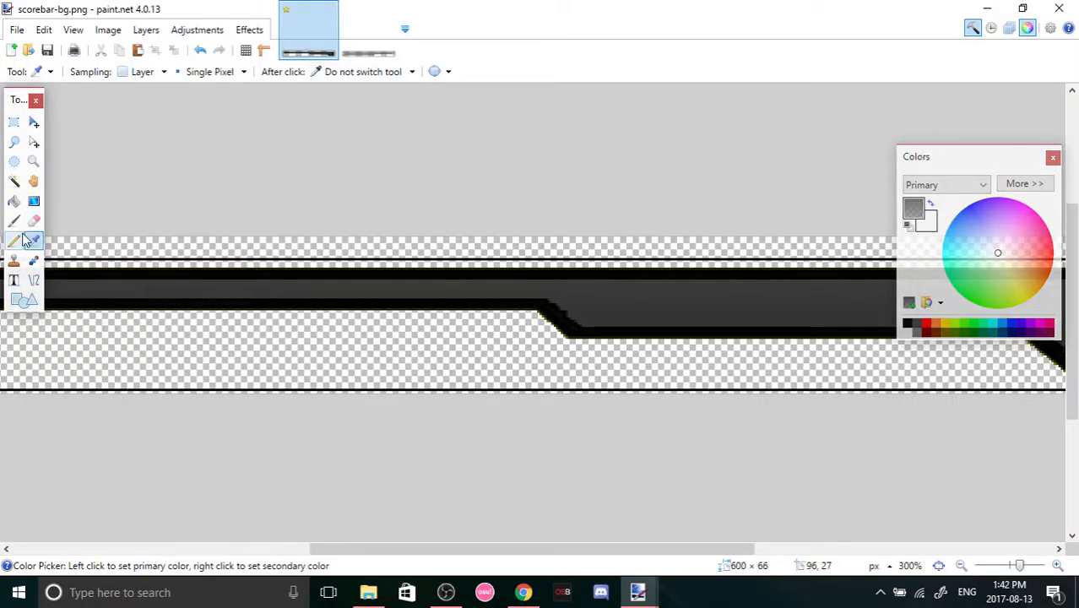
{"action": "left_click", "coordinate": [14, 201]}
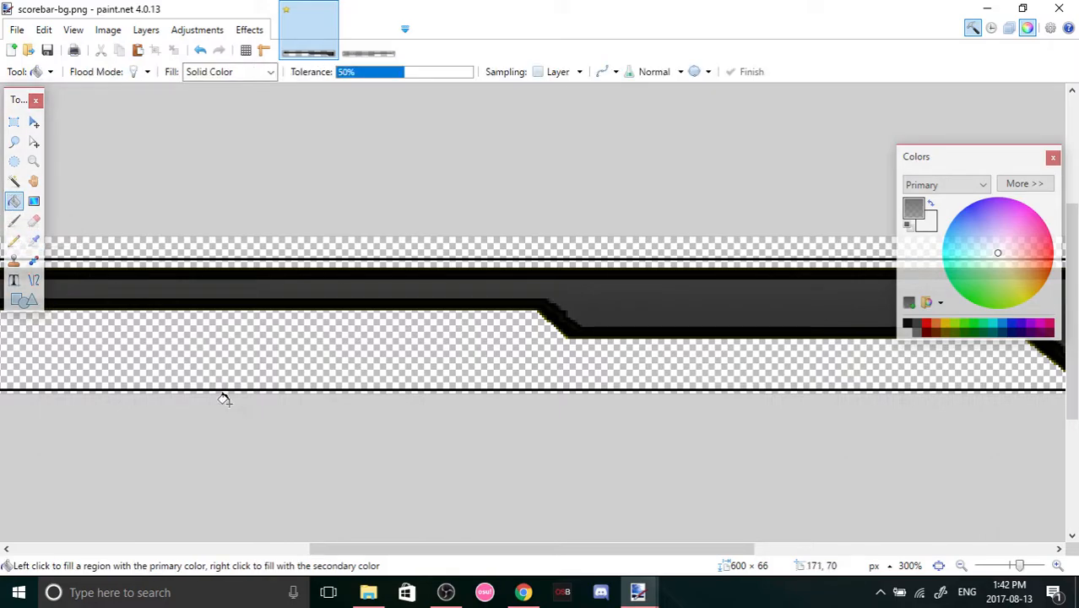
{"action": "left_click", "coordinate": [453, 368]}
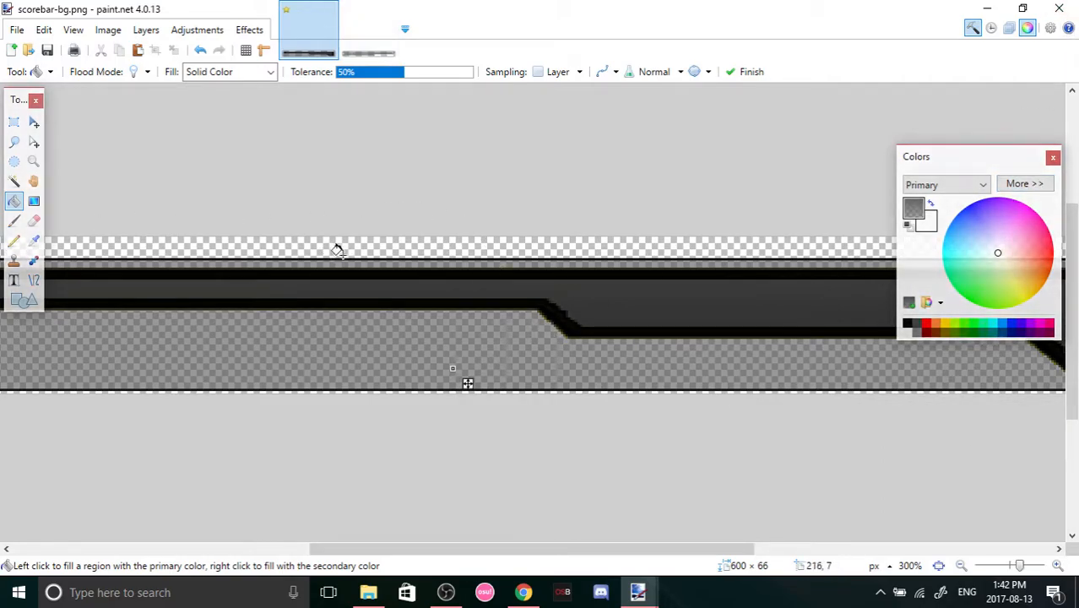
{"action": "left_click", "coordinate": [13, 220]}
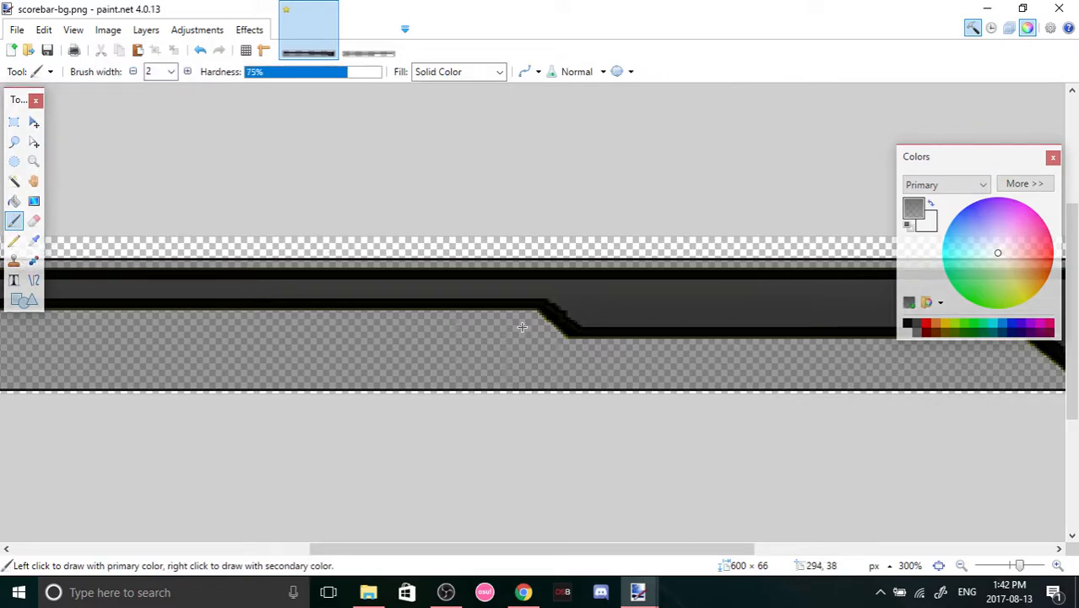
{"action": "left_click", "coordinate": [14, 181]}
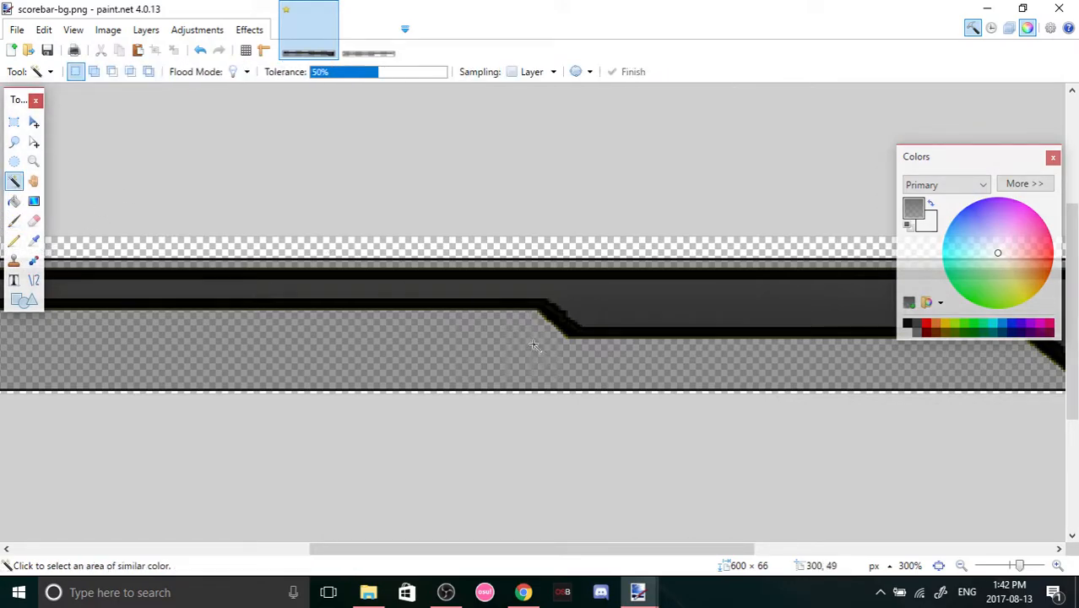
{"action": "left_click", "coordinate": [537, 312]}
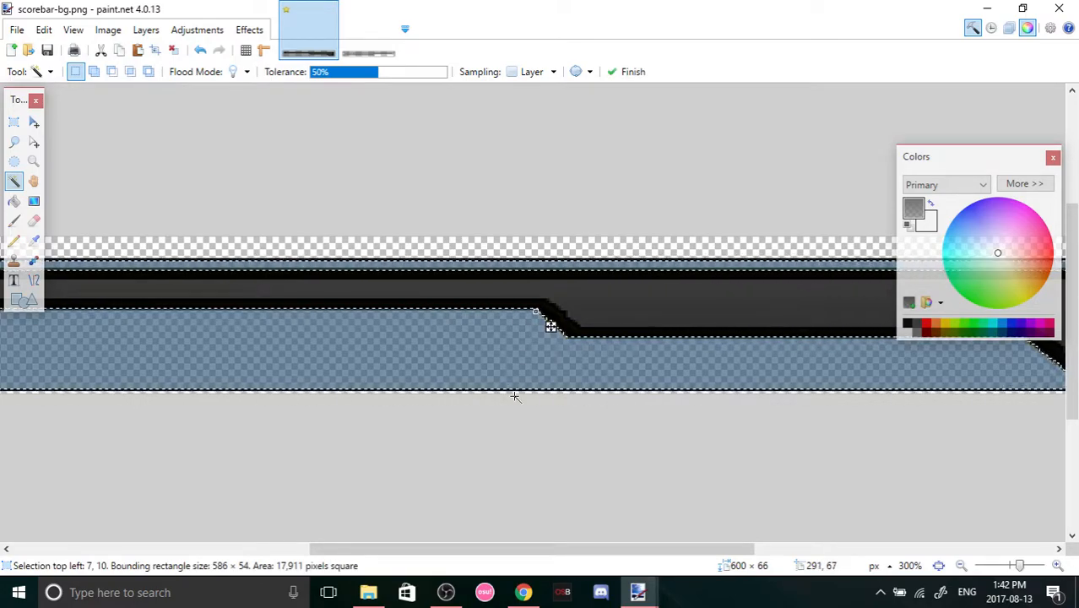
{"action": "left_click_drag", "start_coordinate": [1021, 571], "coordinate": [1045, 565]}
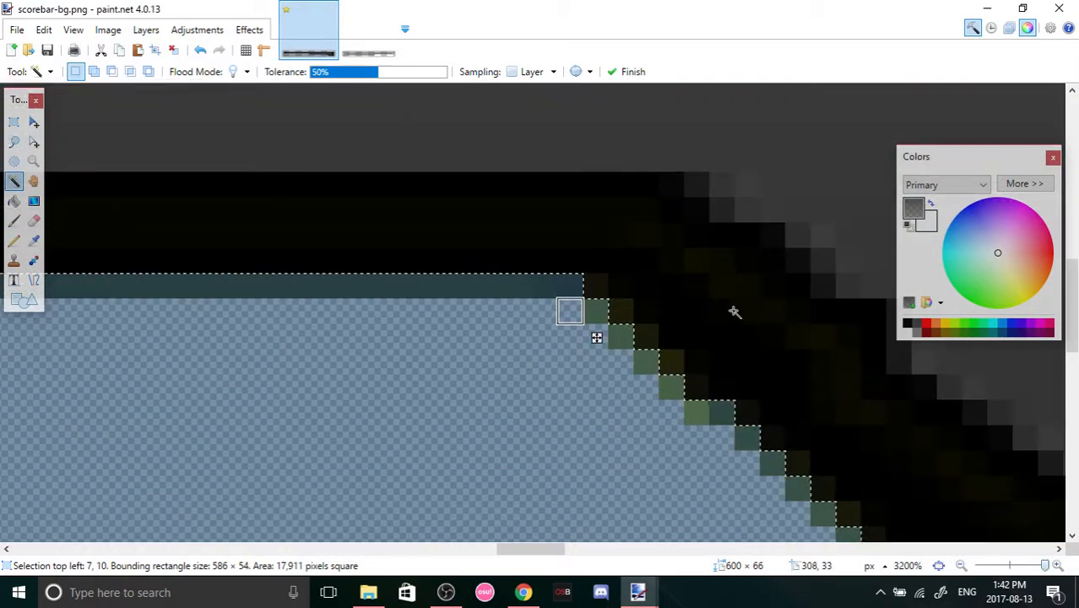
{"action": "left_click", "coordinate": [621, 313]}
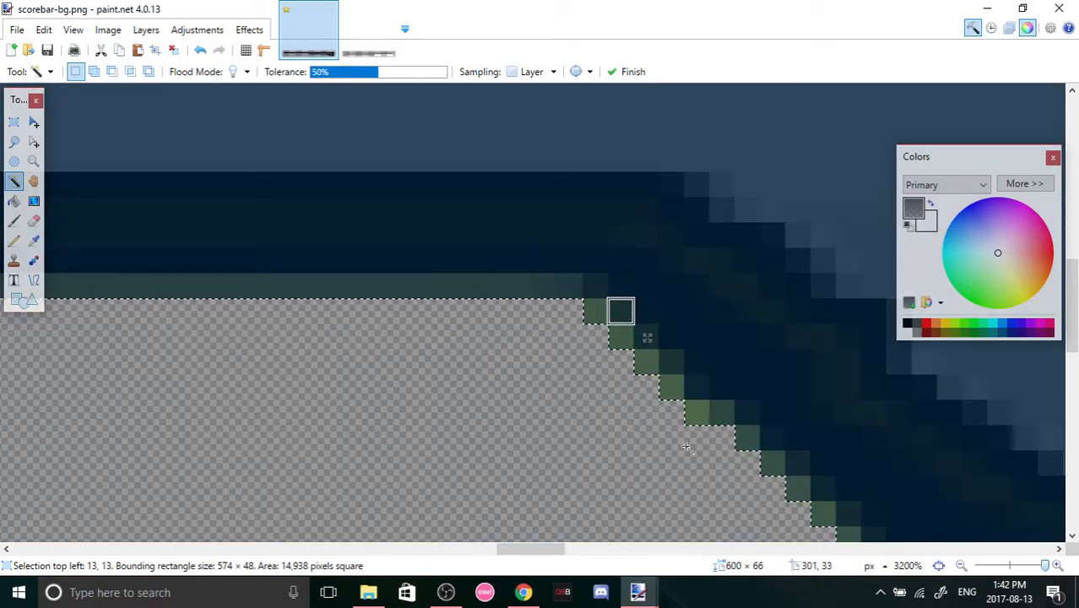
{"action": "scroll", "coordinate": [1002, 566], "scroll_direction": "down", "scroll_amount": 4}
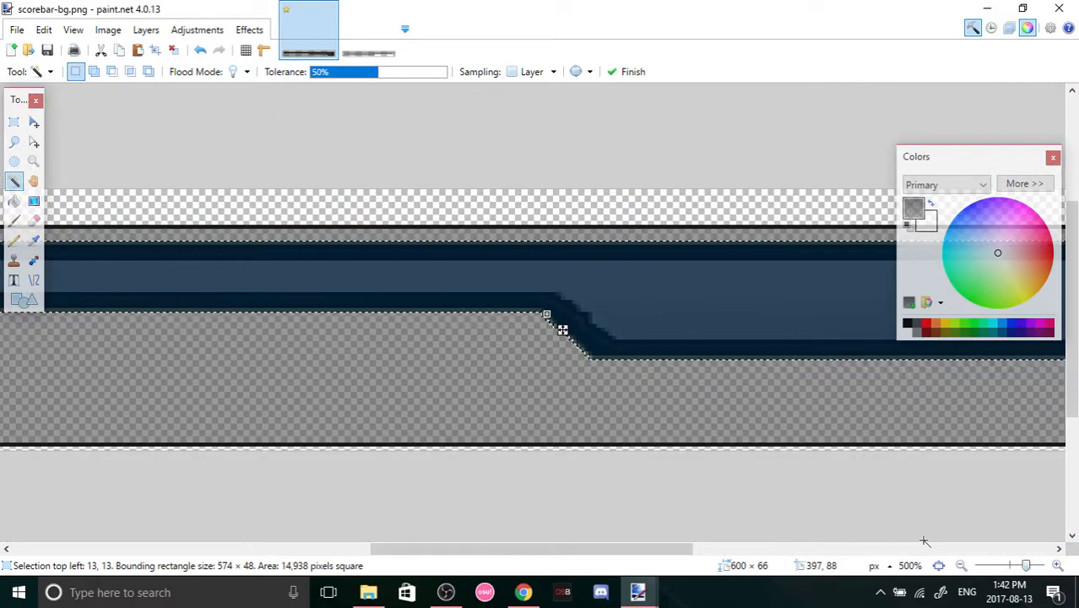
{"action": "left_click", "coordinate": [720, 492]}
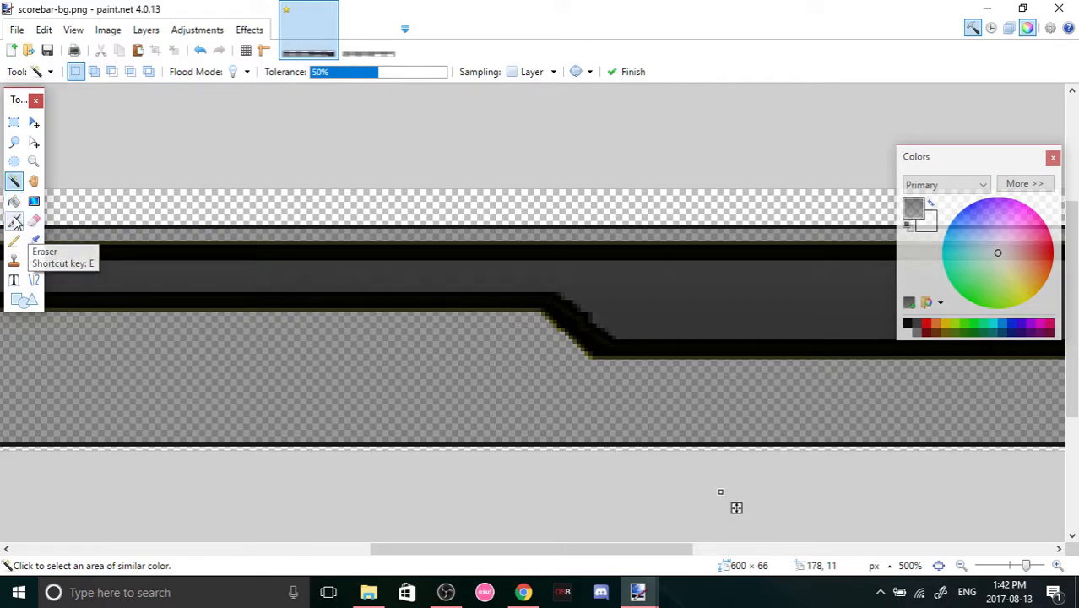
Select a 25 × 8 pixel rectangle from the inner left end of the bar's dark gray interior and delete it.
{"action": "left_click", "coordinate": [15, 122]}
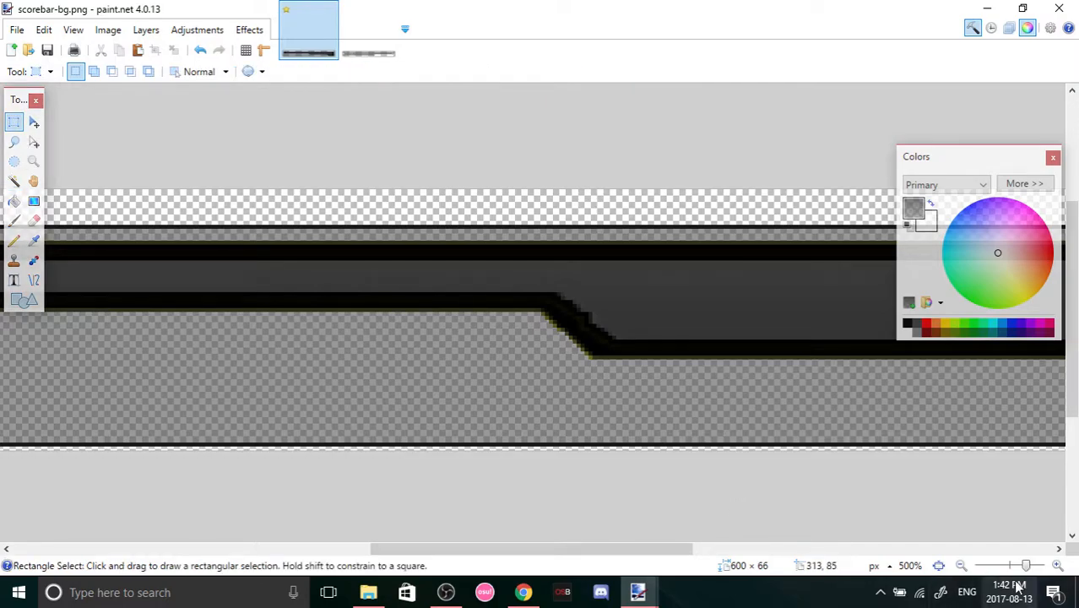
{"action": "left_click", "coordinate": [1057, 565]}
{"action": "left_click", "coordinate": [1057, 566]}
{"action": "left_click", "coordinate": [1058, 565]}
{"action": "left_click", "coordinate": [1058, 565]}
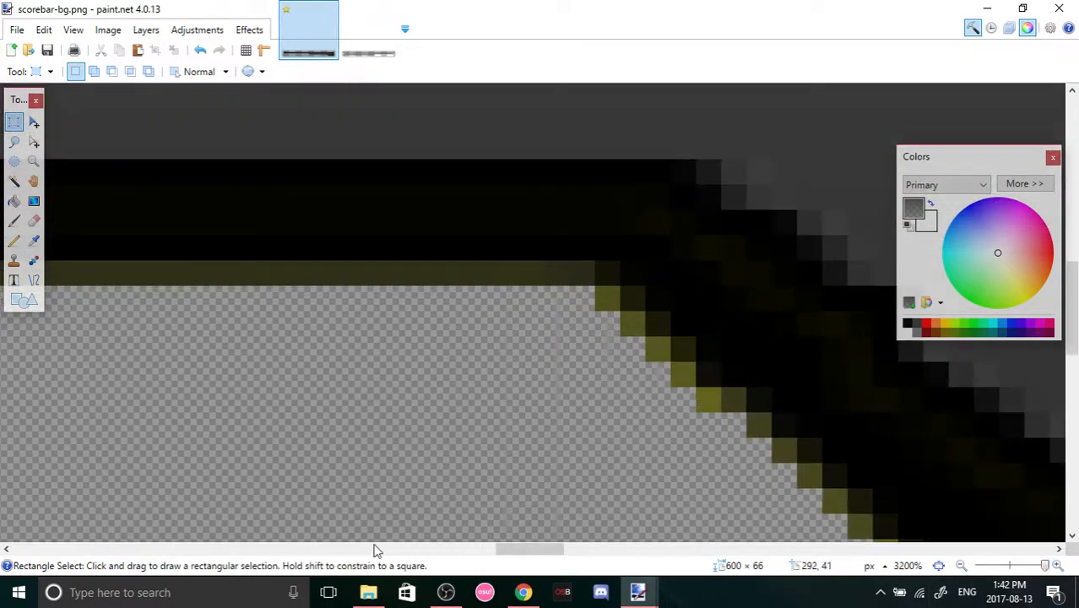
{"action": "left_click_drag", "start_coordinate": [530, 550], "coordinate": [103, 531]}
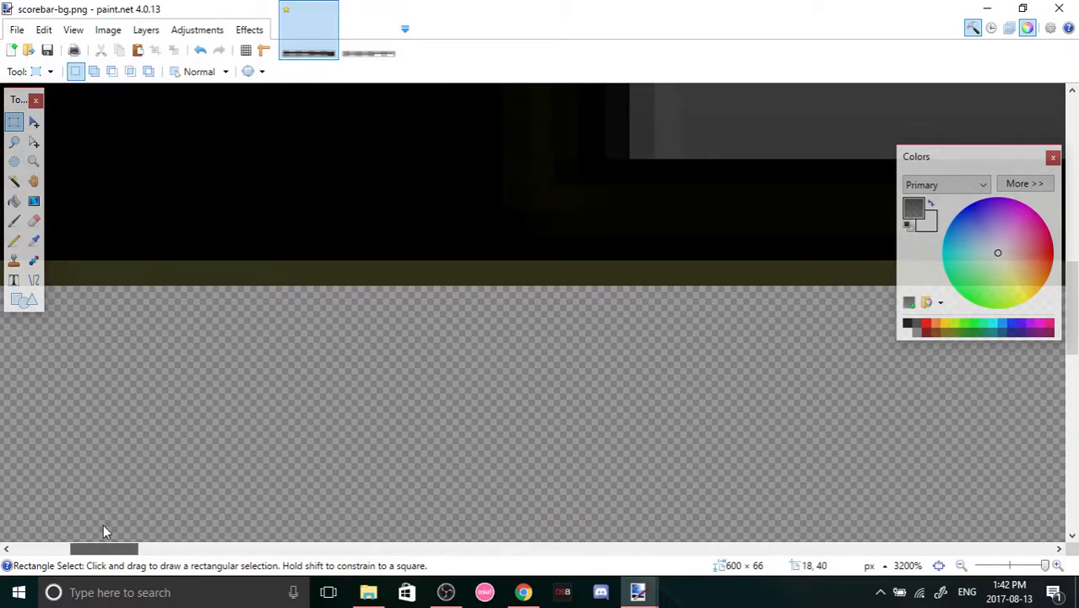
{"action": "left_click_drag", "start_coordinate": [1073, 321], "coordinate": [1072, 224]}
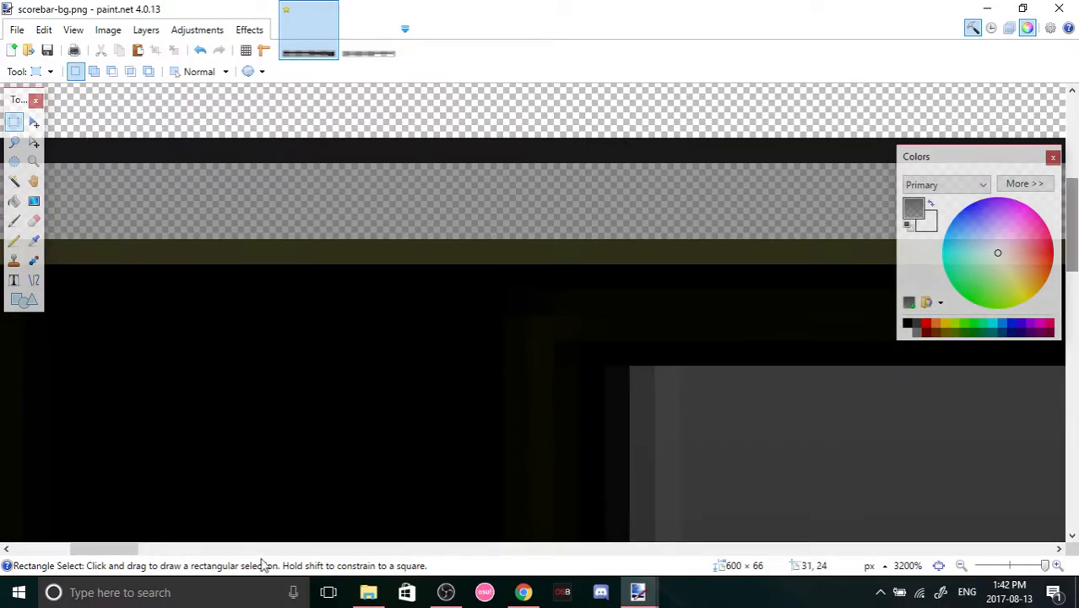
{"action": "mouse_move", "coordinate": [106, 549]}
{"action": "left_mouse_down"}
{"action": "mouse_move", "coordinate": [192, 551]}
{"action": "mouse_move", "coordinate": [123, 546]}
{"action": "left_mouse_up"}
{"action": "left_click_drag", "start_coordinate": [1074, 241], "coordinate": [1074, 275]}
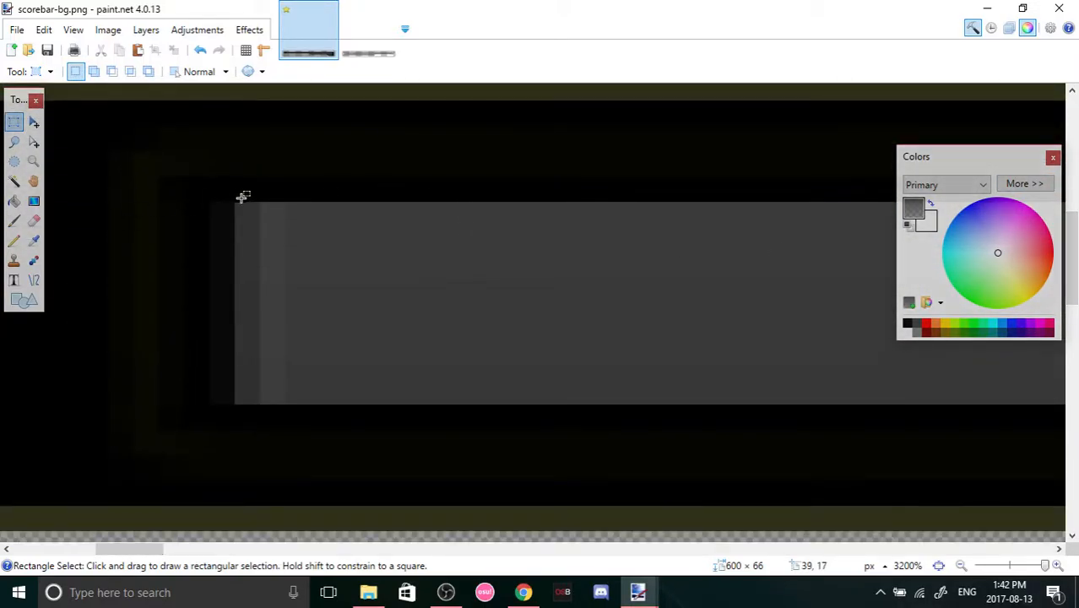
{"action": "left_click_drag", "start_coordinate": [237, 205], "coordinate": [857, 386]}
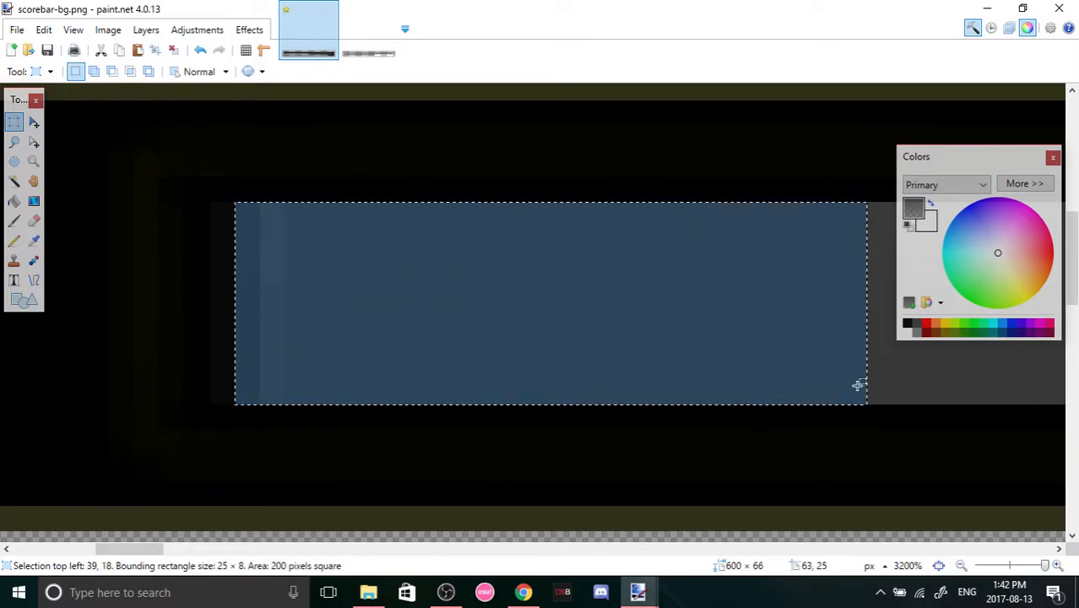
{"action": "key", "text": "Delete"}
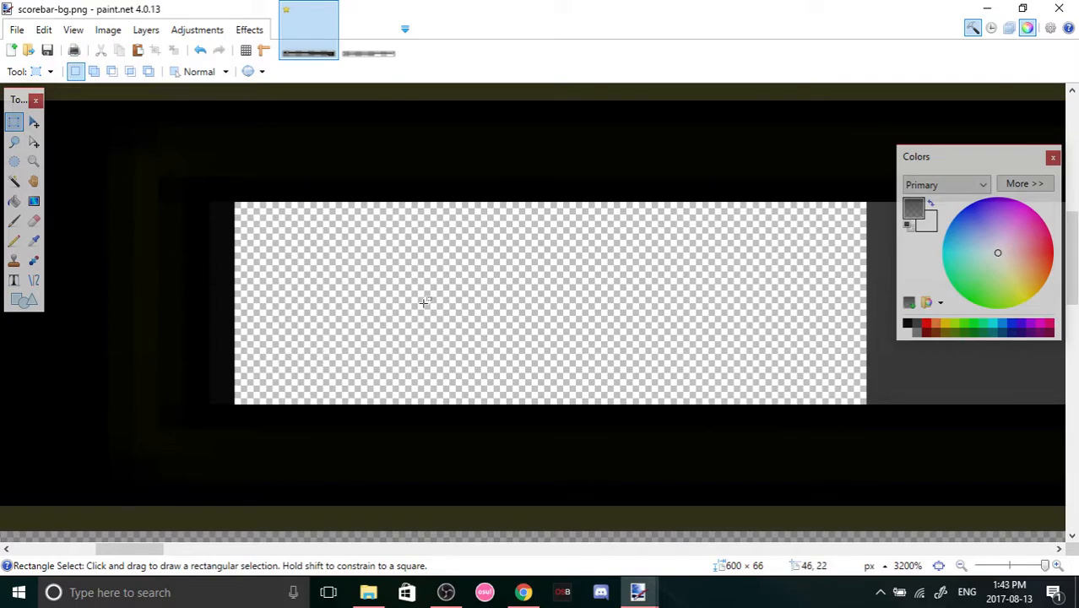
Select the next 243 × 8 pixel section of the bar's dark gray interior, up to the first slope, and delete it.
{"action": "left_click_drag", "start_coordinate": [159, 549], "coordinate": [201, 549]}
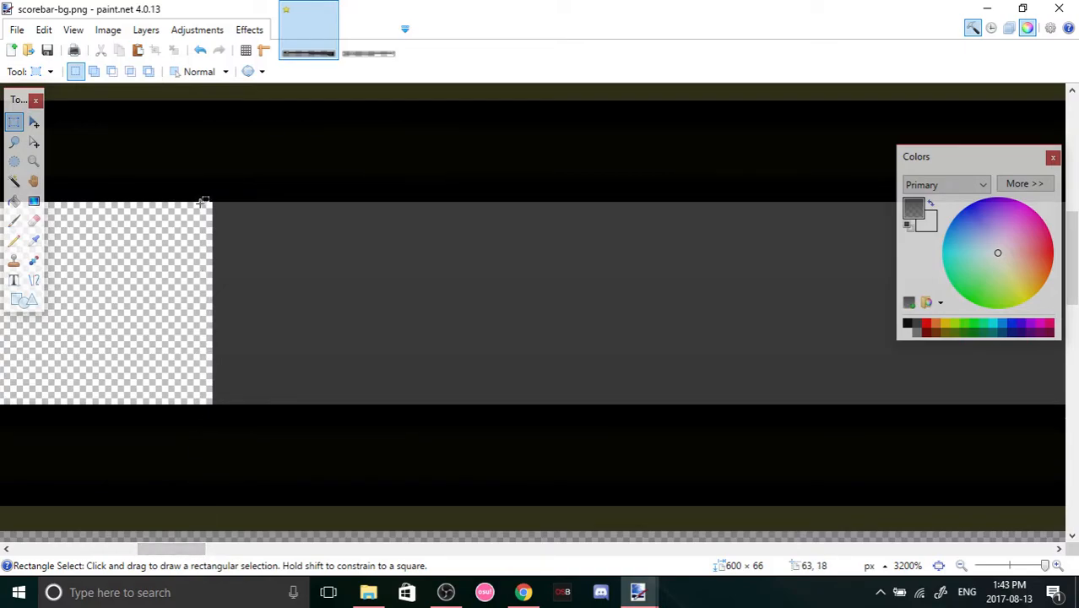
{"action": "left_click_drag", "start_coordinate": [212, 204], "coordinate": [534, 389]}
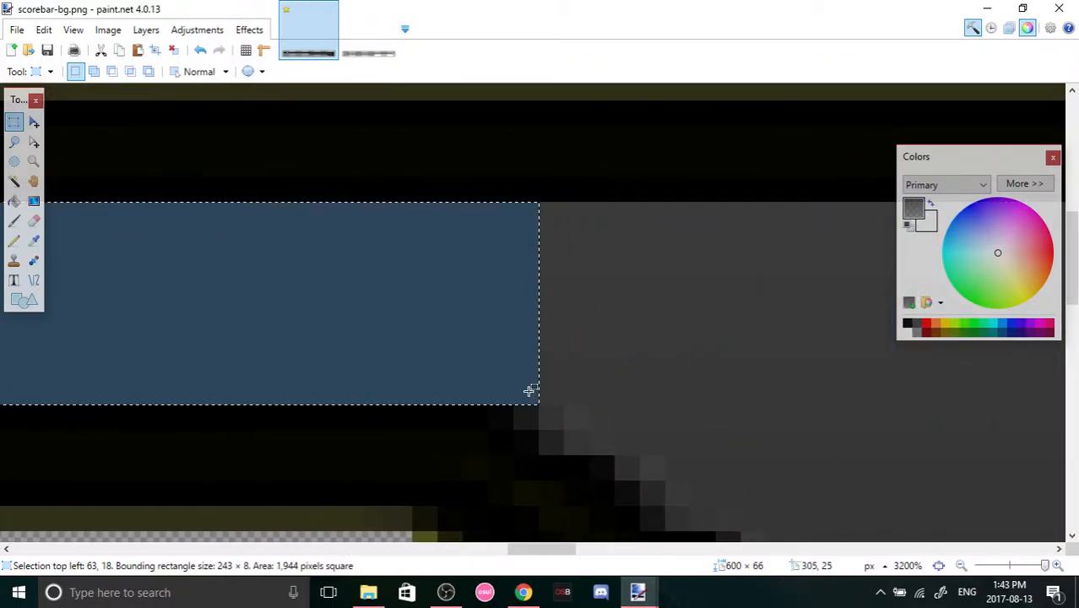
{"action": "key", "text": "Delete"}
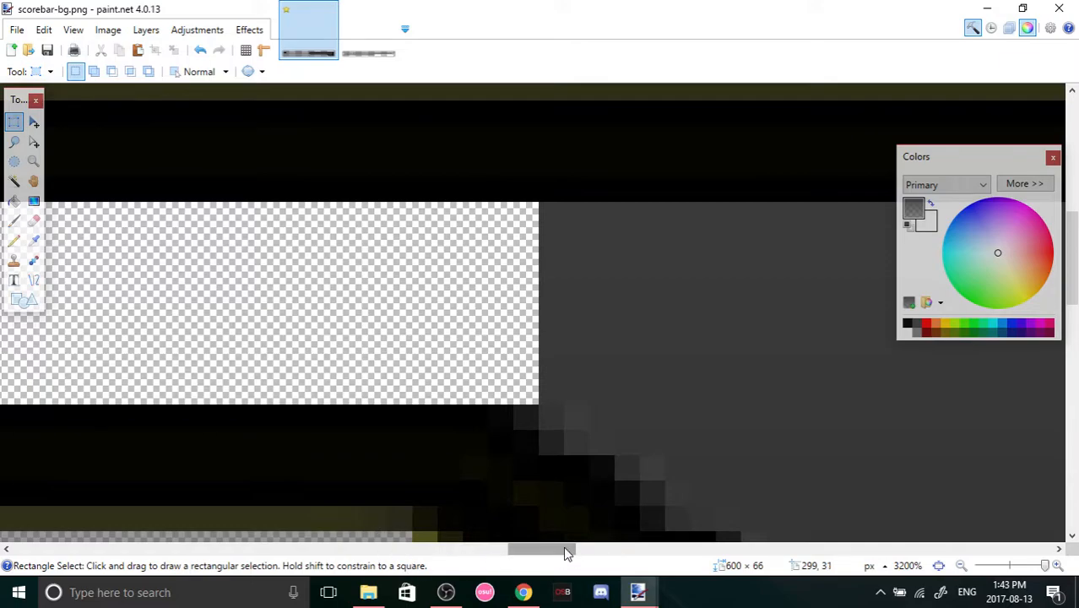
Examine the whole scorebar to review the cleared channel against the remaining dark gray interior.
{"action": "left_click", "coordinate": [1007, 565]}
{"action": "left_click", "coordinate": [1008, 565]}
{"action": "left_click", "coordinate": [1008, 565]}
{"action": "left_click", "coordinate": [1008, 565]}
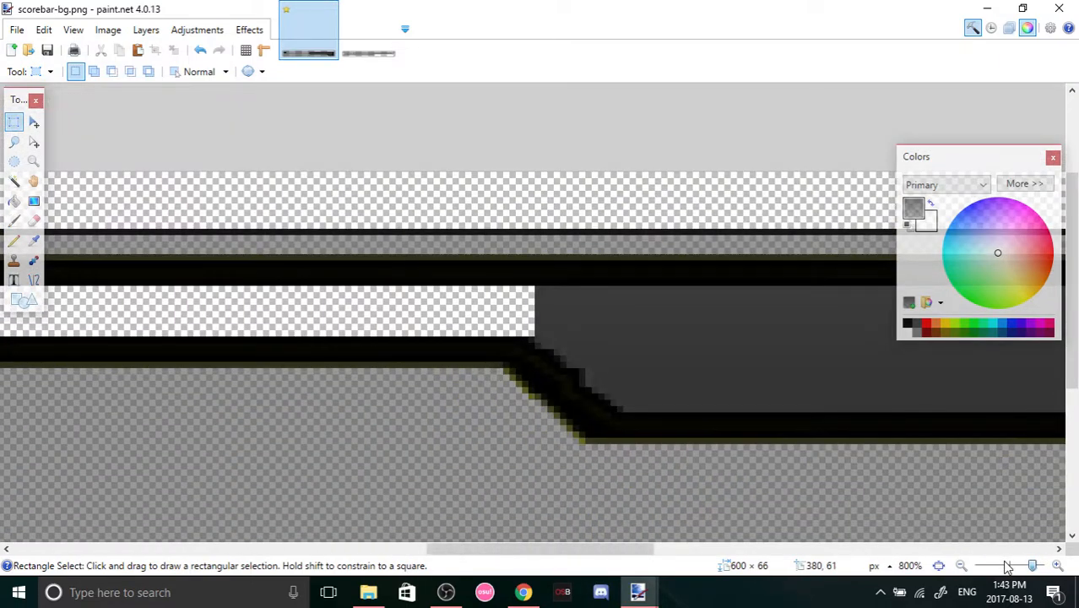
{"action": "left_click", "coordinate": [1007, 566]}
{"action": "left_click", "coordinate": [1008, 566]}
{"action": "left_click", "coordinate": [1008, 566]}
{"action": "left_click", "coordinate": [1007, 567]}
{"action": "left_click", "coordinate": [1007, 567]}
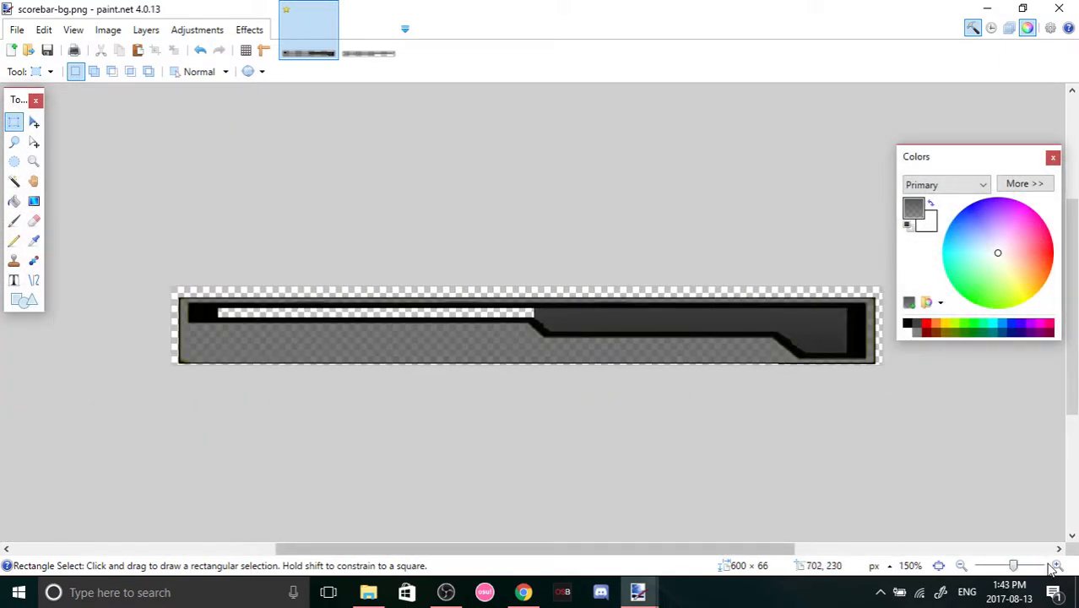
Erase the first blended pixels at the upper end of the first slope, starting with a 1 × 2 pixel selection.
{"action": "left_click", "coordinate": [1026, 569]}
{"action": "left_click", "coordinate": [1026, 569]}
{"action": "left_click", "coordinate": [1027, 569]}
{"action": "left_click", "coordinate": [1027, 569]}
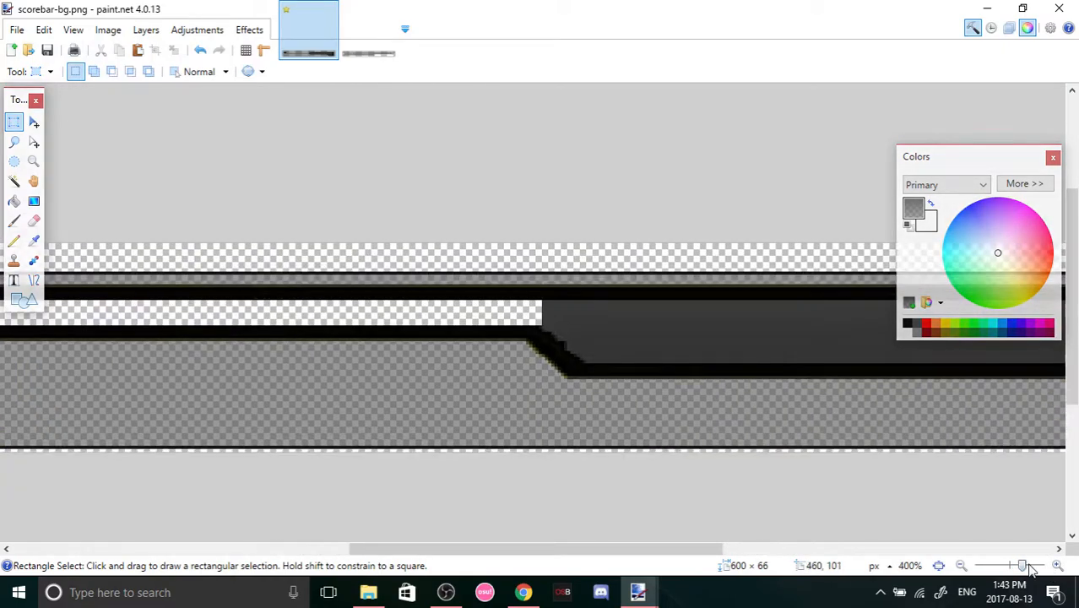
{"action": "left_click", "coordinate": [1029, 570]}
{"action": "left_click", "coordinate": [1042, 573]}
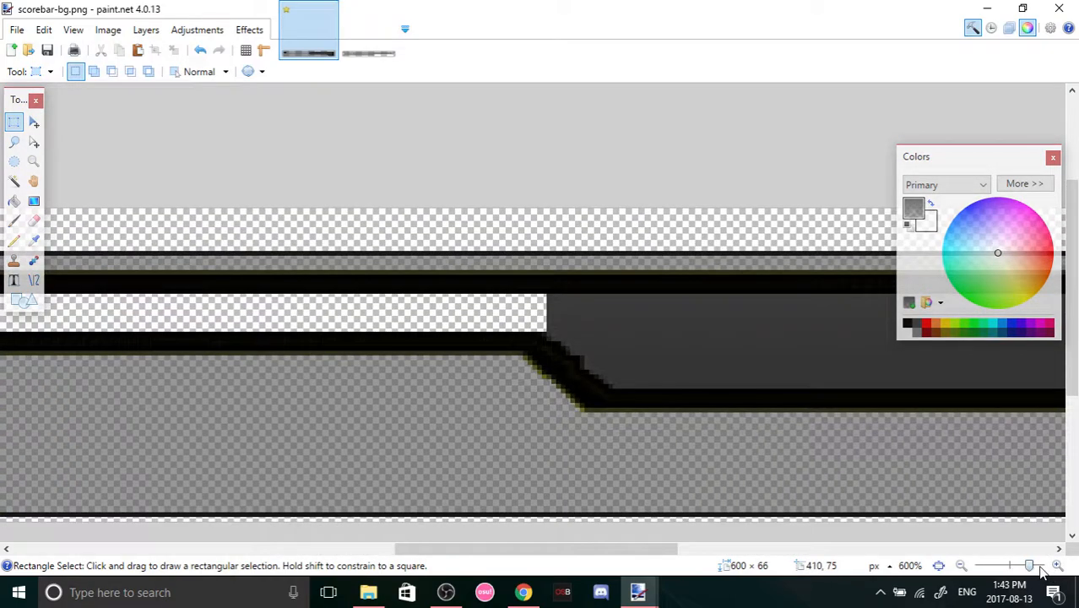
{"action": "left_click", "coordinate": [1041, 572]}
{"action": "left_click_drag", "start_coordinate": [522, 550], "coordinate": [559, 550]}
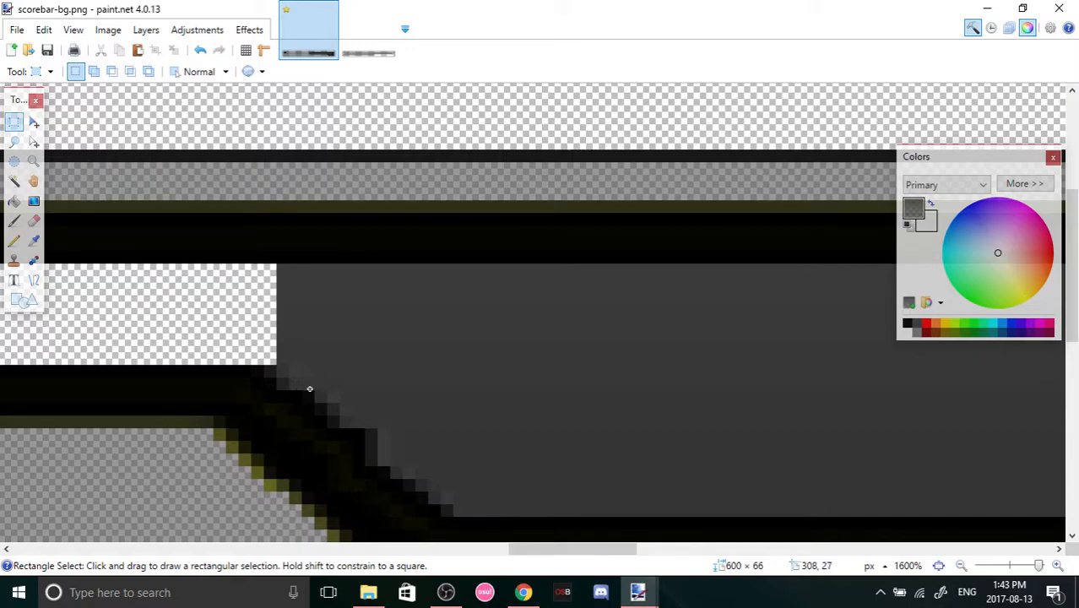
{"action": "mouse_move", "coordinate": [309, 388]}
{"action": "left_mouse_down"}
{"action": "mouse_move", "coordinate": [301, 363]}
{"action": "mouse_move", "coordinate": [271, 368]}
{"action": "left_mouse_up"}
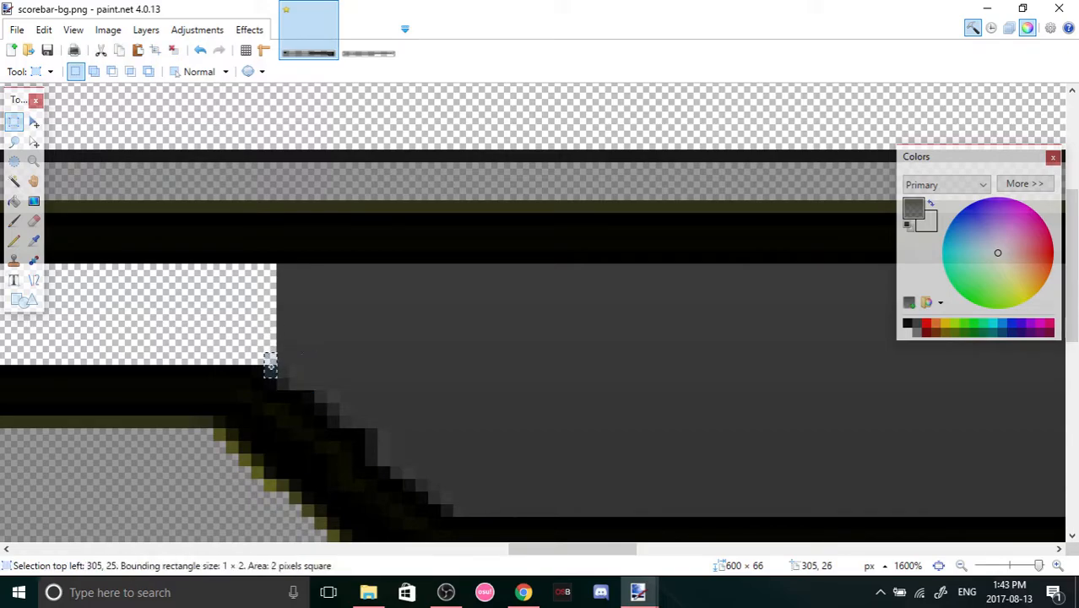
{"action": "left_click", "coordinate": [271, 365]}
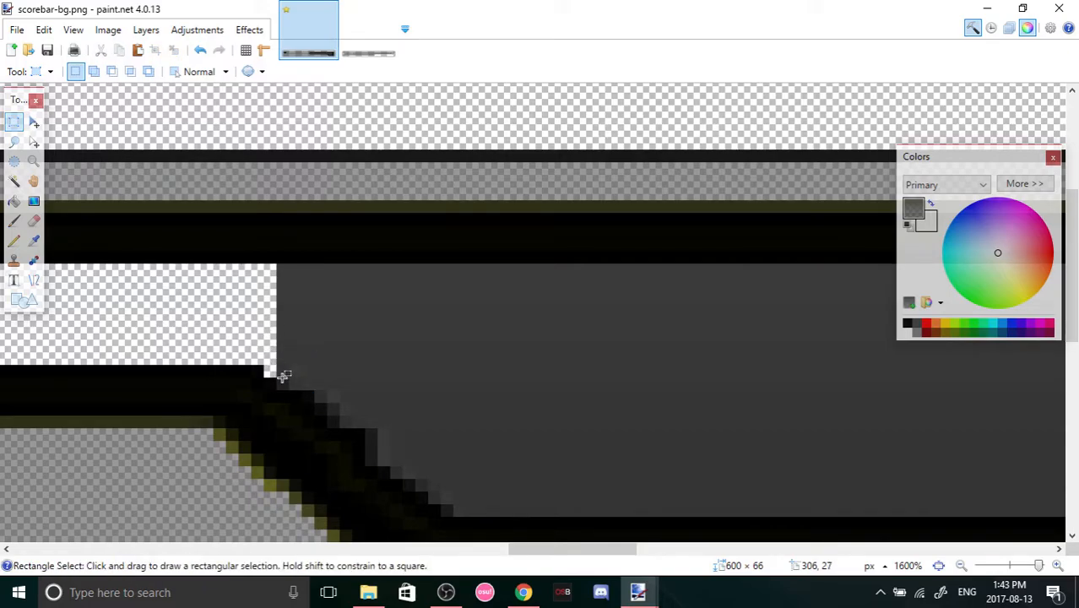
{"action": "left_click_drag", "start_coordinate": [284, 377], "coordinate": [290, 387]}
{"action": "key", "text": "Delete"}
Delete the blended gray pixels stair-stepping down the middle of the first slope's inner edge.
{"action": "left_click_drag", "start_coordinate": [326, 400], "coordinate": [350, 424]}
{"action": "key", "text": "Delete"}
{"action": "left_click", "coordinate": [327, 407]}
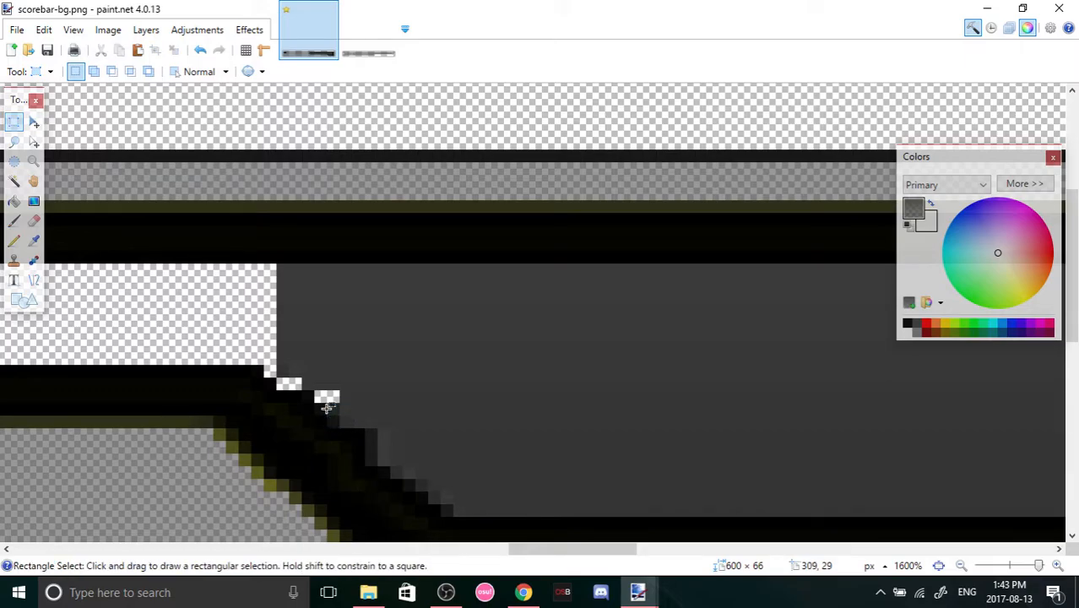
{"action": "left_click_drag", "start_coordinate": [341, 408], "coordinate": [339, 411]}
{"action": "key", "text": "Delete"}
{"action": "left_click_drag", "start_coordinate": [350, 424], "coordinate": [368, 422]}
{"action": "key", "text": "Delete"}
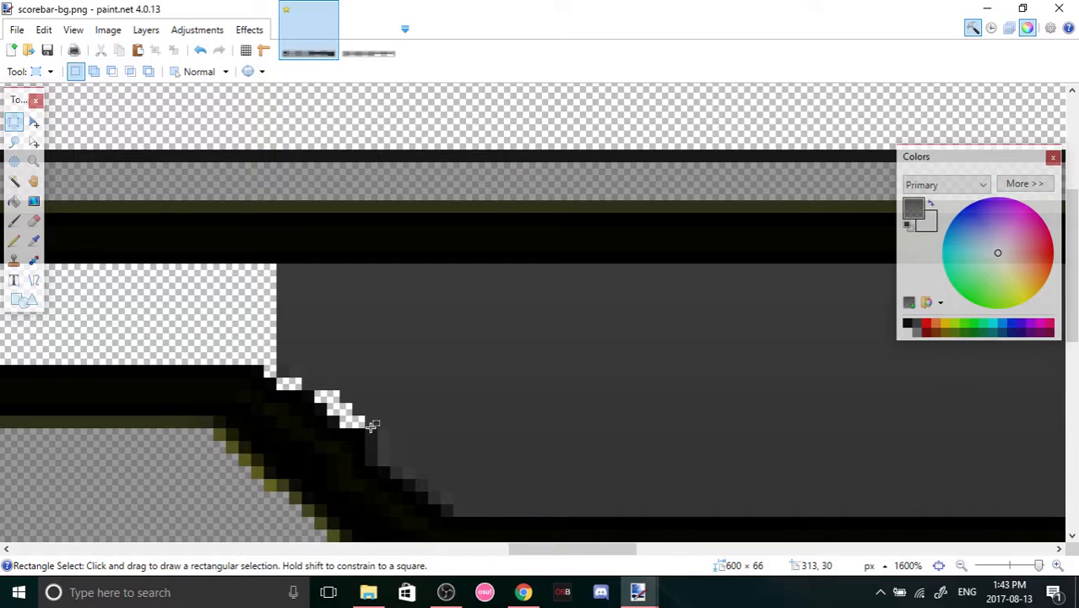
{"action": "left_click_drag", "start_coordinate": [370, 420], "coordinate": [382, 432]}
{"action": "key", "text": "Delete"}
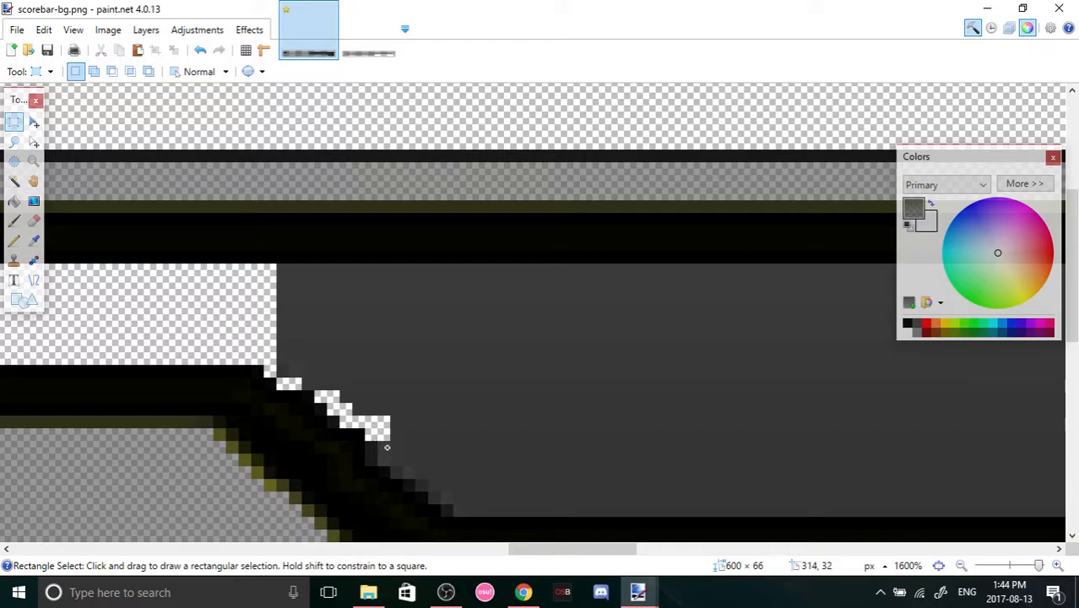
Remove the leftover gray pixels near the slope's upper end and one pixel below its cleared middle section.
{"action": "left_click_drag", "start_coordinate": [384, 447], "coordinate": [396, 461]}
{"action": "left_click", "coordinate": [380, 435]}
{"action": "left_click_drag", "start_coordinate": [310, 379], "coordinate": [329, 386]}
{"action": "mouse_move", "coordinate": [274, 367]}
{"action": "left_mouse_down"}
{"action": "mouse_move", "coordinate": [321, 381]}
{"action": "mouse_move", "coordinate": [285, 370]}
{"action": "left_mouse_up"}
{"action": "key", "text": "Delete"}
{"action": "left_click", "coordinate": [279, 361]}
{"action": "key", "text": "Delete"}
{"action": "left_click", "coordinate": [258, 358]}
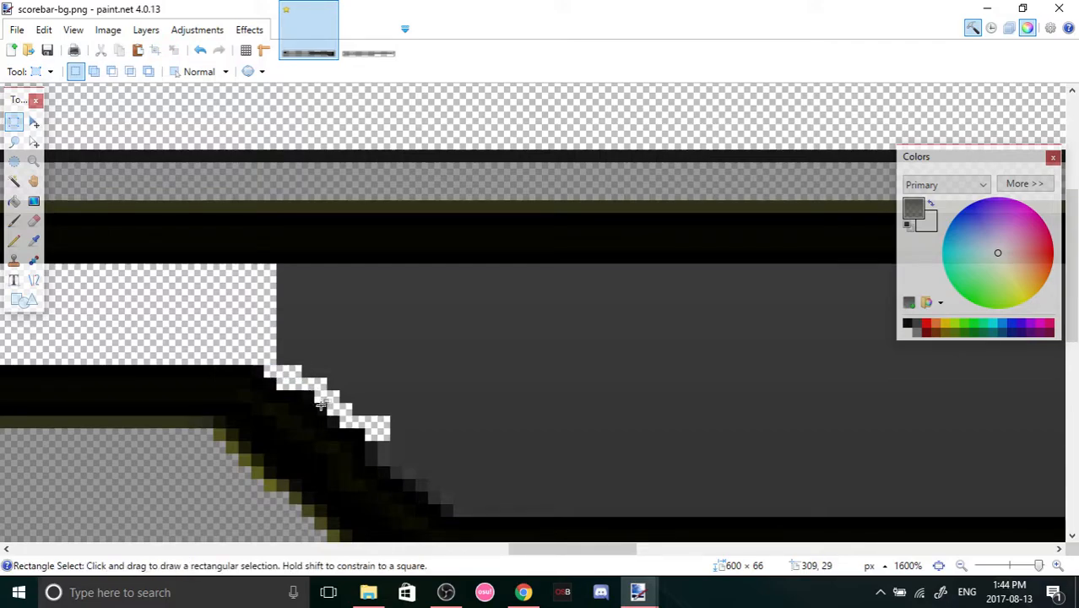
{"action": "left_click_drag", "start_coordinate": [383, 437], "coordinate": [386, 445]}
{"action": "key", "text": "Delete"}
{"action": "left_click", "coordinate": [389, 441]}
Try to delete a 2 × 1 pixel piece of the black border near the top of the first slope.
{"action": "left_click_drag", "start_coordinate": [392, 450], "coordinate": [404, 458]}
{"action": "key", "text": "BackSpace"}
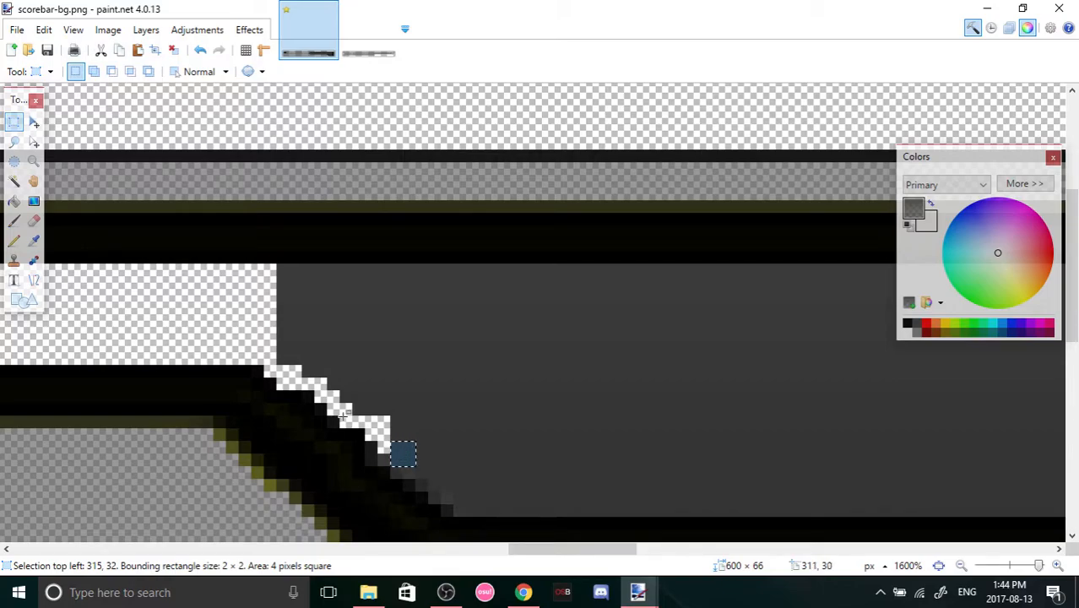
{"action": "left_click_drag", "start_coordinate": [293, 393], "coordinate": [313, 395]}
{"action": "key", "text": "Delete"}
{"action": "left_click", "coordinate": [314, 394]}
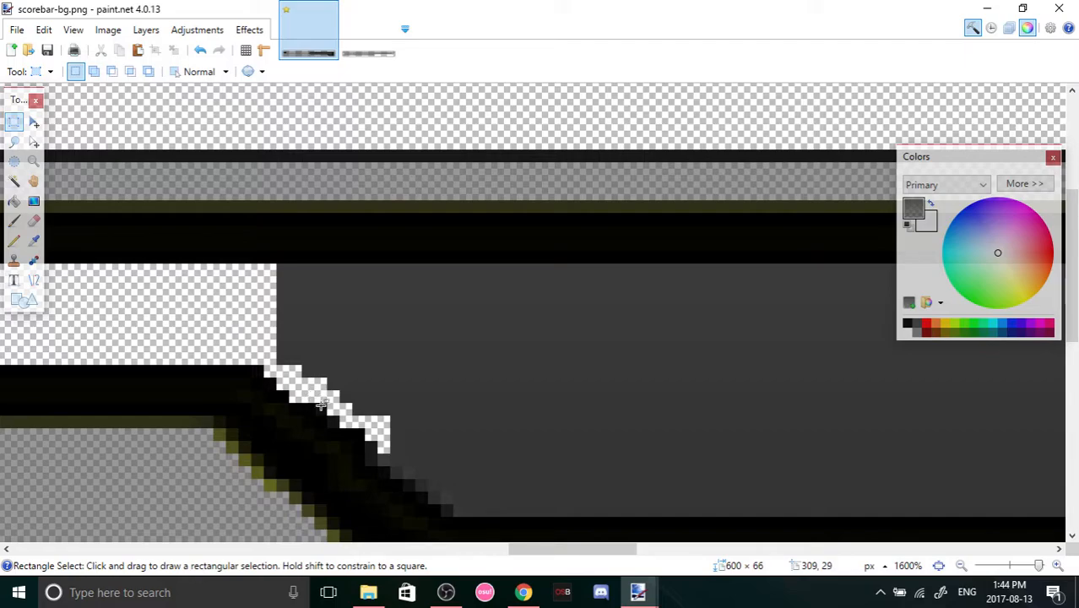
{"action": "mouse_move", "coordinate": [308, 402]}
{"action": "left_mouse_down"}
{"action": "mouse_move", "coordinate": [315, 411]}
{"action": "mouse_move", "coordinate": [313, 397]}
{"action": "left_mouse_up"}
{"action": "left_click", "coordinate": [315, 411]}
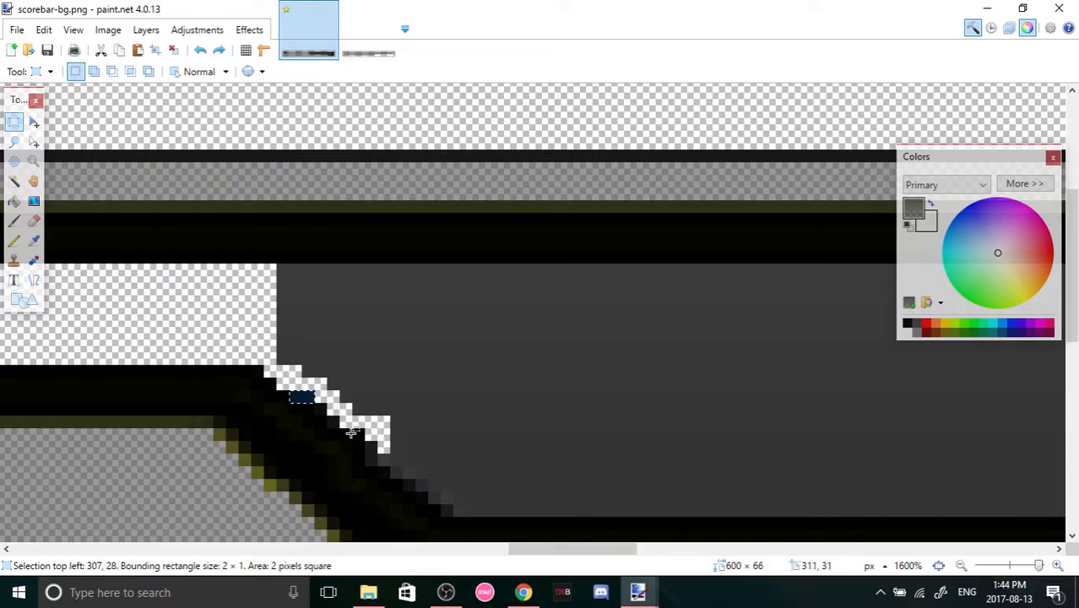
Delete a 1 × 2 pixel selection and the adjoining blended pixels further down the first slope's inner edge.
{"action": "left_click_drag", "start_coordinate": [358, 429], "coordinate": [357, 433]}
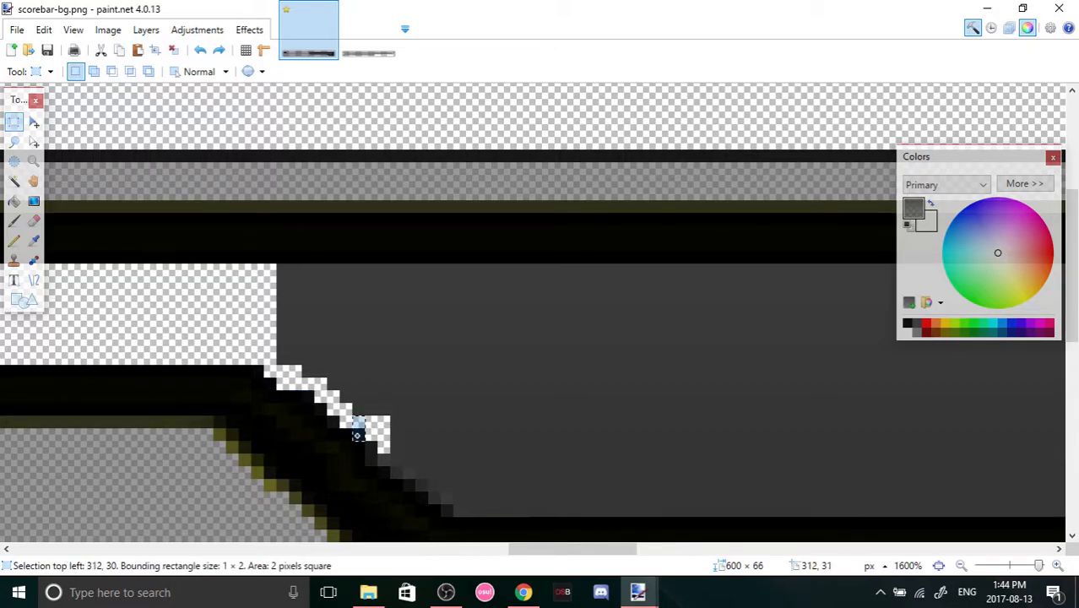
{"action": "left_click", "coordinate": [363, 471]}
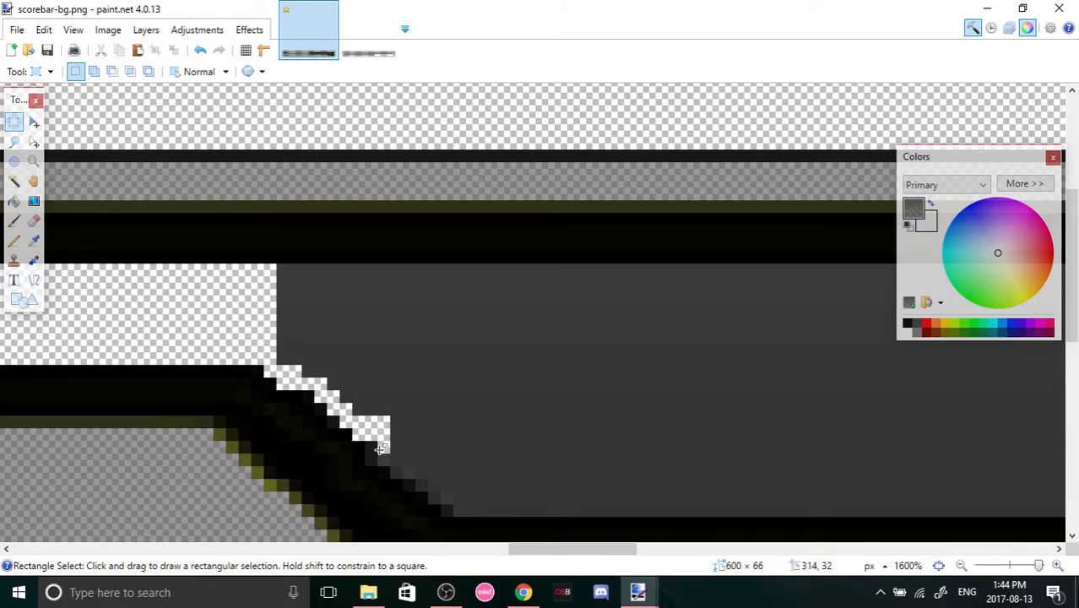
{"action": "left_click_drag", "start_coordinate": [372, 452], "coordinate": [400, 459]}
{"action": "left_click", "coordinate": [379, 452]}
{"action": "key", "text": "Delete"}
{"action": "left_click", "coordinate": [391, 458]}
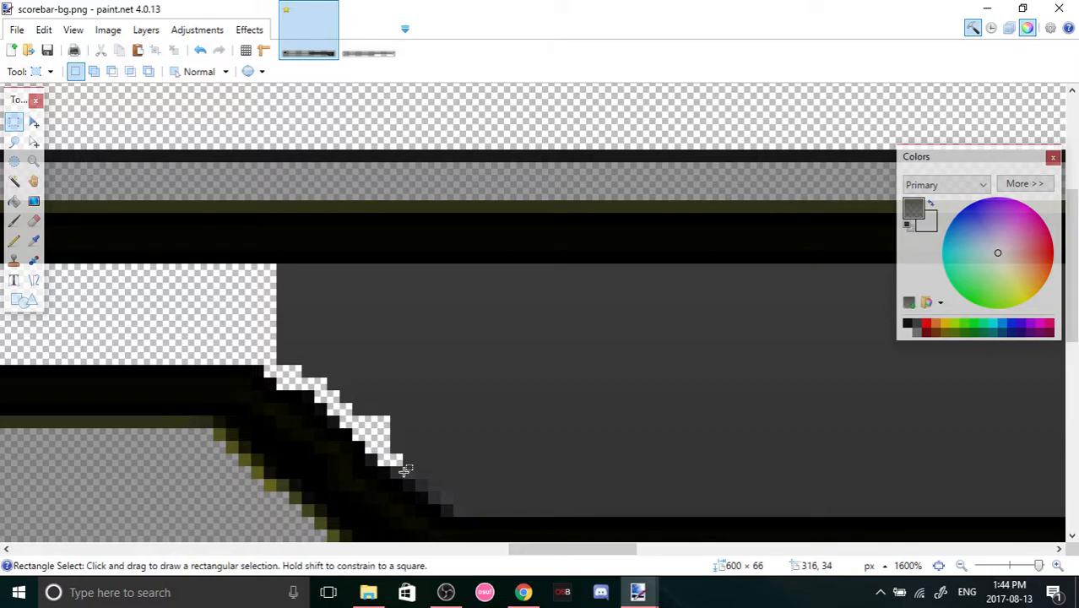
Delete the remaining blended pixels at the slope's lower end with small selections, finishing with a 1 × 2 pixel one.
{"action": "scroll", "coordinate": [719, 372], "scroll_direction": "down", "scroll_amount": 1}
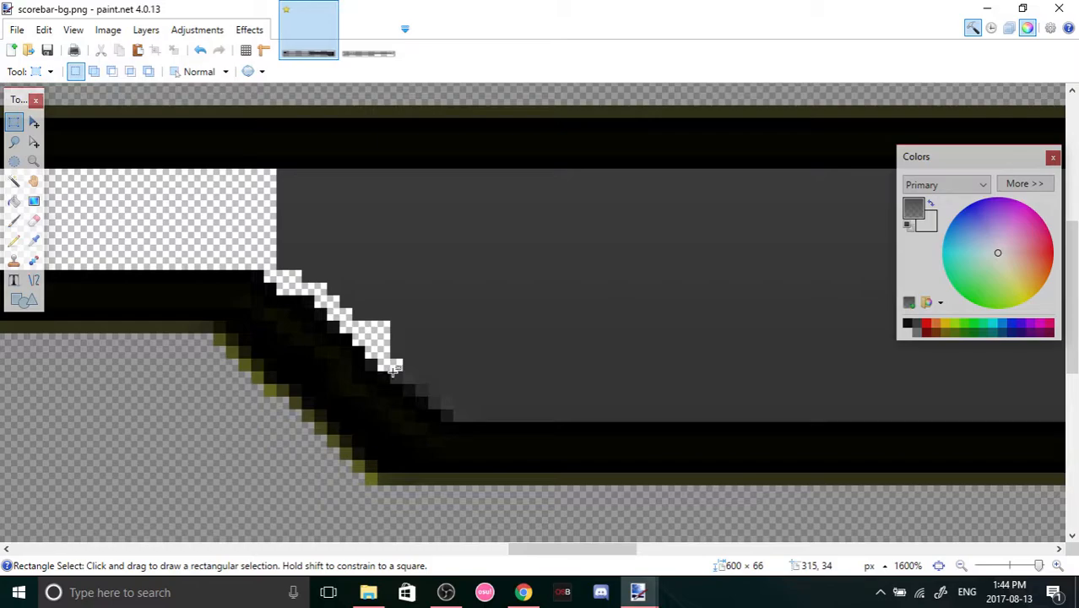
{"action": "left_click_drag", "start_coordinate": [397, 373], "coordinate": [406, 380]}
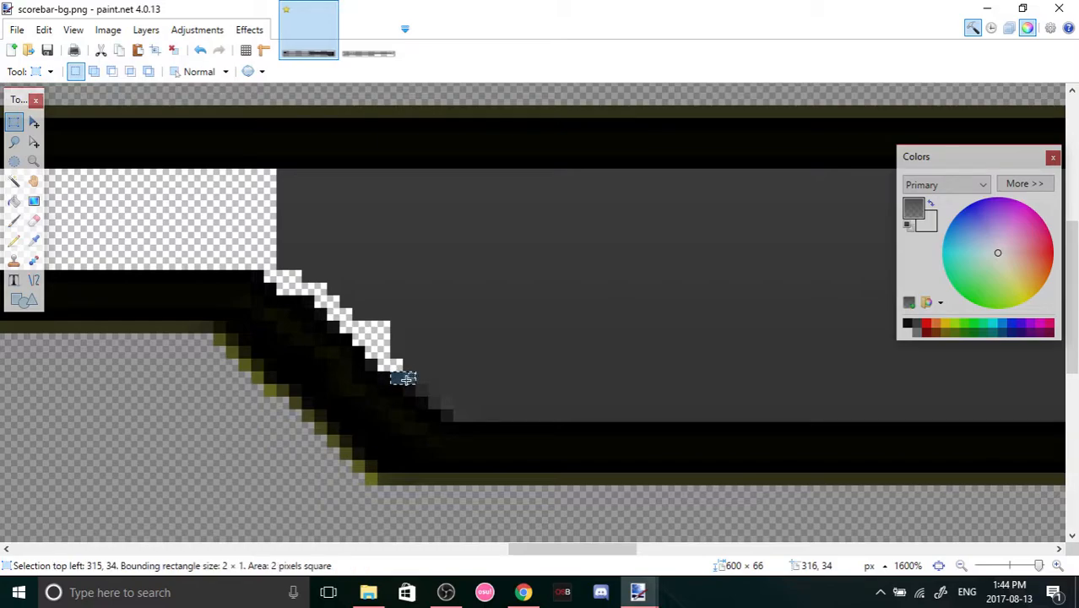
{"action": "key", "text": "Delete"}
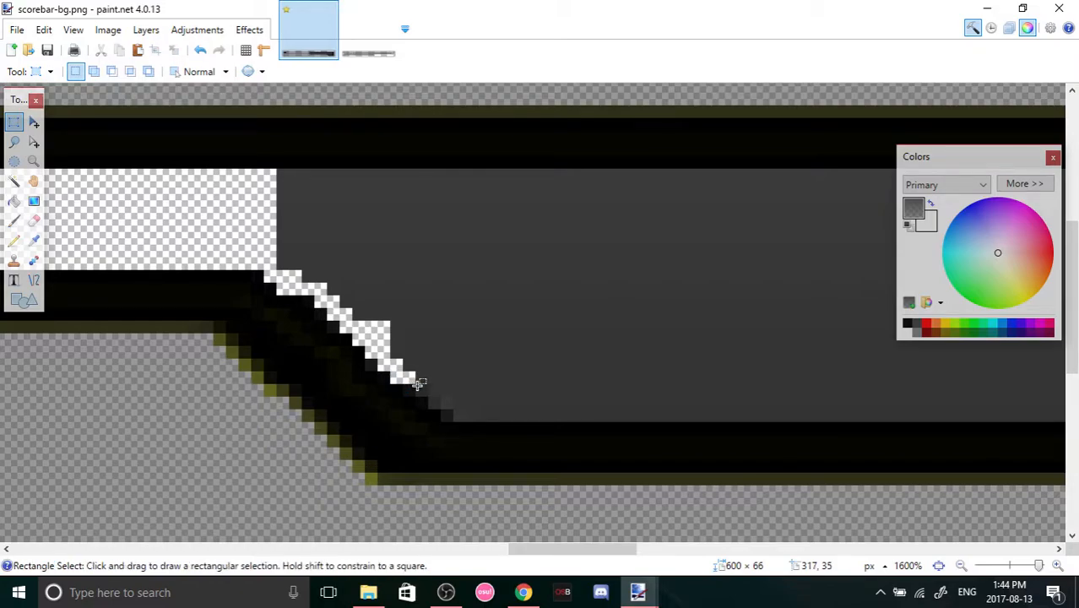
{"action": "left_click_drag", "start_coordinate": [405, 373], "coordinate": [426, 382]}
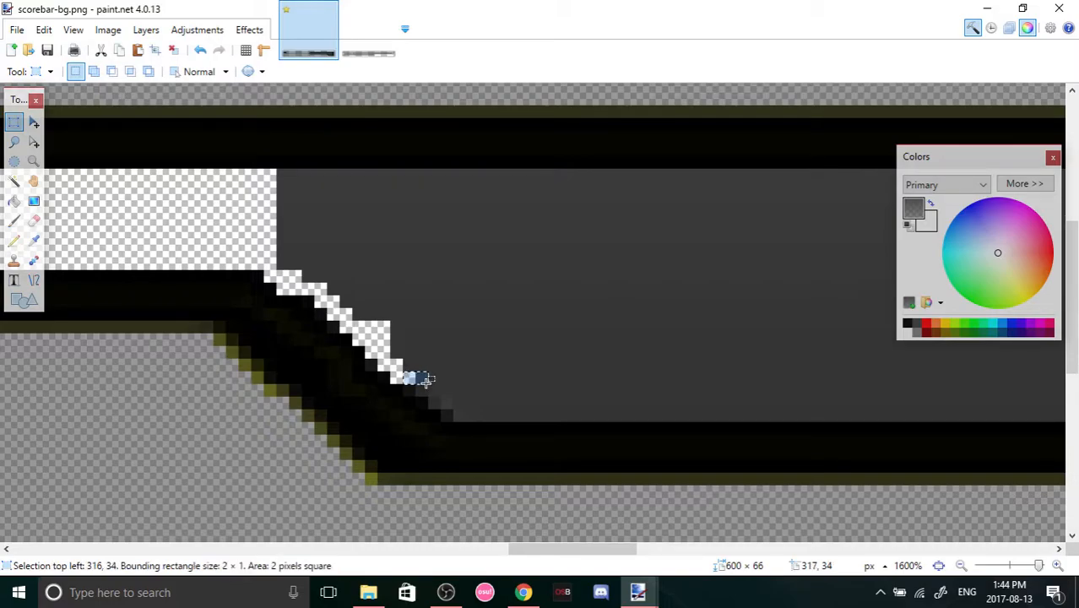
{"action": "key", "text": "Delete"}
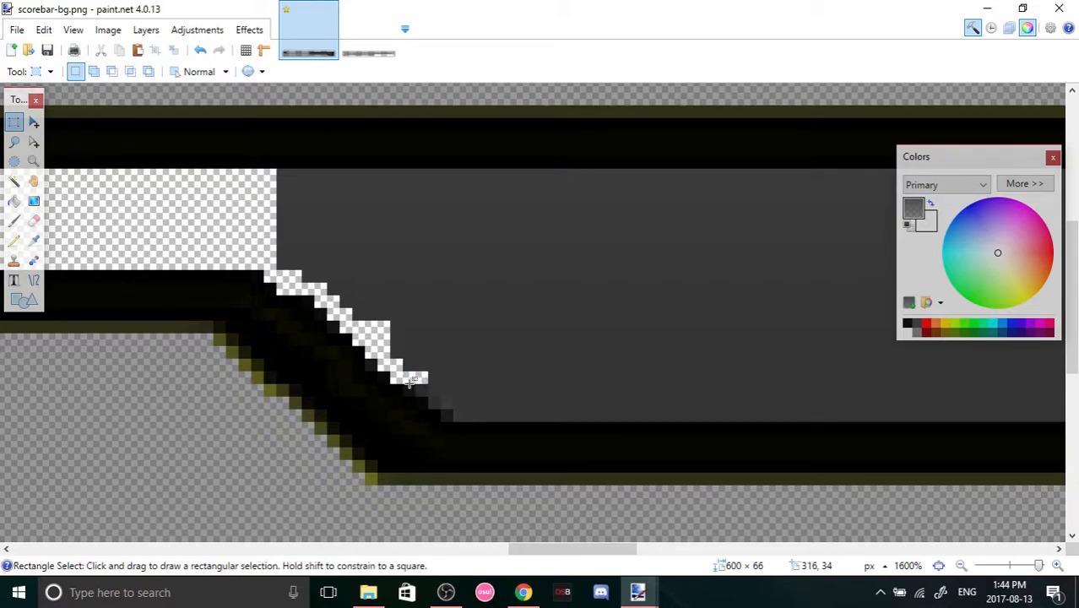
{"action": "left_click_drag", "start_coordinate": [405, 373], "coordinate": [423, 386]}
{"action": "key", "text": "Delete"}
{"action": "key", "text": "Delete"}
{"action": "left_click_drag", "start_coordinate": [439, 394], "coordinate": [449, 416]}
{"action": "key", "text": "Delete"}
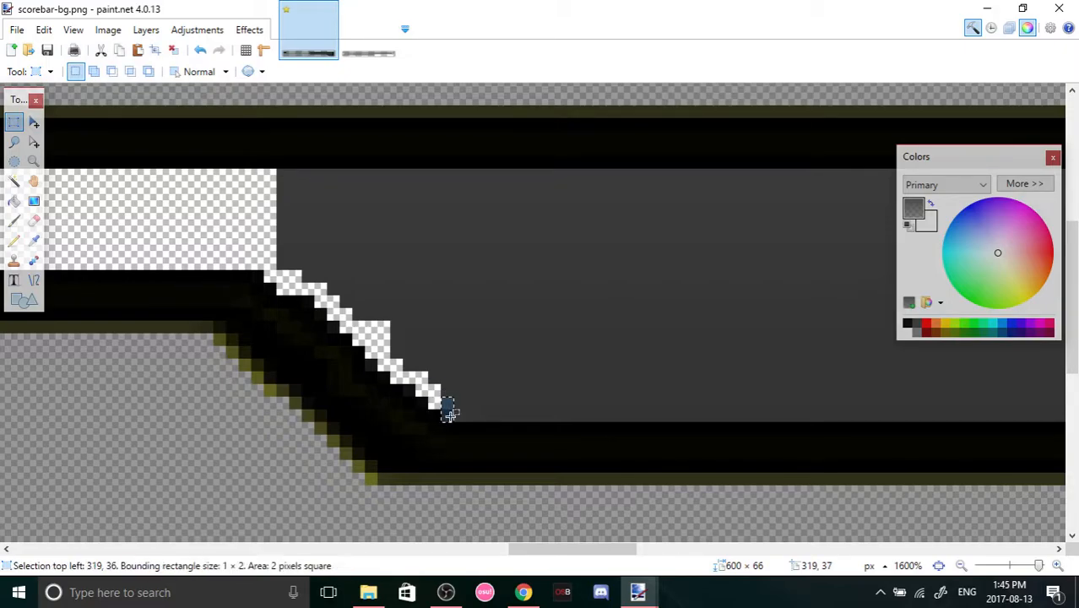
{"action": "key", "text": "Delete"}
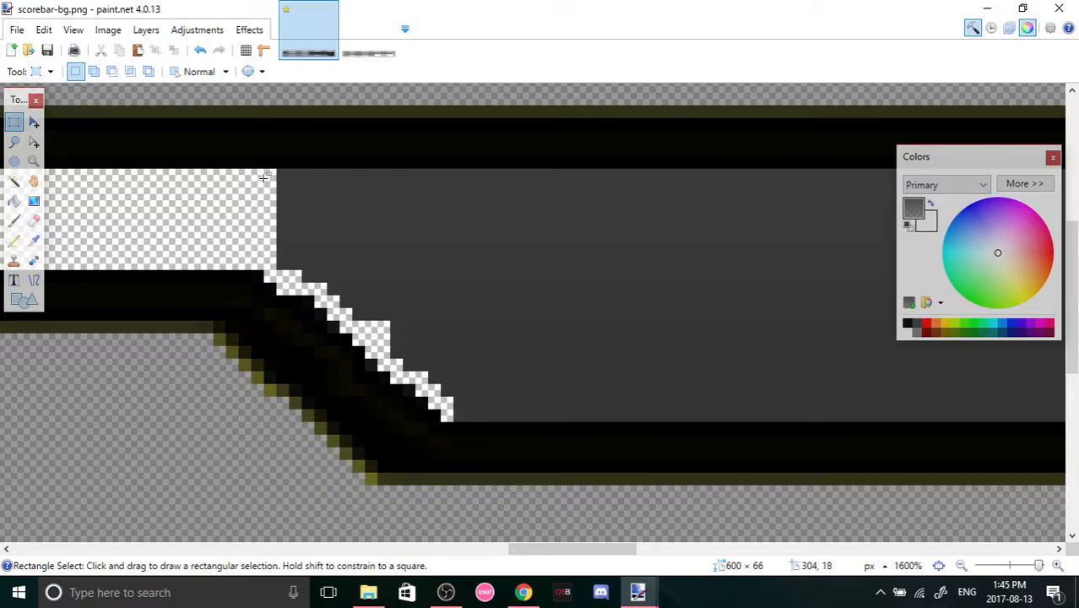
Clear the upper part of the dark gray interior beyond the first slope with stacked rectangular selections.
{"action": "left_click_drag", "start_coordinate": [274, 170], "coordinate": [760, 262]}
{"action": "key", "text": "Delete"}
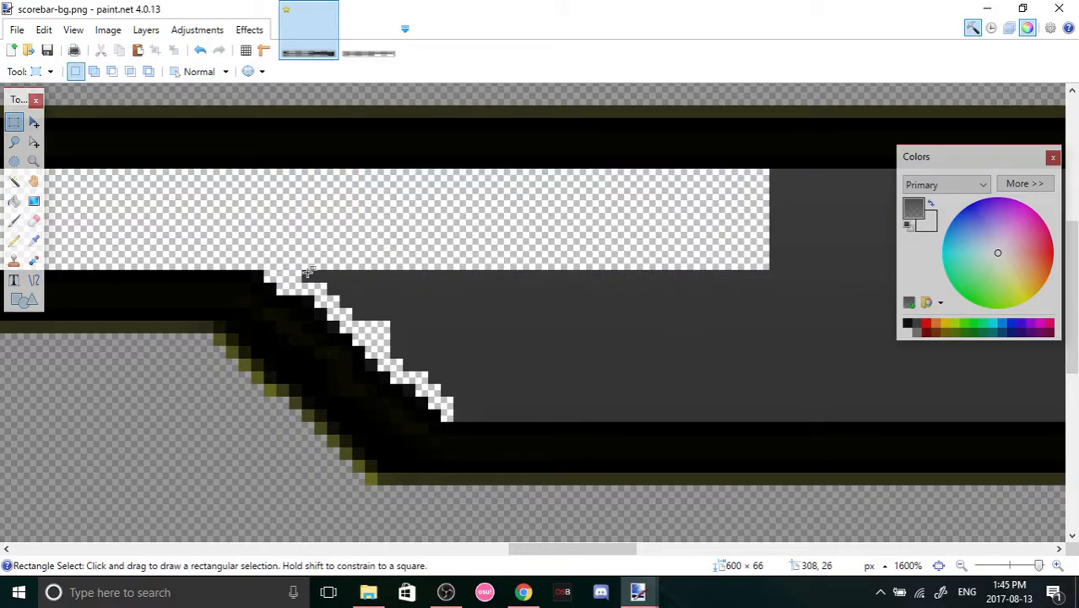
{"action": "left_click_drag", "start_coordinate": [291, 271], "coordinate": [843, 289]}
{"action": "key", "text": "Delete"}
{"action": "mouse_move", "coordinate": [333, 293]}
{"action": "left_mouse_down"}
{"action": "mouse_move", "coordinate": [354, 314]}
{"action": "mouse_move", "coordinate": [533, 324]}
{"action": "left_mouse_up"}
{"action": "left_click_drag", "start_coordinate": [811, 305], "coordinate": [855, 308]}
{"action": "key", "text": "Delete"}
{"action": "key", "text": "ctrl+d"}
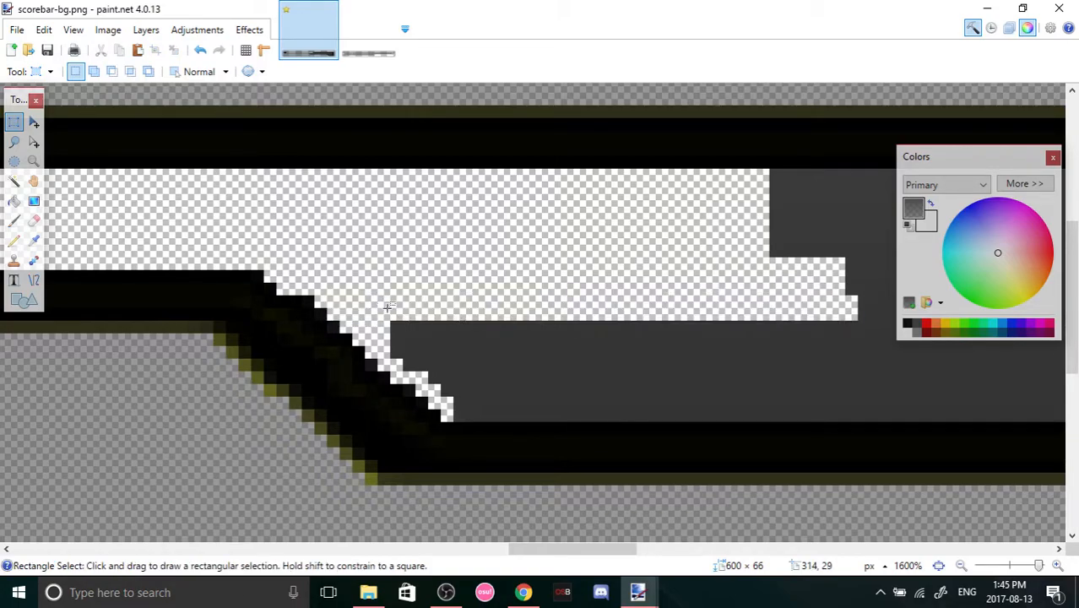
Clear the lower gray interior beside the first slope in strips, including 38 × 3 and 34 × 3 pixel selections.
{"action": "left_click_drag", "start_coordinate": [383, 321], "coordinate": [856, 350]}
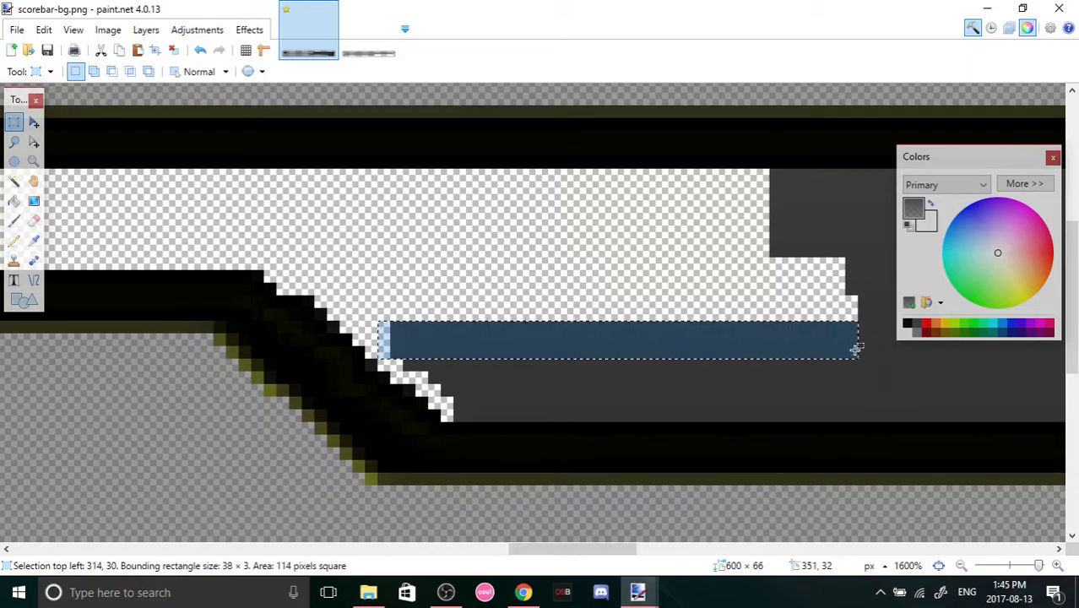
{"action": "key", "text": "Delete"}
{"action": "key", "text": "ctrl+d"}
{"action": "mouse_move", "coordinate": [392, 348]}
{"action": "left_mouse_down"}
{"action": "mouse_move", "coordinate": [420, 372]}
{"action": "mouse_move", "coordinate": [622, 376]}
{"action": "mouse_move", "coordinate": [856, 360]}
{"action": "mouse_move", "coordinate": [859, 376]}
{"action": "left_mouse_up"}
{"action": "key", "text": "Delete"}
{"action": "key", "text": "ctrl+d"}
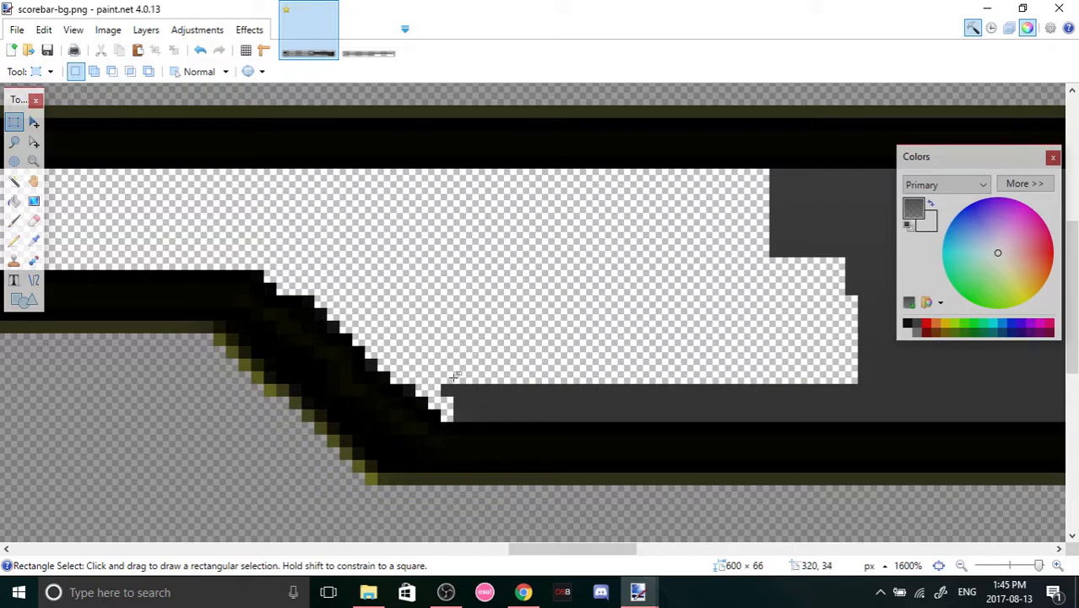
{"action": "mouse_move", "coordinate": [441, 386]}
{"action": "left_mouse_down"}
{"action": "mouse_move", "coordinate": [446, 401]}
{"action": "mouse_move", "coordinate": [622, 424]}
{"action": "mouse_move", "coordinate": [834, 407]}
{"action": "mouse_move", "coordinate": [868, 416]}
{"action": "left_mouse_up"}
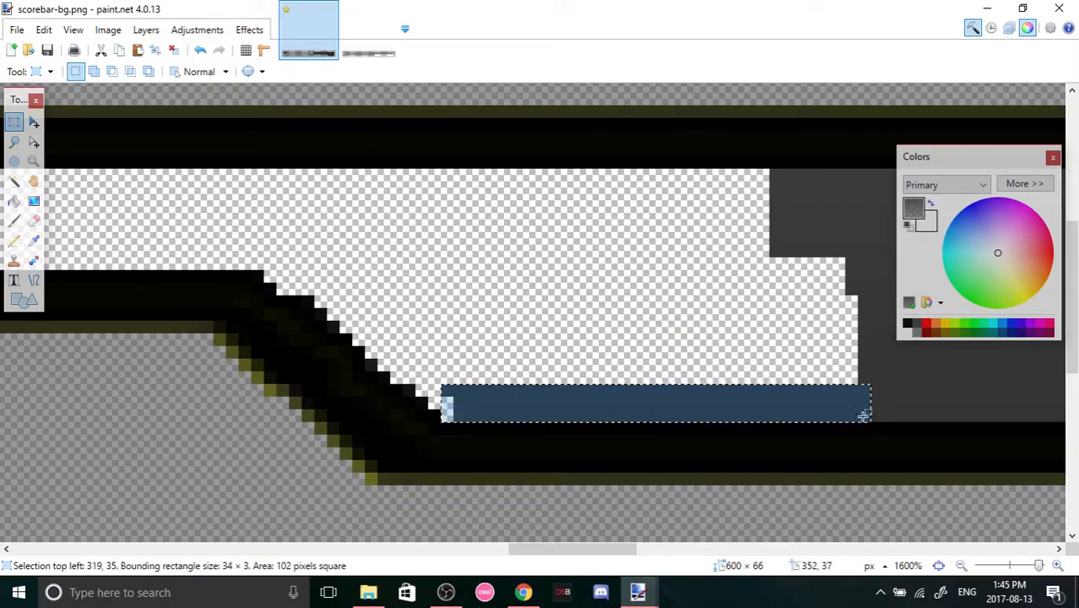
{"action": "key", "text": "Delete"}
{"action": "key", "text": "ctrl+d"}
Select the full-height gray interior from the cleared area to the start of the second slope and delete it.
{"action": "mouse_move", "coordinate": [770, 180]}
{"action": "left_mouse_down"}
{"action": "mouse_move", "coordinate": [971, 406]}
{"action": "mouse_move", "coordinate": [1077, 416]}
{"action": "mouse_move", "coordinate": [988, 357]}
{"action": "mouse_move", "coordinate": [494, 410]}
{"action": "left_mouse_up"}
{"action": "key", "text": "Delete"}
{"action": "key", "text": "ctrl+d"}
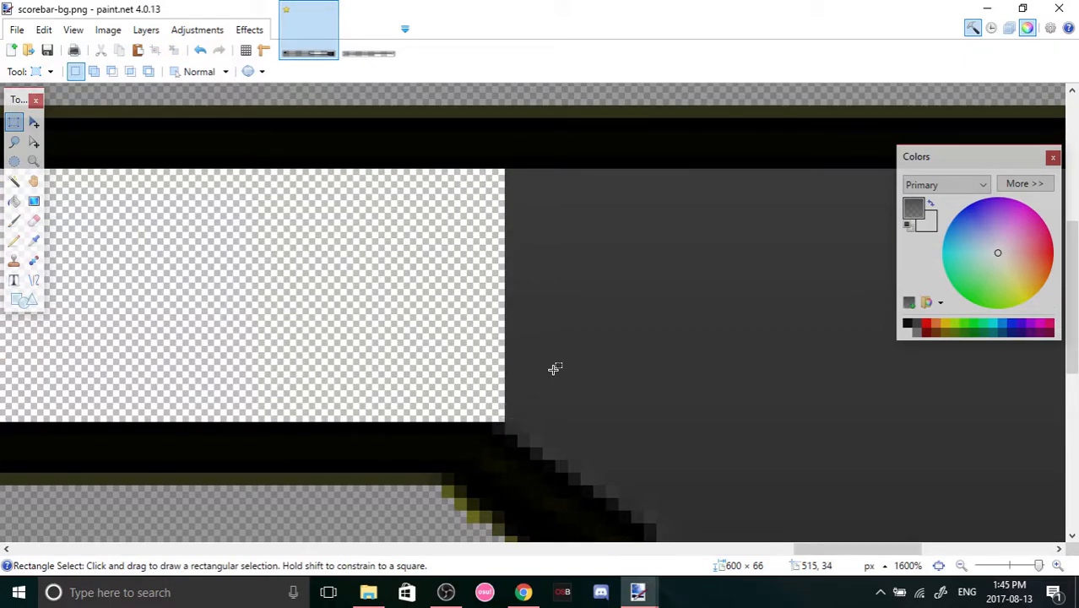
Delete the blended pixel at the top of the second slope and a 5-pixel-high gray strip extending to the bar's inner end.
{"action": "scroll", "coordinate": [540, 370], "scroll_direction": "down", "scroll_amount": 1}
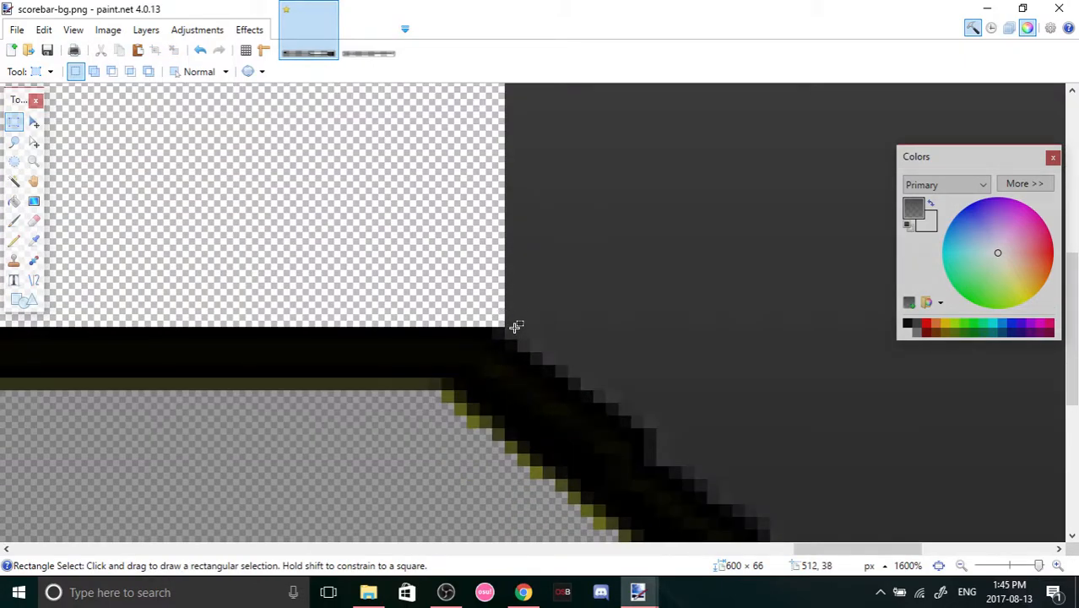
{"action": "left_click_drag", "start_coordinate": [512, 339], "coordinate": [519, 335]}
{"action": "key", "text": "Delete"}
{"action": "key", "text": "ctrl+d"}
{"action": "left_click_drag", "start_coordinate": [481, 293], "coordinate": [662, 342]}
{"action": "key", "text": "Delete"}
{"action": "key", "text": "ctrl+d"}
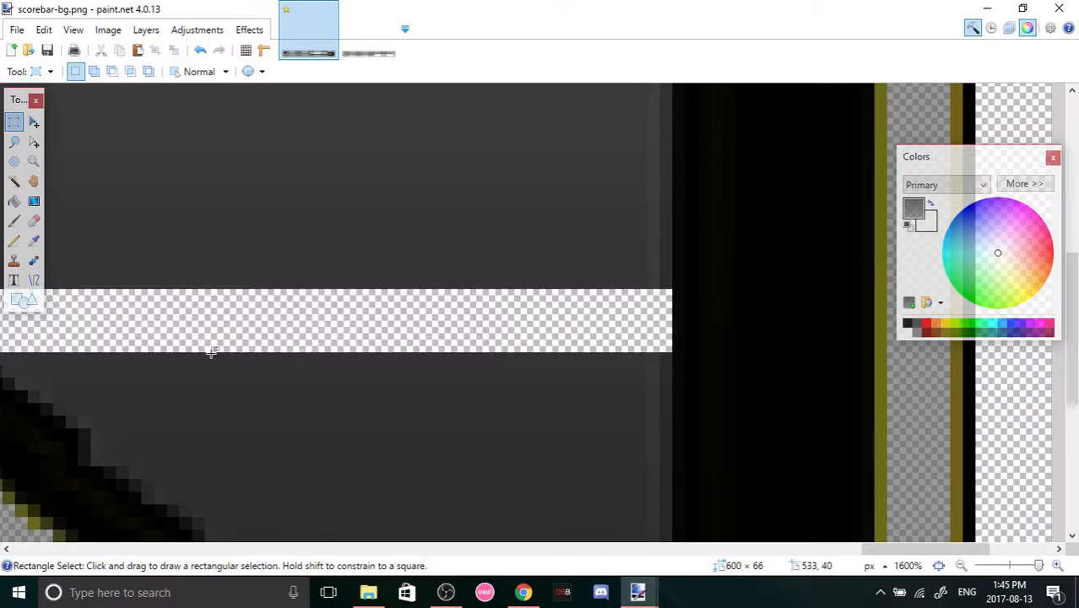
Undo the deletion of the 5-pixel-high gray strip and drop its selection.
{"action": "scroll", "coordinate": [400, 452], "scroll_direction": "down", "scroll_amount": 2}
{"action": "left_click", "coordinate": [991, 563]}
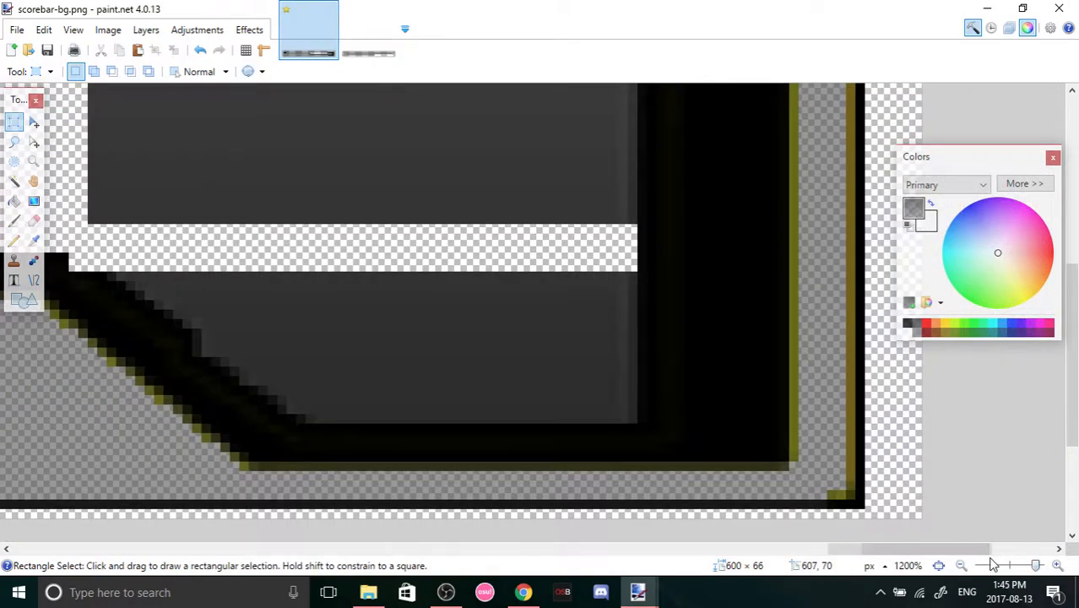
{"action": "left_click", "coordinate": [993, 564]}
{"action": "key", "text": "ctrl+z"}
{"action": "key", "text": "ctrl+z"}
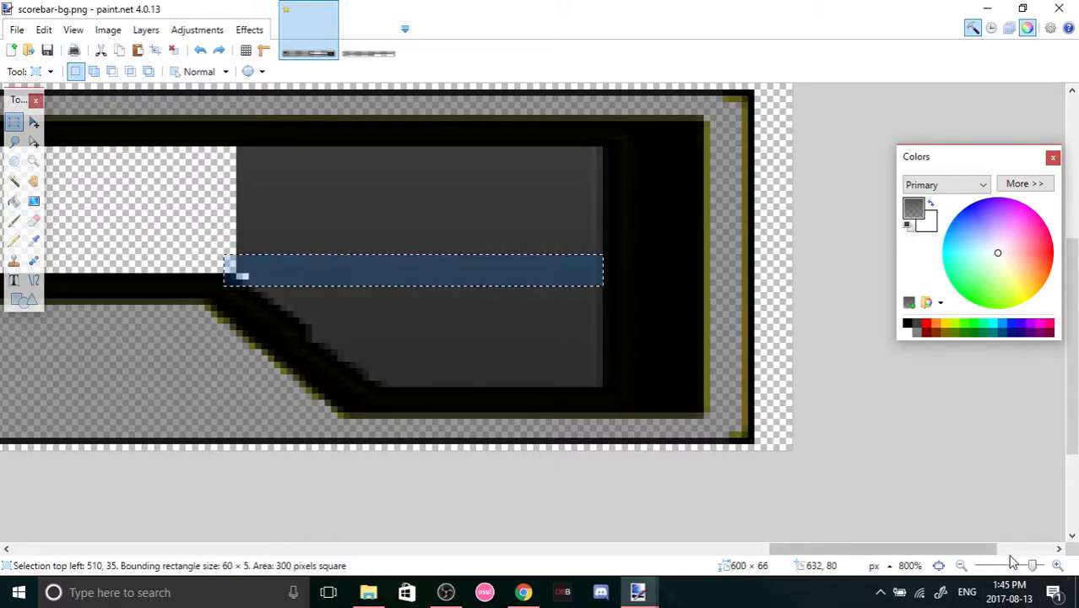
{"action": "left_click", "coordinate": [1058, 566]}
{"action": "left_click", "coordinate": [1059, 565]}
{"action": "left_click", "coordinate": [1059, 566]}
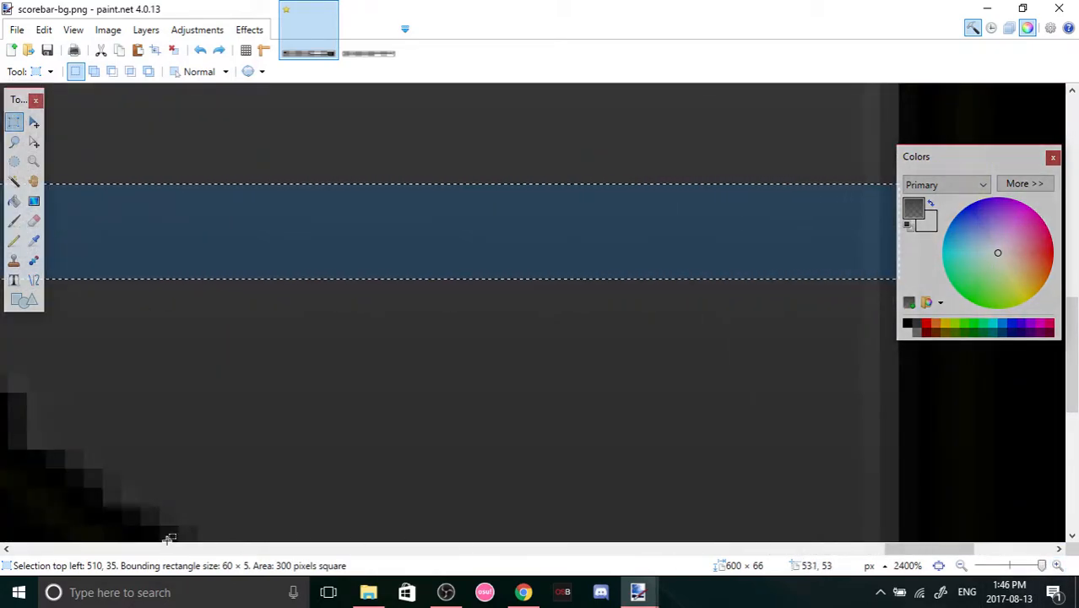
{"action": "left_click_drag", "start_coordinate": [920, 553], "coordinate": [854, 554]}
{"action": "left_click", "coordinate": [549, 225]}
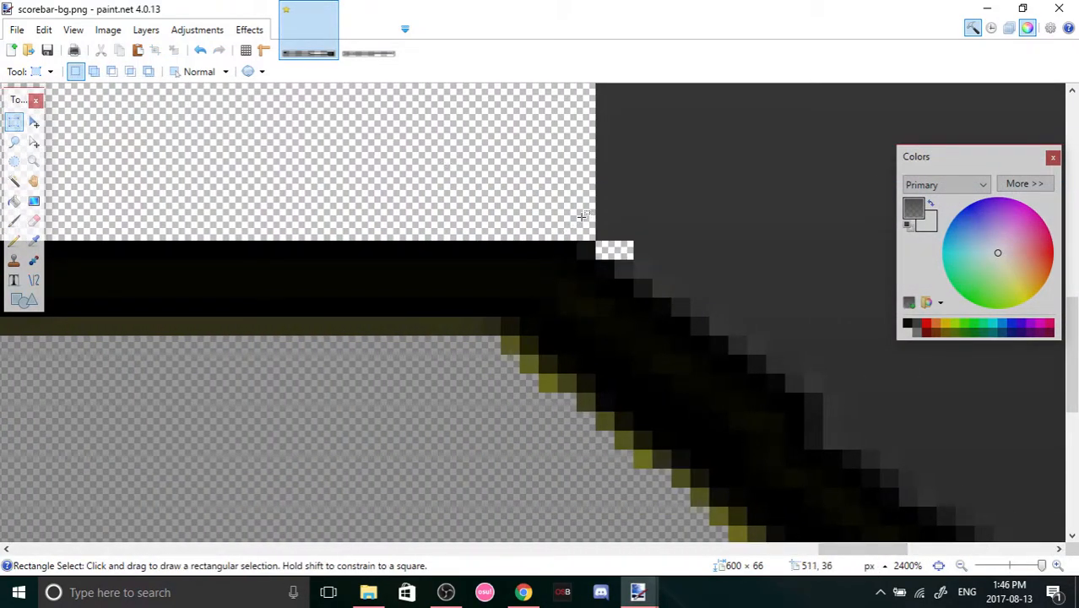
Delete an 11 × 2 pixel gray strip at the top of the second slope and the gray row directly beneath it.
{"action": "left_click_drag", "start_coordinate": [611, 230], "coordinate": [792, 255]}
{"action": "key", "text": "Delete"}
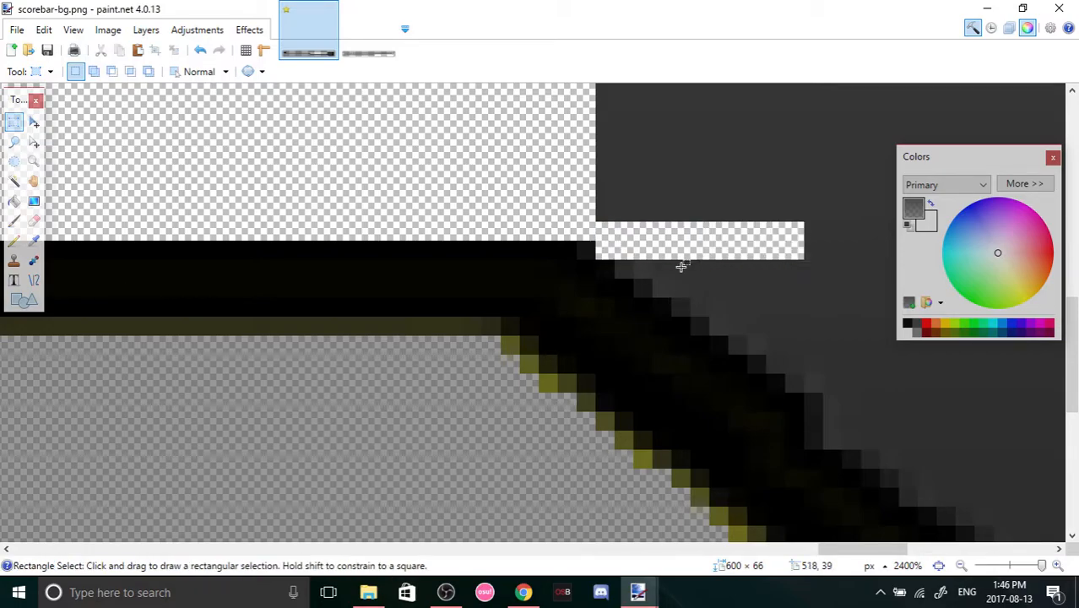
{"action": "left_click_drag", "start_coordinate": [619, 264], "coordinate": [794, 273]}
{"action": "key", "text": "Delete"}
{"action": "mouse_move", "coordinate": [628, 277]}
{"action": "left_mouse_down"}
{"action": "mouse_move", "coordinate": [647, 279]}
{"action": "mouse_move", "coordinate": [650, 296]}
{"action": "mouse_move", "coordinate": [620, 283]}
{"action": "mouse_move", "coordinate": [800, 285]}
{"action": "left_mouse_up"}
{"action": "key", "text": "Delete"}
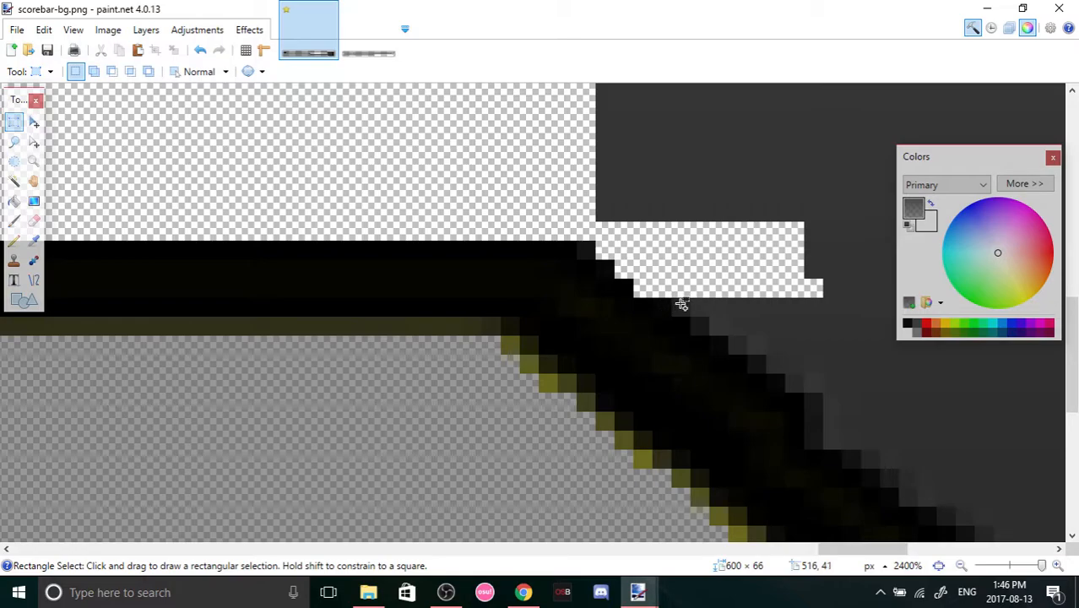
{"action": "key", "text": "ctrl+z"}
{"action": "left_click", "coordinate": [663, 281]}
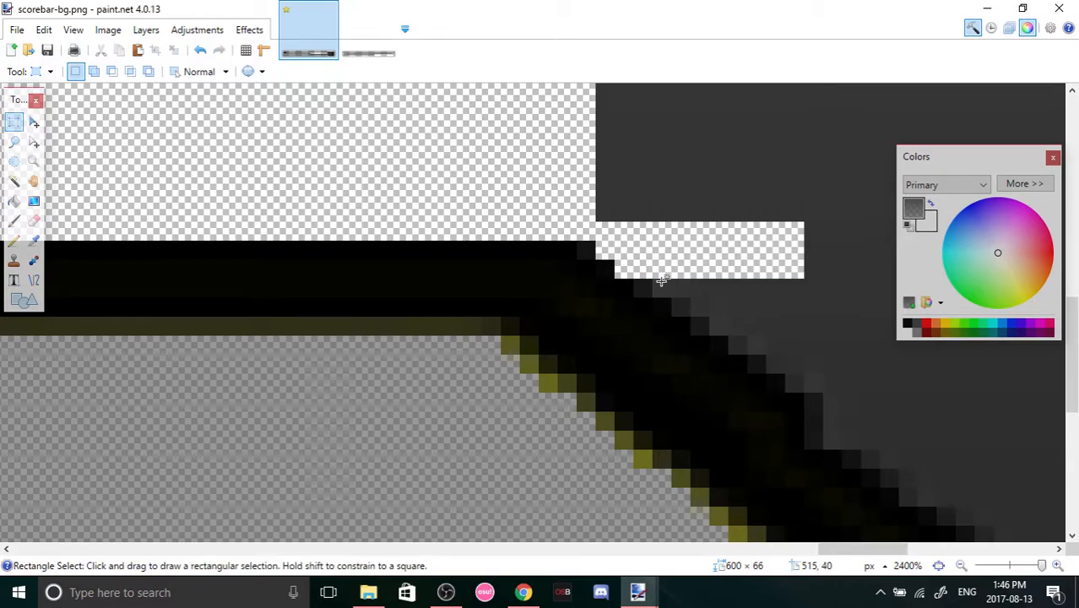
Delete the next gray row beside the second slope, keeping its dark edge pixel, plus a two-pixel-wide piece below it.
{"action": "mouse_move", "coordinate": [664, 285]}
{"action": "left_mouse_down"}
{"action": "mouse_move", "coordinate": [711, 311]}
{"action": "mouse_move", "coordinate": [792, 291]}
{"action": "left_mouse_up"}
{"action": "left_click", "coordinate": [675, 291]}
{"action": "key", "text": "Delete"}
{"action": "key", "text": "Delete"}
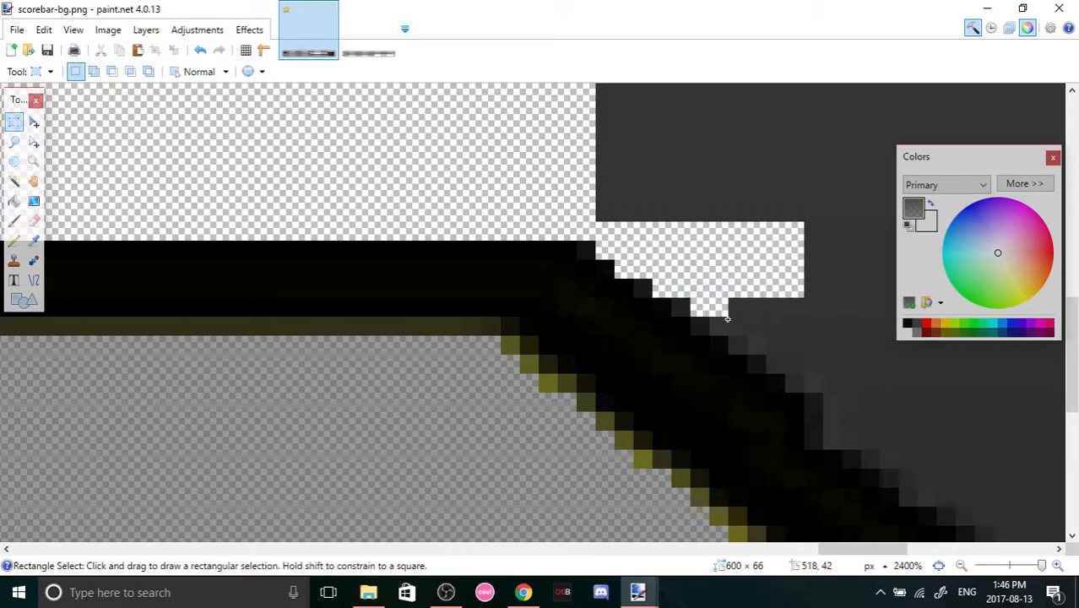
Clear the gray farther down the second slope's upper half in strips, including a 4 × 1 pixel selection.
{"action": "left_click_drag", "start_coordinate": [718, 324], "coordinate": [794, 327]}
{"action": "key", "text": "Delete"}
{"action": "left_click_drag", "start_coordinate": [713, 304], "coordinate": [774, 308]}
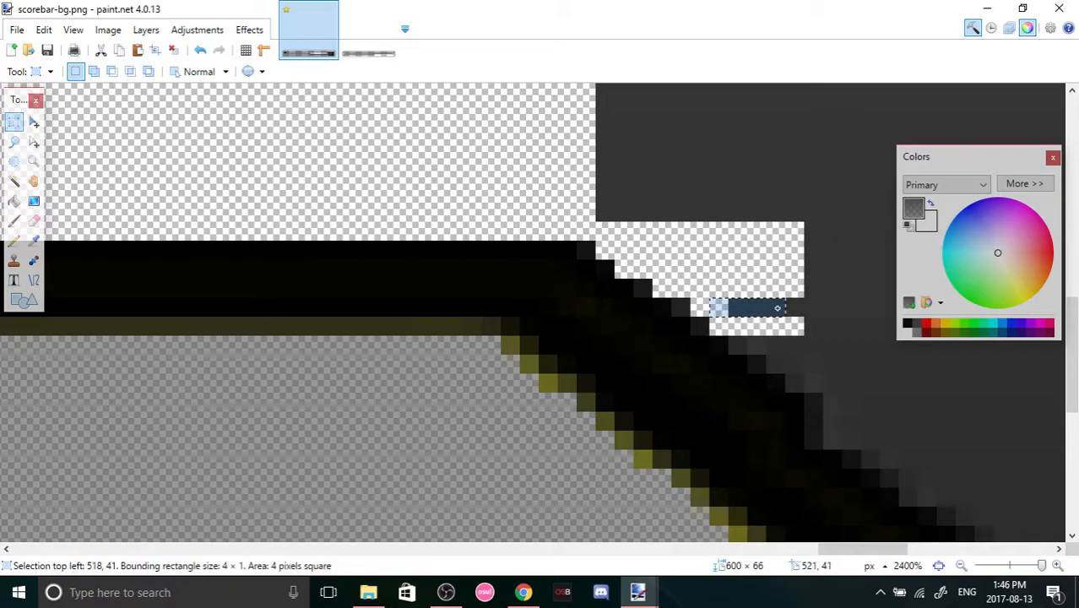
{"action": "key", "text": "Delete"}
{"action": "mouse_move", "coordinate": [737, 341]}
{"action": "left_mouse_down"}
{"action": "mouse_move", "coordinate": [775, 365]}
{"action": "mouse_move", "coordinate": [803, 365]}
{"action": "left_mouse_up"}
{"action": "key", "text": "Delete"}
{"action": "key", "text": "Delete"}
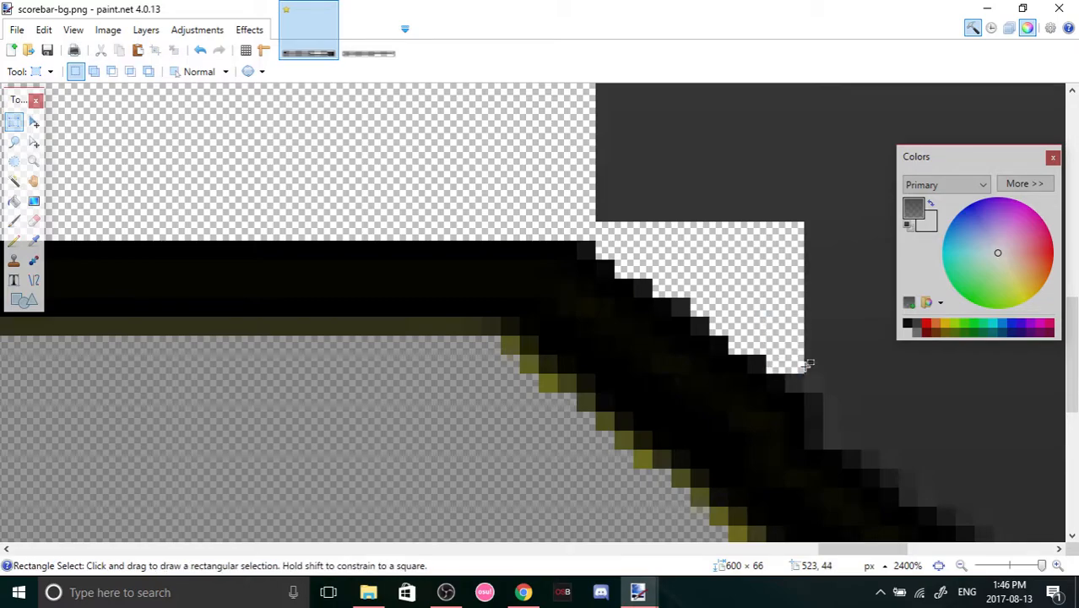
Delete two short gray rows around the slope's kink and a 9-pixel-wide strip extending inward just above them.
{"action": "scroll", "coordinate": [834, 363], "scroll_direction": "down", "scroll_amount": 1}
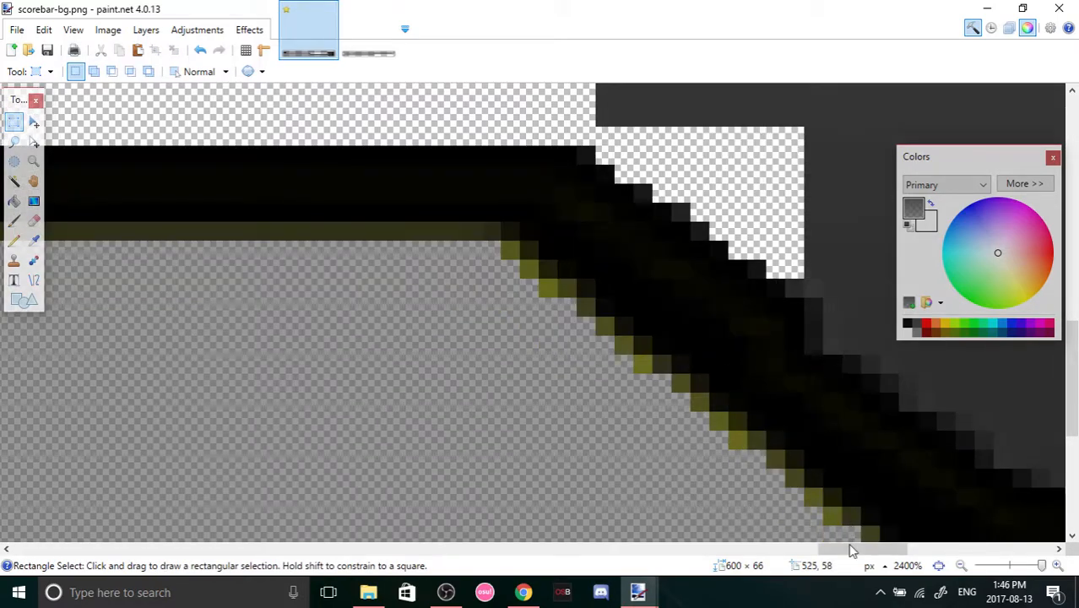
{"action": "left_click_drag", "start_coordinate": [860, 548], "coordinate": [882, 549]}
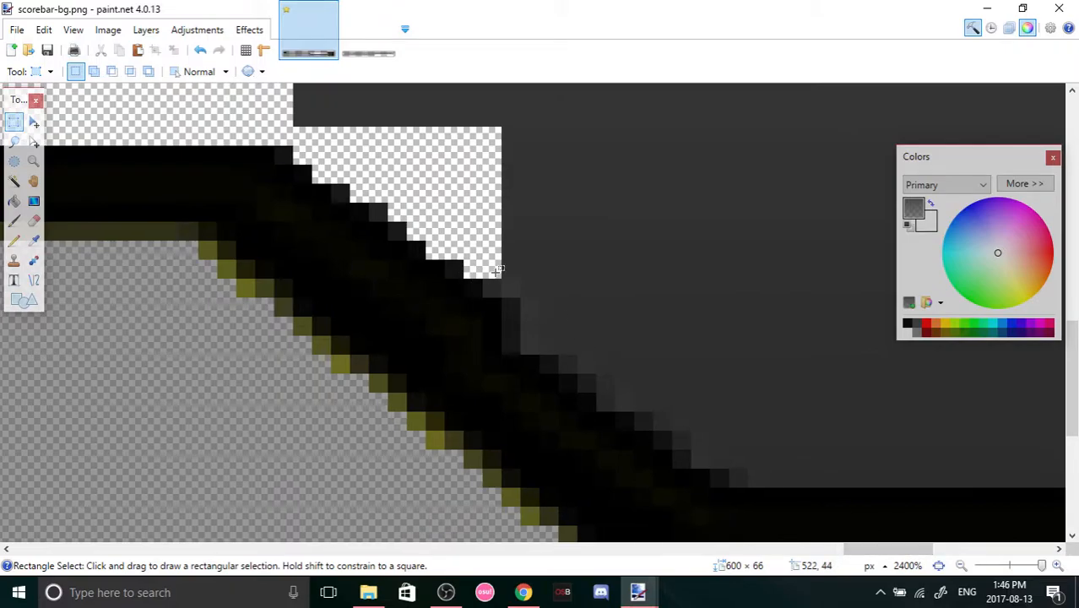
{"action": "left_click_drag", "start_coordinate": [489, 283], "coordinate": [523, 296]}
{"action": "key", "text": "Delete"}
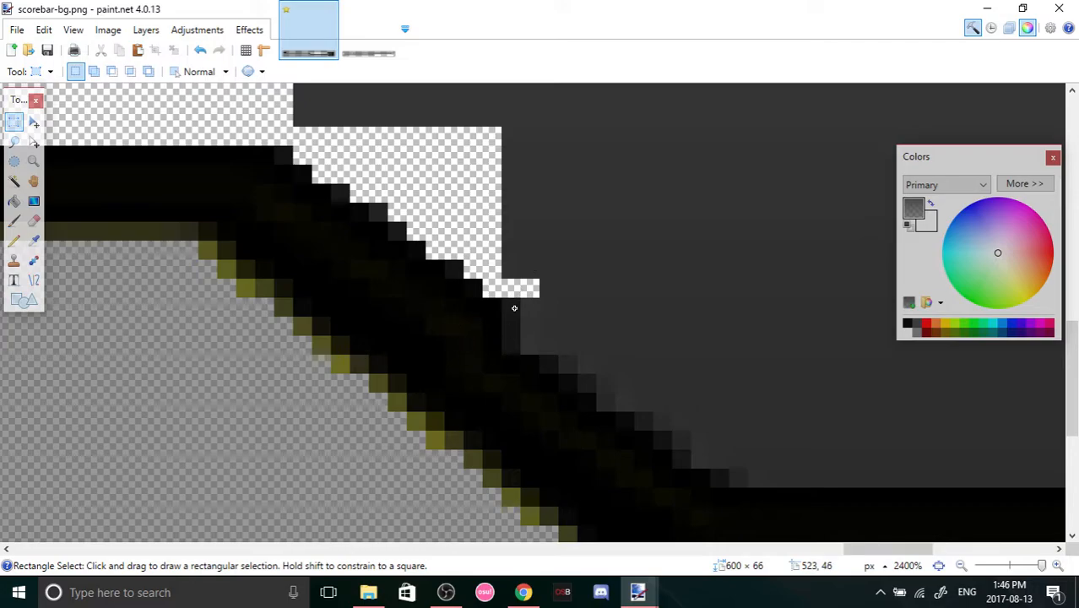
{"action": "left_click_drag", "start_coordinate": [515, 309], "coordinate": [551, 310]}
{"action": "key", "text": "Delete"}
{"action": "left_click_drag", "start_coordinate": [506, 261], "coordinate": [667, 275]}
{"action": "key", "text": "Delete"}
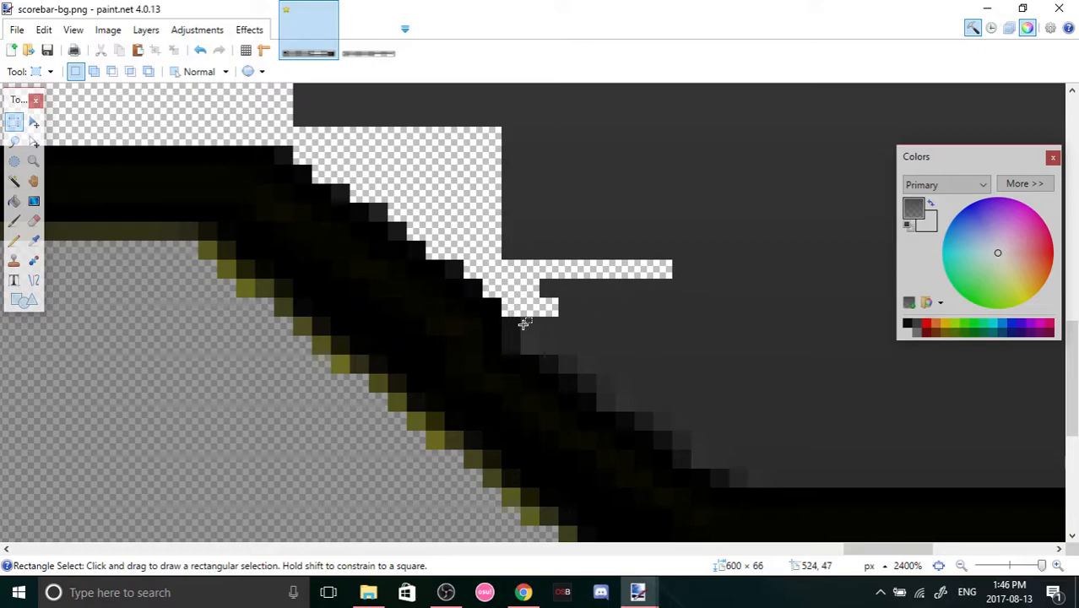
Delete the gray pixels just past the slope's kink in small patches, including 2 × 1 and 1 × 2 pixel selections.
{"action": "left_click_drag", "start_coordinate": [530, 334], "coordinate": [543, 340]}
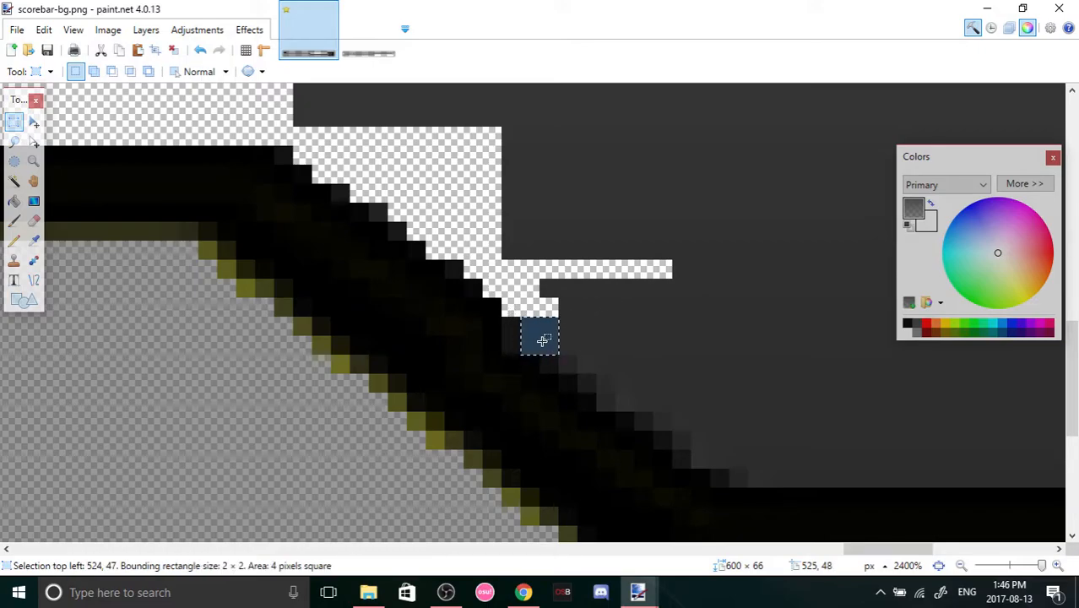
{"action": "left_click", "coordinate": [523, 284]}
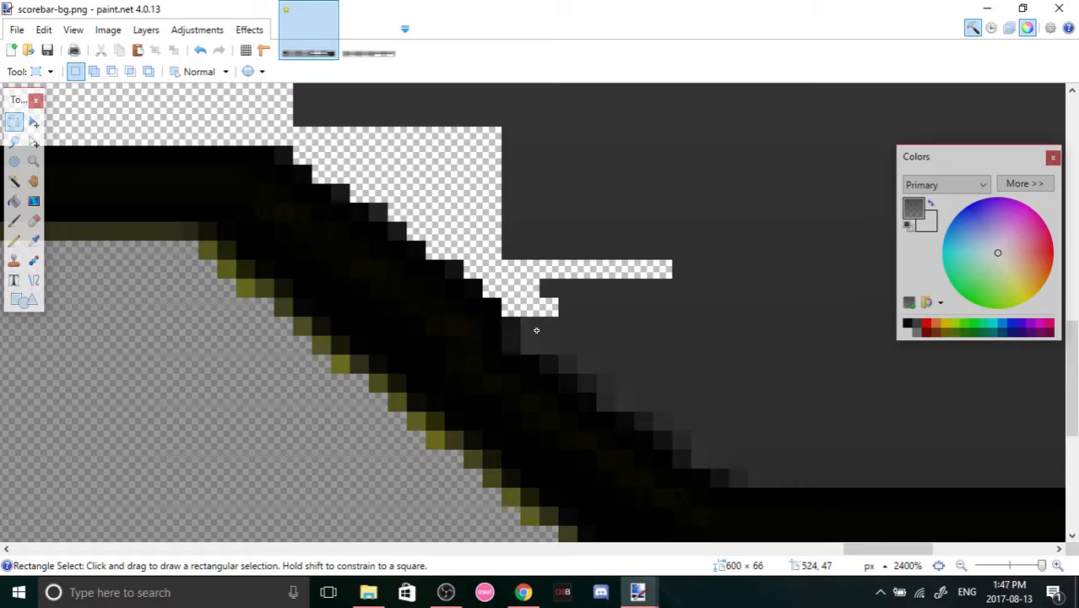
{"action": "left_click_drag", "start_coordinate": [537, 330], "coordinate": [548, 332]}
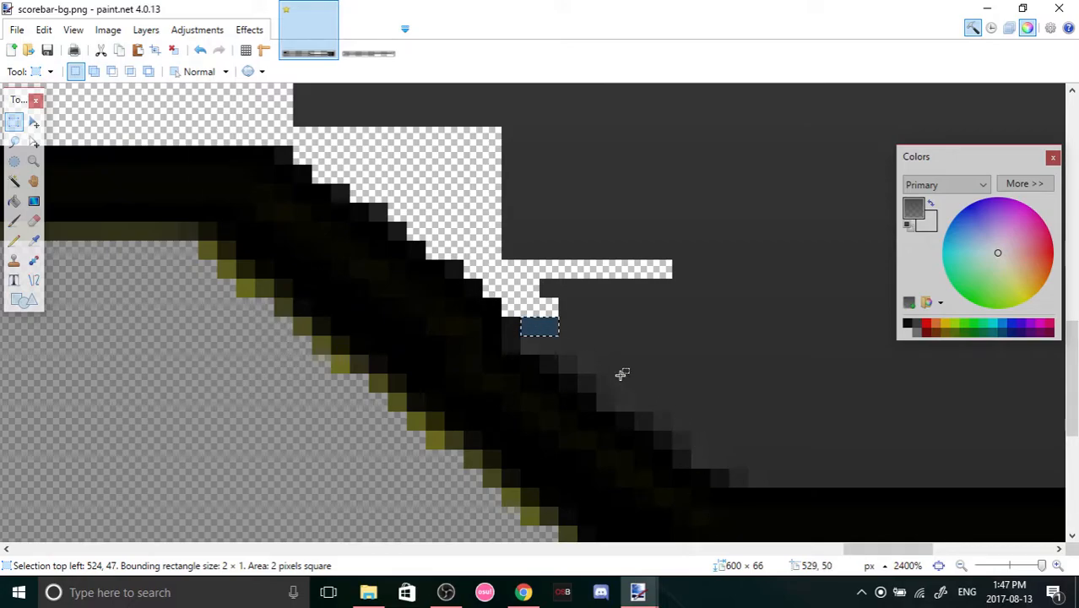
{"action": "key", "text": "Delete"}
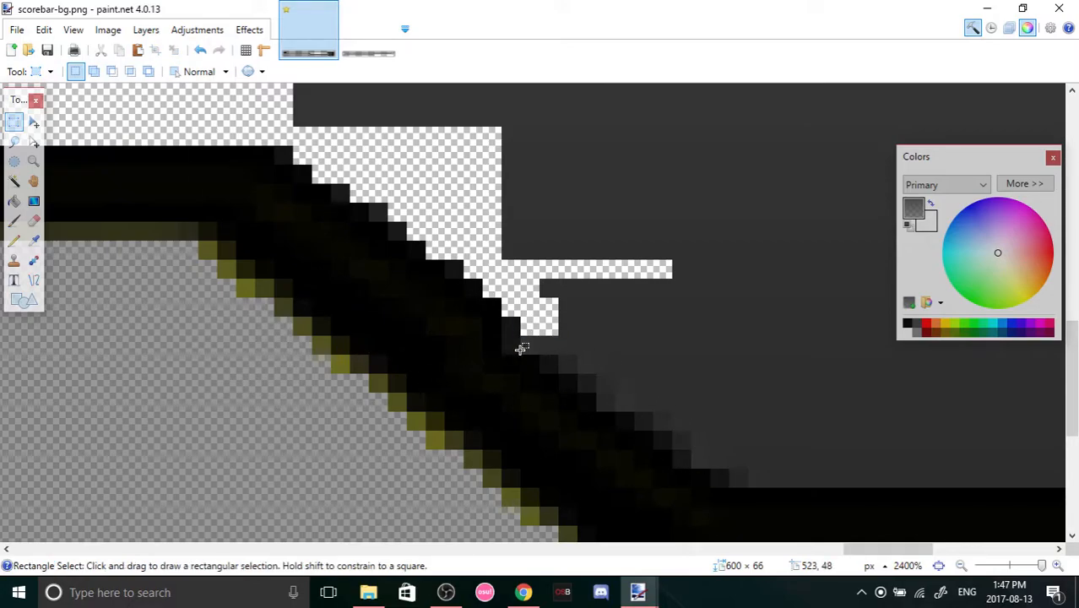
{"action": "left_click_drag", "start_coordinate": [551, 350], "coordinate": [606, 383]}
{"action": "key", "text": "Delete"}
{"action": "key", "text": "Delete"}
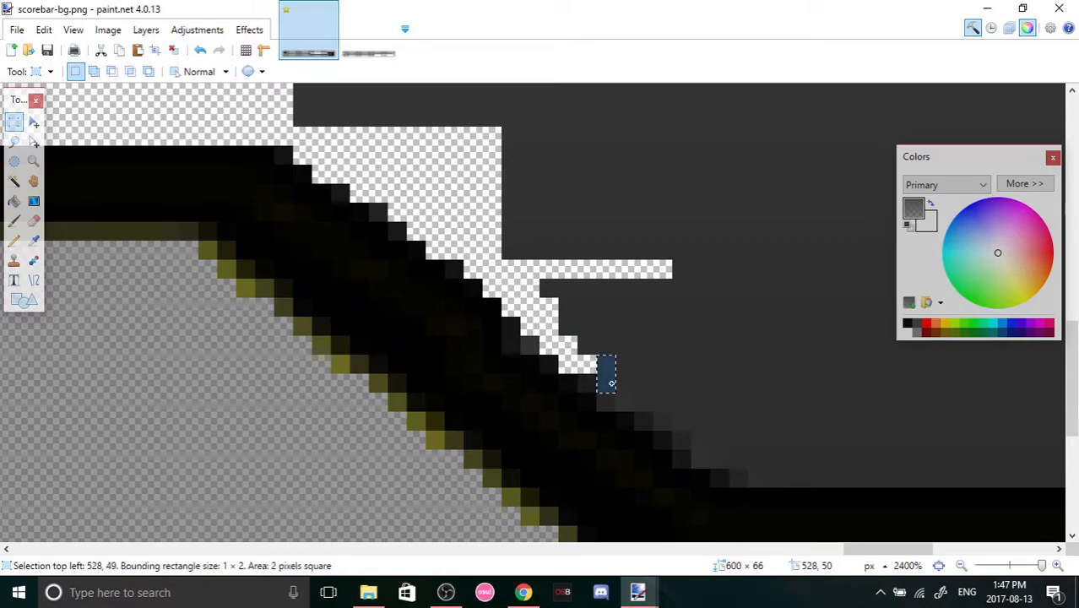
{"action": "key", "text": "Delete"}
Delete two 2 × 1 pixel patches along the lower slope and clear two wider gray strips beside them.
{"action": "mouse_move", "coordinate": [627, 401]}
{"action": "left_mouse_down"}
{"action": "mouse_move", "coordinate": [636, 413]}
{"action": "mouse_move", "coordinate": [636, 403]}
{"action": "left_mouse_up"}
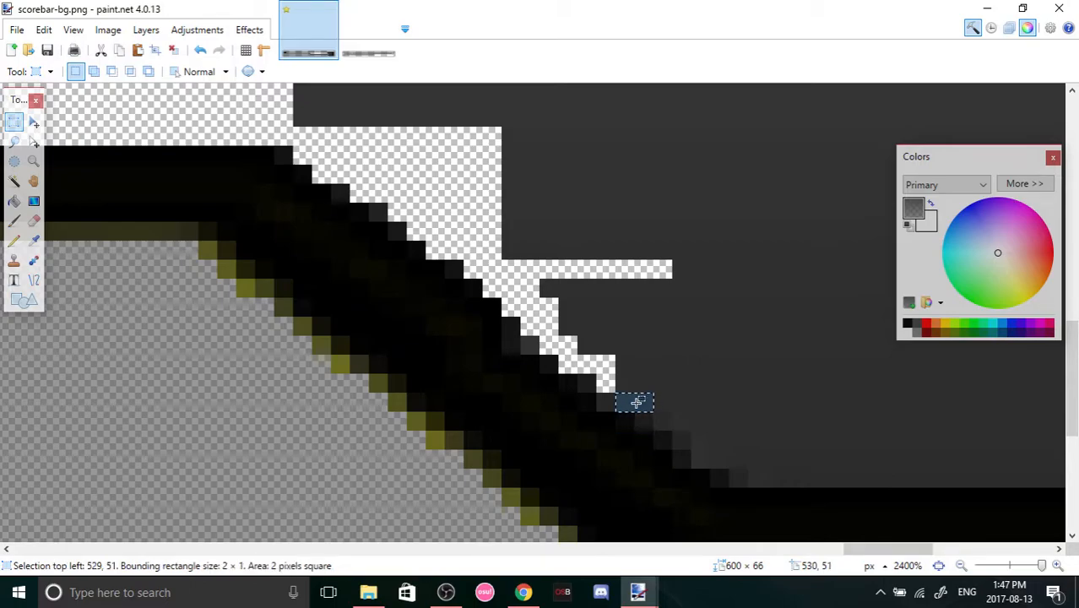
{"action": "key", "text": "Delete"}
{"action": "left_click_drag", "start_coordinate": [669, 424], "coordinate": [689, 424]}
{"action": "key", "text": "Delete"}
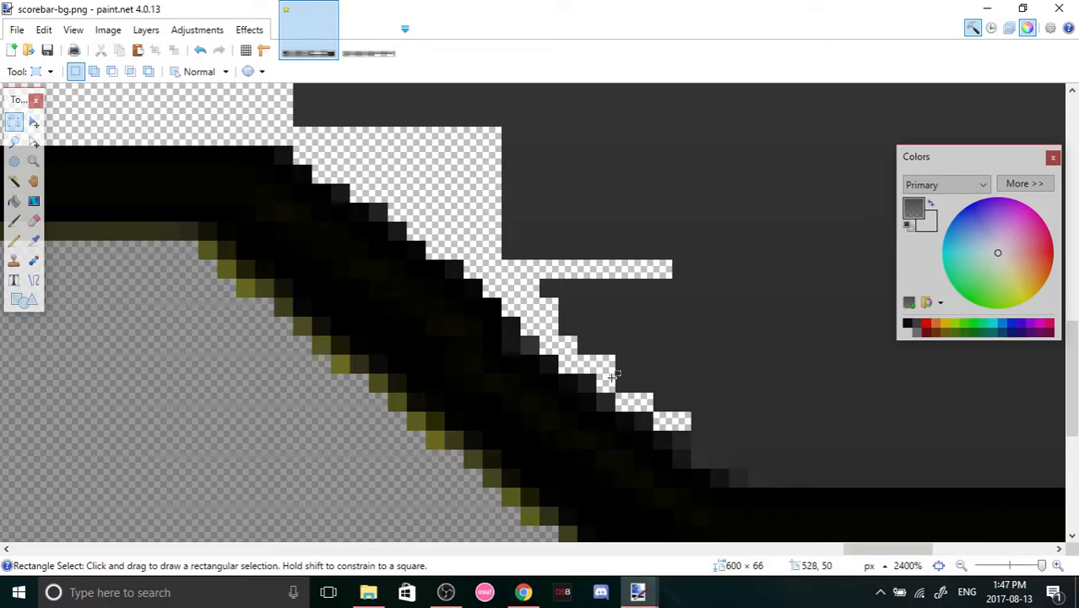
{"action": "left_click_drag", "start_coordinate": [619, 380], "coordinate": [761, 381]}
{"action": "key", "text": "Delete"}
{"action": "left_click_drag", "start_coordinate": [644, 405], "coordinate": [763, 398]}
{"action": "key", "text": "Delete"}
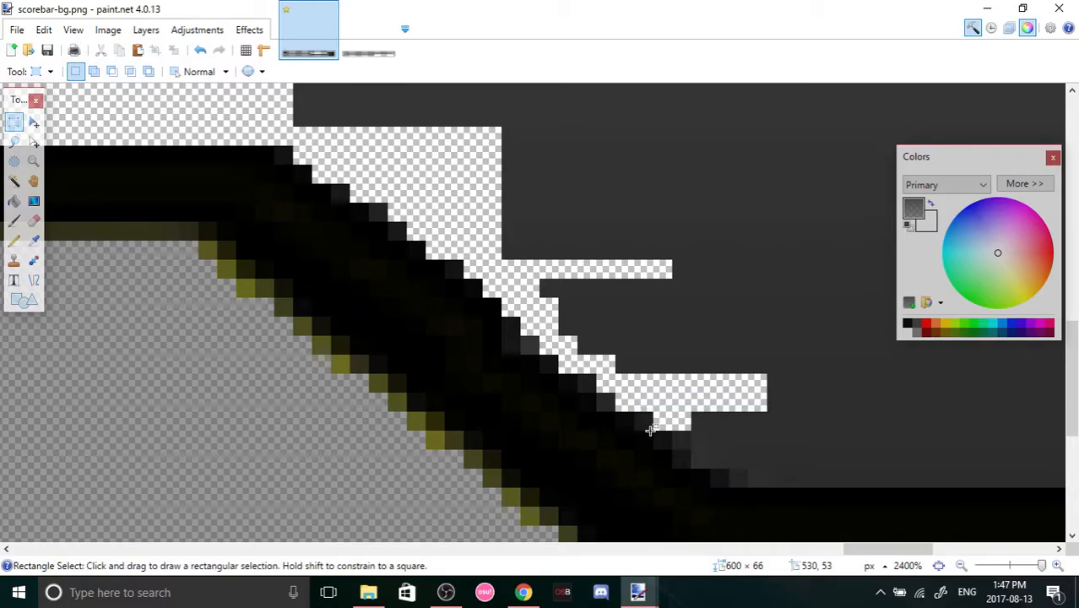
Switch to Chrome and replace the forum page with a blank new tab.
{"action": "left_click", "coordinate": [524, 592]}
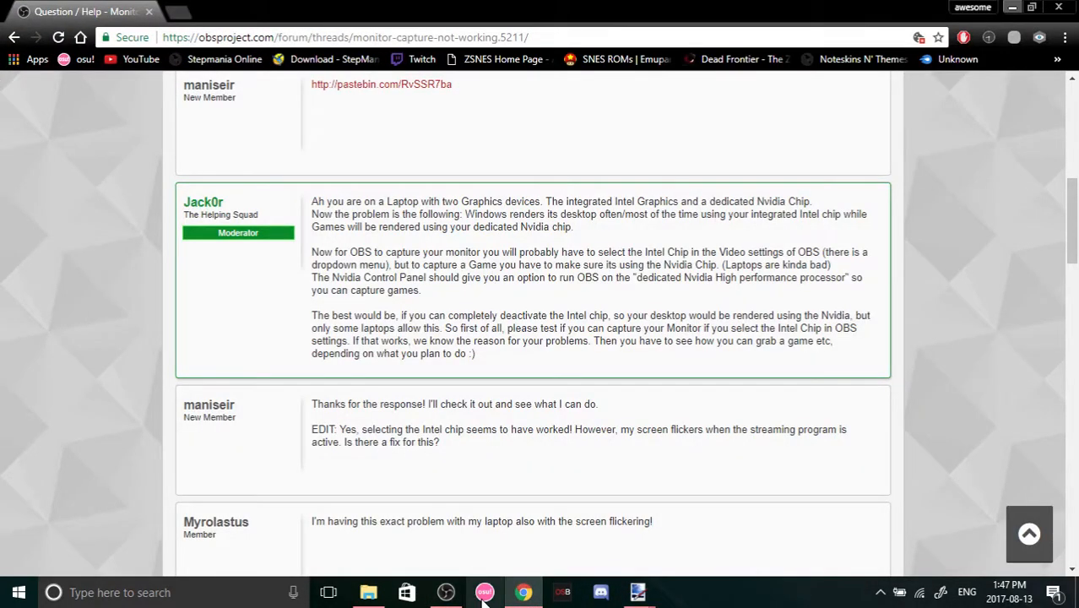
{"action": "left_click", "coordinate": [176, 12]}
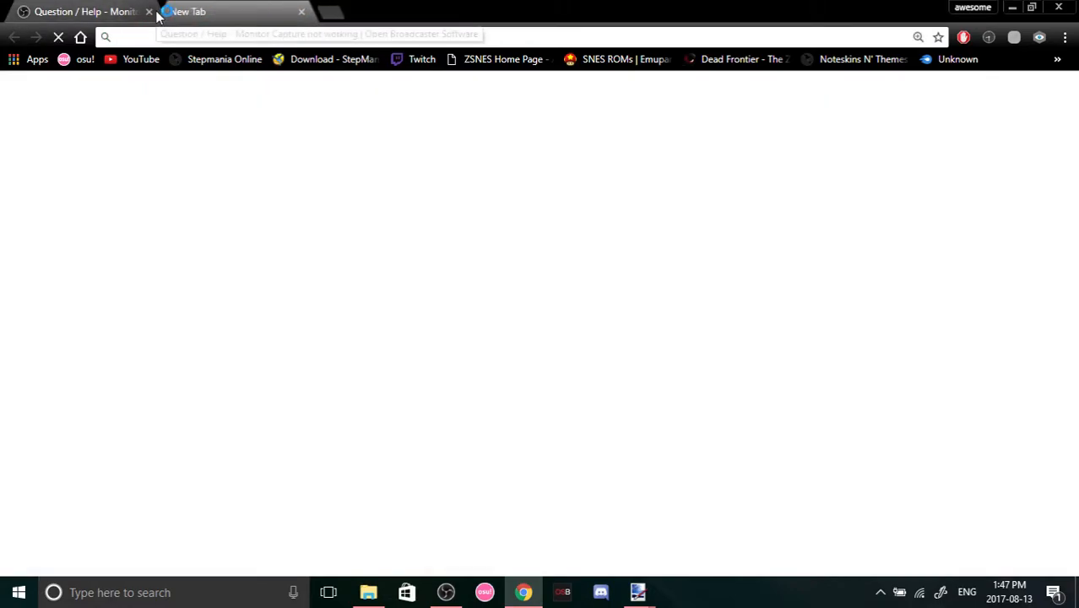
{"action": "type", "text": "osu"}
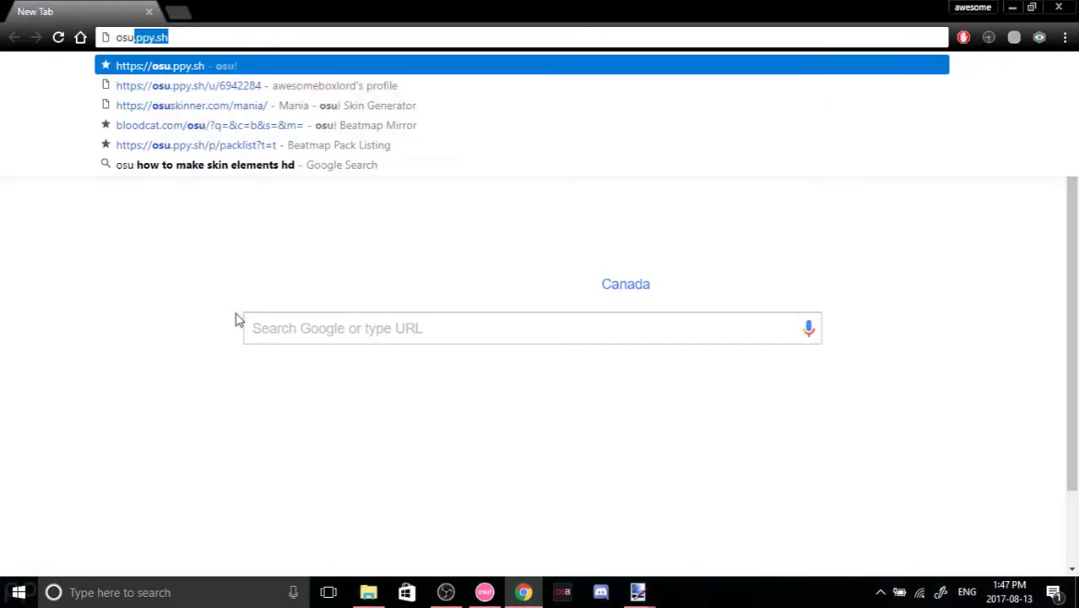
{"action": "key", "text": "BackSpace"}
{"action": "key", "text": "BackSpace"}
{"action": "key", "text": "BackSpace"}
{"action": "key", "text": "BackSpace"}
{"action": "key", "text": "BackSpace"}
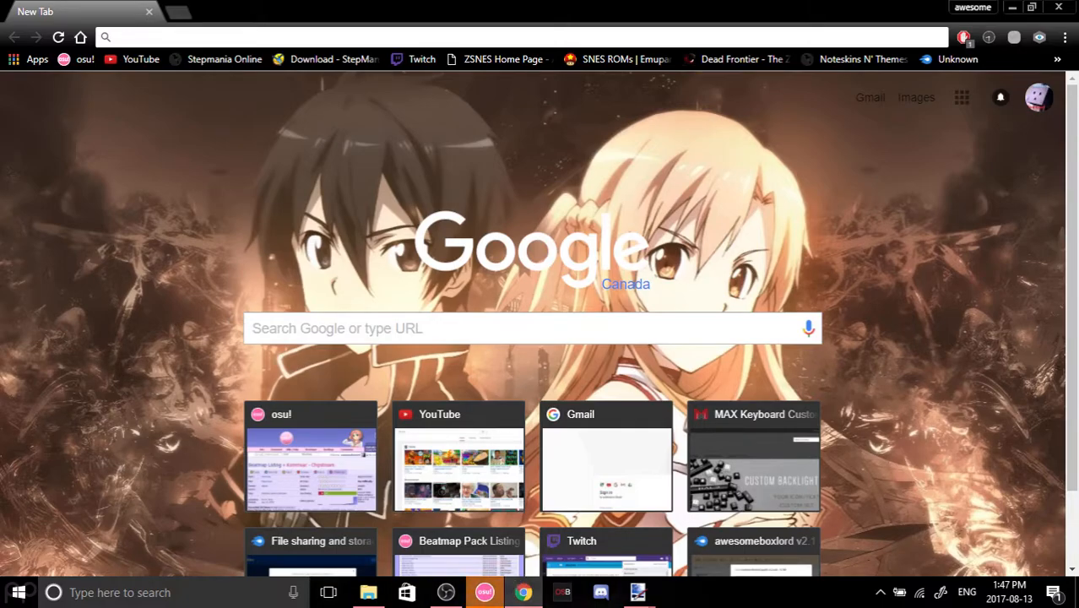
{"action": "left_click", "coordinate": [484, 592]}
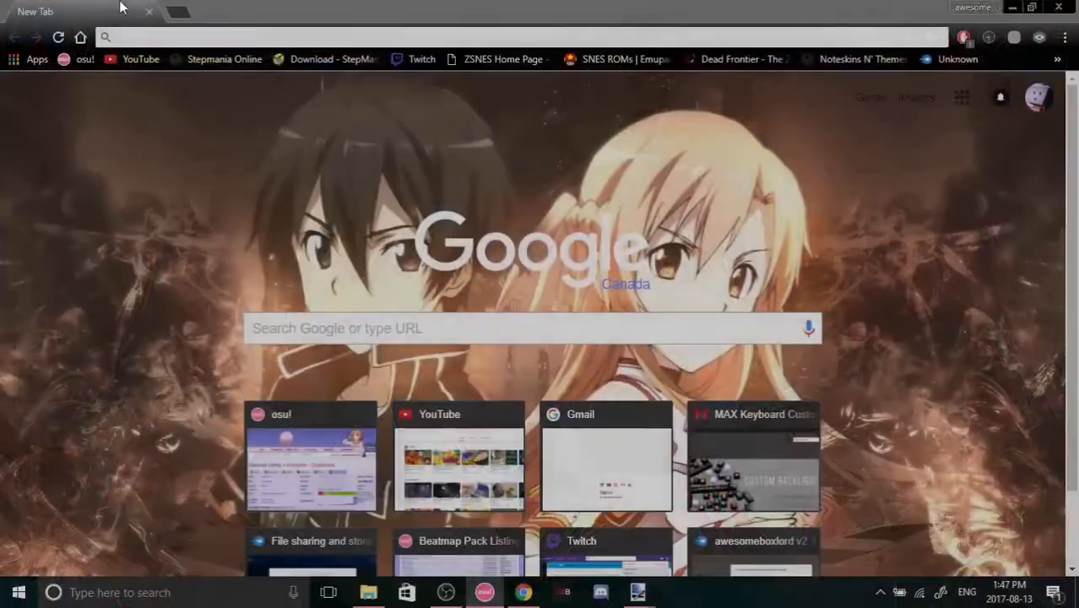
Search Google for "skin generator" and open the osu! Skin Generator site.
{"action": "type", "text": "ski"}
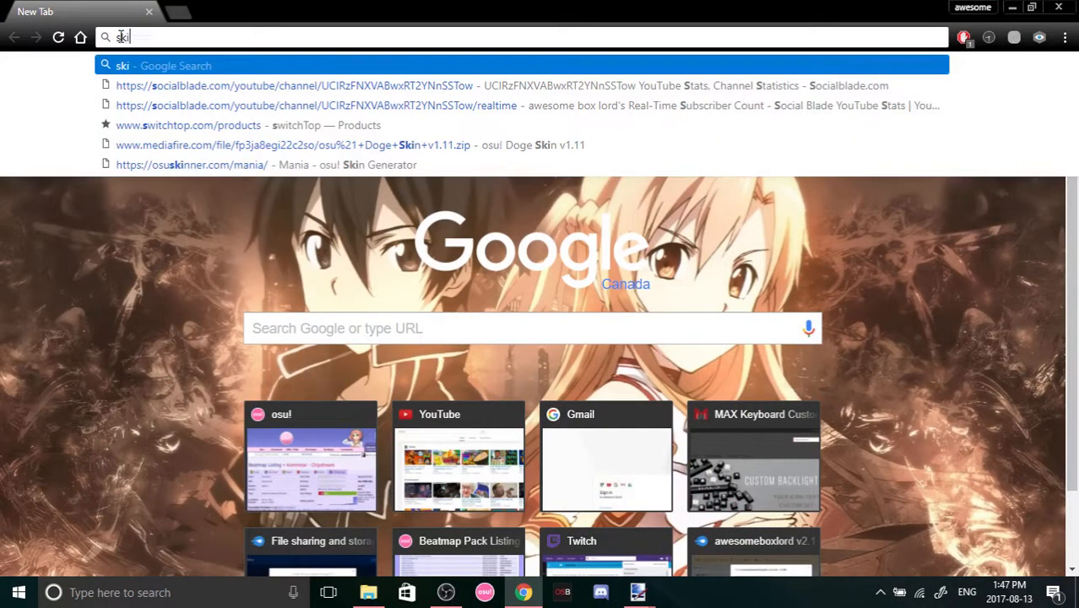
{"action": "type", "text": "n genorat"}
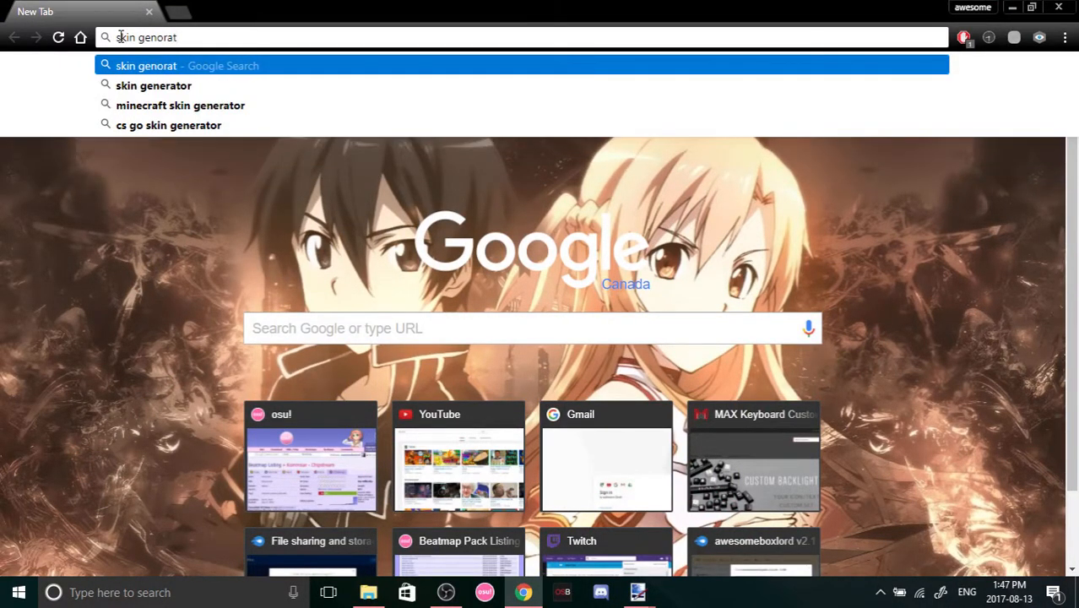
{"action": "left_click", "coordinate": [181, 86]}
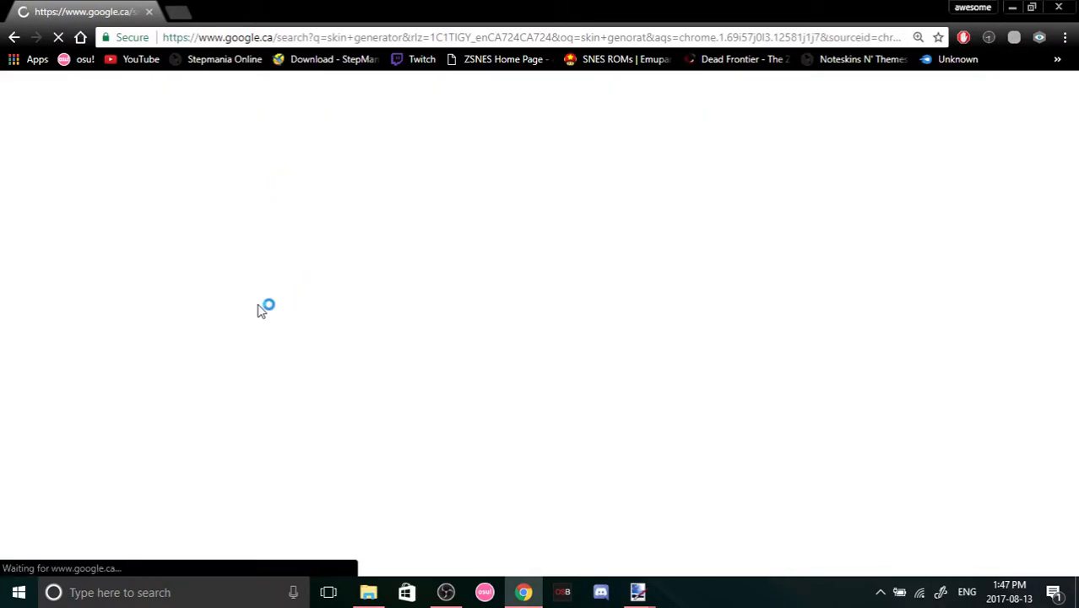
{"action": "left_click", "coordinate": [240, 234]}
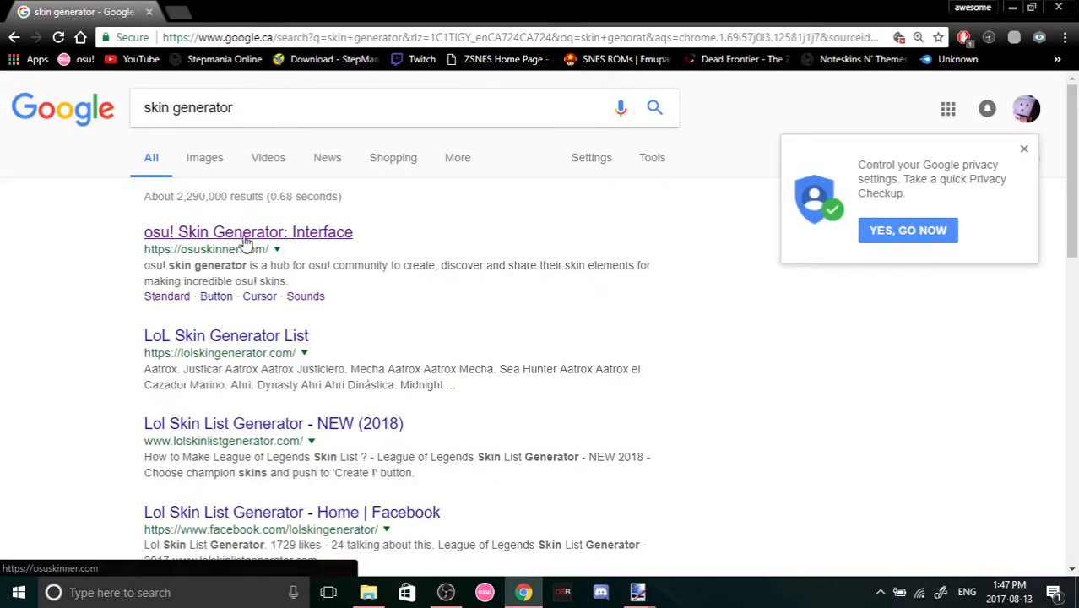
Examine the Interface skin elements on osuskinner.com, including the scorebar entries, and close the browser.
{"action": "scroll", "coordinate": [40, 267], "scroll_direction": "down", "scroll_amount": 16}
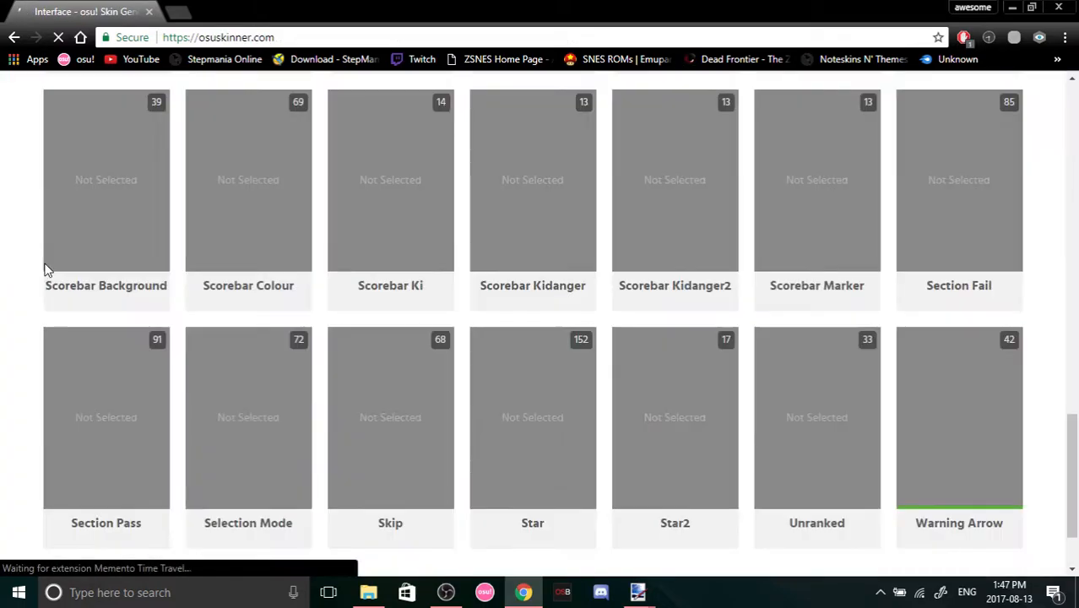
{"action": "scroll", "coordinate": [355, 271], "scroll_direction": "up", "scroll_amount": 4}
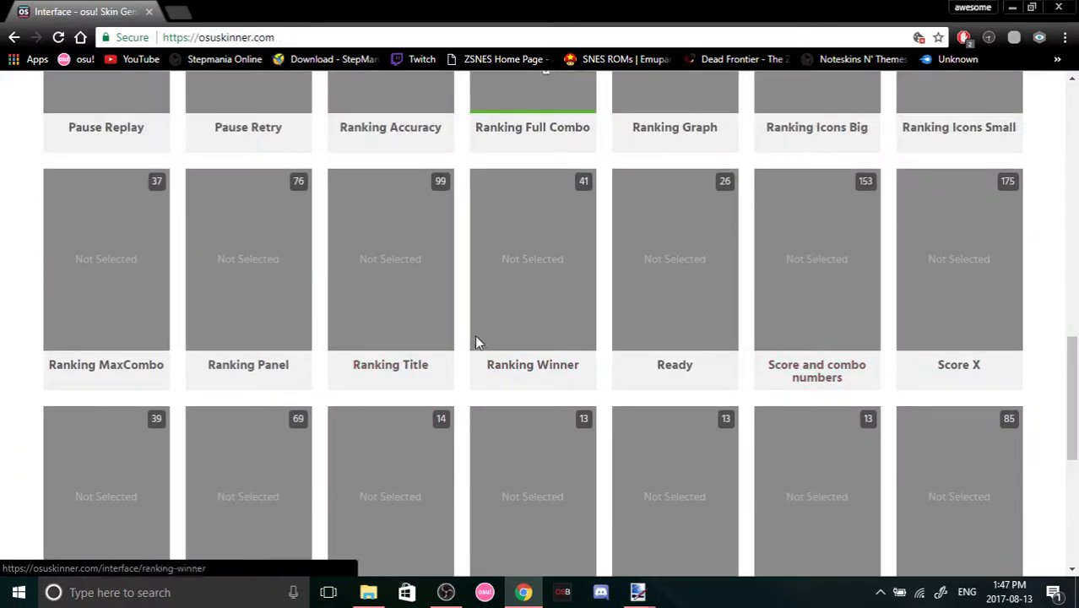
{"action": "scroll", "coordinate": [465, 332], "scroll_direction": "up", "scroll_amount": 15}
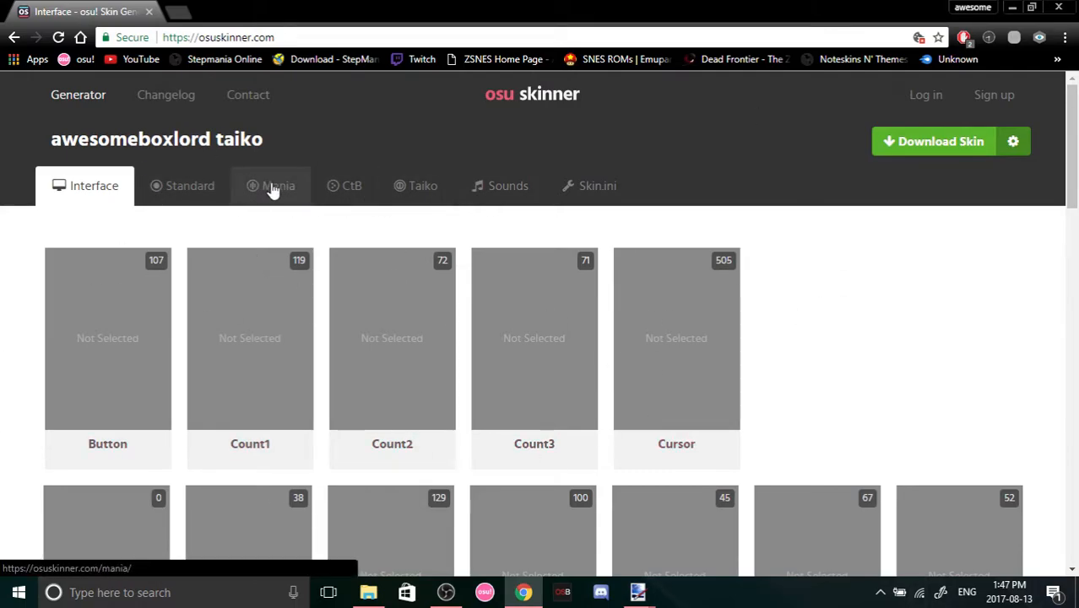
{"action": "left_click", "coordinate": [1063, 7]}
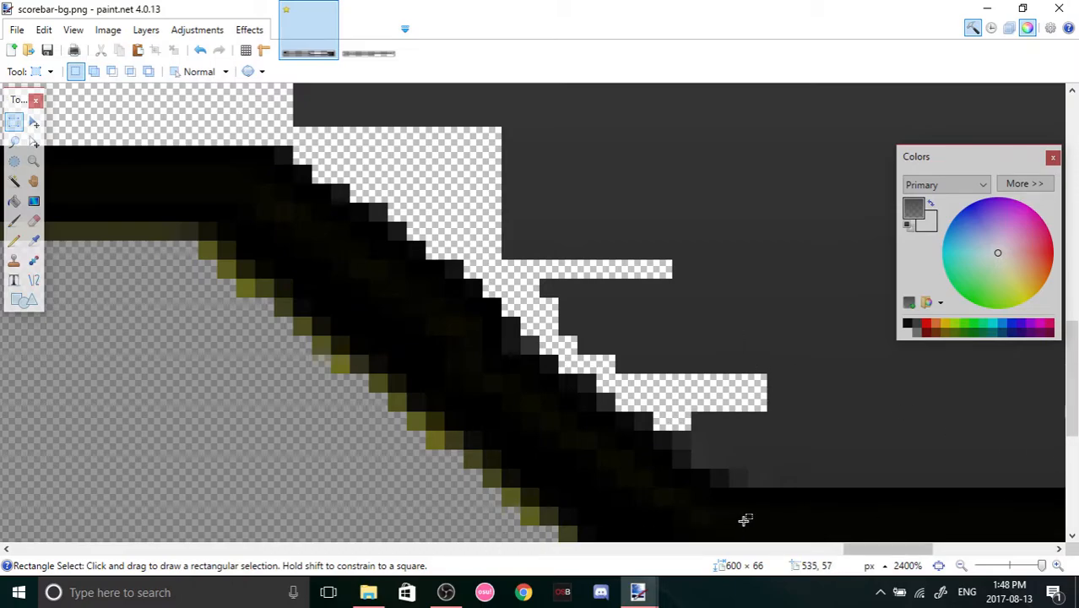
Delete a 1 × 2 pixel patch near the foot of the right-hand slope and clear the gray along the interior's bottom edge.
{"action": "left_click_drag", "start_coordinate": [889, 549], "coordinate": [925, 549]}
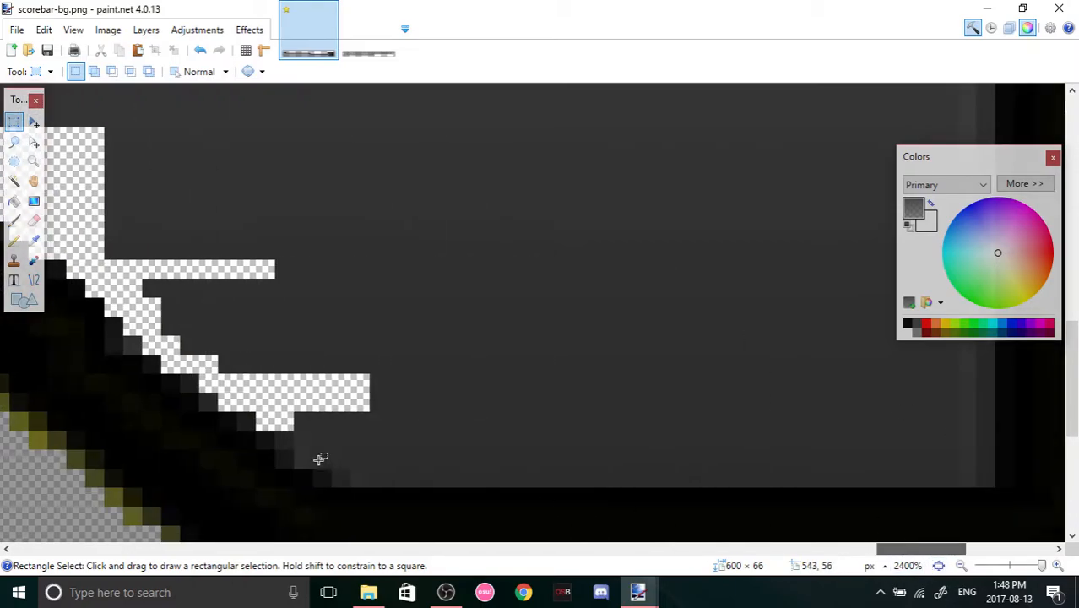
{"action": "left_click_drag", "start_coordinate": [279, 429], "coordinate": [285, 443]}
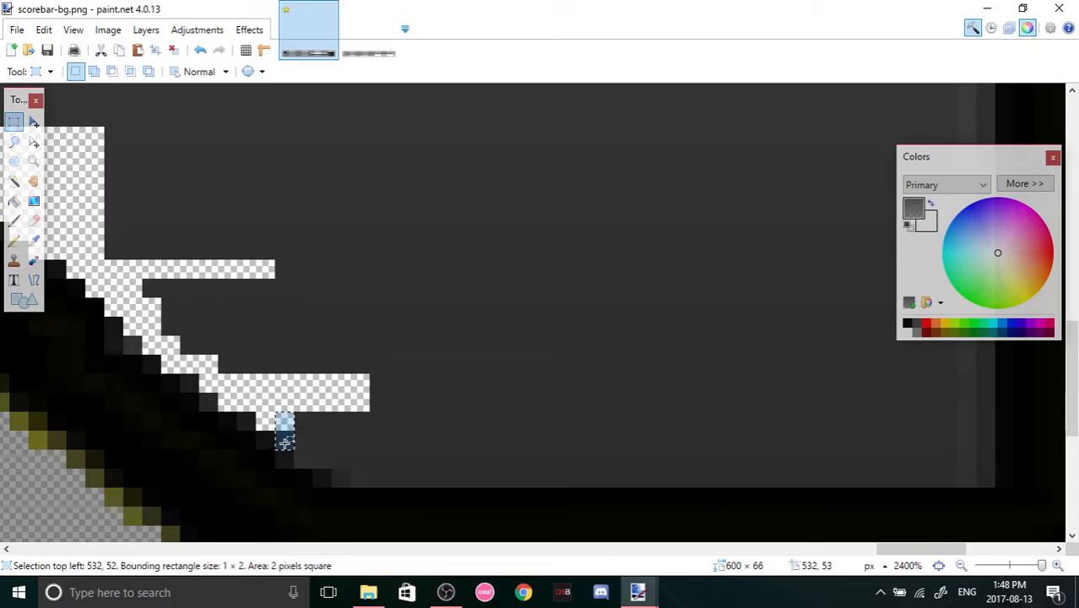
{"action": "key", "text": "Delete"}
{"action": "mouse_move", "coordinate": [299, 391]}
{"action": "left_mouse_down"}
{"action": "mouse_move", "coordinate": [313, 458]}
{"action": "mouse_move", "coordinate": [453, 476]}
{"action": "mouse_move", "coordinate": [1012, 456]}
{"action": "mouse_move", "coordinate": [995, 456]}
{"action": "left_mouse_up"}
{"action": "key", "text": "Delete"}
{"action": "key", "text": "Delete"}
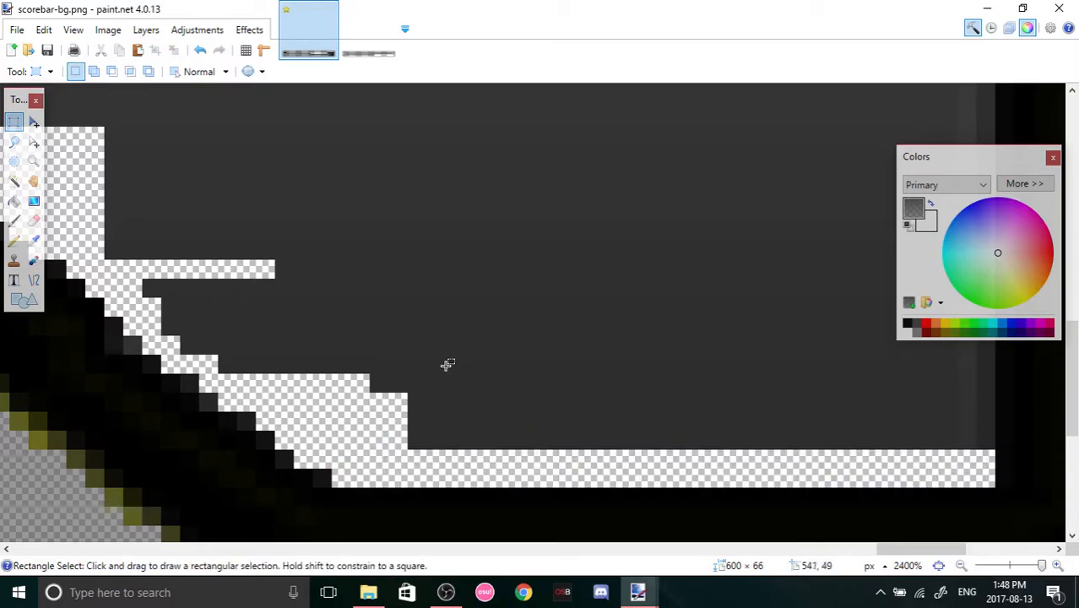
Clear a wide gray strip beside the upper end of the right-hand slope.
{"action": "scroll", "coordinate": [116, 390], "scroll_direction": "up", "scroll_amount": 2}
{"action": "scroll", "coordinate": [732, 452], "scroll_direction": "down", "scroll_amount": 4}
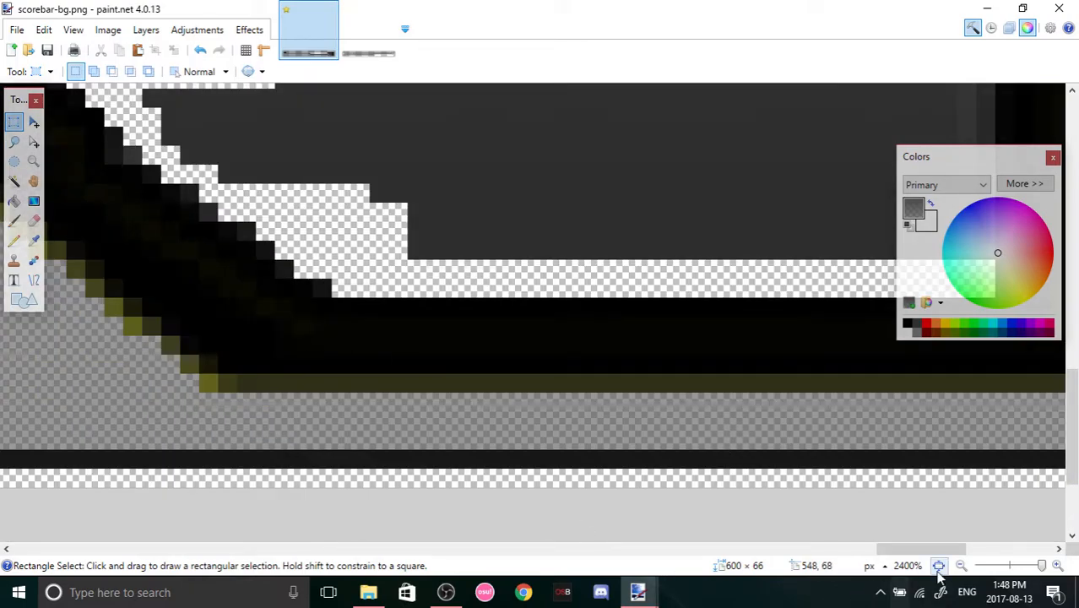
{"action": "left_click_drag", "start_coordinate": [920, 555], "coordinate": [883, 551]}
{"action": "scroll", "coordinate": [524, 292], "scroll_direction": "up", "scroll_amount": 3}
{"action": "left_click_drag", "start_coordinate": [457, 166], "coordinate": [950, 242]}
{"action": "key", "text": "Delete"}
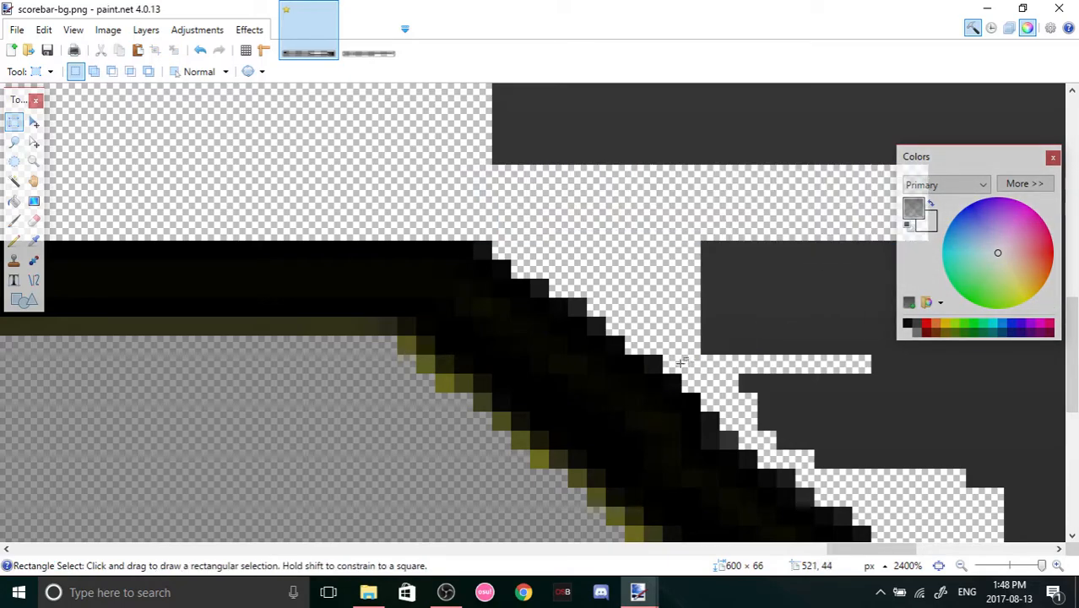
Clear three more gray strips between the right-hand slope and the bar's right inner edge, the last one 43 × 3 pixels.
{"action": "left_click_drag", "start_coordinate": [880, 551], "coordinate": [901, 554]}
{"action": "mouse_move", "coordinate": [451, 221]}
{"action": "left_mouse_down"}
{"action": "mouse_move", "coordinate": [718, 339]}
{"action": "mouse_move", "coordinate": [1038, 372]}
{"action": "left_mouse_up"}
{"action": "key", "text": "Delete"}
{"action": "mouse_move", "coordinate": [499, 356]}
{"action": "left_mouse_down"}
{"action": "mouse_move", "coordinate": [622, 424]}
{"action": "mouse_move", "coordinate": [1044, 426]}
{"action": "left_mouse_up"}
{"action": "key", "text": "Delete"}
{"action": "left_click_drag", "start_coordinate": [540, 430], "coordinate": [702, 451]}
{"action": "key", "text": "Delete"}
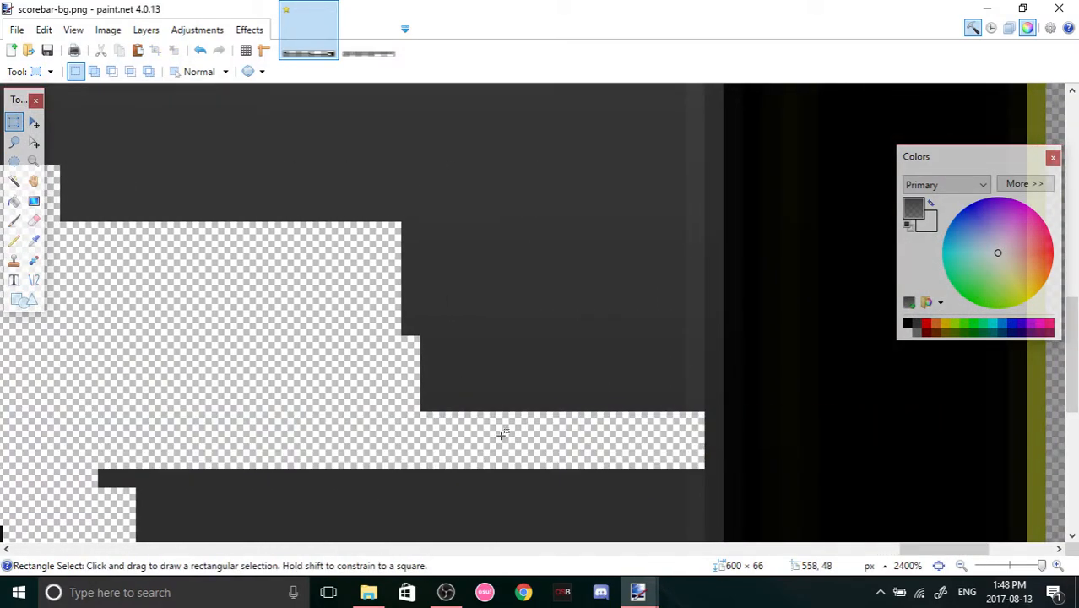
Undo the last strip deletion and clear the same 43 × 3 pixel selection again.
{"action": "left_click_drag", "start_coordinate": [906, 547], "coordinate": [874, 533]}
{"action": "key", "text": "ctrl+z"}
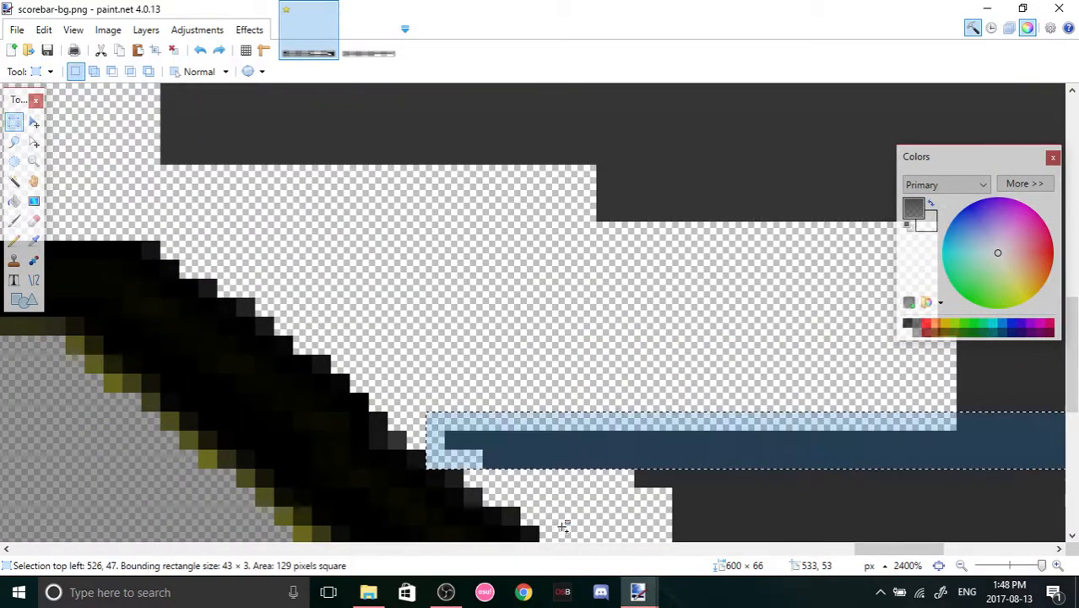
{"action": "key", "text": "Delete"}
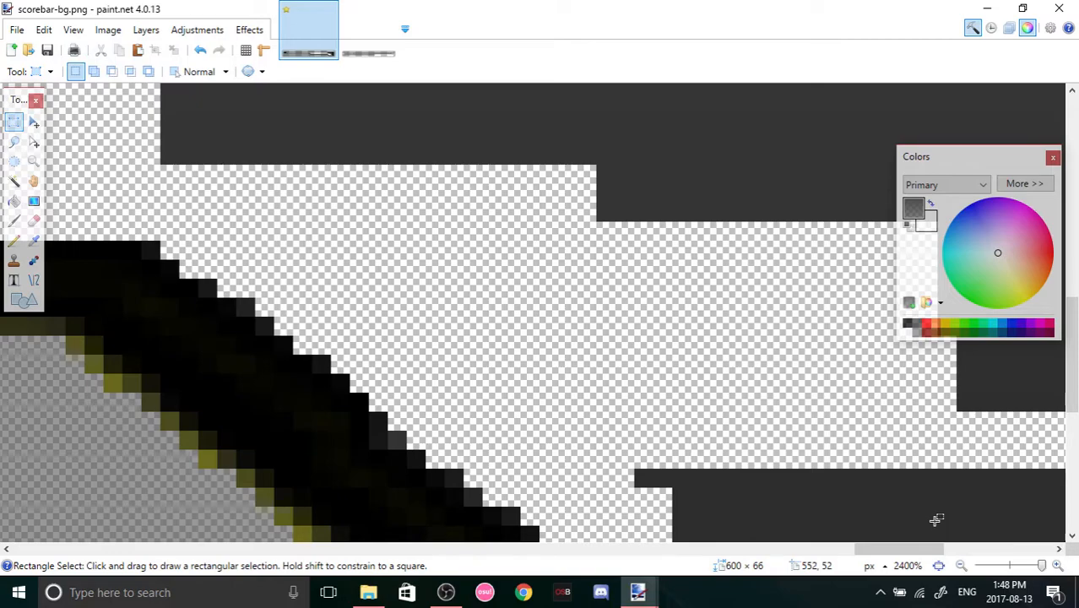
{"action": "left_click", "coordinate": [44, 31]}
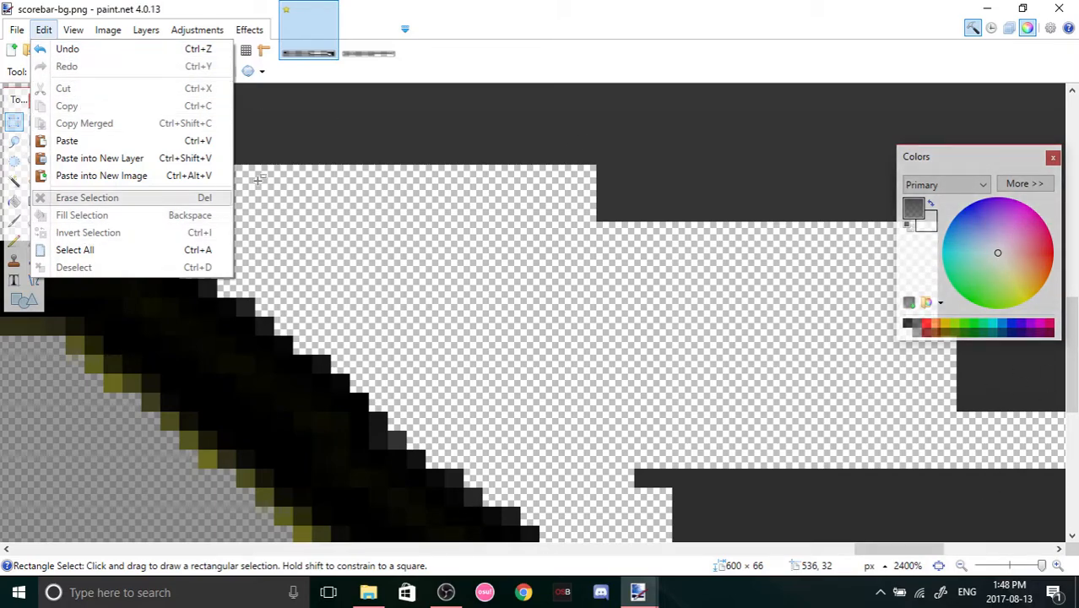
{"action": "left_click", "coordinate": [44, 30]}
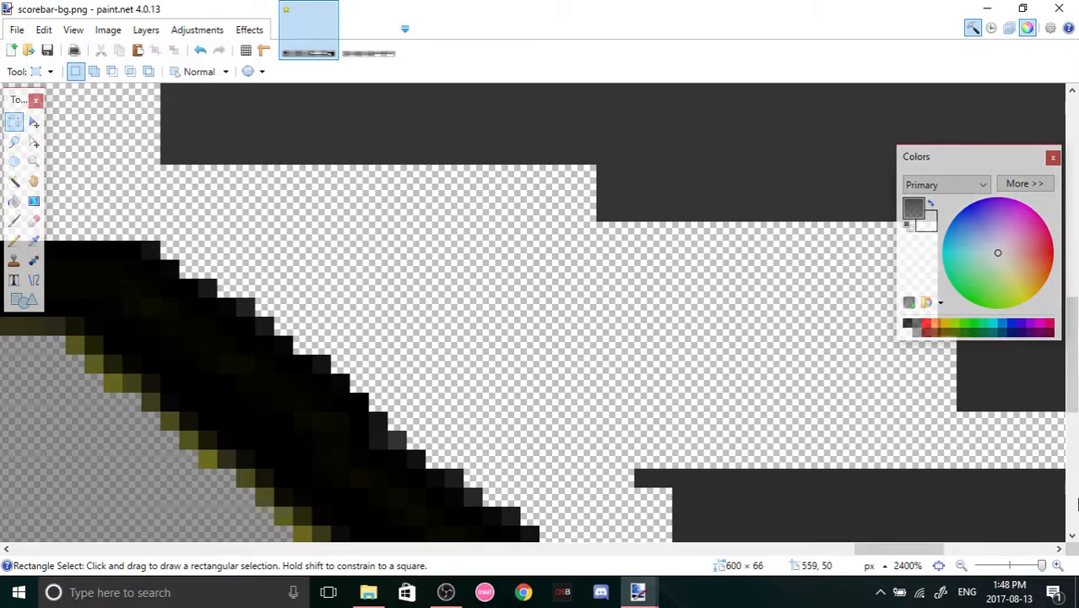
Delete the remaining 34 × 5 pixel gray strip near the interior's lower-right corner.
{"action": "scroll", "coordinate": [1071, 403], "scroll_direction": "down", "scroll_amount": 2}
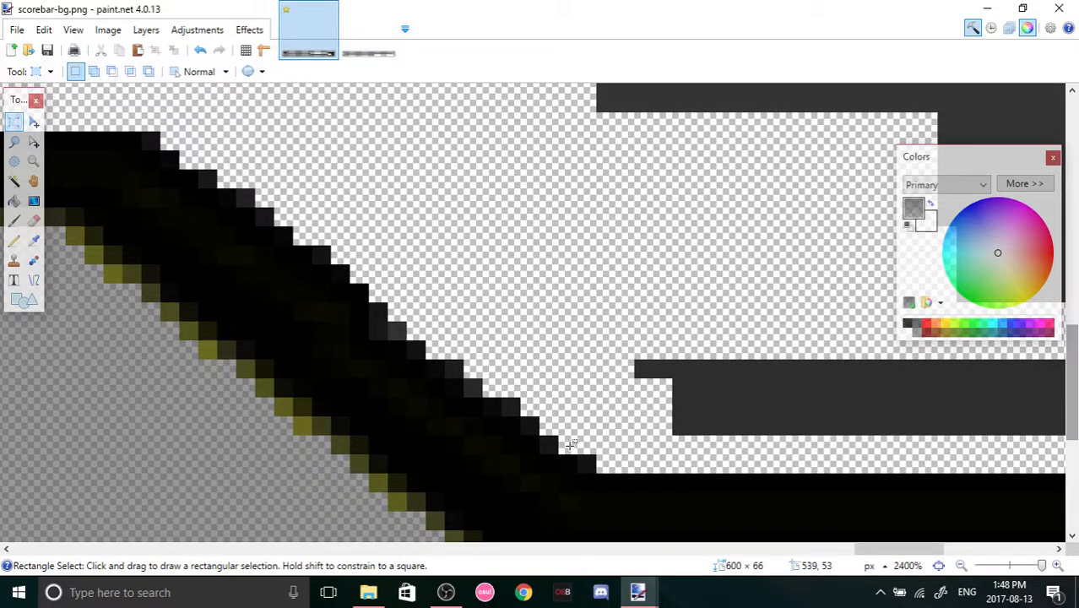
{"action": "left_click_drag", "start_coordinate": [902, 558], "coordinate": [930, 557]}
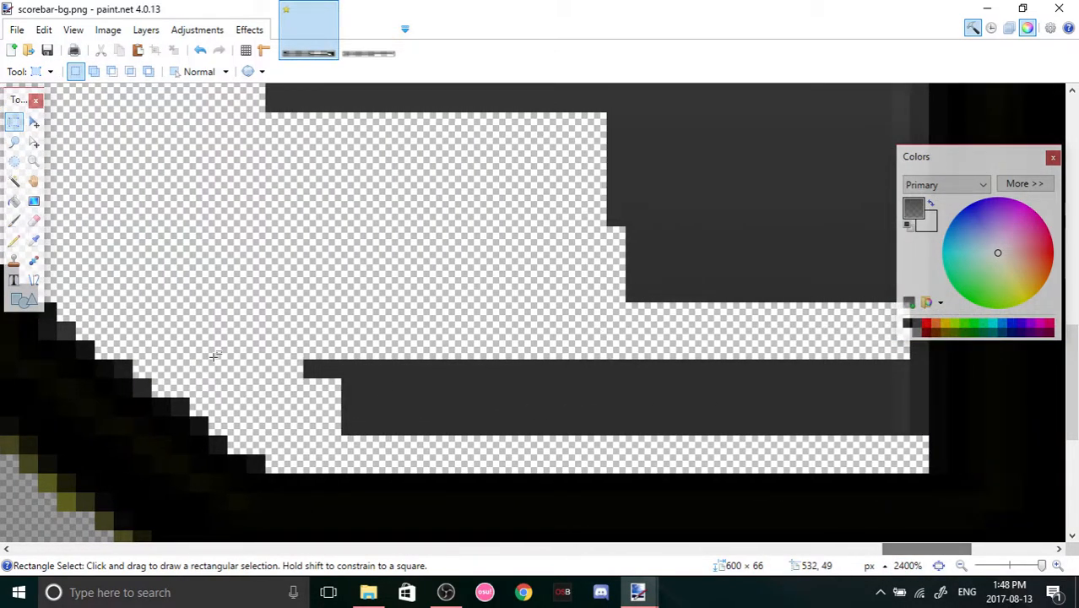
{"action": "mouse_move", "coordinate": [287, 341]}
{"action": "left_mouse_down"}
{"action": "mouse_move", "coordinate": [500, 429]}
{"action": "mouse_move", "coordinate": [924, 422]}
{"action": "left_mouse_up"}
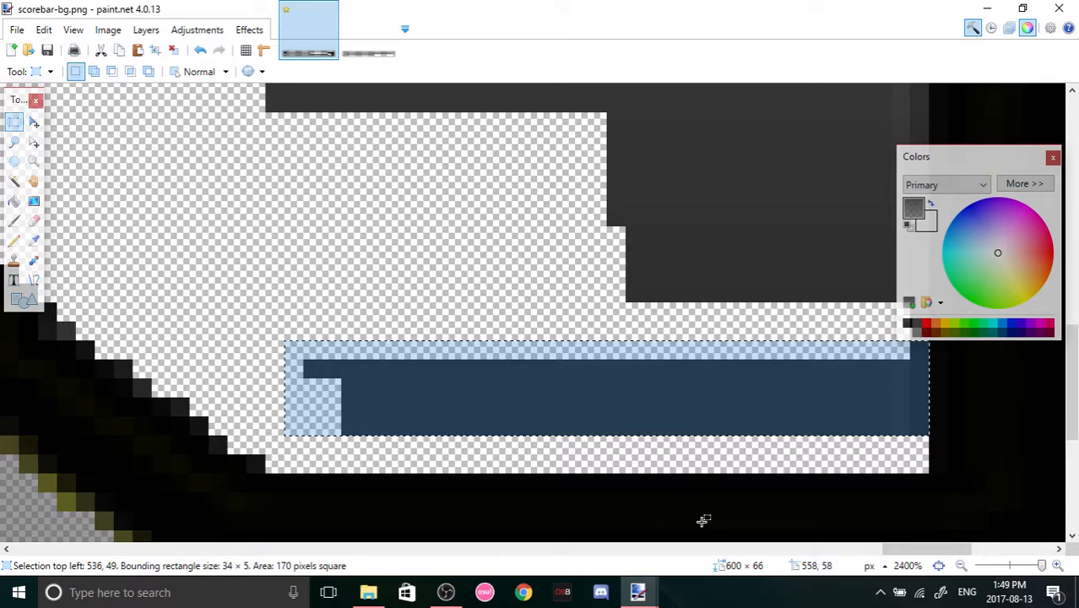
{"action": "key", "text": "Delete"}
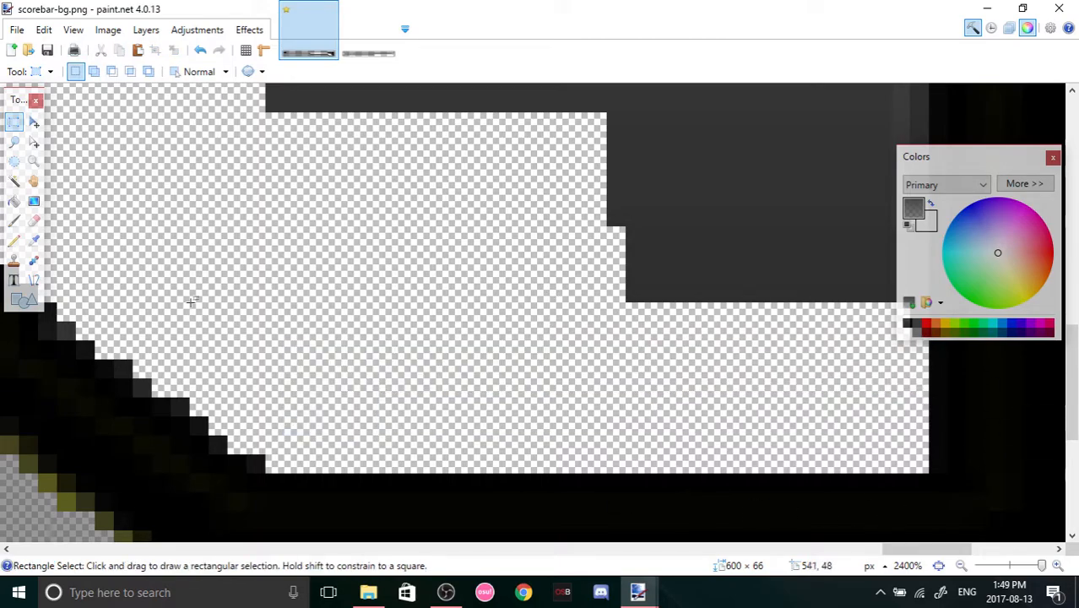
{"action": "left_click", "coordinate": [14, 221]}
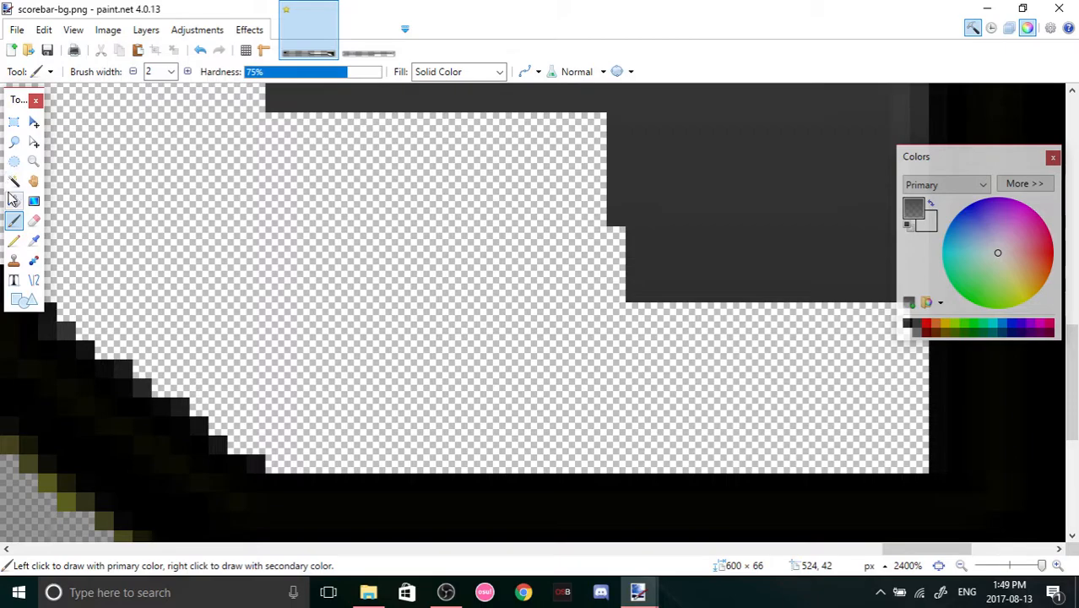
{"action": "left_click", "coordinate": [14, 181]}
{"action": "left_click", "coordinate": [980, 443]}
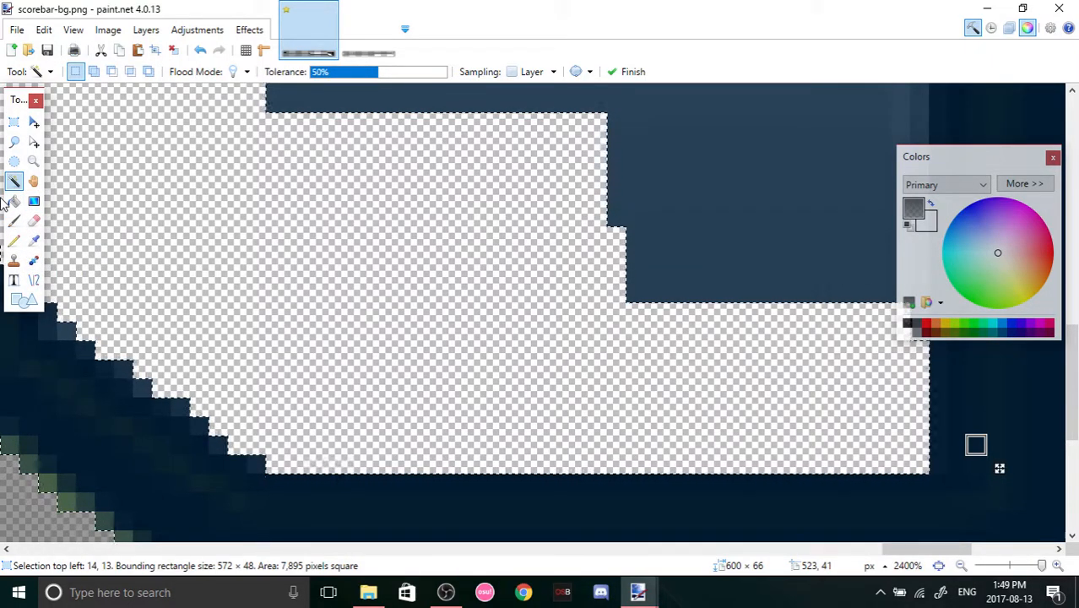
{"action": "left_click", "coordinate": [13, 122]}
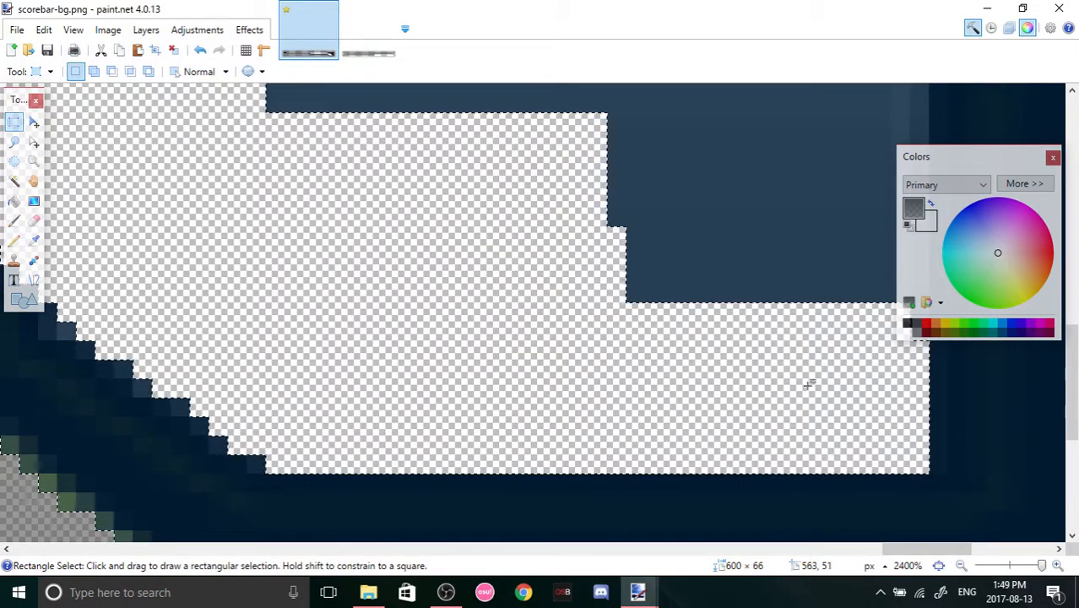
{"action": "left_click", "coordinate": [718, 370]}
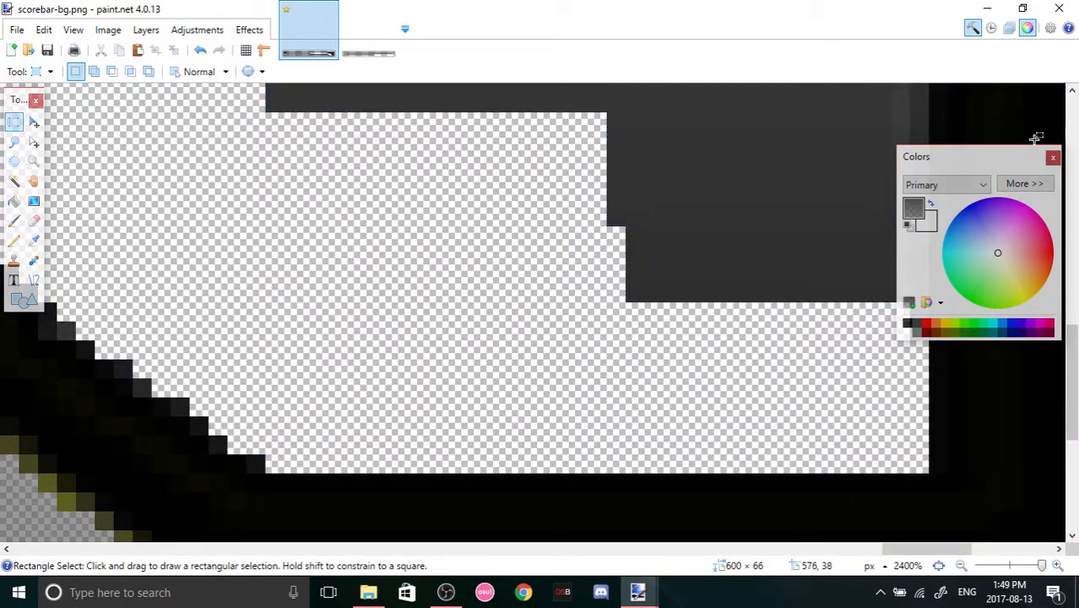
Move the Colors window out of the way and clear an 18 × 33 pixel gray block along the bar's right inner edge.
{"action": "left_click_drag", "start_coordinate": [991, 153], "coordinate": [418, 128]}
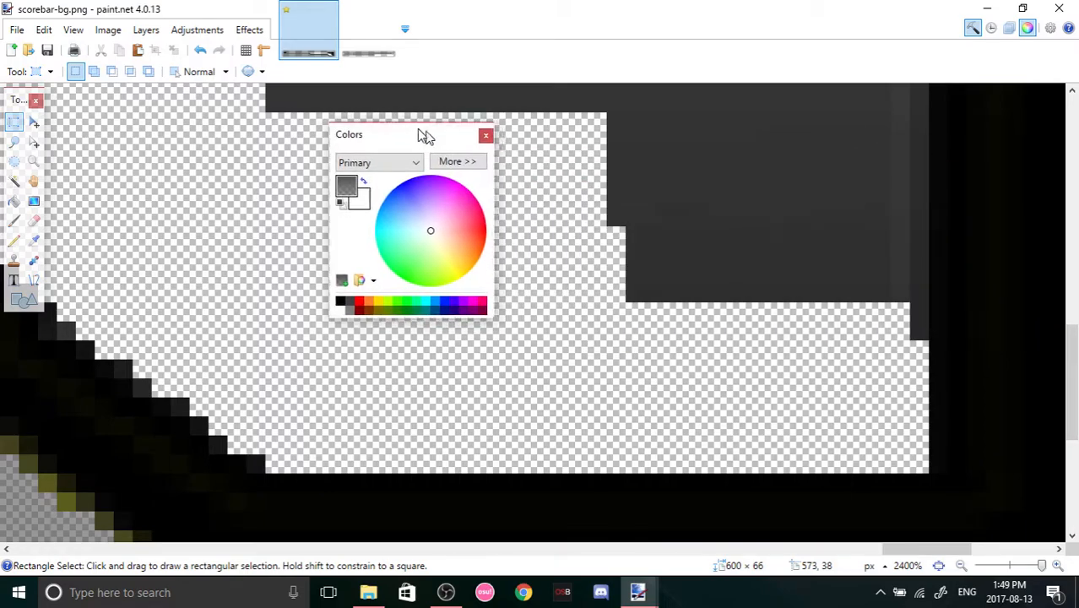
{"action": "left_click_drag", "start_coordinate": [932, 365], "coordinate": [764, 154]}
{"action": "left_click", "coordinate": [922, 373]}
{"action": "mouse_move", "coordinate": [922, 373]}
{"action": "left_mouse_down"}
{"action": "mouse_move", "coordinate": [917, 326]}
{"action": "mouse_move", "coordinate": [590, 138]}
{"action": "mouse_move", "coordinate": [636, 387]}
{"action": "mouse_move", "coordinate": [591, 392]}
{"action": "left_mouse_up"}
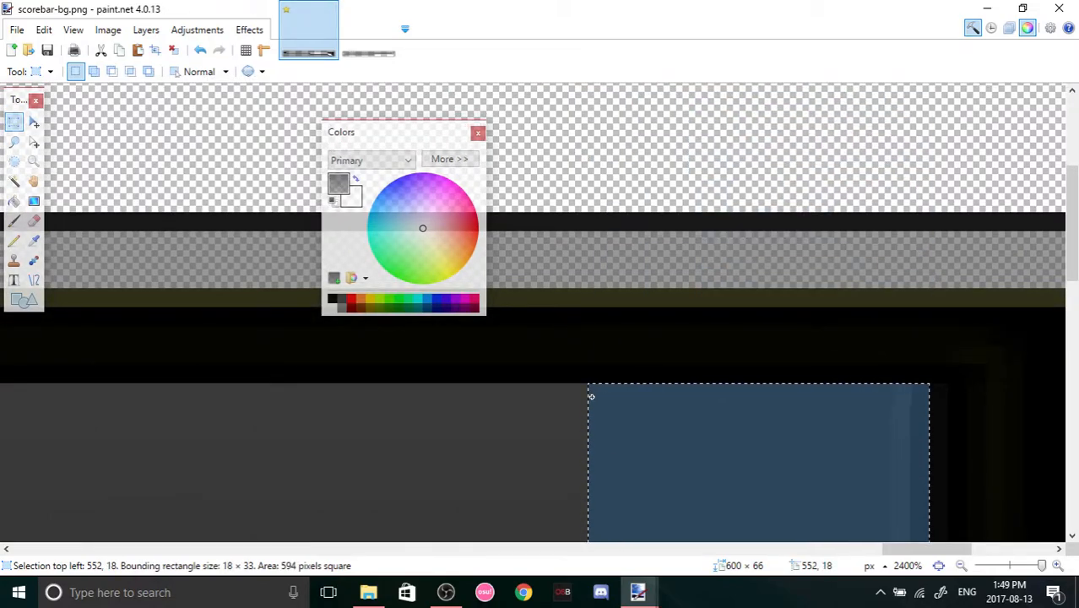
{"action": "key", "text": "Delete"}
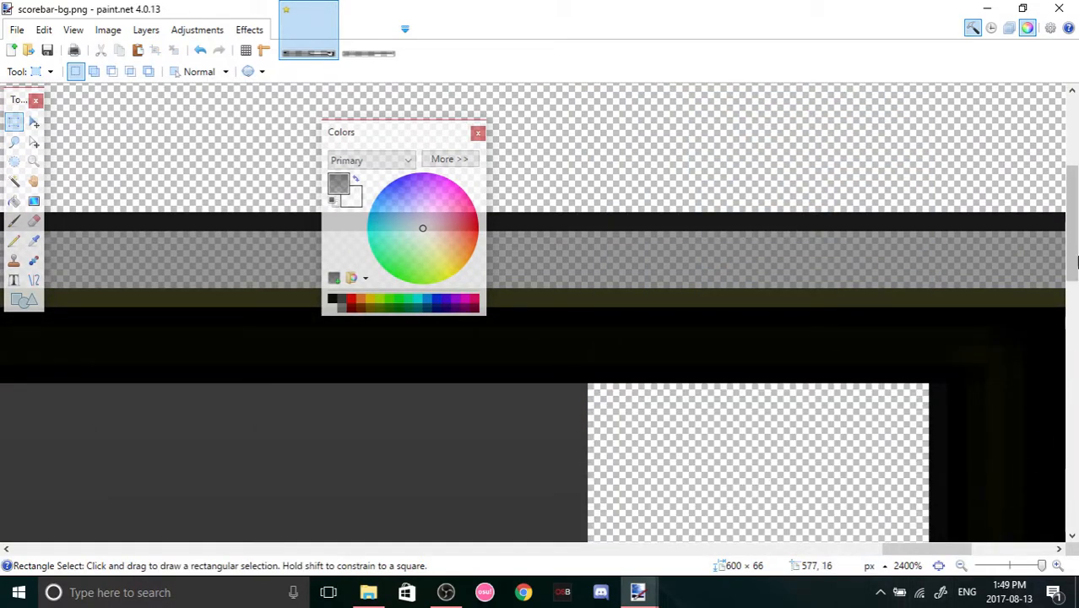
Move the Colors window clear of the remaining gray and delete the last two gray blocks above the right-hand slope.
{"action": "scroll", "coordinate": [837, 431], "scroll_direction": "down", "scroll_amount": 3}
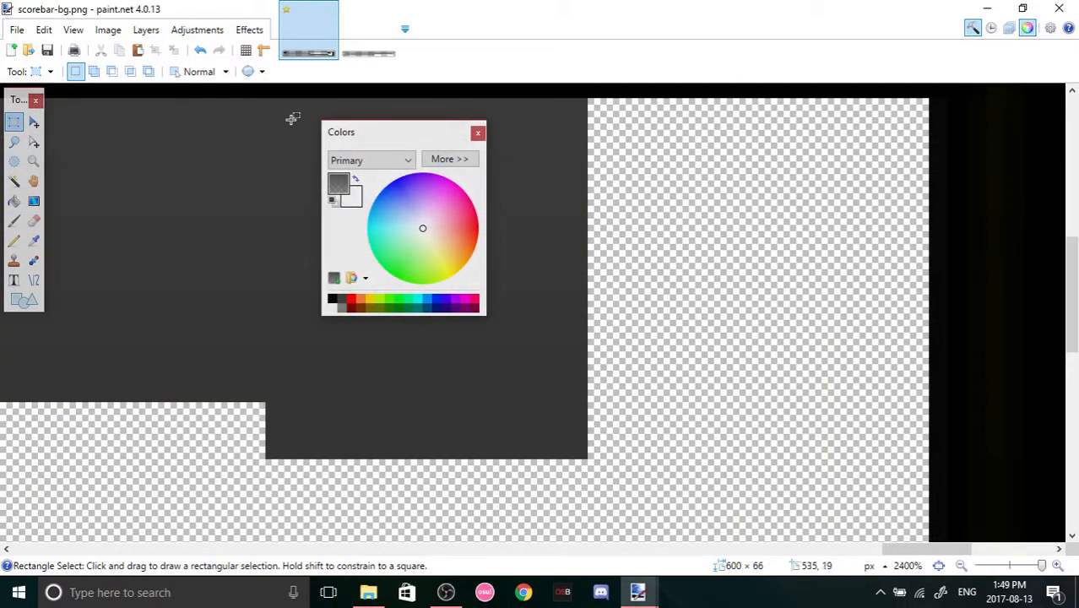
{"action": "mouse_move", "coordinate": [397, 139]}
{"action": "left_mouse_down"}
{"action": "mouse_move", "coordinate": [776, 158]}
{"action": "mouse_move", "coordinate": [994, 183]}
{"action": "left_mouse_up"}
{"action": "mouse_move", "coordinate": [659, 498]}
{"action": "left_mouse_down"}
{"action": "mouse_move", "coordinate": [474, 478]}
{"action": "mouse_move", "coordinate": [110, 169]}
{"action": "mouse_move", "coordinate": [110, 101]}
{"action": "left_mouse_up"}
{"action": "key", "text": "Delete"}
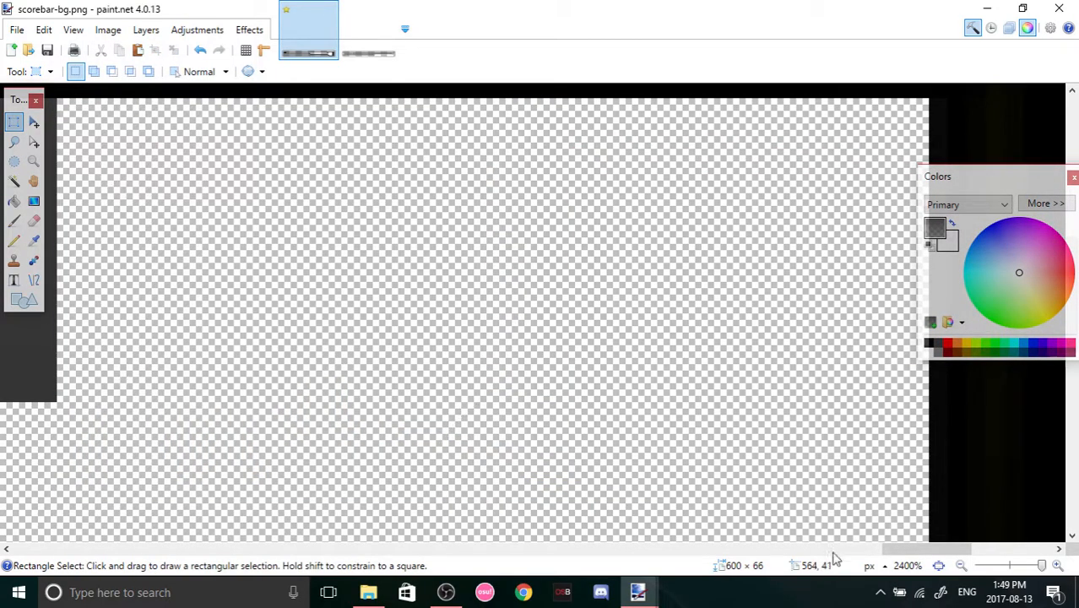
{"action": "left_click_drag", "start_coordinate": [945, 547], "coordinate": [889, 531]}
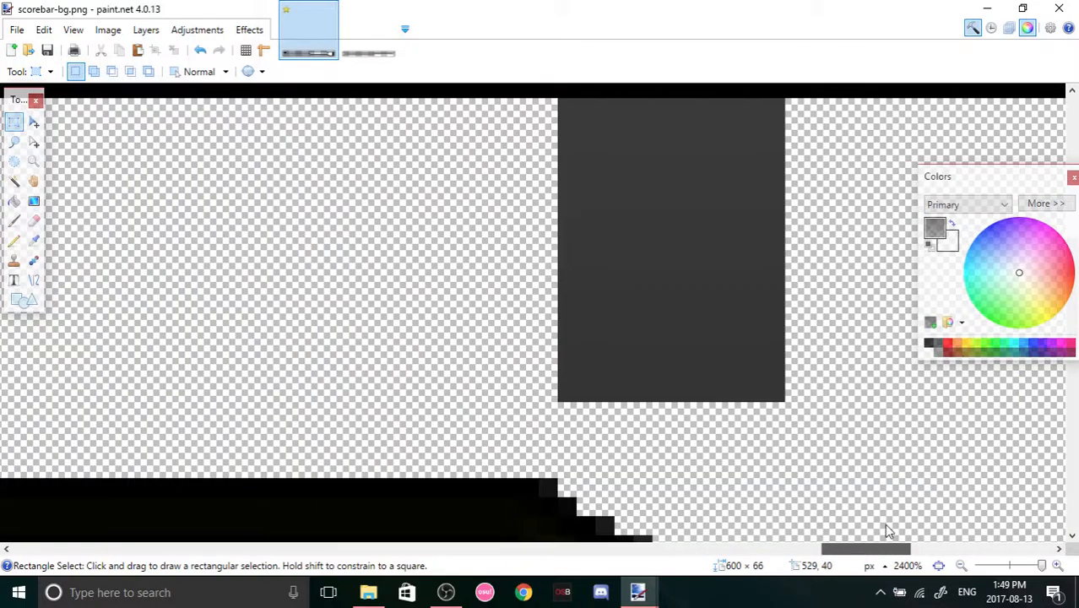
{"action": "mouse_move", "coordinate": [814, 440]}
{"action": "left_mouse_down"}
{"action": "mouse_move", "coordinate": [718, 402]}
{"action": "mouse_move", "coordinate": [414, 173]}
{"action": "mouse_move", "coordinate": [433, 105]}
{"action": "left_mouse_up"}
{"action": "key", "text": "Delete"}
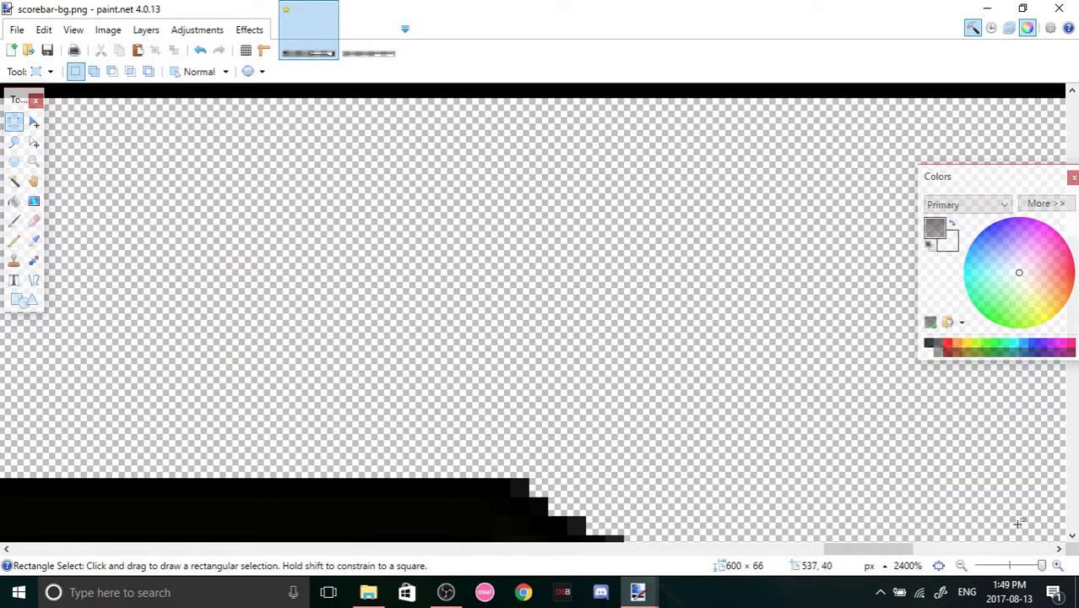
Examine the cleared bar interior and the edge pixels of the slope near the middle of the bar.
{"action": "left_click", "coordinate": [961, 566]}
{"action": "left_click", "coordinate": [961, 566]}
{"action": "left_click", "coordinate": [961, 566]}
{"action": "left_click_drag", "start_coordinate": [612, 549], "coordinate": [350, 484]}
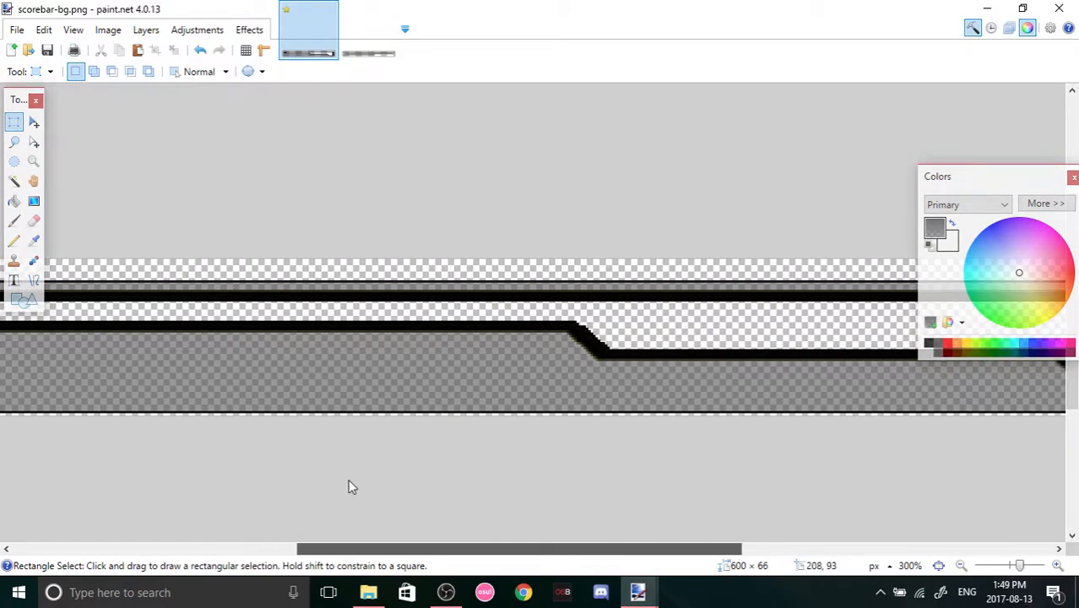
{"action": "left_click", "coordinate": [13, 181]}
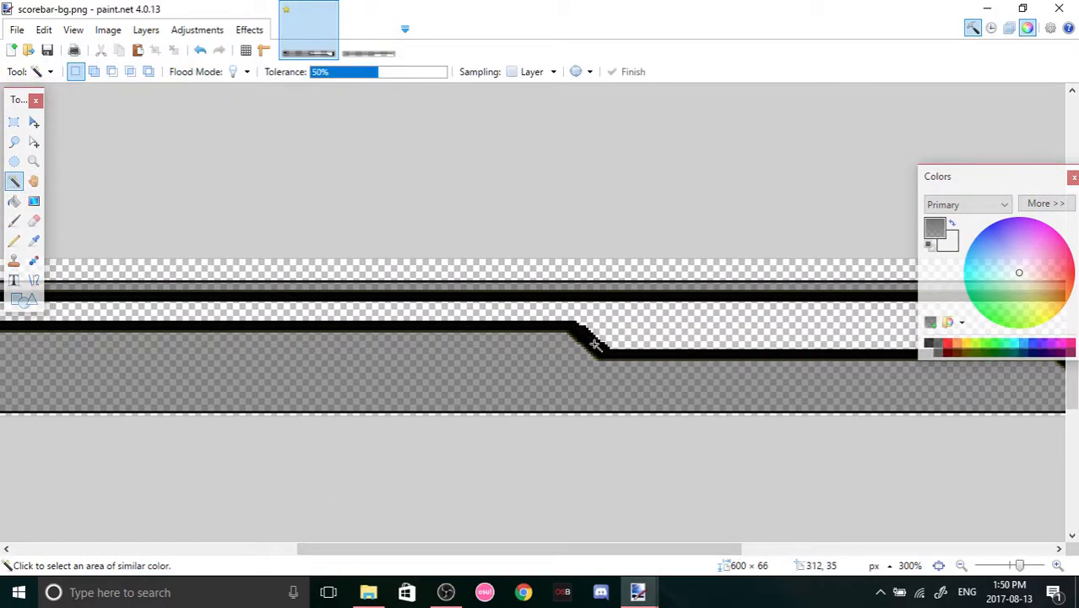
{"action": "left_click_drag", "start_coordinate": [1020, 565], "coordinate": [1035, 574]}
{"action": "left_click_drag", "start_coordinate": [543, 542], "coordinate": [595, 559]}
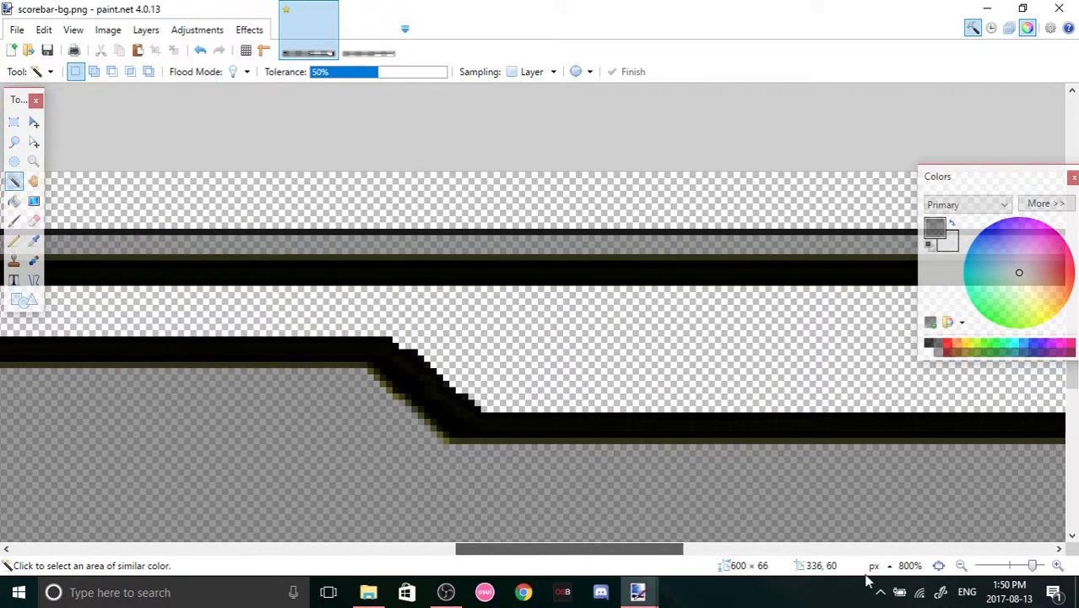
{"action": "left_click", "coordinate": [1058, 566]}
{"action": "left_click", "coordinate": [1059, 566]}
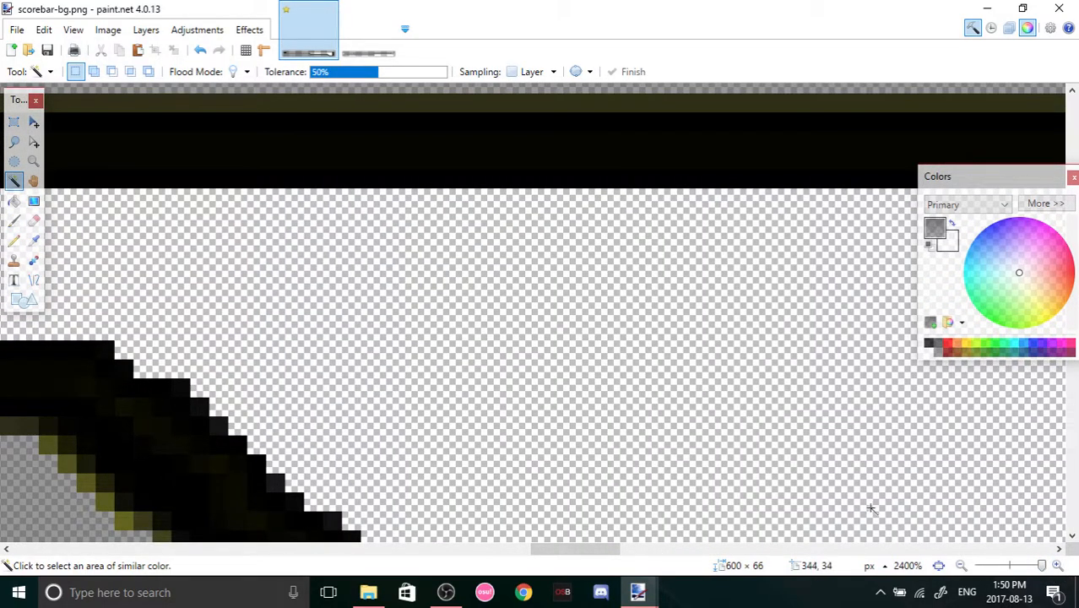
{"action": "left_click", "coordinate": [1025, 568]}
{"action": "left_click_drag", "start_coordinate": [626, 549], "coordinate": [566, 549]}
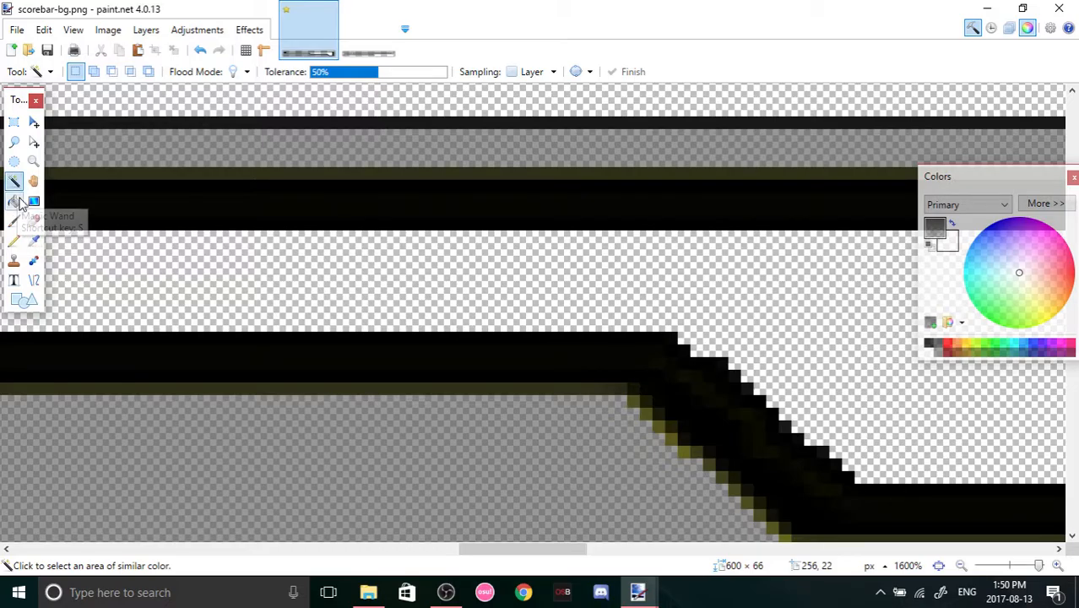
Delete a 2 × 1 pixel selection to remove the protruding black corner pixel near the top of the middle slope.
{"action": "left_click", "coordinate": [14, 123]}
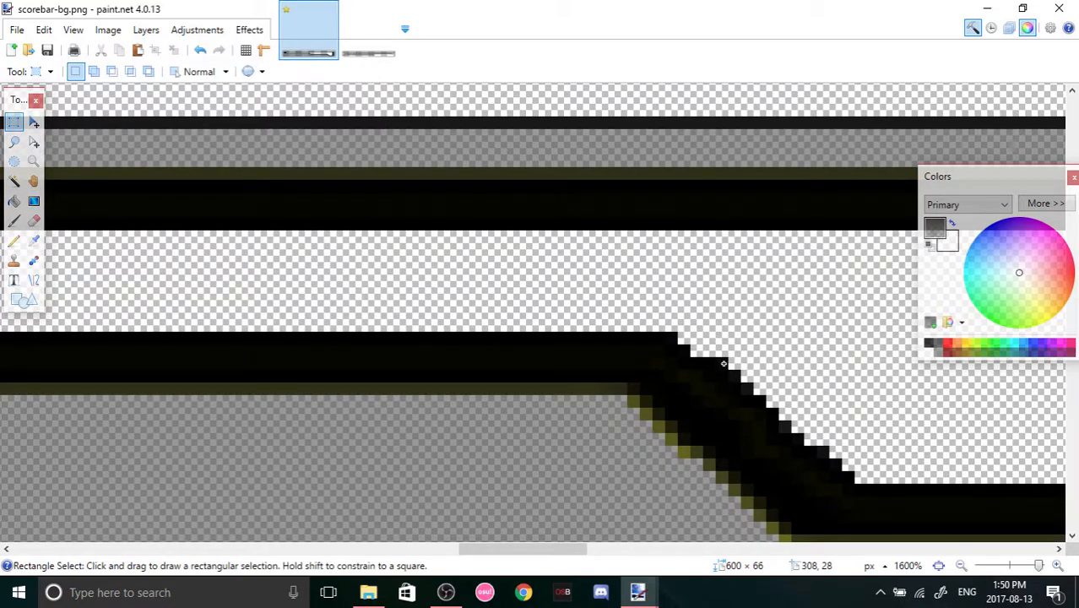
{"action": "left_click_drag", "start_coordinate": [723, 363], "coordinate": [733, 364]}
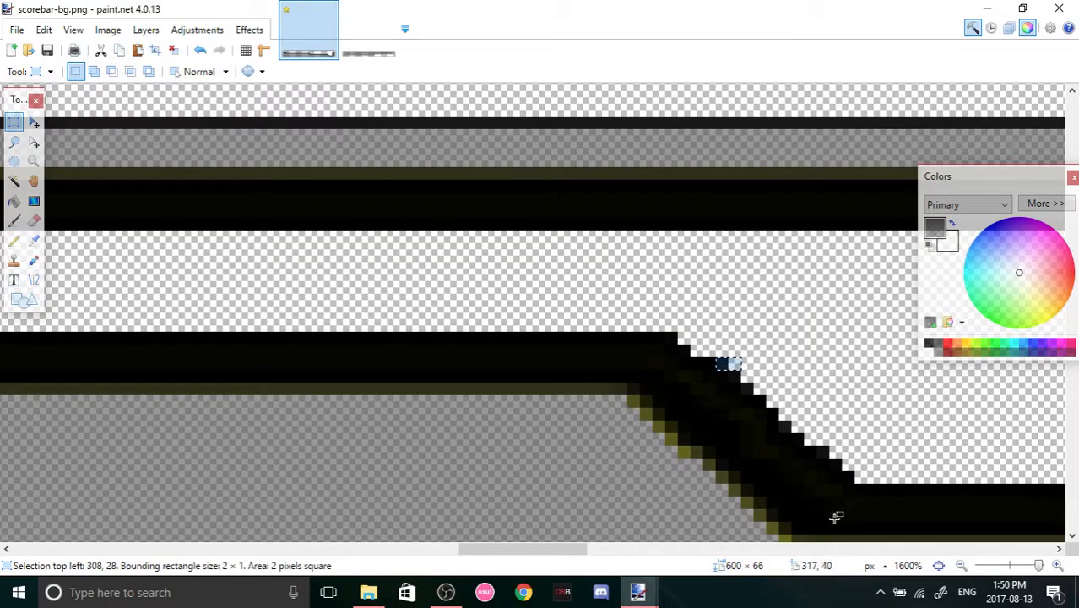
{"action": "key", "text": "ctrl+d"}
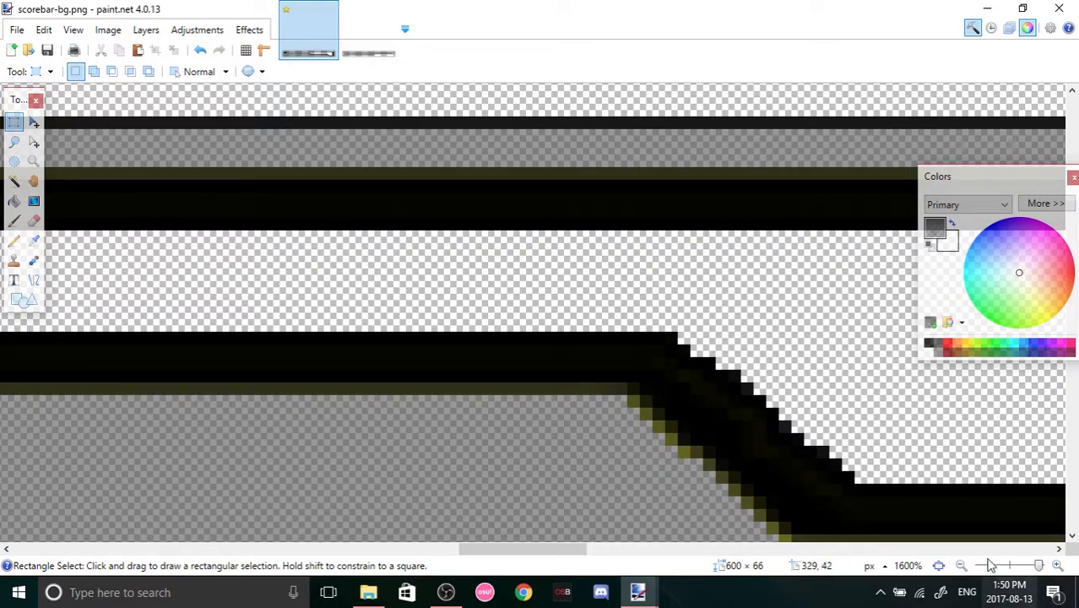
Select the black inner outline of the bar with the Magic Wand at 50% tolerance and fill it with white.
{"action": "key", "text": "ctrl+minus"}
{"action": "key", "text": "ctrl+minus"}
{"action": "key", "text": "ctrl+minus"}
{"action": "key", "text": "ctrl+minus"}
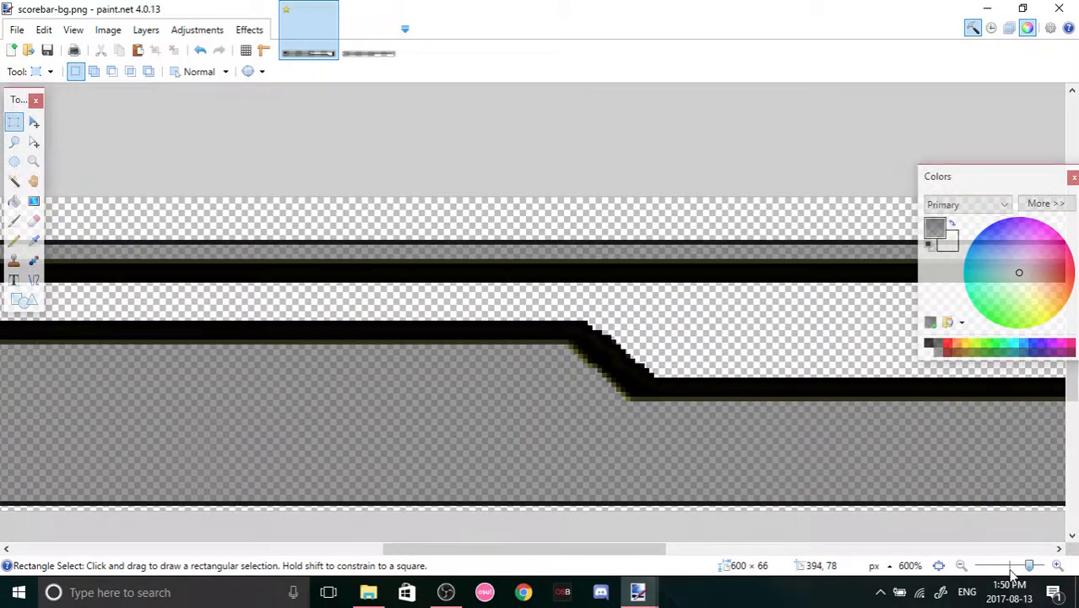
{"action": "left_click", "coordinate": [34, 221]}
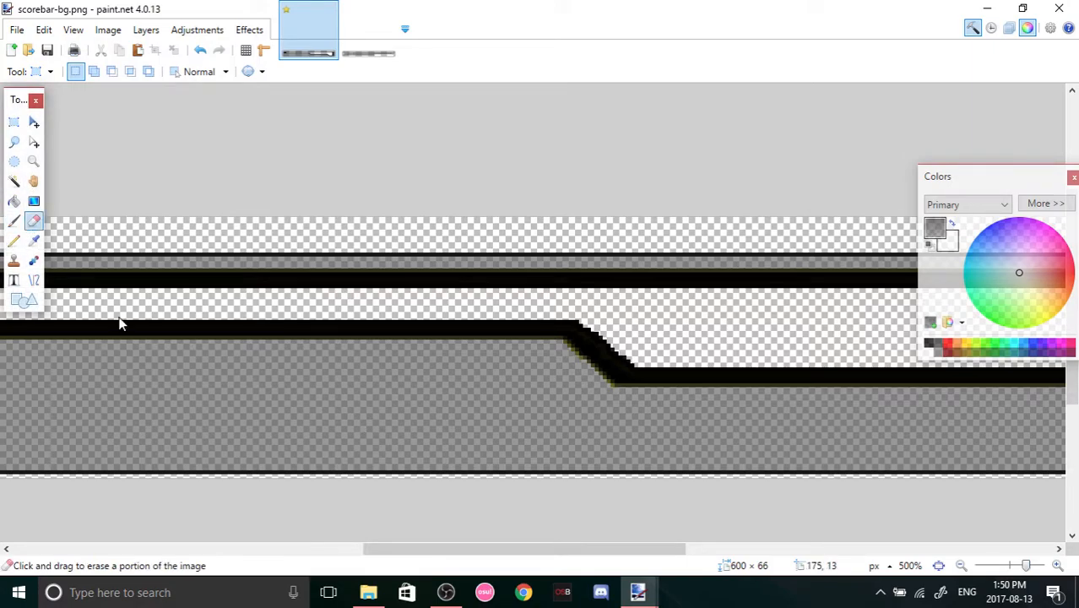
{"action": "left_click", "coordinate": [14, 182]}
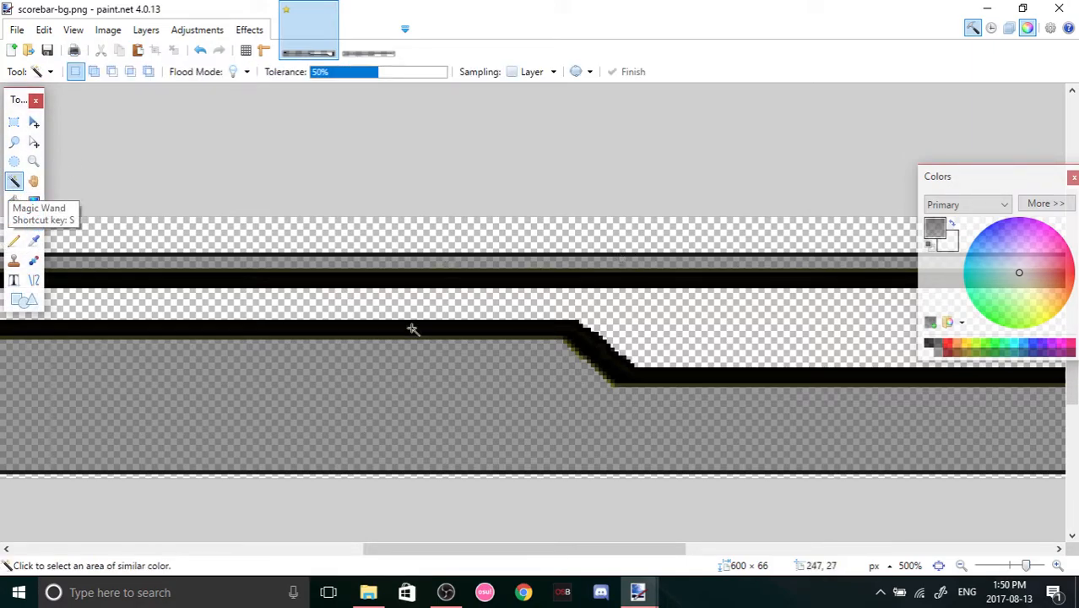
{"action": "left_click", "coordinate": [501, 331]}
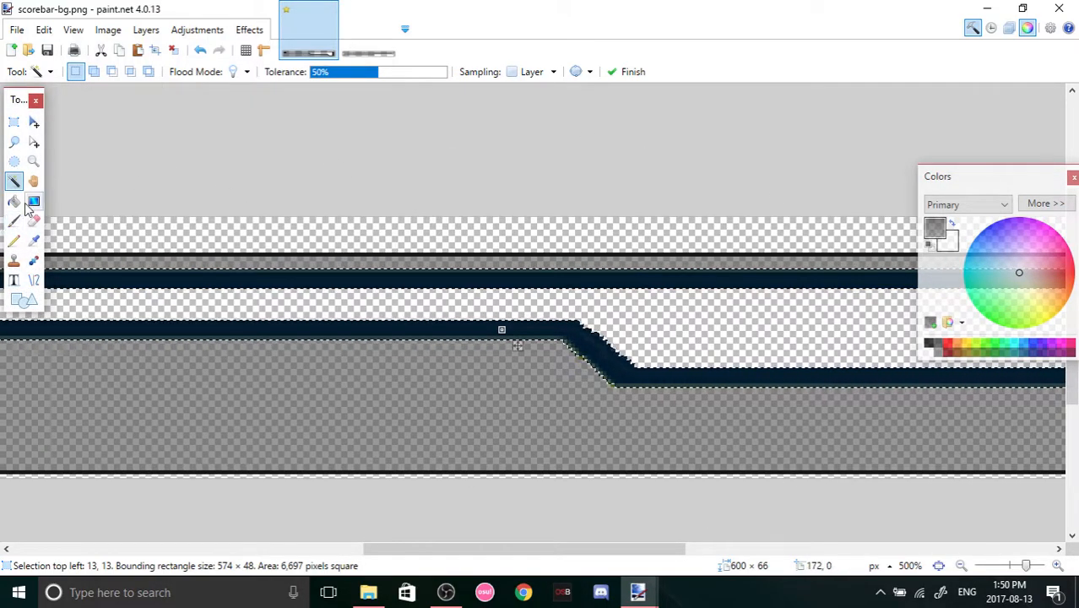
{"action": "left_click", "coordinate": [14, 201]}
{"action": "left_click", "coordinate": [569, 357]}
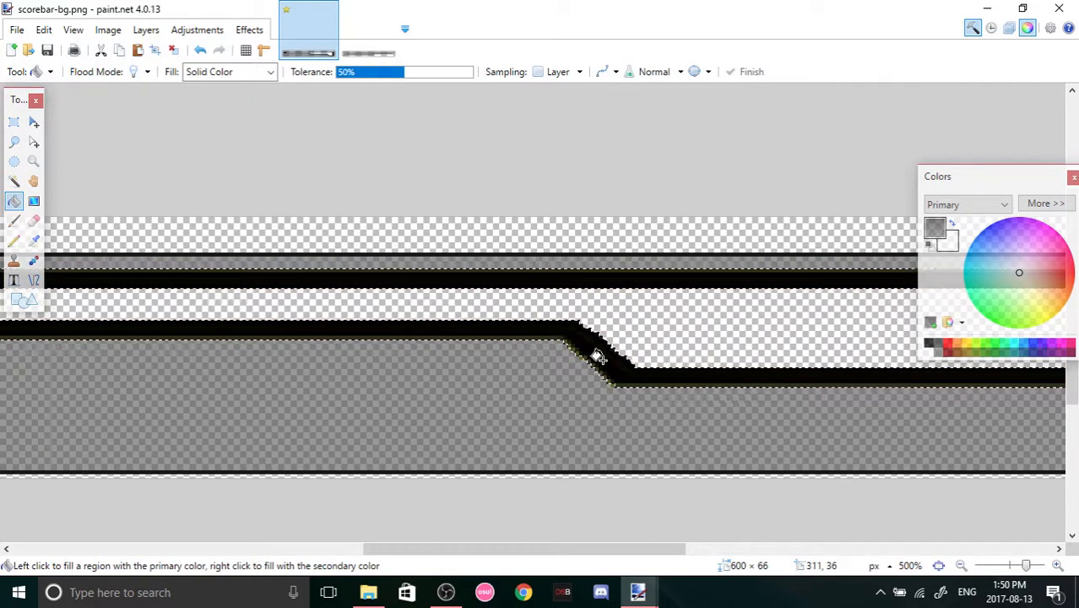
{"action": "left_click", "coordinate": [604, 362]}
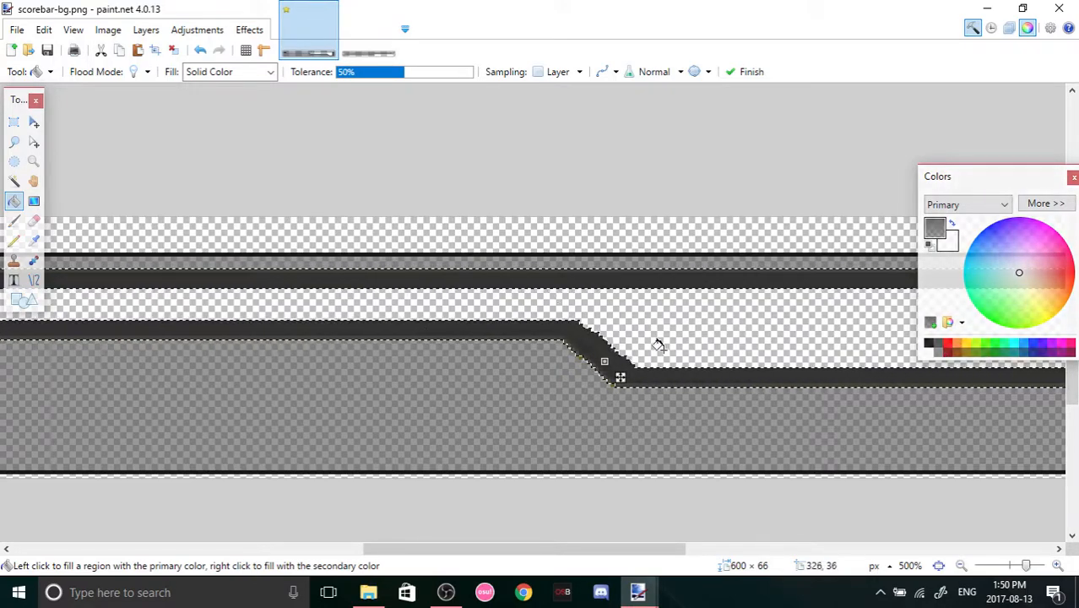
{"action": "left_click", "coordinate": [947, 345]}
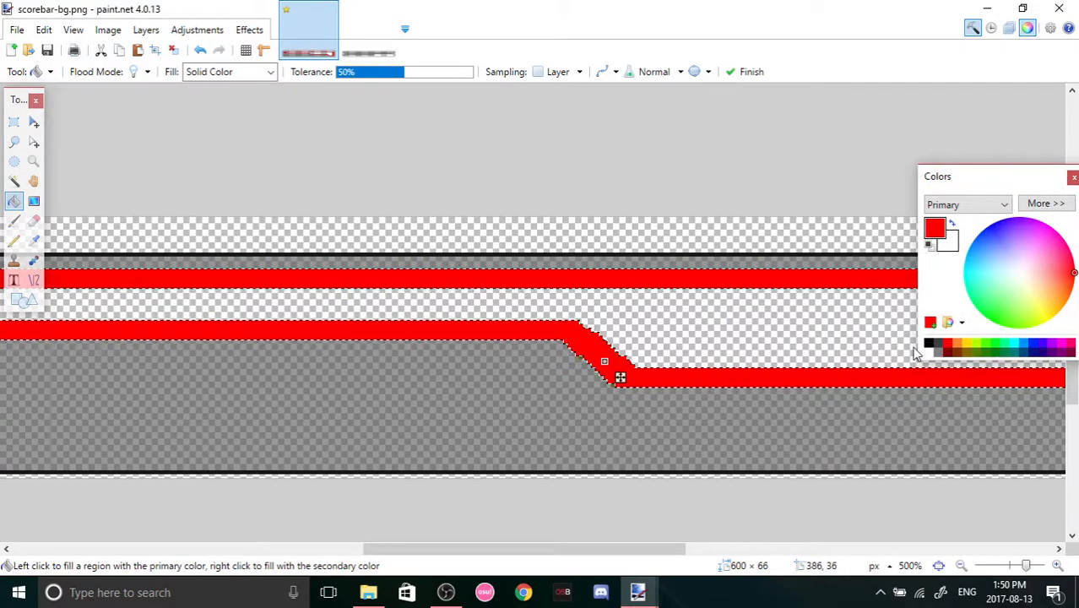
{"action": "left_click", "coordinate": [929, 351]}
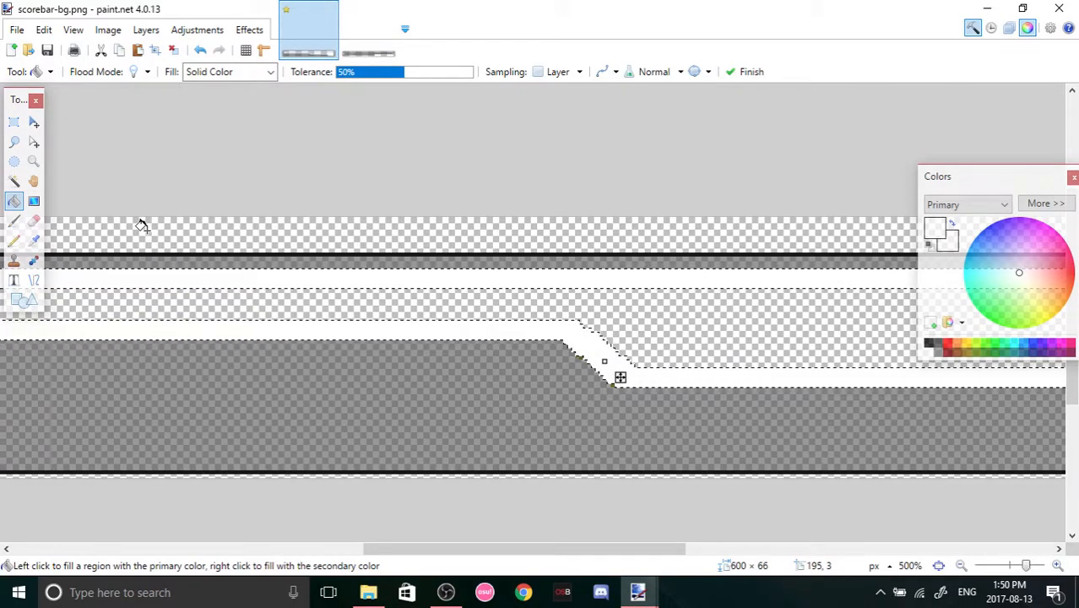
{"action": "key", "text": "Return"}
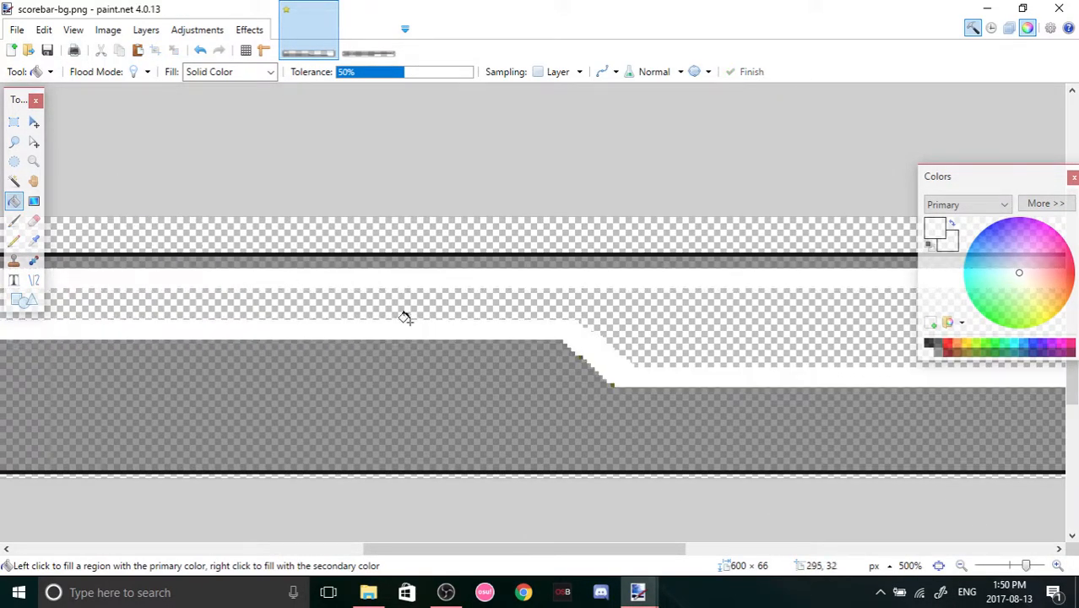
Sample the translucent gray from the 757 × 78 scorebar image and fill the transparent interior inside the white outline with it.
{"action": "left_click", "coordinate": [384, 44]}
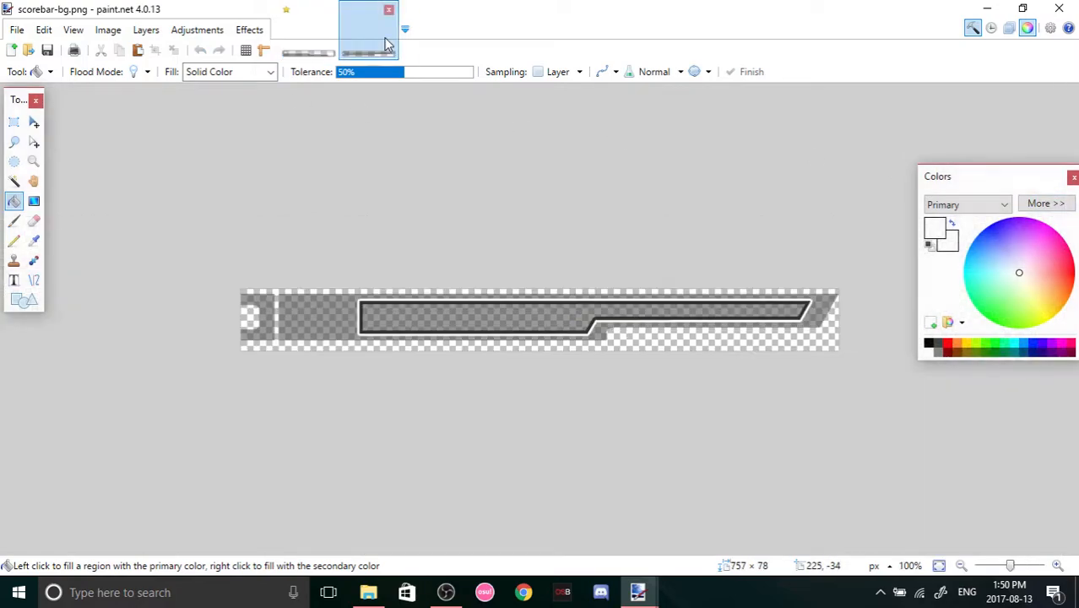
{"action": "left_click", "coordinate": [34, 241]}
{"action": "left_click", "coordinate": [334, 317]}
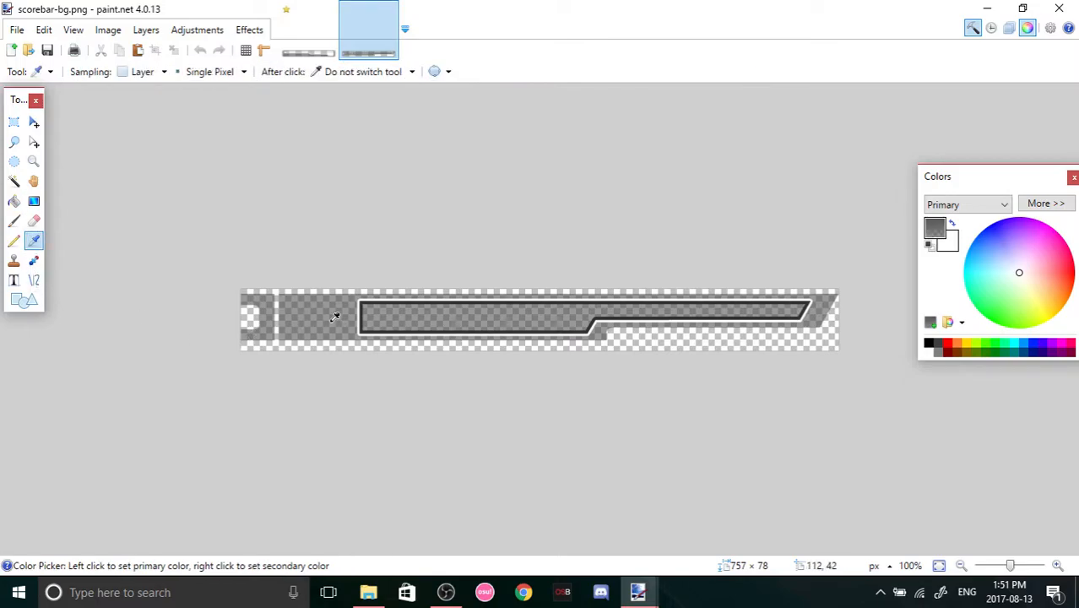
{"action": "left_click", "coordinate": [309, 12]}
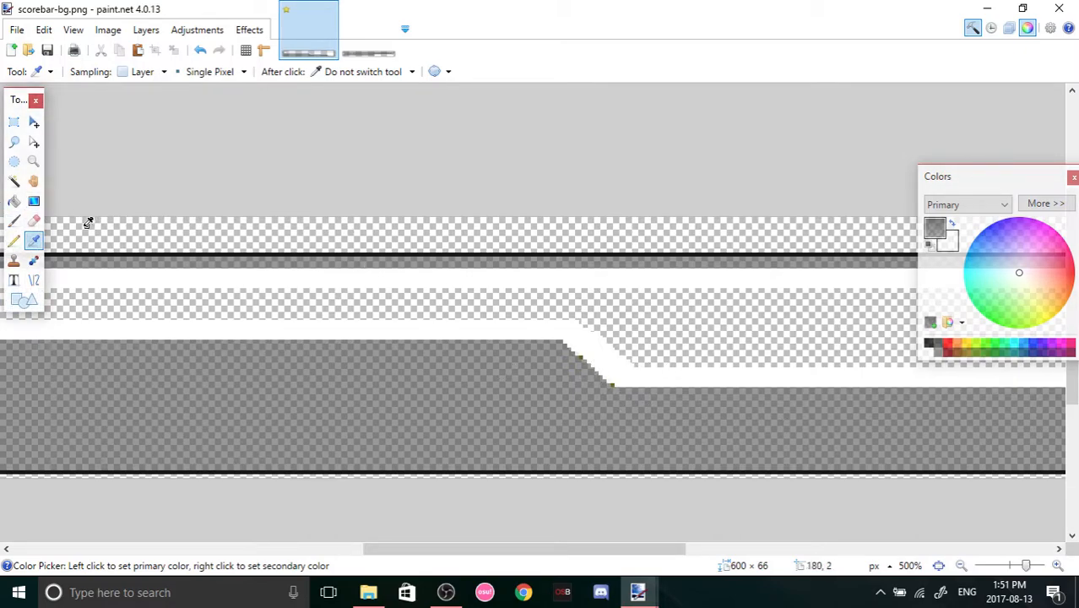
{"action": "left_click", "coordinate": [15, 182]}
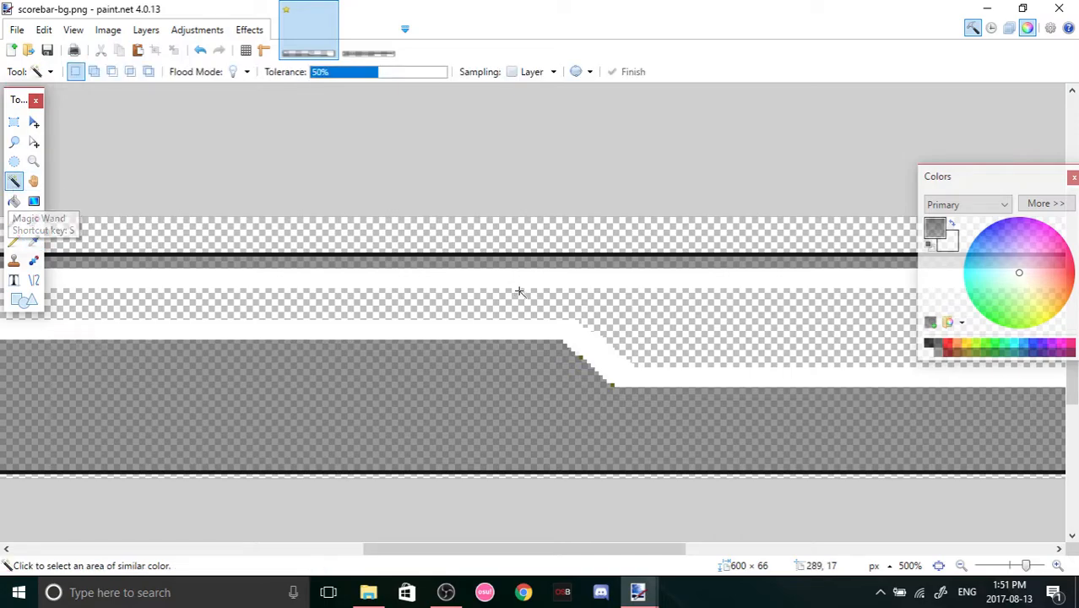
{"action": "left_click", "coordinate": [733, 337]}
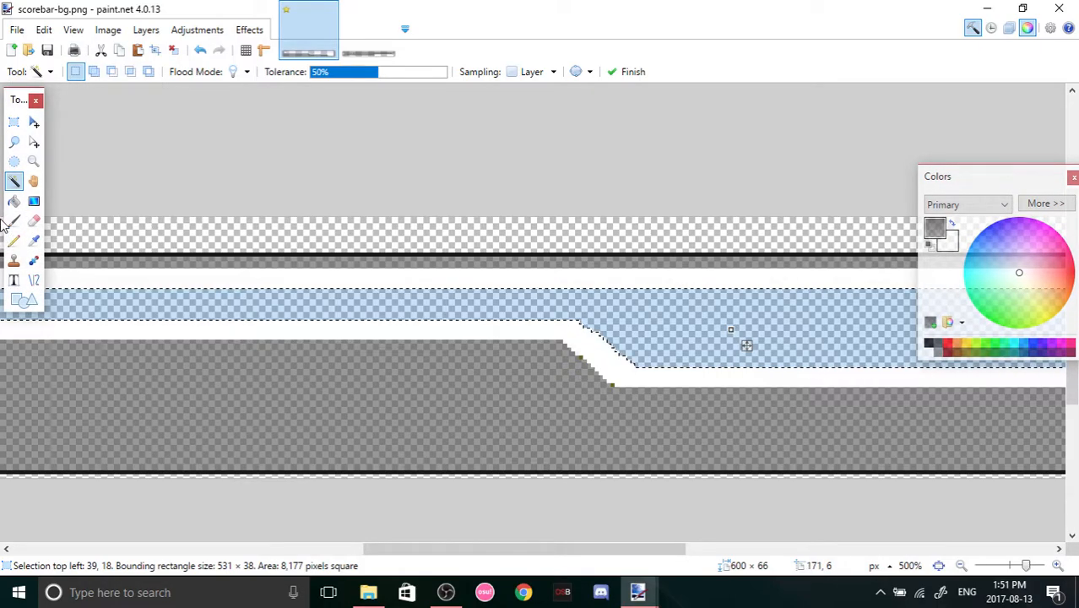
{"action": "left_click", "coordinate": [14, 201]}
{"action": "left_click", "coordinate": [722, 342]}
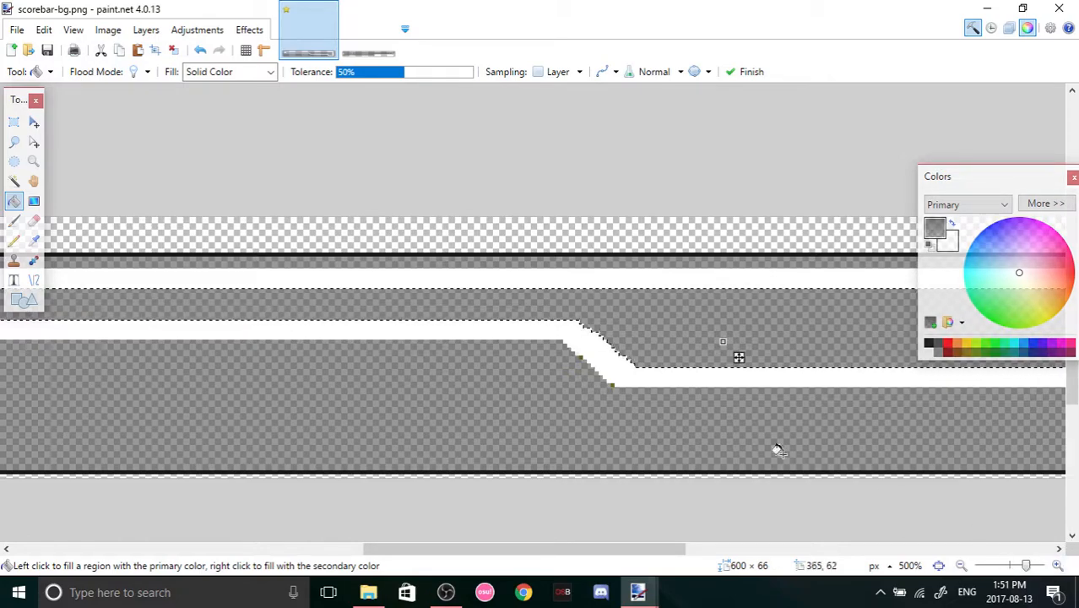
Examine the middle slope and the bar's left end for leftover olive pixels along the white outline.
{"action": "left_click", "coordinate": [1058, 571]}
{"action": "left_click", "coordinate": [1058, 571]}
{"action": "left_click", "coordinate": [1058, 571]}
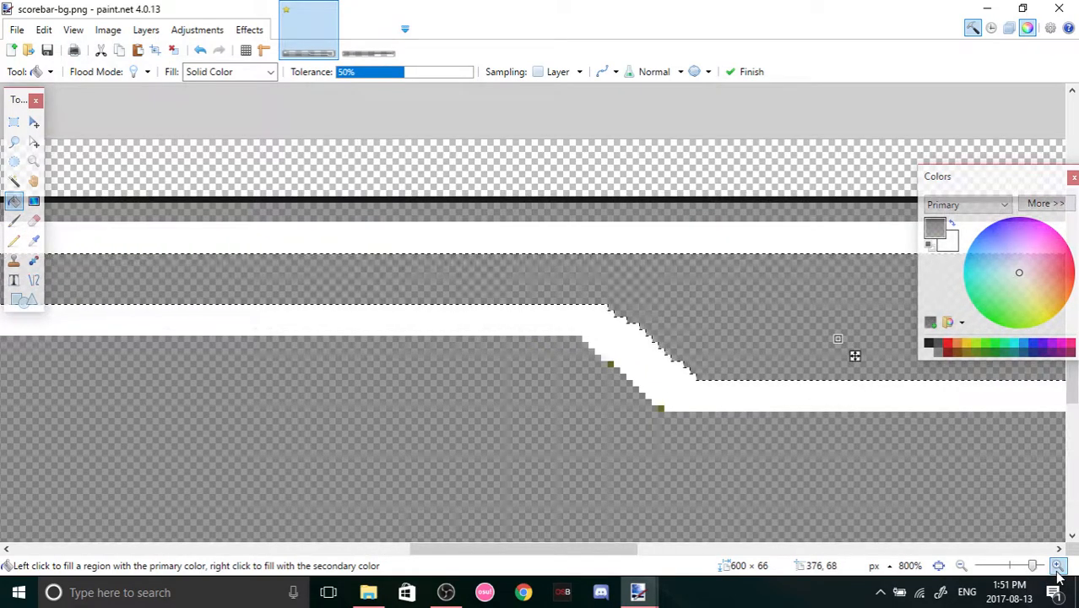
{"action": "left_click", "coordinate": [1059, 571]}
{"action": "left_click", "coordinate": [1058, 571]}
{"action": "left_click", "coordinate": [1058, 571]}
{"action": "left_click_drag", "start_coordinate": [551, 551], "coordinate": [525, 517]}
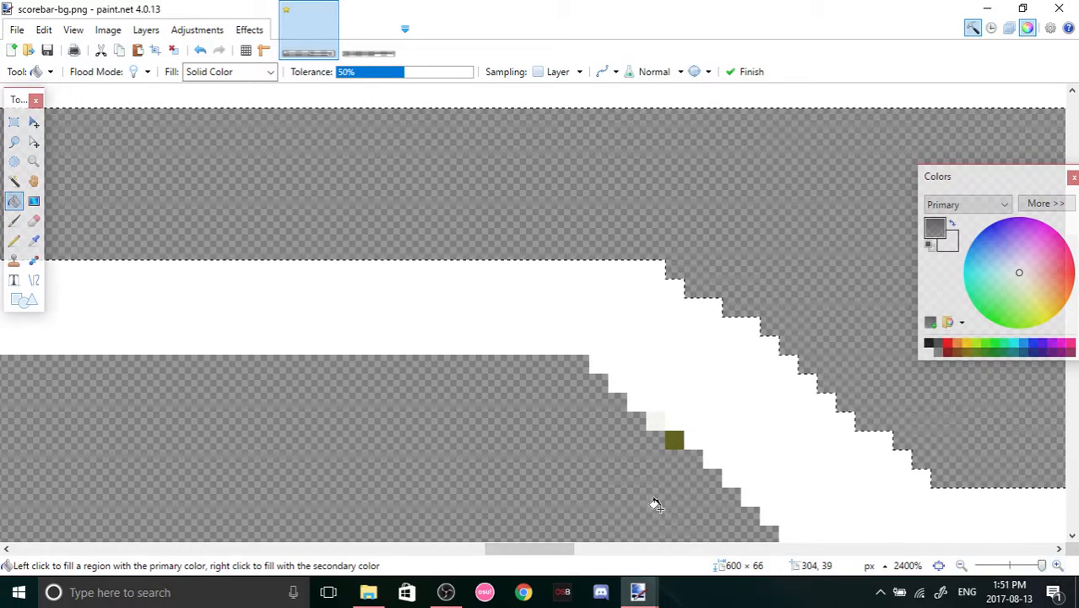
{"action": "left_click_drag", "start_coordinate": [525, 551], "coordinate": [77, 524]}
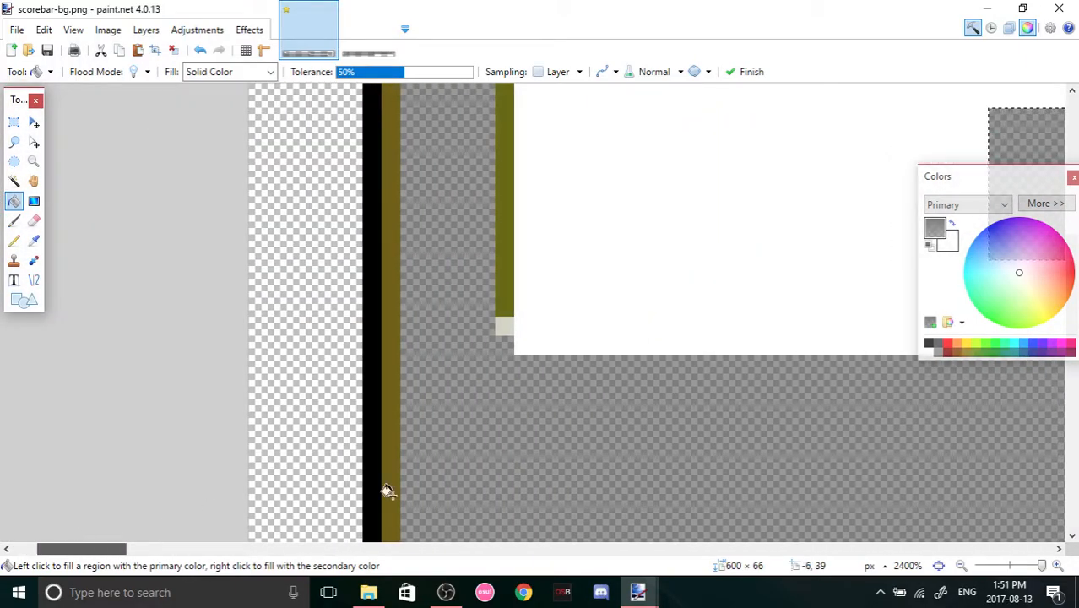
{"action": "scroll", "coordinate": [422, 351], "scroll_direction": "up", "scroll_amount": 2}
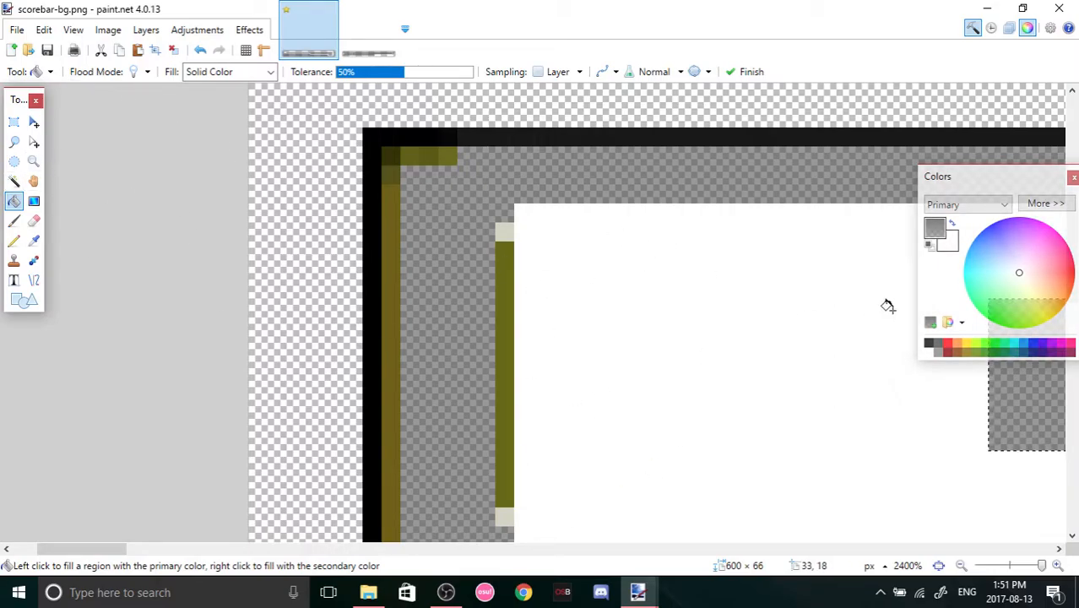
{"action": "left_click", "coordinate": [14, 220]}
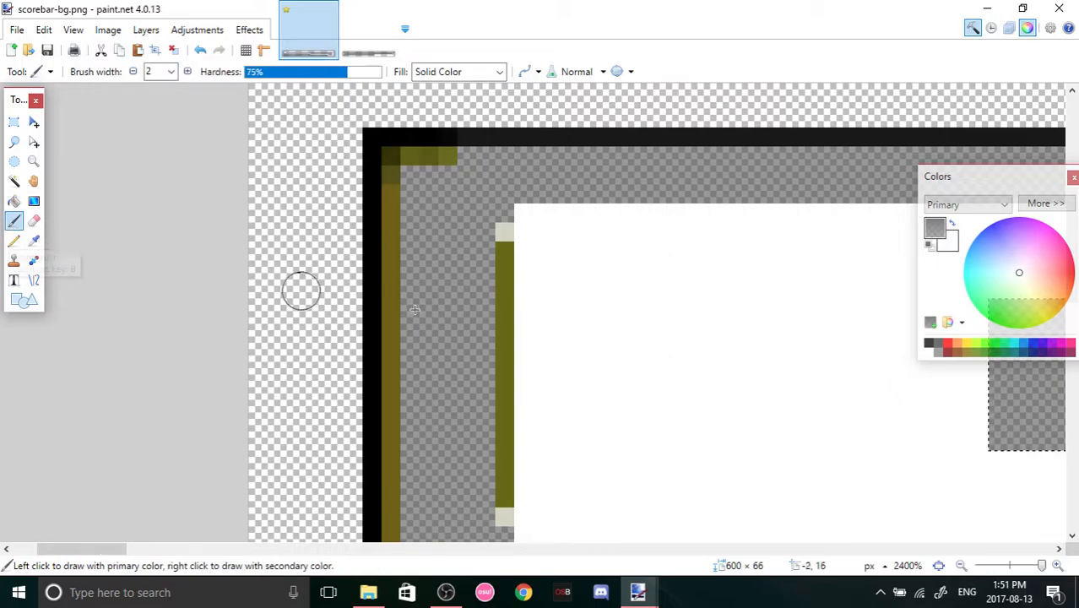
{"action": "left_click", "coordinate": [13, 181]}
{"action": "left_click", "coordinate": [499, 283]}
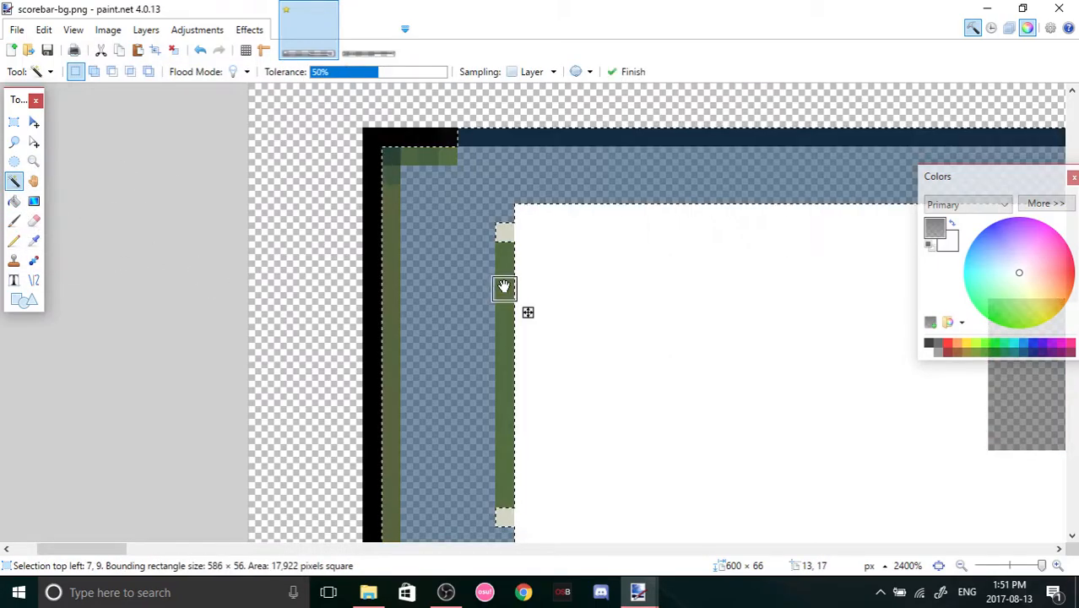
{"action": "key", "text": "ctrl+d"}
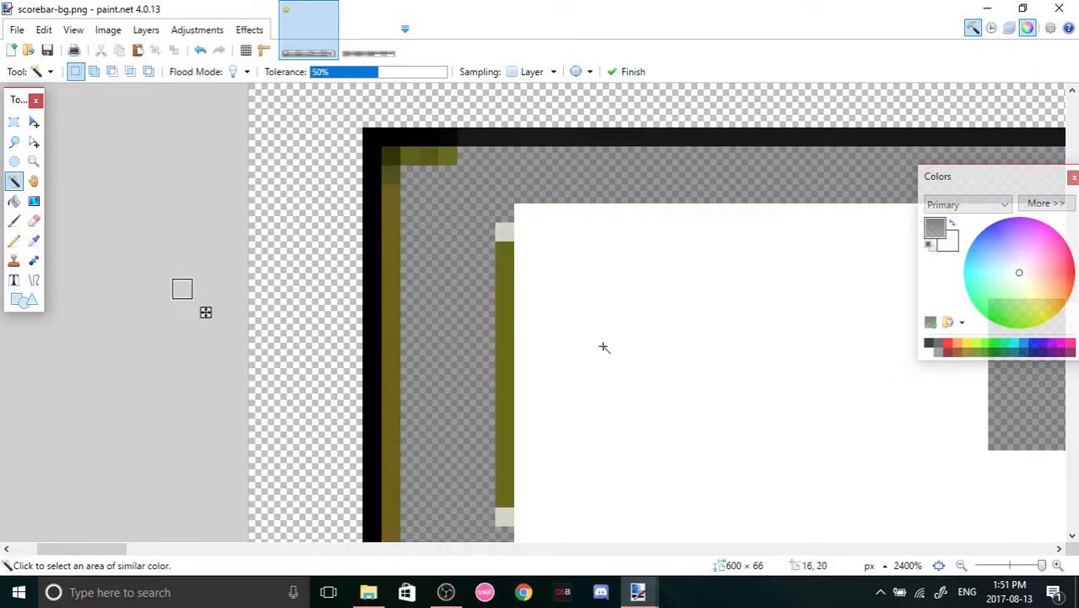
{"action": "left_click", "coordinate": [492, 306]}
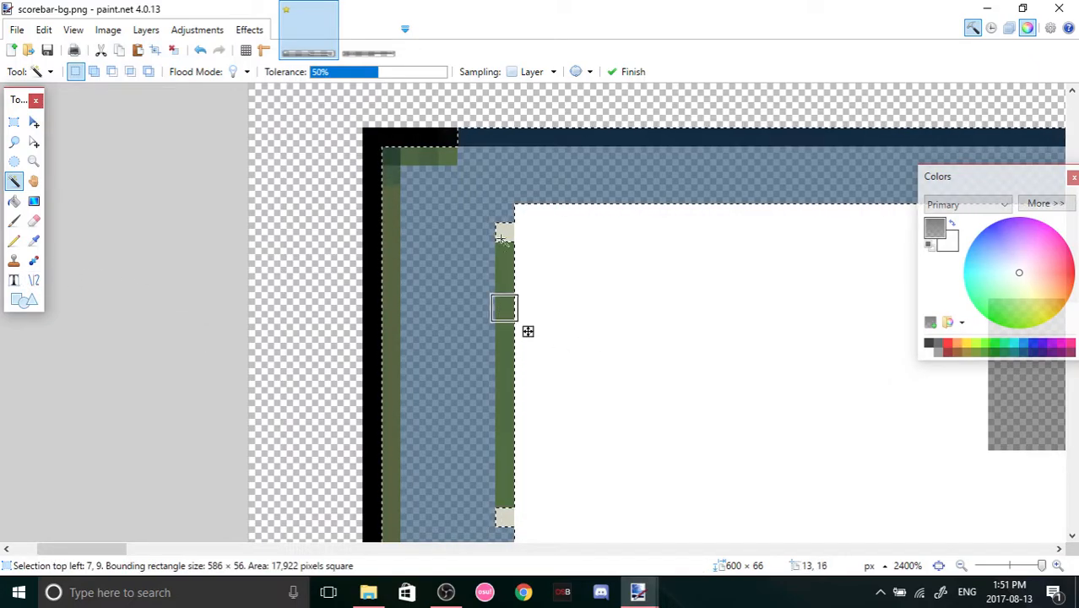
{"action": "key", "text": "ctrl+d"}
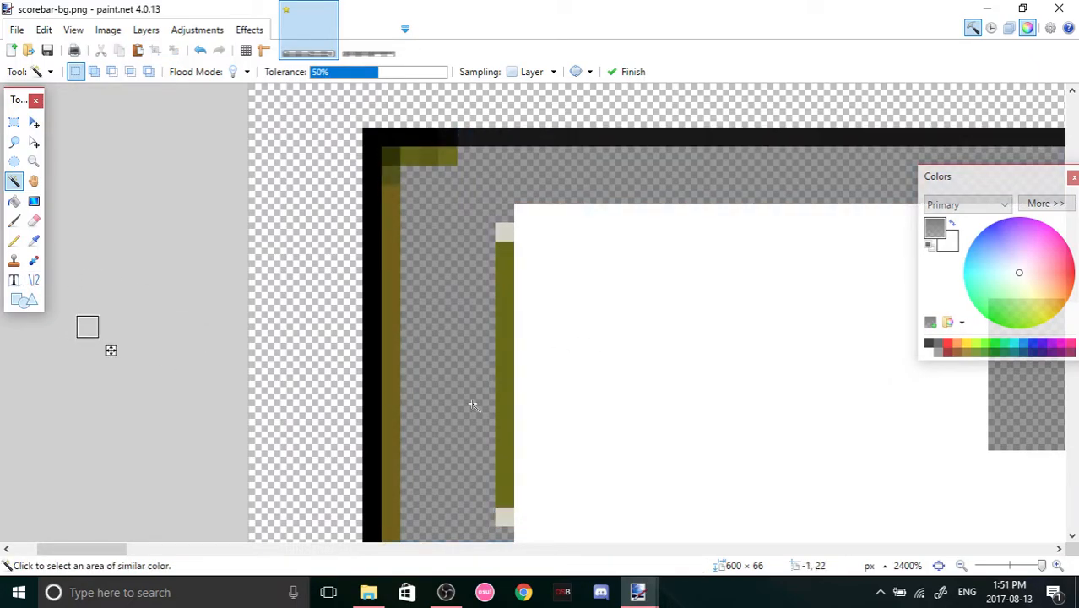
Select the 1 × 16 pixel olive strip along the white outline's left edge and fill it with white.
{"action": "left_click", "coordinate": [1020, 567]}
{"action": "left_click", "coordinate": [1021, 567]}
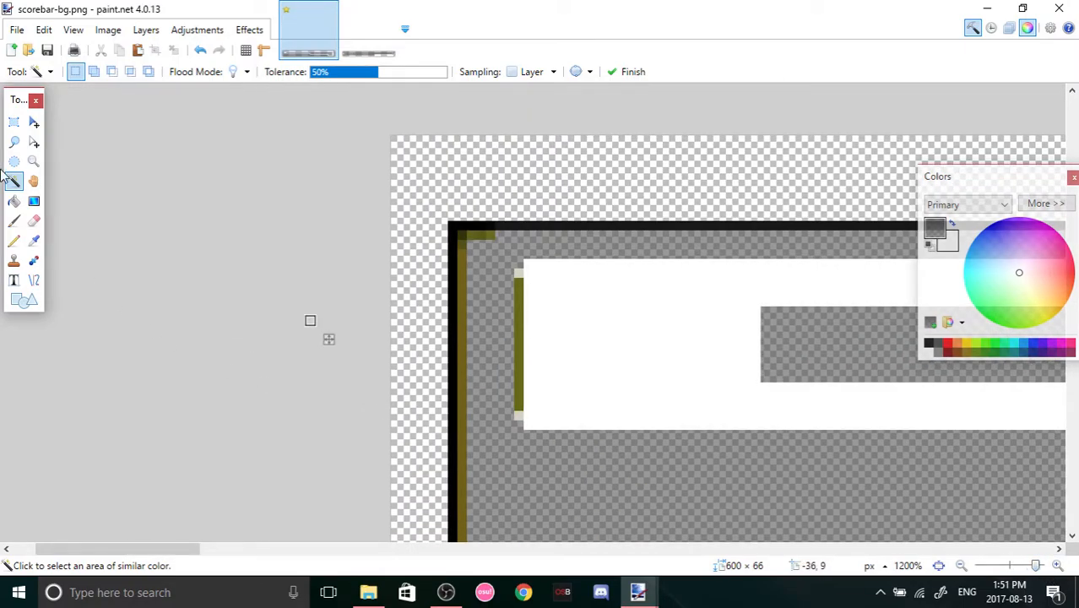
{"action": "left_click", "coordinate": [13, 123]}
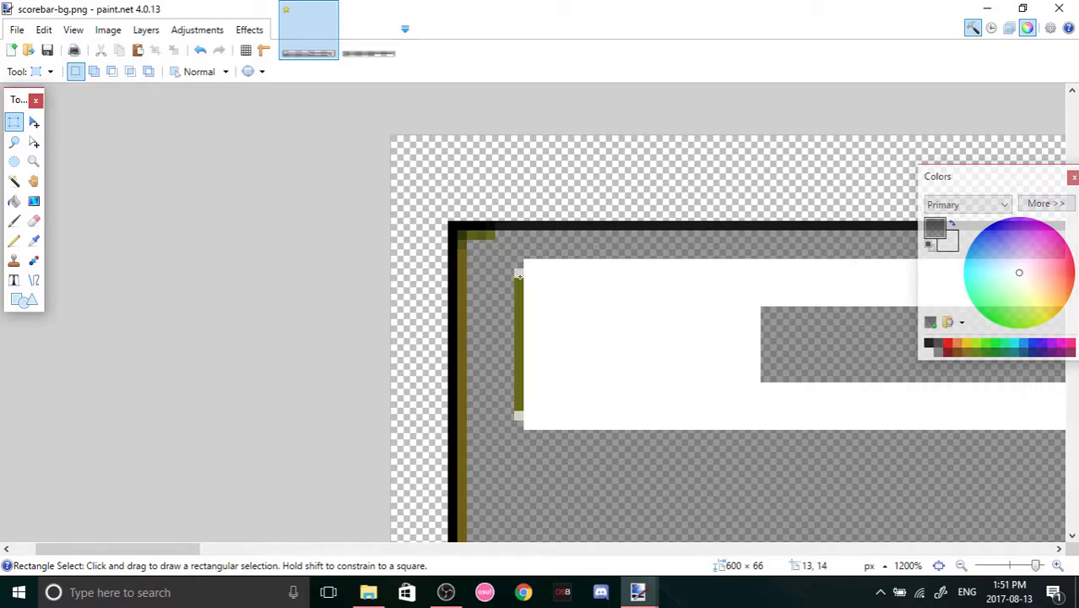
{"action": "left_click_drag", "start_coordinate": [519, 274], "coordinate": [520, 416]}
{"action": "left_click", "coordinate": [928, 353]}
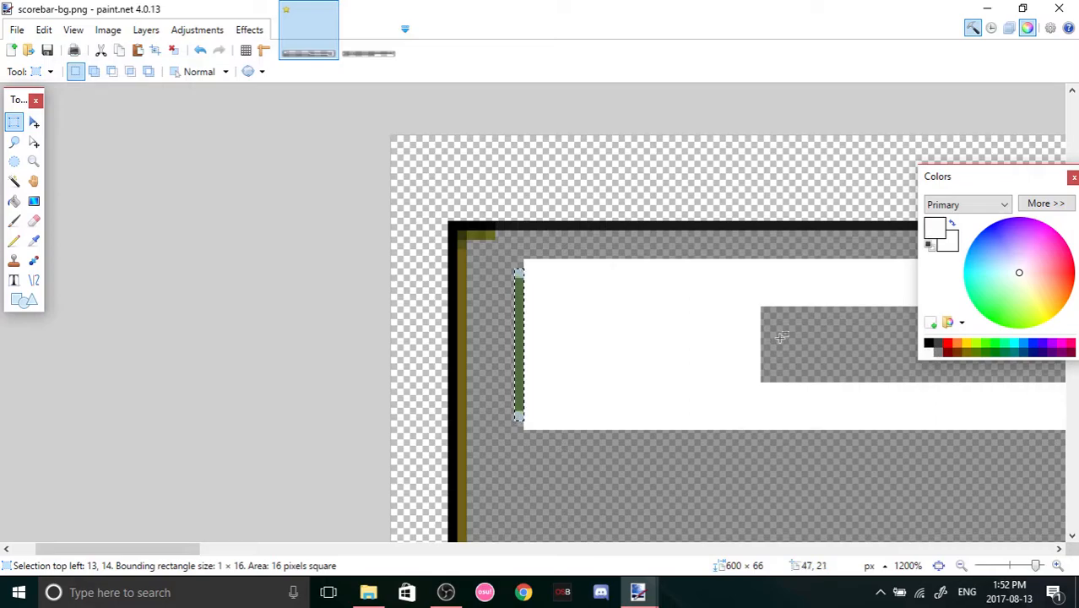
{"action": "left_click", "coordinate": [14, 201]}
{"action": "left_click", "coordinate": [520, 325]}
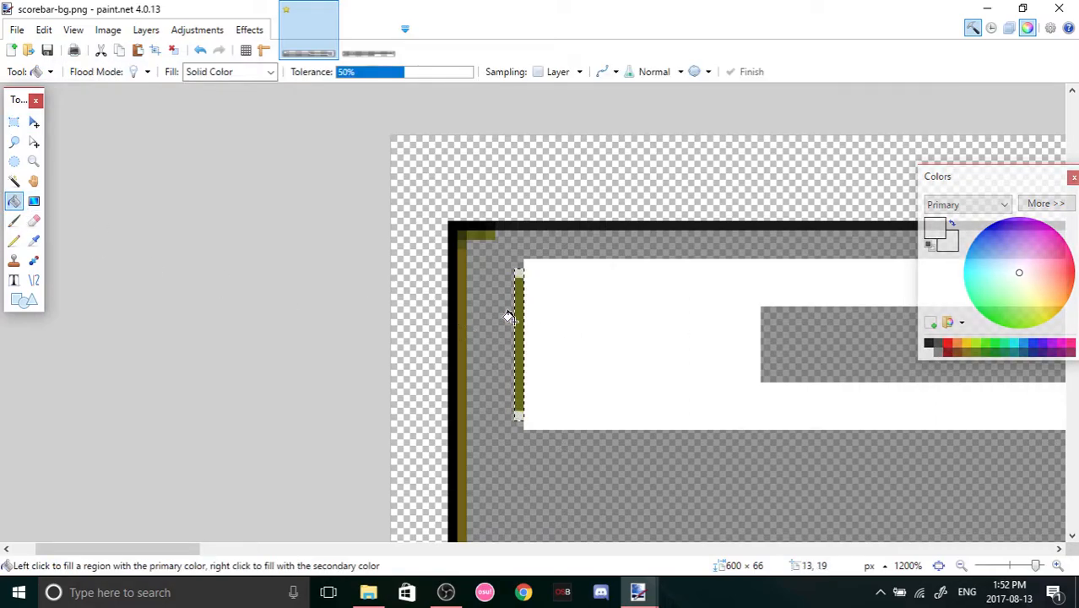
Fill the selected one-pixel-wide olive strip along the white frame's left edge with white.
{"action": "left_click", "coordinate": [518, 320]}
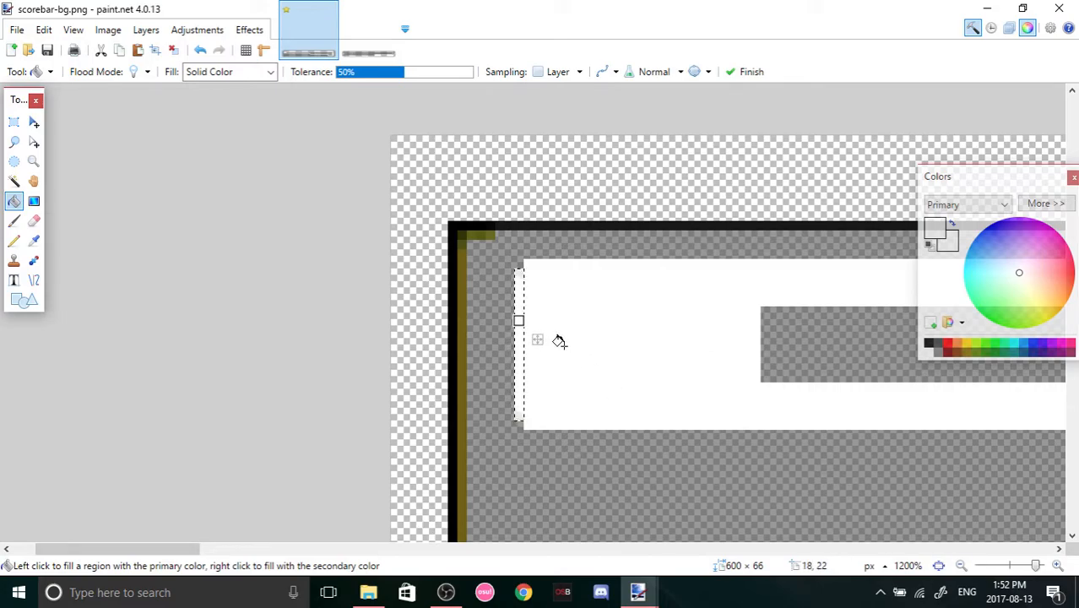
{"action": "left_click_drag", "start_coordinate": [517, 323], "coordinate": [517, 341]}
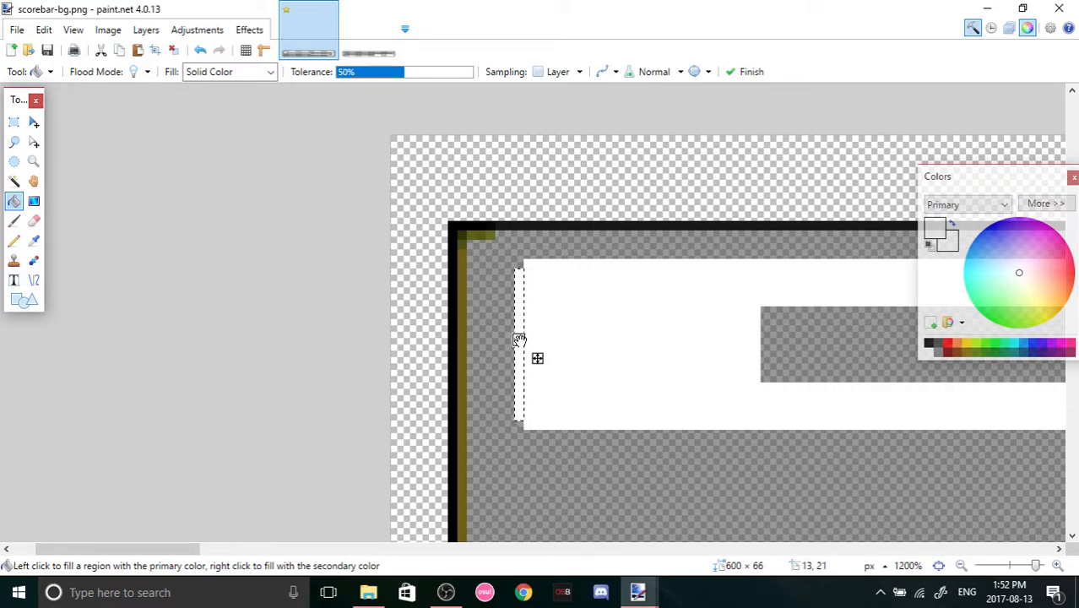
Select the 1 × 47 pixel olive strip along the white frame's right edge and fill it with white.
{"action": "left_click_drag", "start_coordinate": [163, 552], "coordinate": [951, 535]}
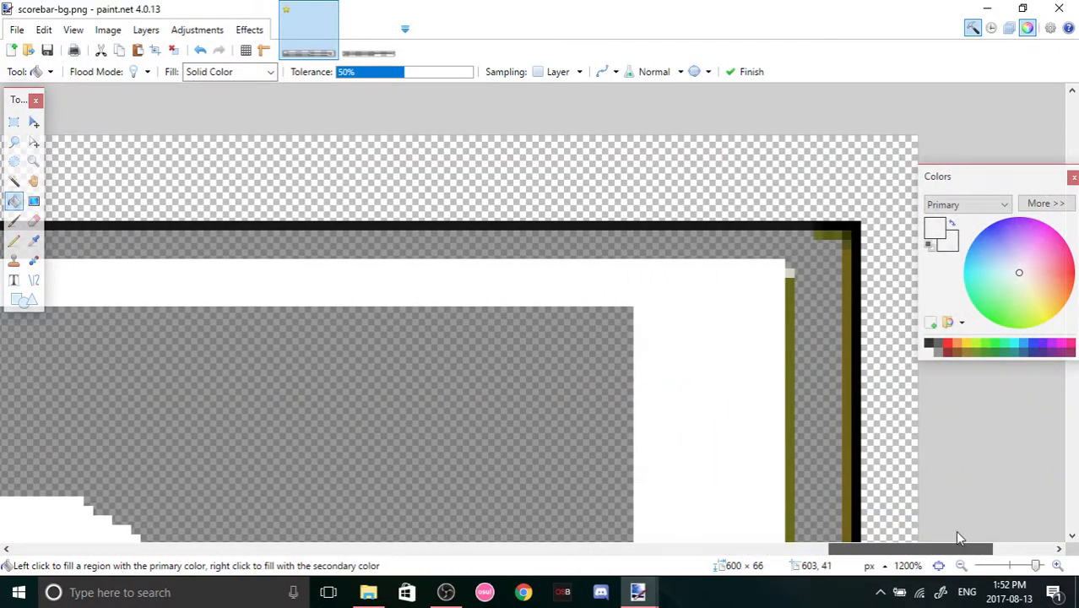
{"action": "scroll", "coordinate": [947, 441], "scroll_direction": "down", "scroll_amount": 2}
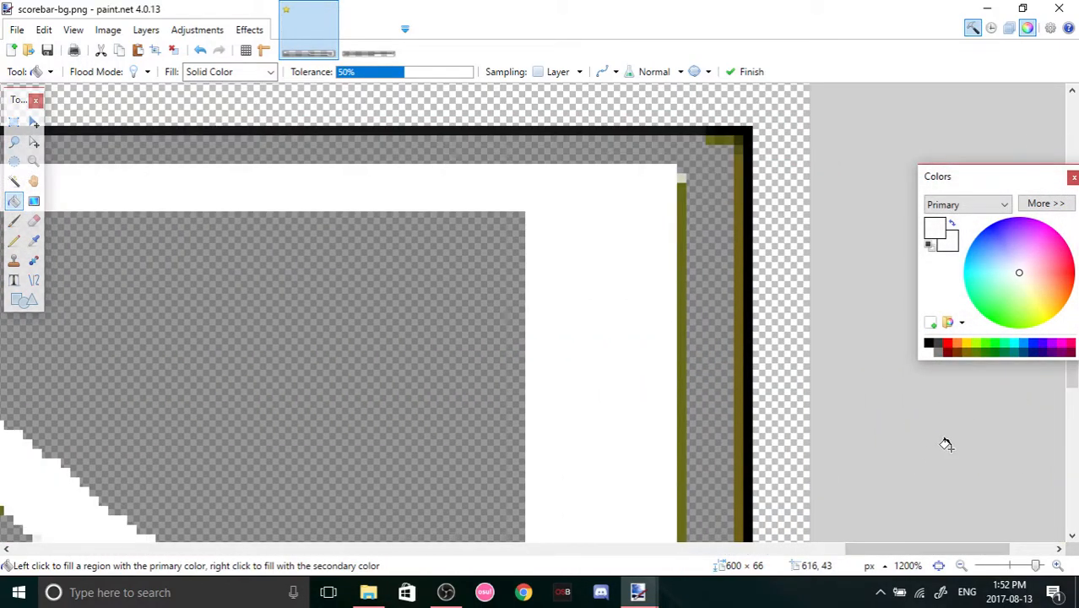
{"action": "left_click", "coordinate": [14, 121]}
{"action": "left_click_drag", "start_coordinate": [681, 179], "coordinate": [682, 441]}
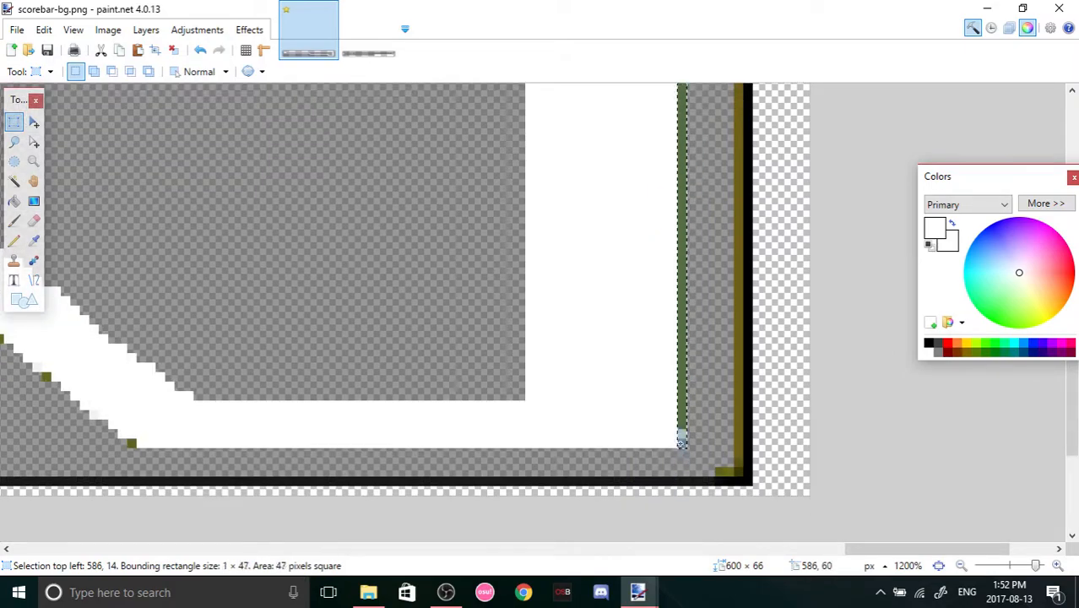
{"action": "left_click", "coordinate": [13, 201]}
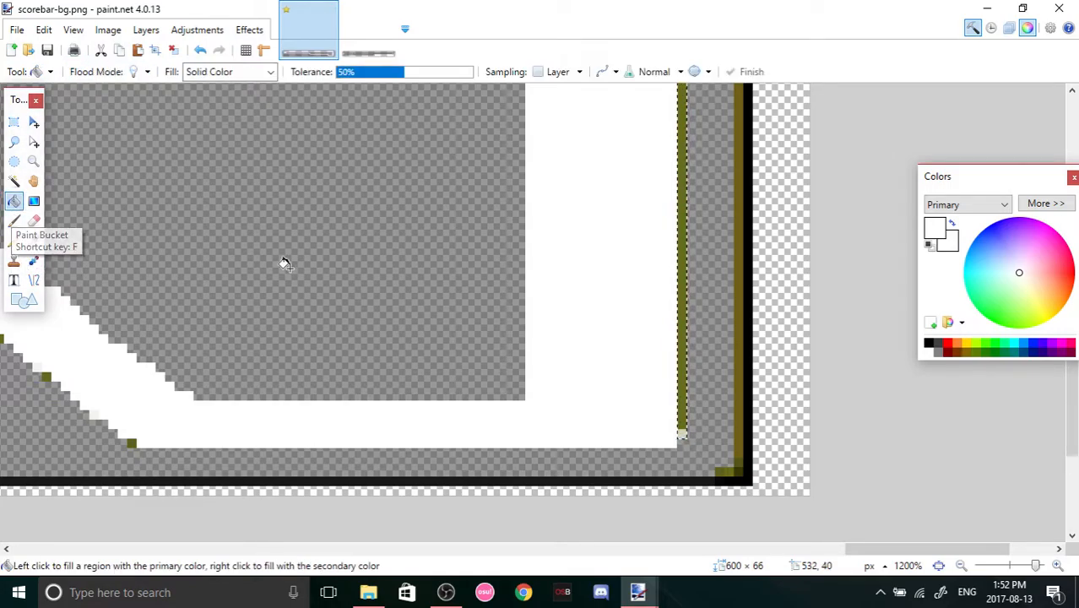
{"action": "left_click", "coordinate": [678, 308]}
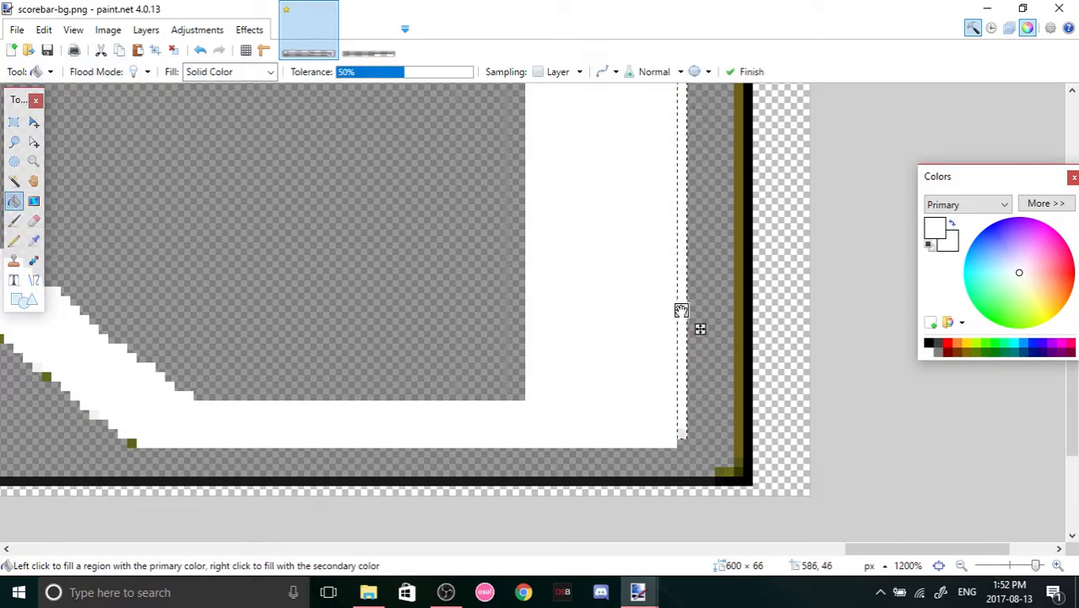
{"action": "scroll", "coordinate": [1023, 463], "scroll_direction": "up", "scroll_amount": 3}
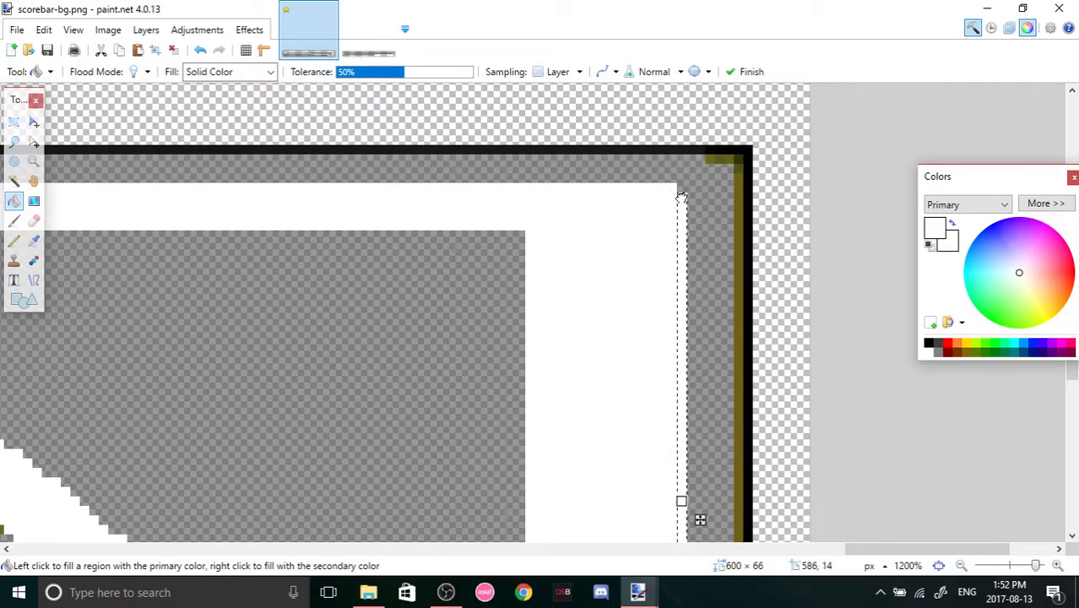
{"action": "scroll", "coordinate": [665, 299], "scroll_direction": "down", "scroll_amount": 5}
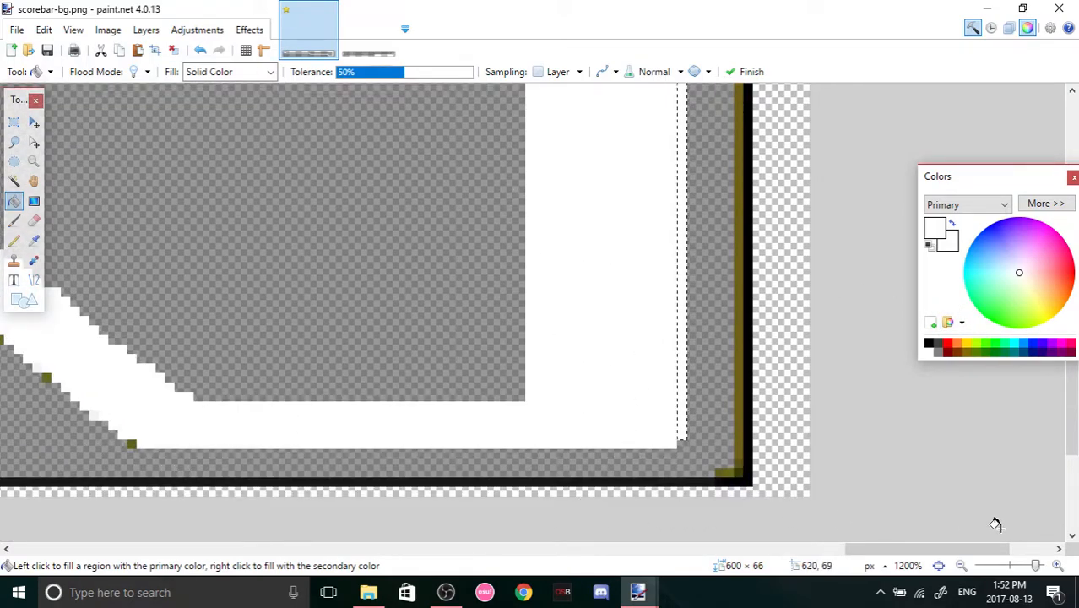
Select the single olive pixel at the lower end of the frame's diagonal, erase it and clear the selection.
{"action": "scroll", "coordinate": [1000, 574], "scroll_direction": "down", "scroll_amount": 2}
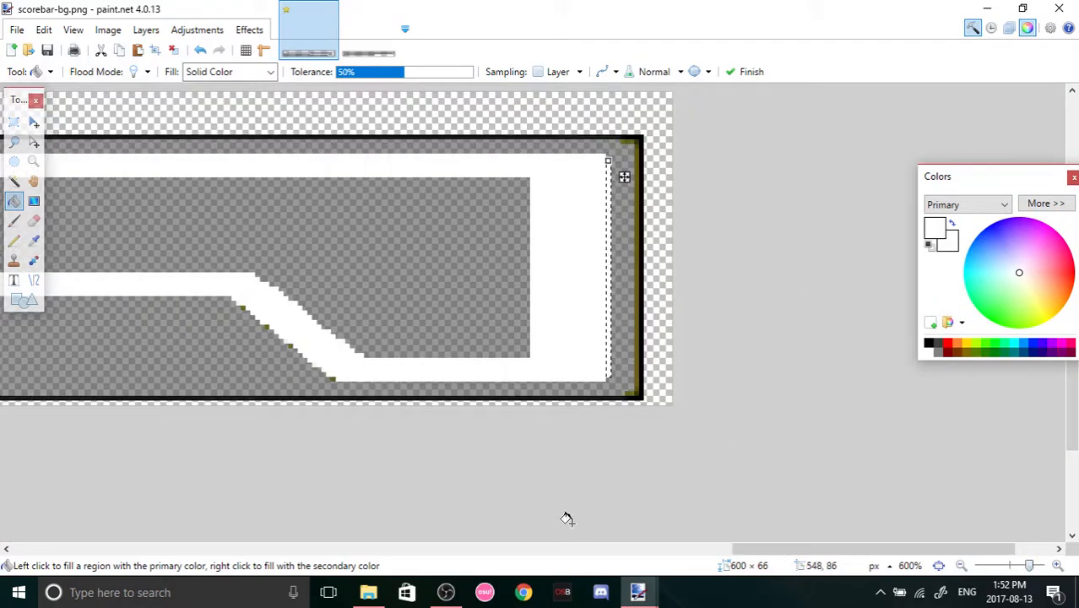
{"action": "scroll", "coordinate": [1047, 565], "scroll_direction": "up", "scroll_amount": 4}
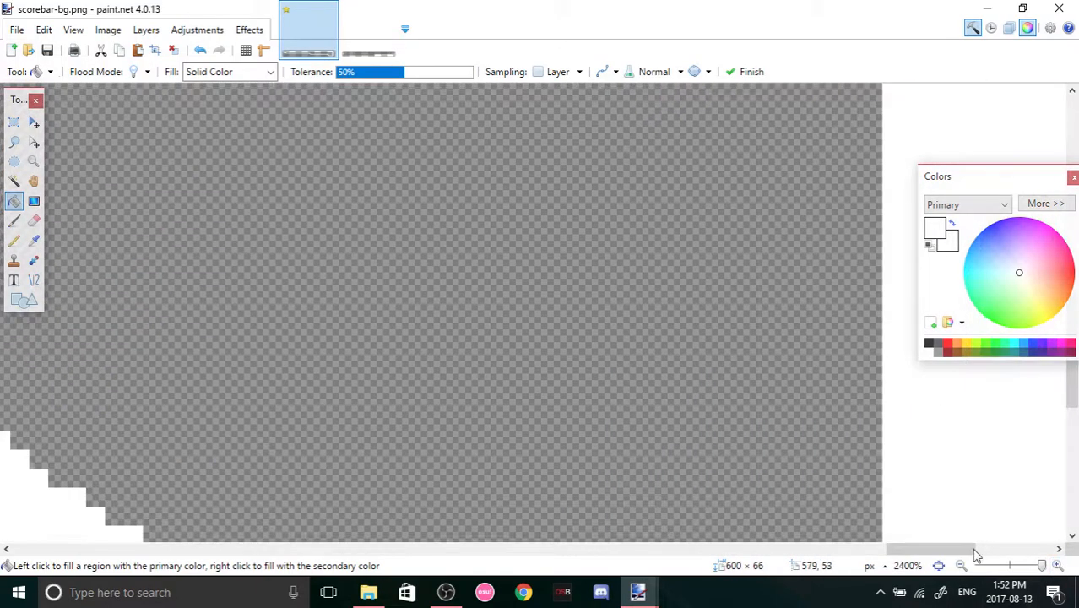
{"action": "left_click", "coordinate": [960, 566]}
{"action": "left_click", "coordinate": [960, 566]}
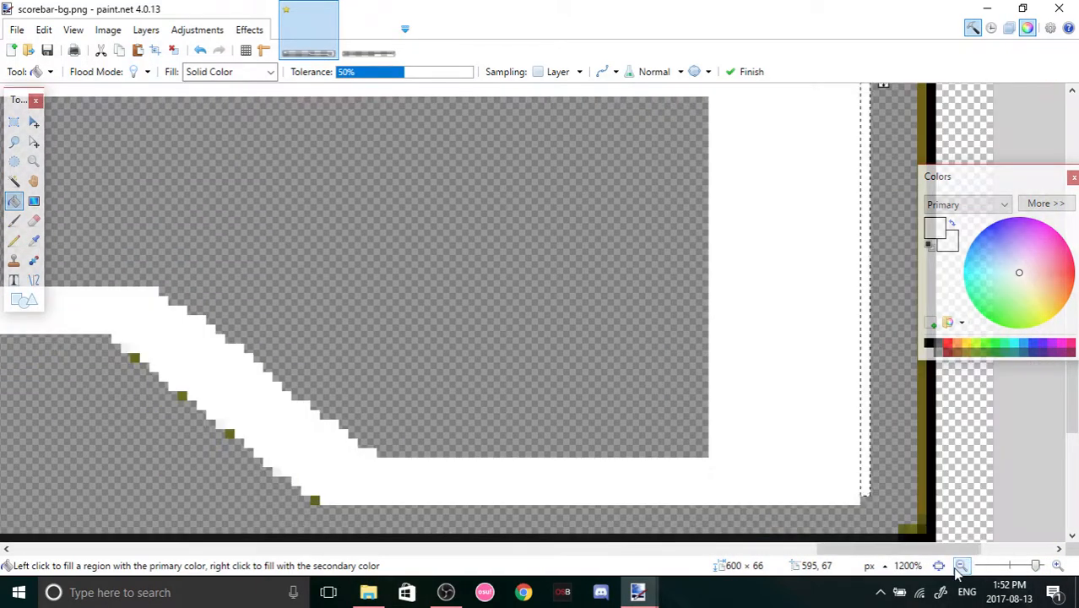
{"action": "left_click", "coordinate": [960, 566]}
{"action": "left_click_drag", "start_coordinate": [793, 549], "coordinate": [735, 549]}
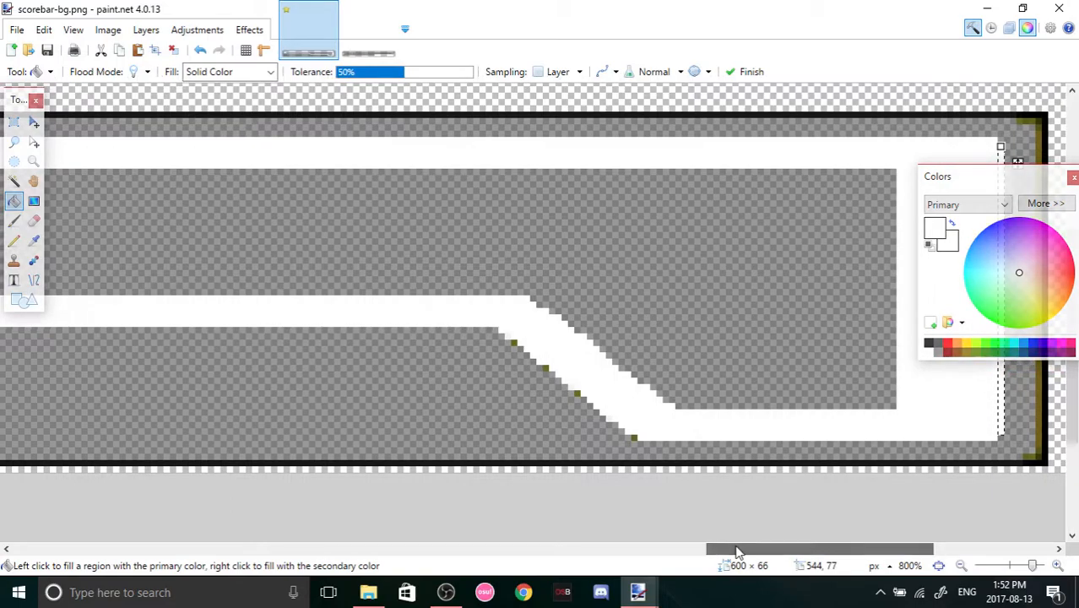
{"action": "left_click", "coordinate": [14, 123]}
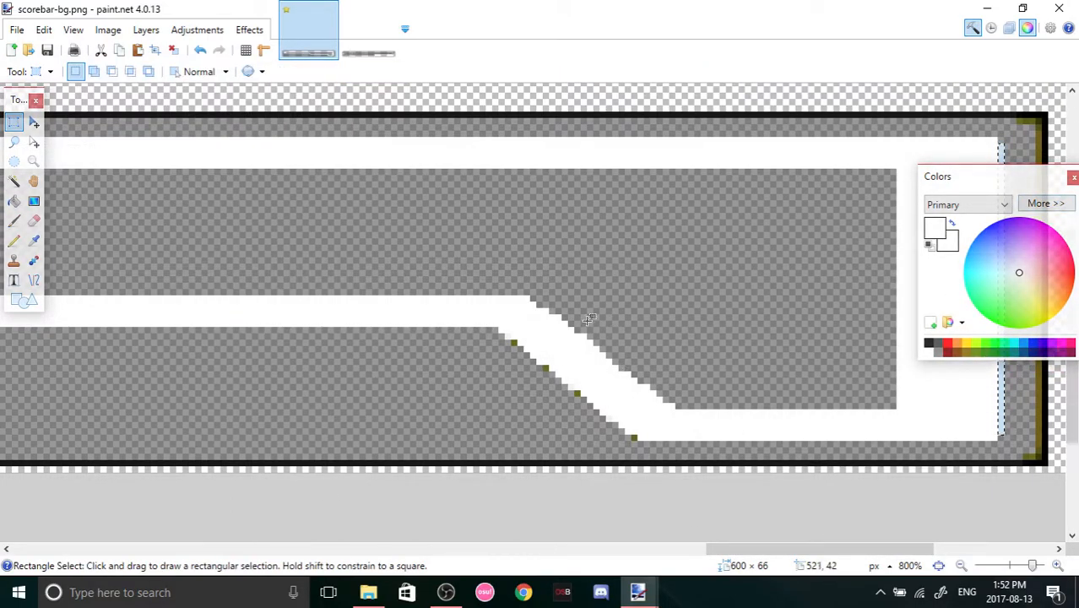
{"action": "left_click_drag", "start_coordinate": [634, 435], "coordinate": [643, 438]}
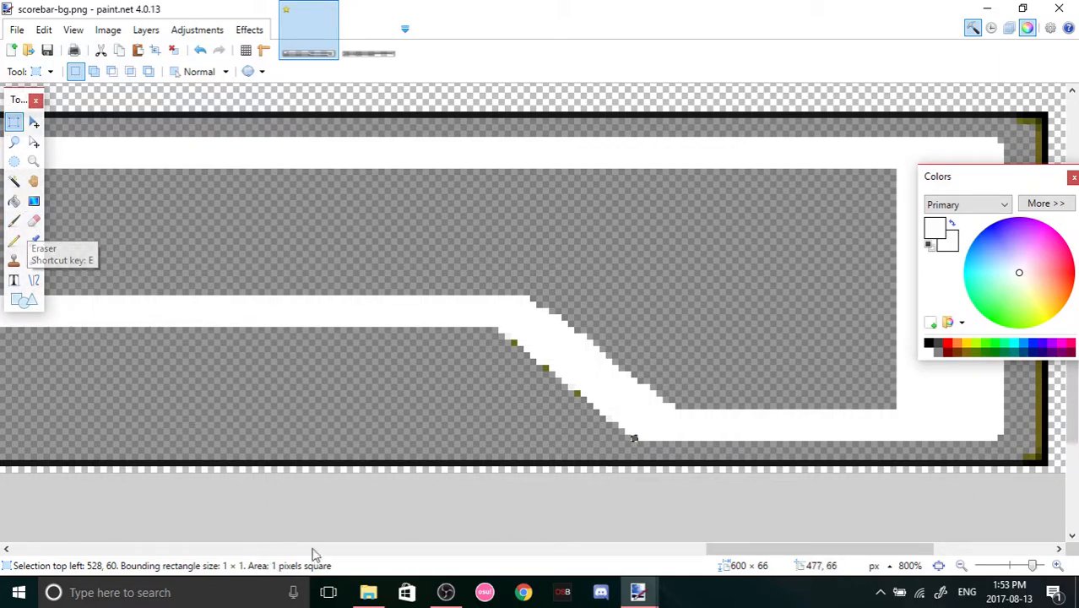
{"action": "key", "text": "ctrl+d"}
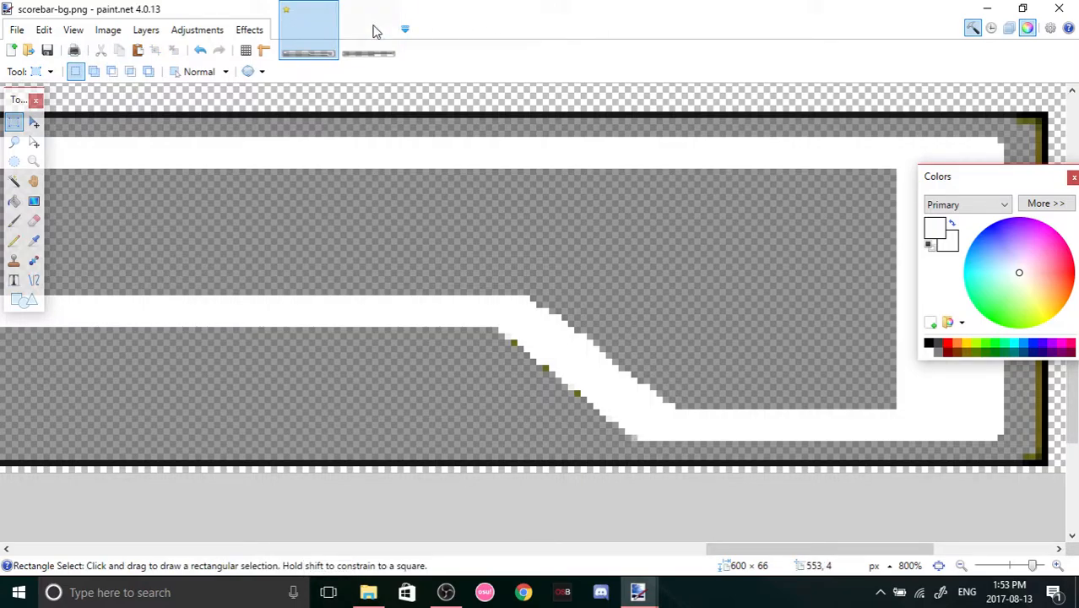
Pick the translucent grey background colour from the other open scorebar image and return to the 600 × 66 image.
{"action": "left_click", "coordinate": [353, 27]}
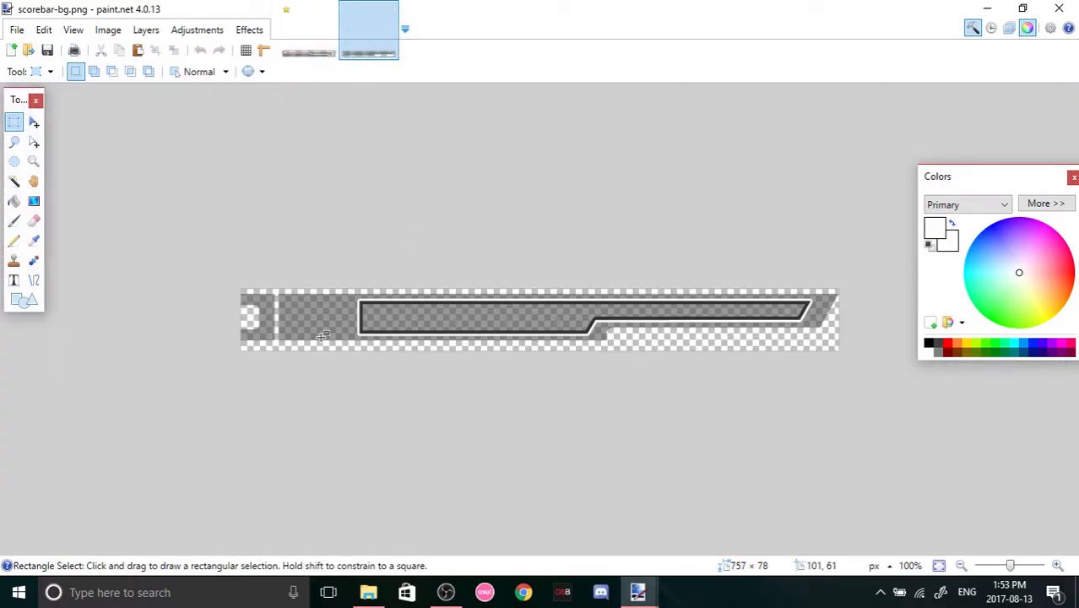
{"action": "left_click", "coordinate": [34, 241]}
{"action": "left_click", "coordinate": [312, 332]}
{"action": "key", "text": "ctrl+Tab"}
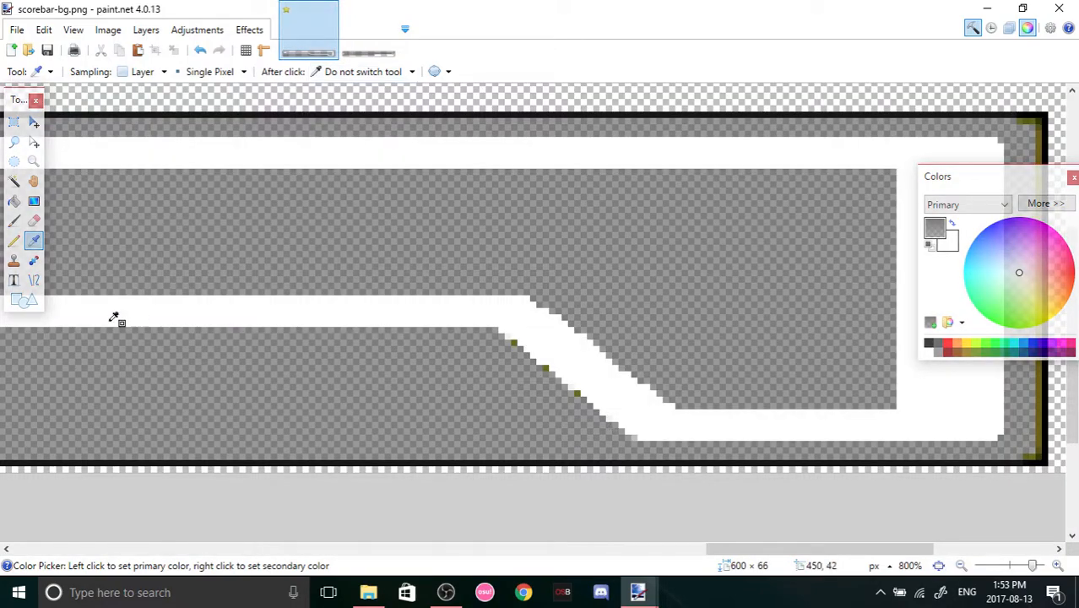
Try to flood-fill the erased pixel at the diagonal's lower end with the picked grey, and undo the fill.
{"action": "left_click", "coordinate": [1059, 566]}
{"action": "left_click", "coordinate": [1059, 566]}
{"action": "left_click", "coordinate": [1059, 566]}
{"action": "scroll", "coordinate": [902, 365], "scroll_direction": "down", "scroll_amount": 4}
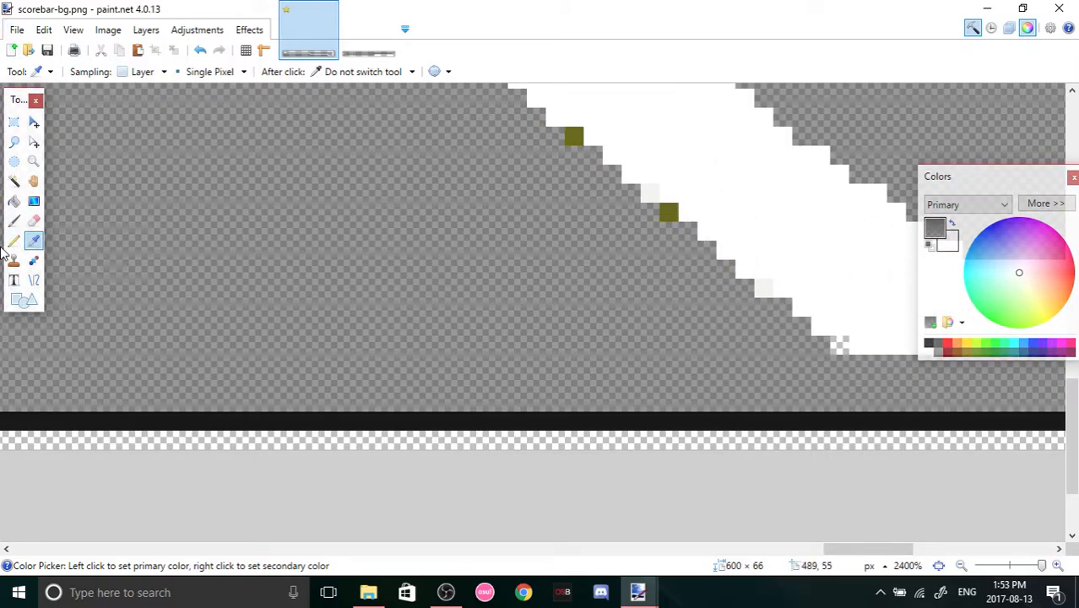
{"action": "left_click", "coordinate": [13, 201]}
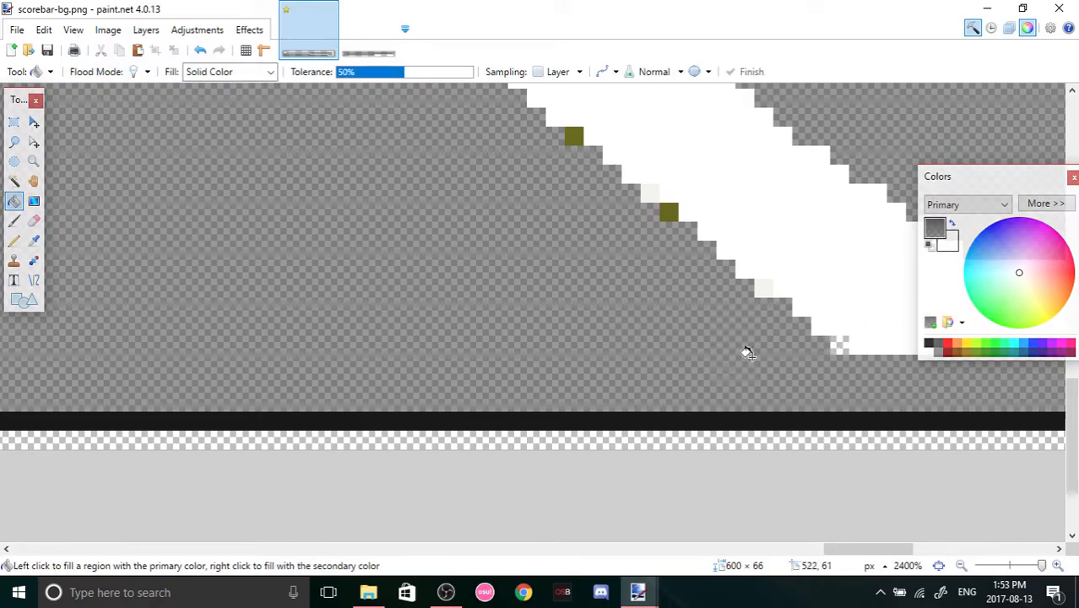
{"action": "left_click", "coordinate": [832, 341]}
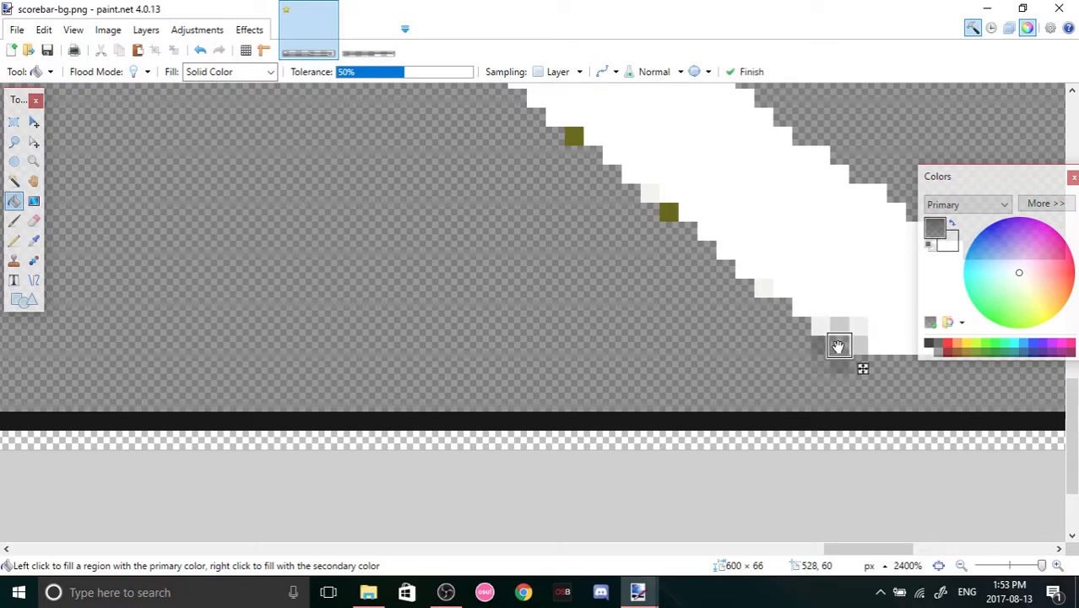
{"action": "key", "text": "ctrl+z"}
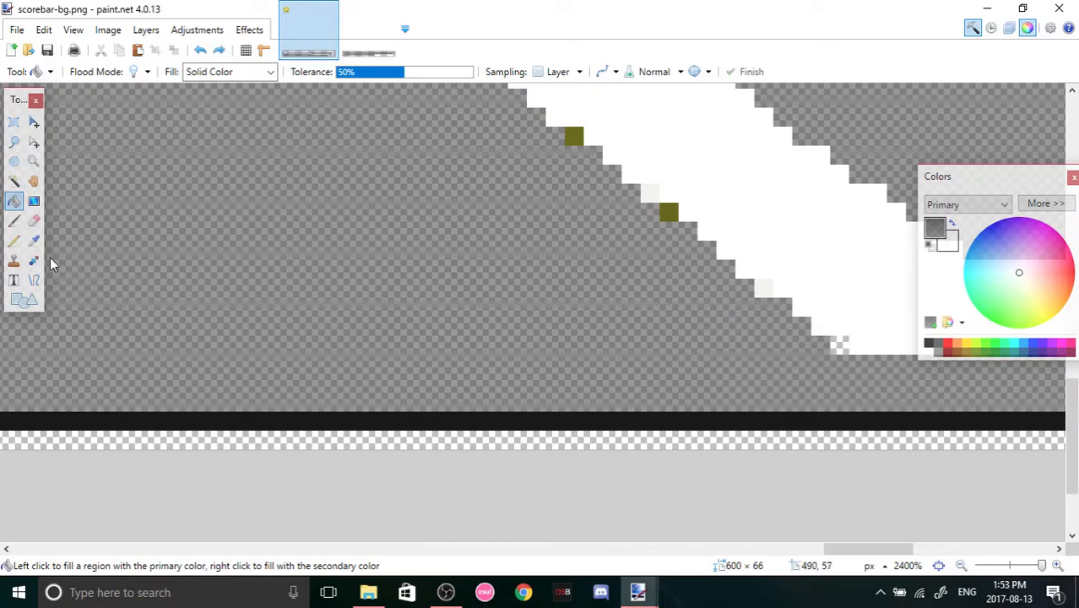
Select the erased pixel at the diagonal's lower end with the Magic Wand and fill it with the picked grey.
{"action": "left_click", "coordinate": [13, 182]}
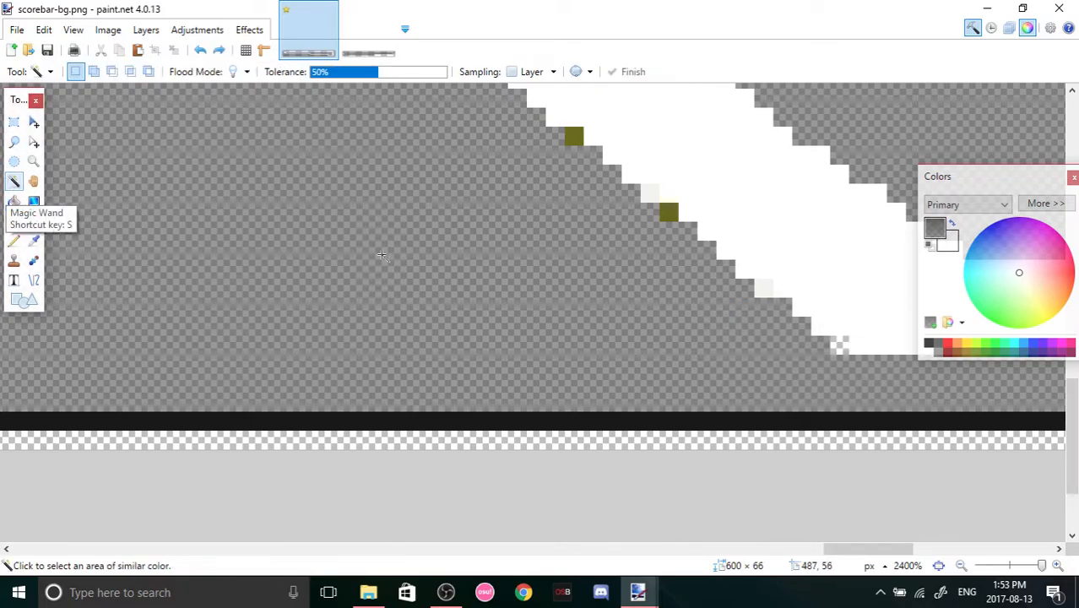
{"action": "left_click", "coordinate": [838, 344]}
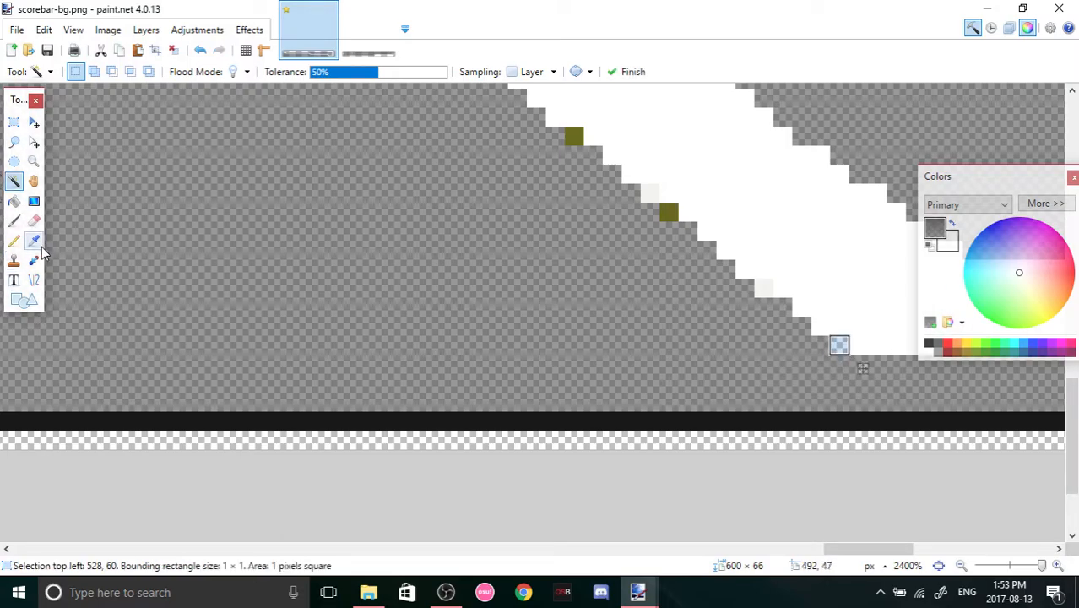
{"action": "left_click", "coordinate": [14, 202]}
{"action": "left_click", "coordinate": [842, 346]}
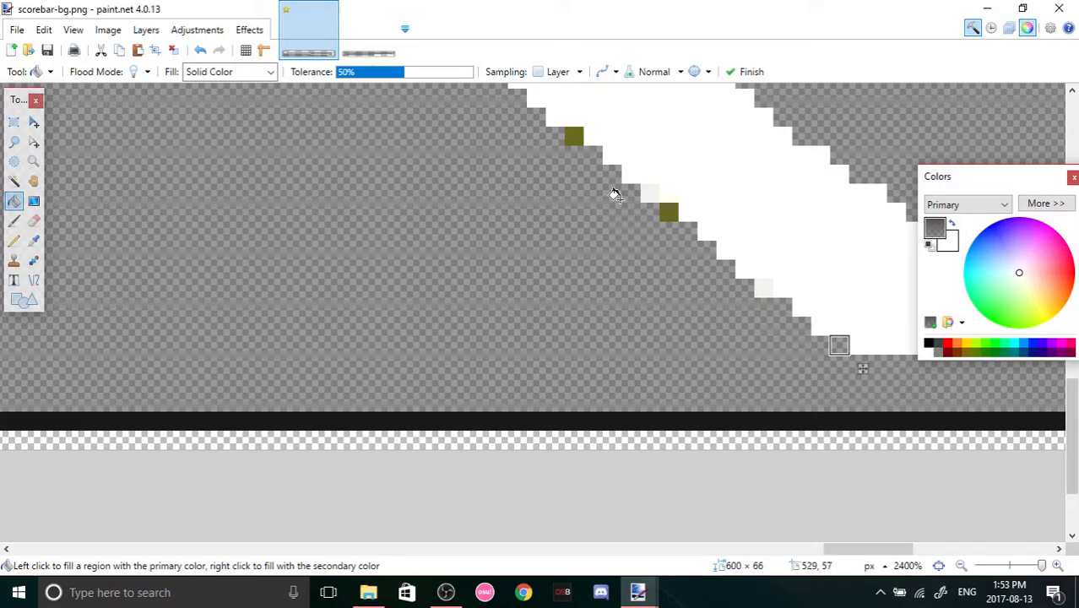
Select the lowest remaining olive pixel on the diagonal's lower edge, set the primary colour to white and fill the pixel.
{"action": "left_click", "coordinate": [961, 565]}
{"action": "left_click", "coordinate": [961, 566]}
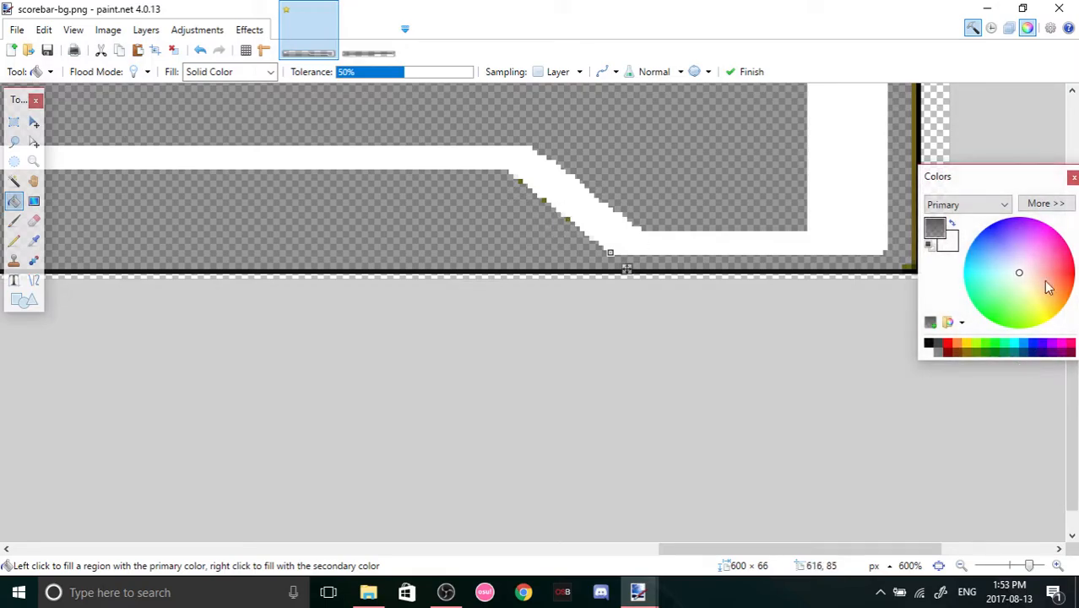
{"action": "left_click", "coordinate": [1074, 177]}
{"action": "scroll", "coordinate": [1076, 338], "scroll_direction": "up", "scroll_amount": 3}
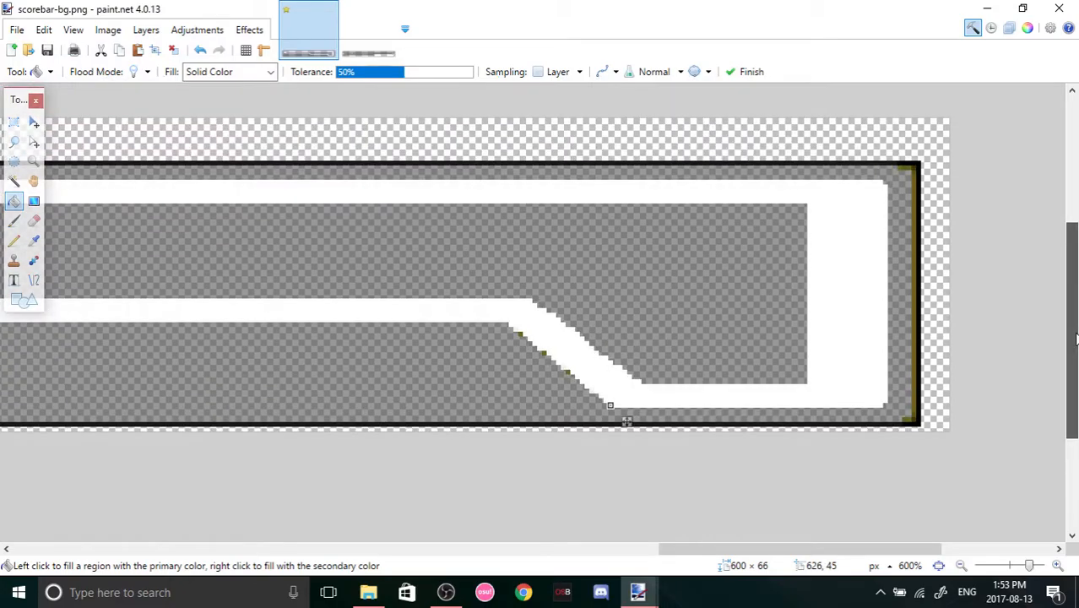
{"action": "scroll", "coordinate": [1076, 338], "scroll_direction": "down", "scroll_amount": 1}
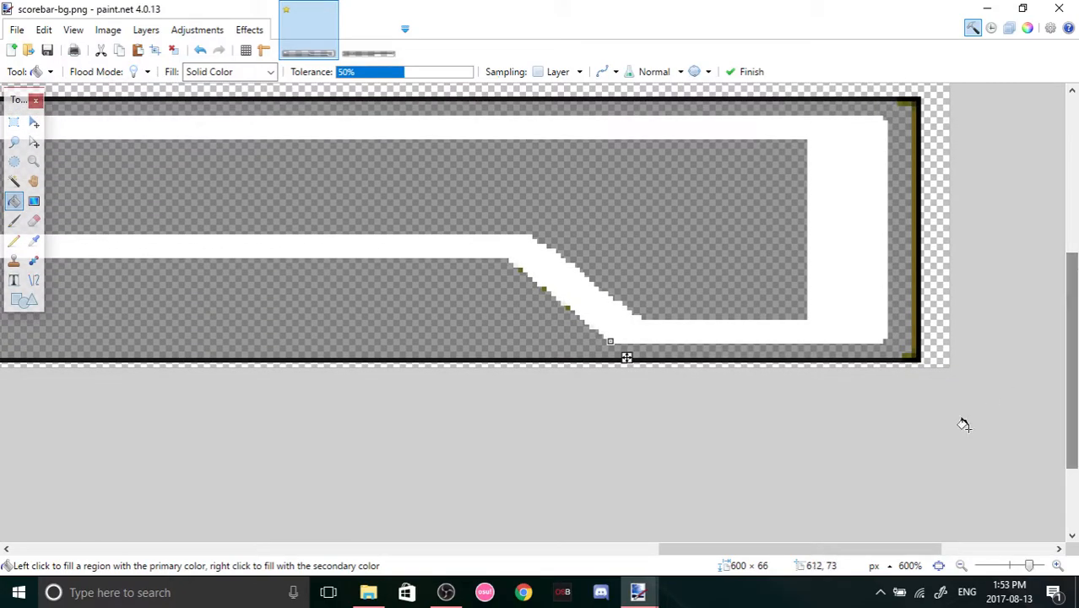
{"action": "left_click", "coordinate": [1056, 566]}
{"action": "left_click", "coordinate": [1056, 566]}
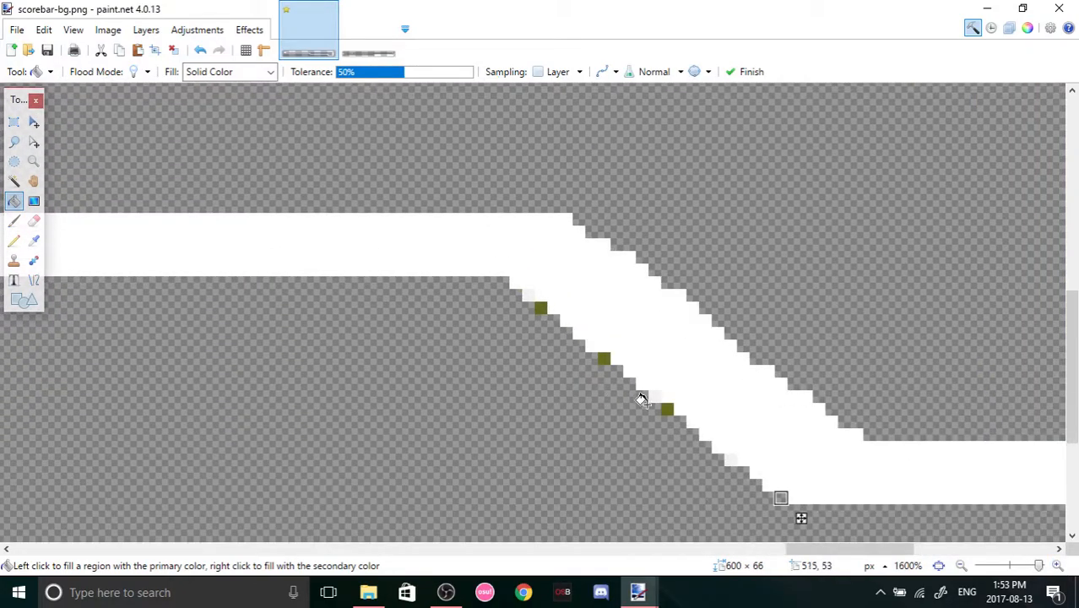
{"action": "left_click", "coordinate": [13, 124]}
{"action": "mouse_move", "coordinate": [667, 411]}
{"action": "left_mouse_down"}
{"action": "mouse_move", "coordinate": [675, 415]}
{"action": "mouse_move", "coordinate": [667, 410]}
{"action": "left_mouse_up"}
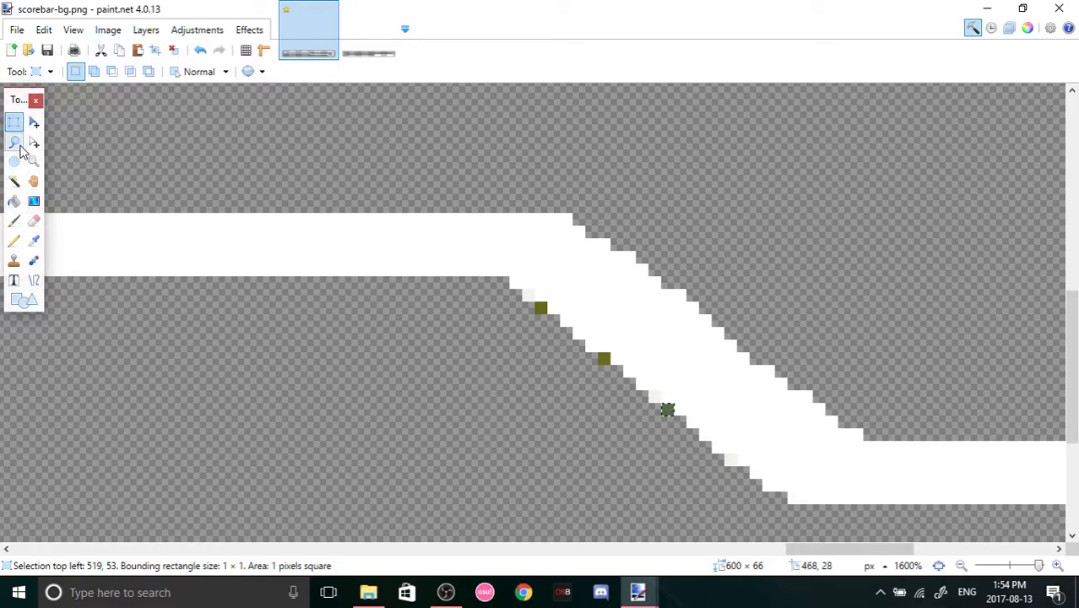
{"action": "left_click", "coordinate": [1027, 28]}
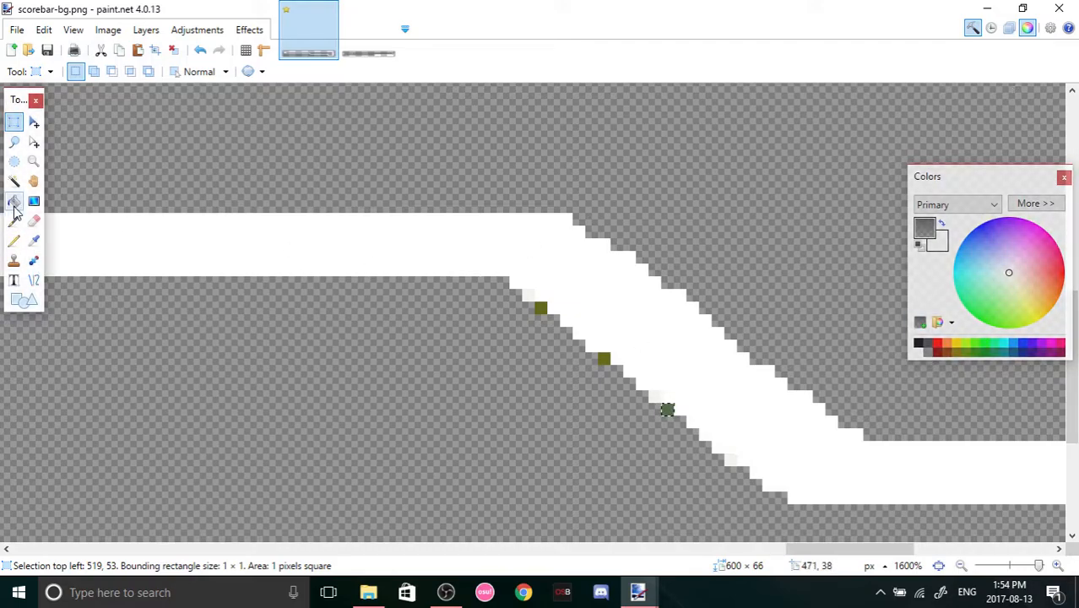
{"action": "left_click", "coordinate": [14, 201]}
{"action": "left_click", "coordinate": [919, 345]}
{"action": "left_click", "coordinate": [919, 353]}
{"action": "left_click", "coordinate": [667, 408]}
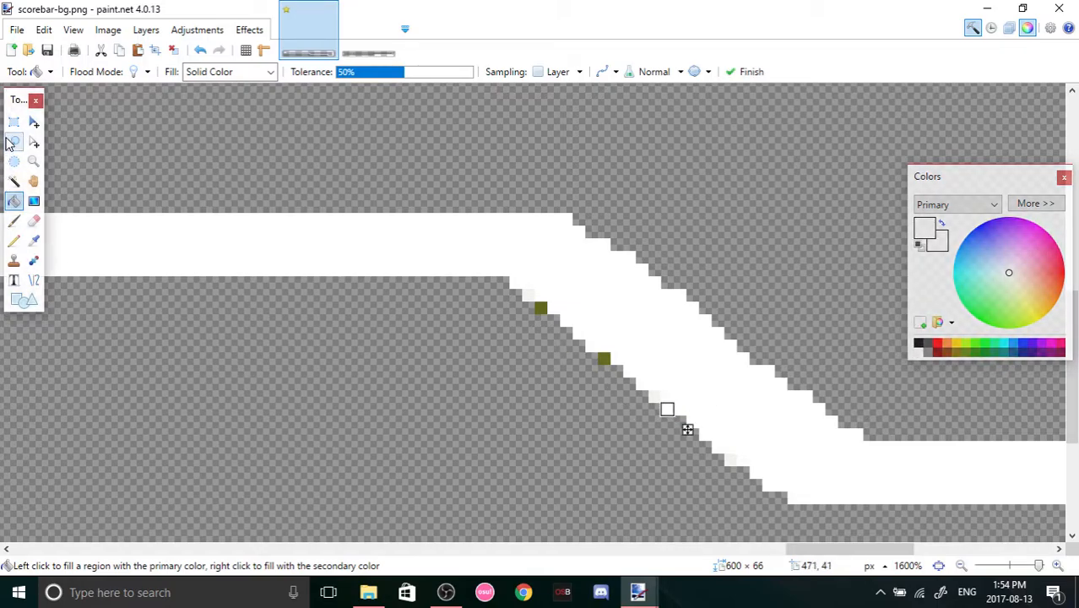
Select the olive pixel midway along the diagonal's lower edge with Rectangle Select and fill it with white.
{"action": "left_click", "coordinate": [14, 180]}
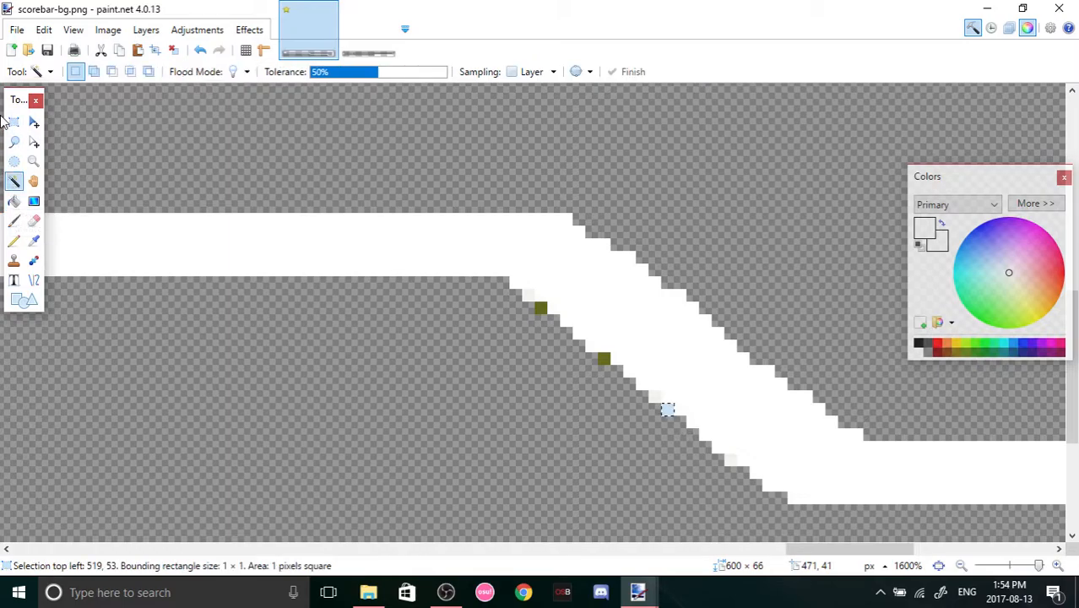
{"action": "left_click", "coordinate": [14, 124]}
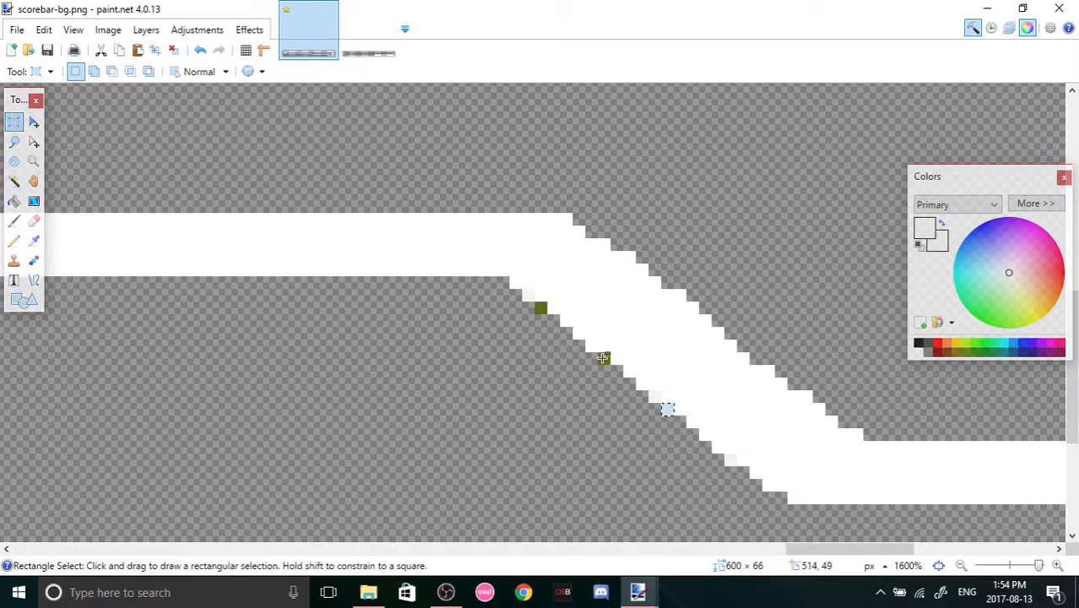
{"action": "left_click", "coordinate": [602, 359]}
{"action": "left_click_drag", "start_coordinate": [606, 361], "coordinate": [584, 356]}
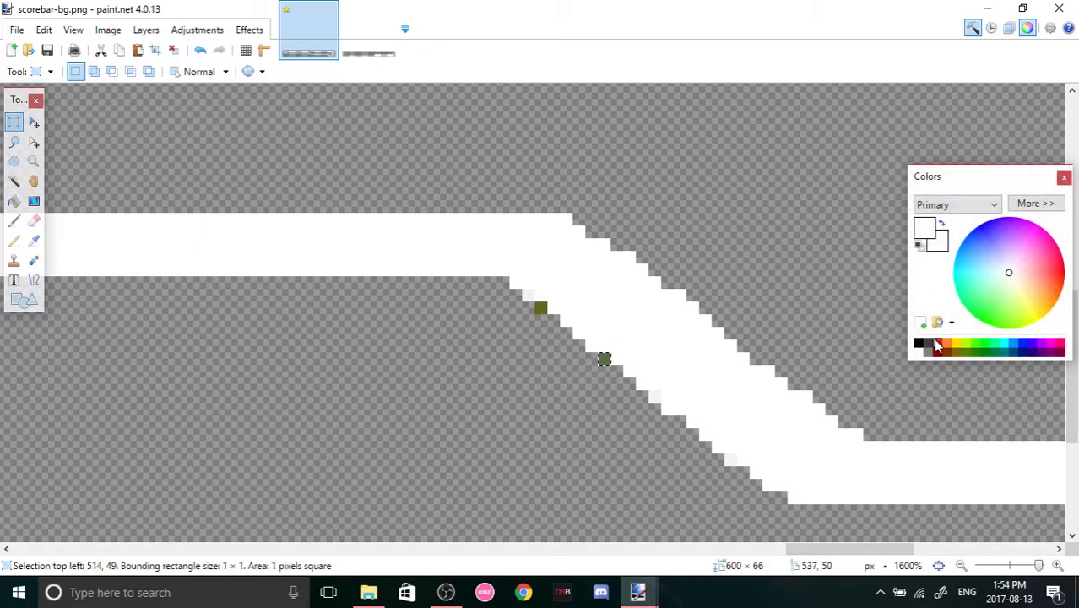
{"action": "left_click", "coordinate": [13, 201]}
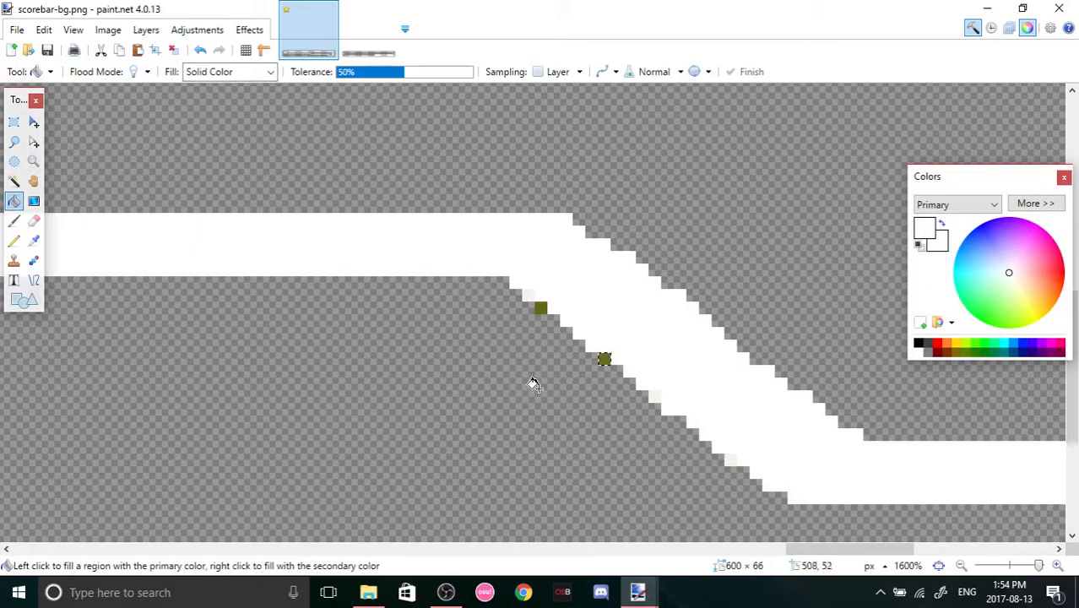
{"action": "left_click", "coordinate": [605, 360]}
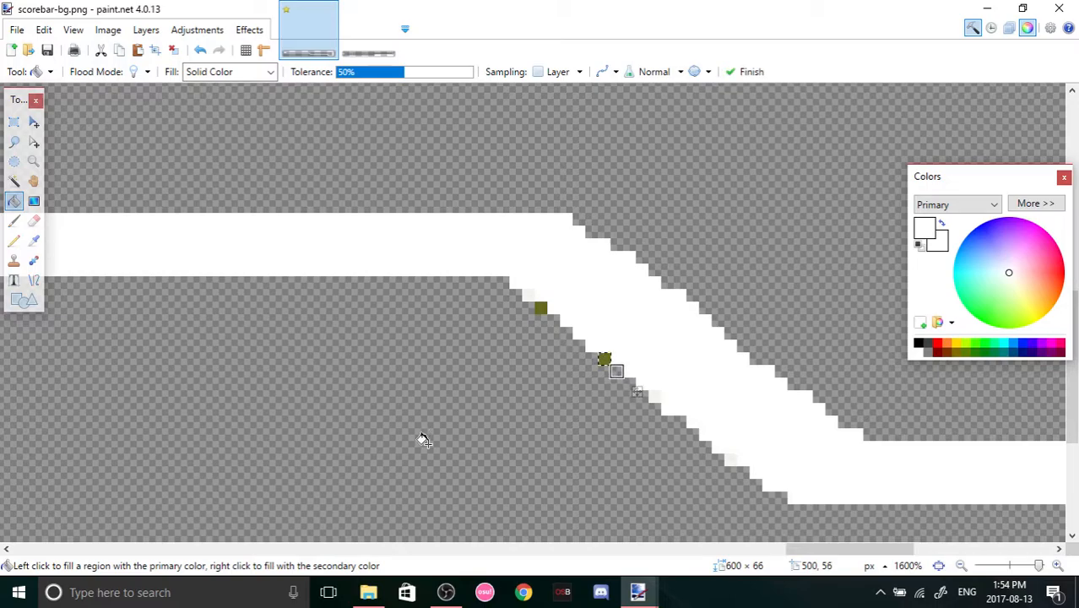
{"action": "key", "text": "Return"}
{"action": "left_click", "coordinate": [603, 359]}
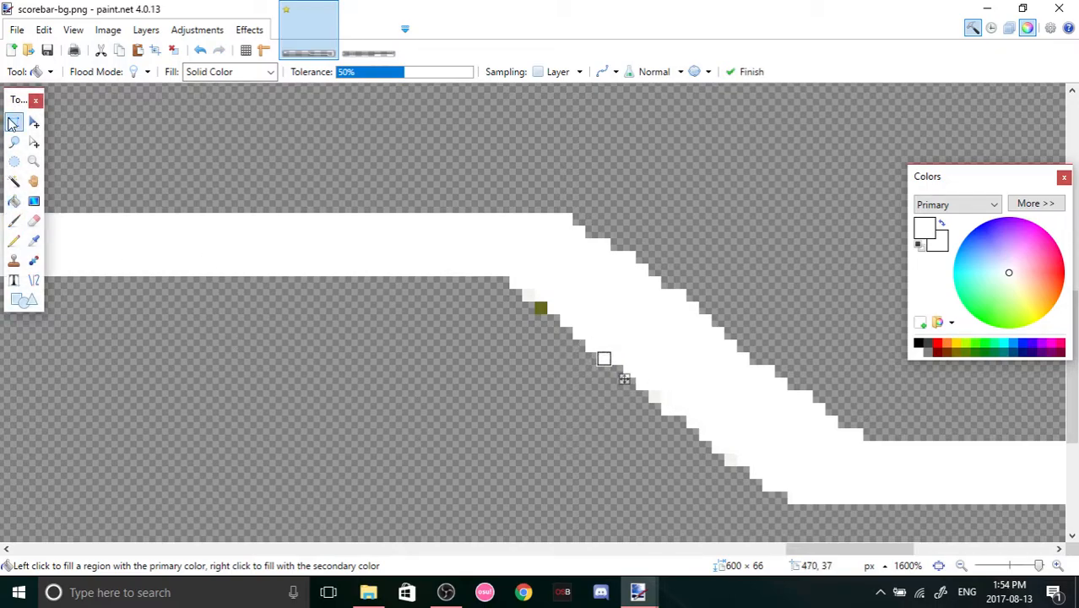
Select the last olive pixel at the upper end of the diagonal's lower edge and fill it with white.
{"action": "left_click", "coordinate": [13, 124]}
{"action": "left_click", "coordinate": [542, 305]}
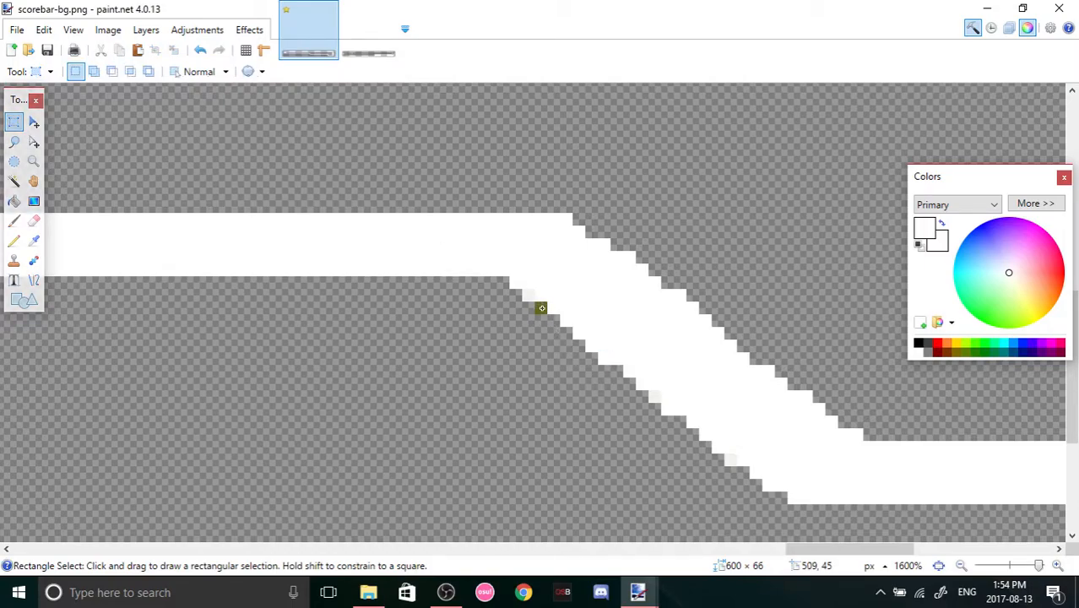
{"action": "left_click_drag", "start_coordinate": [543, 313], "coordinate": [556, 319]}
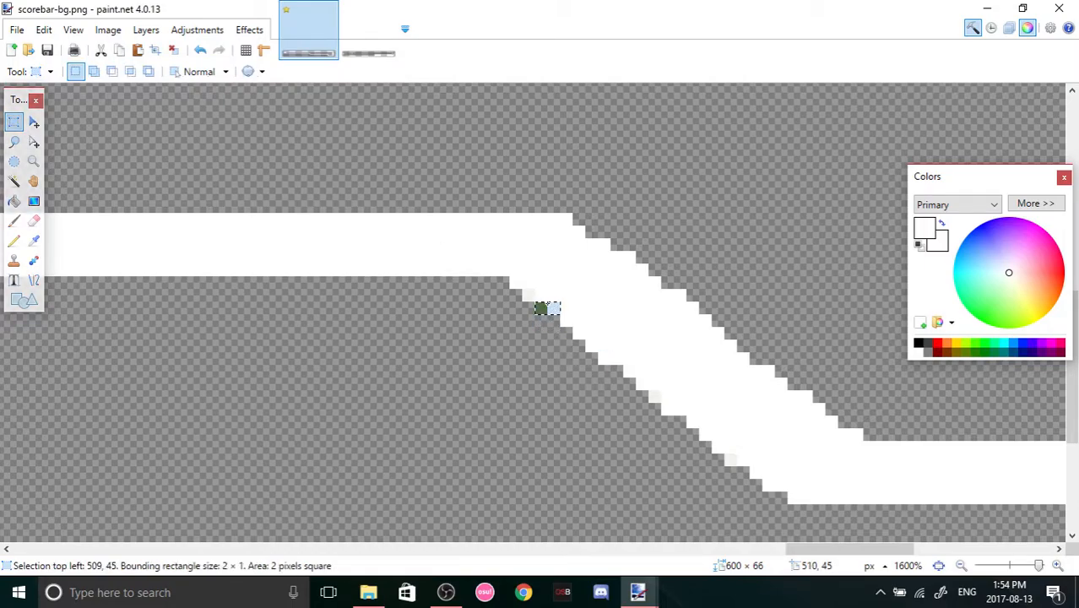
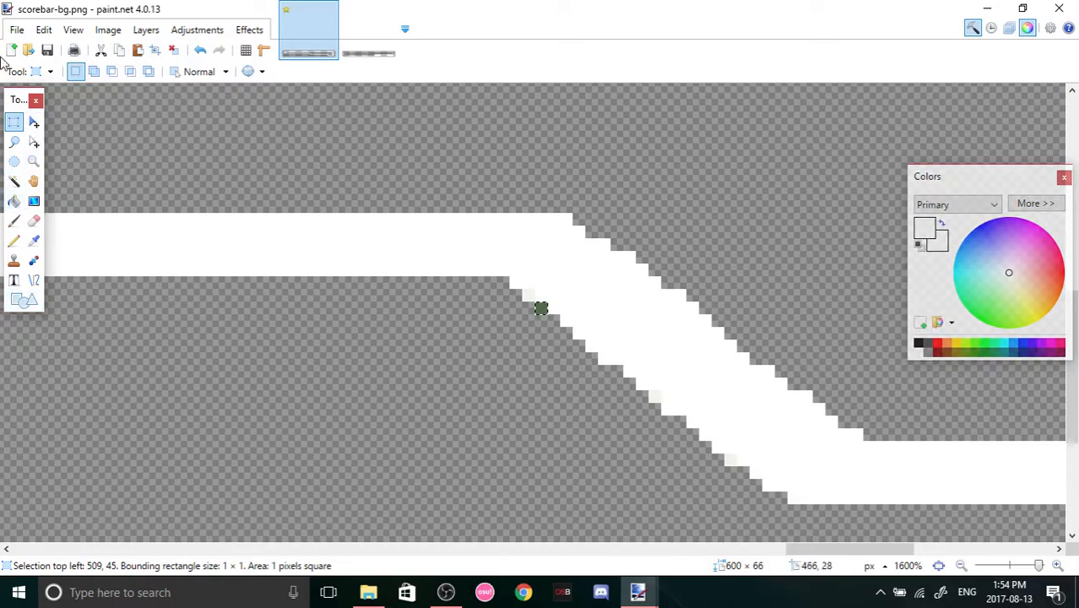
{"action": "left_click", "coordinate": [13, 201]}
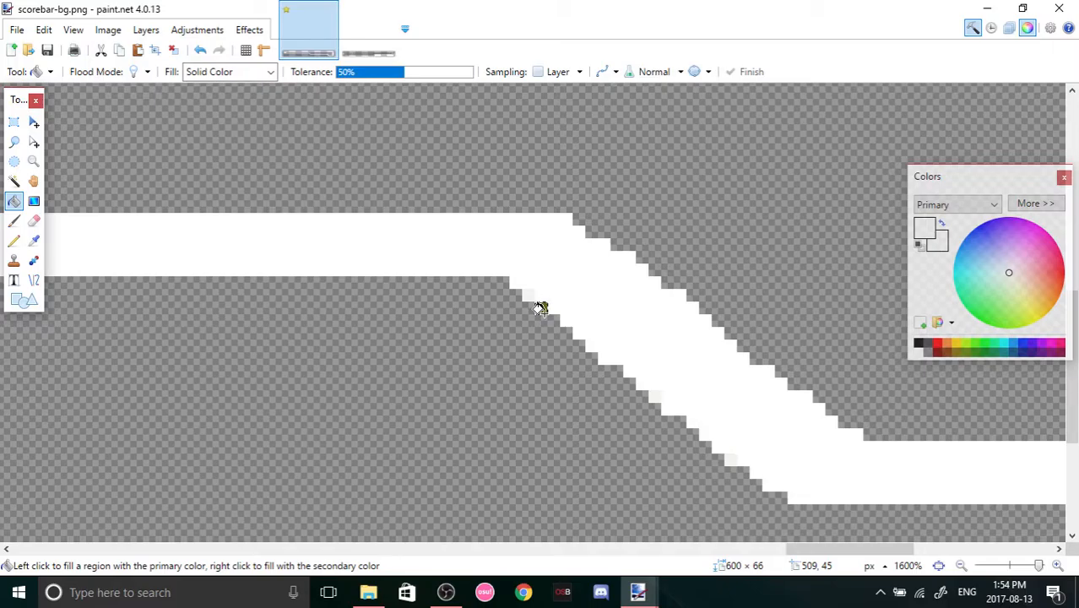
Select the whole white frame with the Magic Wand, fill it with white and clear the selection.
{"action": "left_click", "coordinate": [1016, 565]}
{"action": "left_click", "coordinate": [1018, 566]}
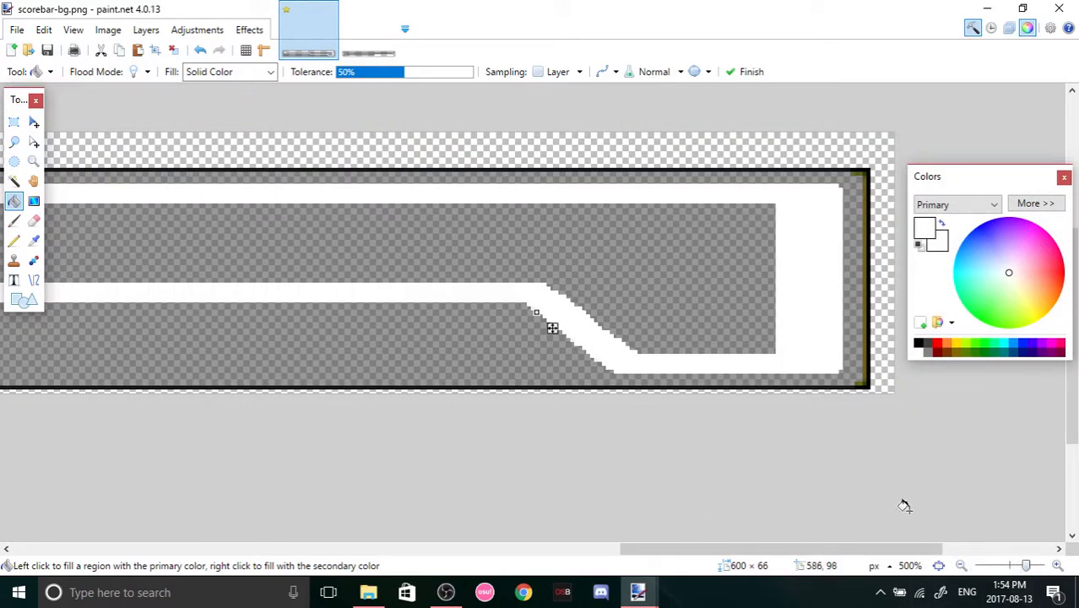
{"action": "left_click_drag", "start_coordinate": [874, 549], "coordinate": [53, 333]}
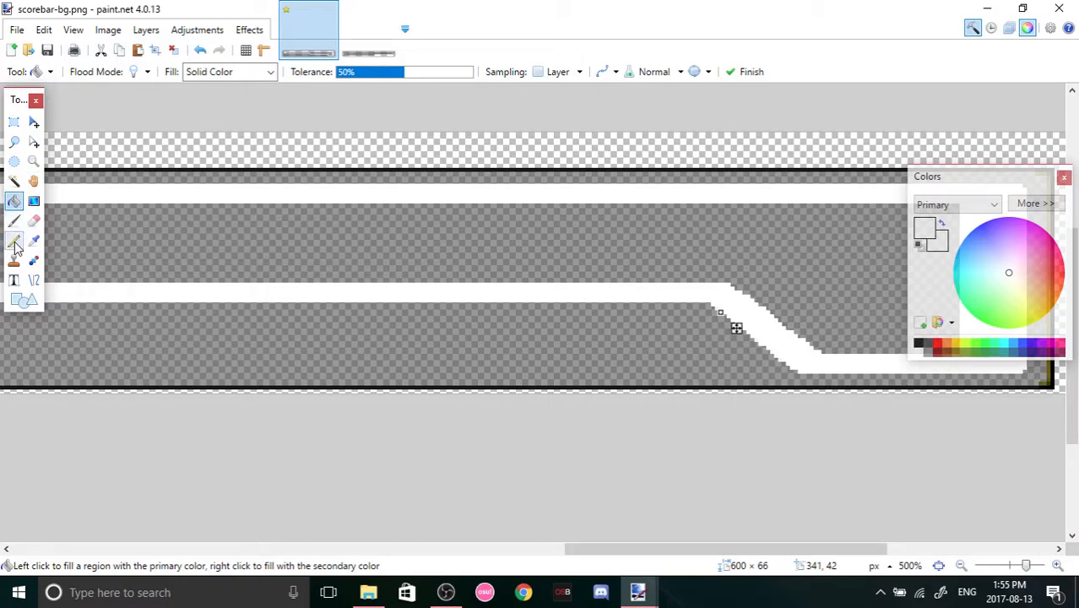
{"action": "left_click", "coordinate": [13, 180]}
{"action": "left_click", "coordinate": [396, 296]}
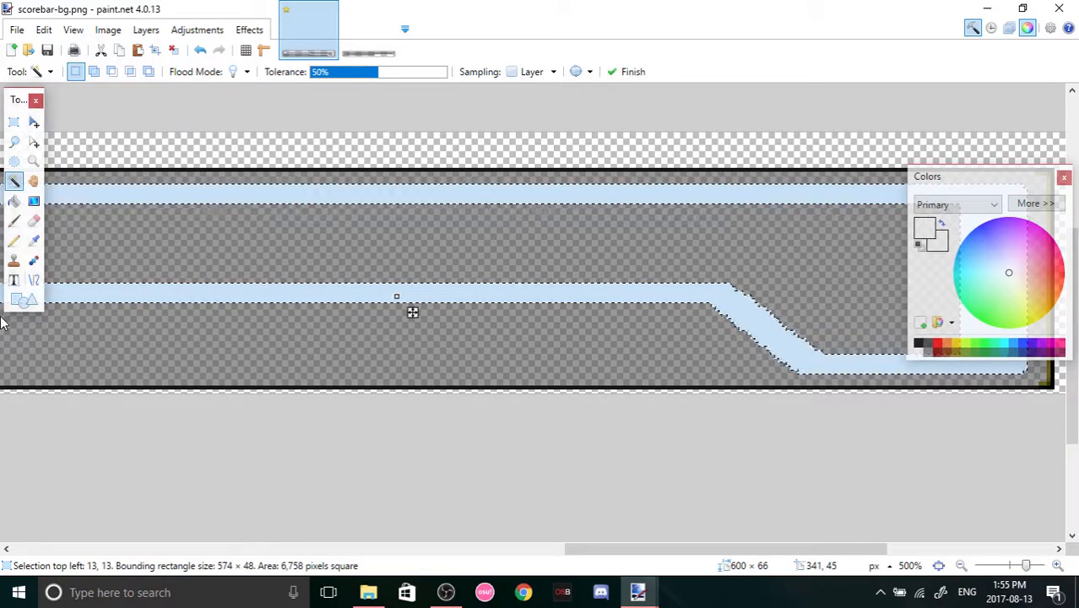
{"action": "left_click", "coordinate": [19, 201]}
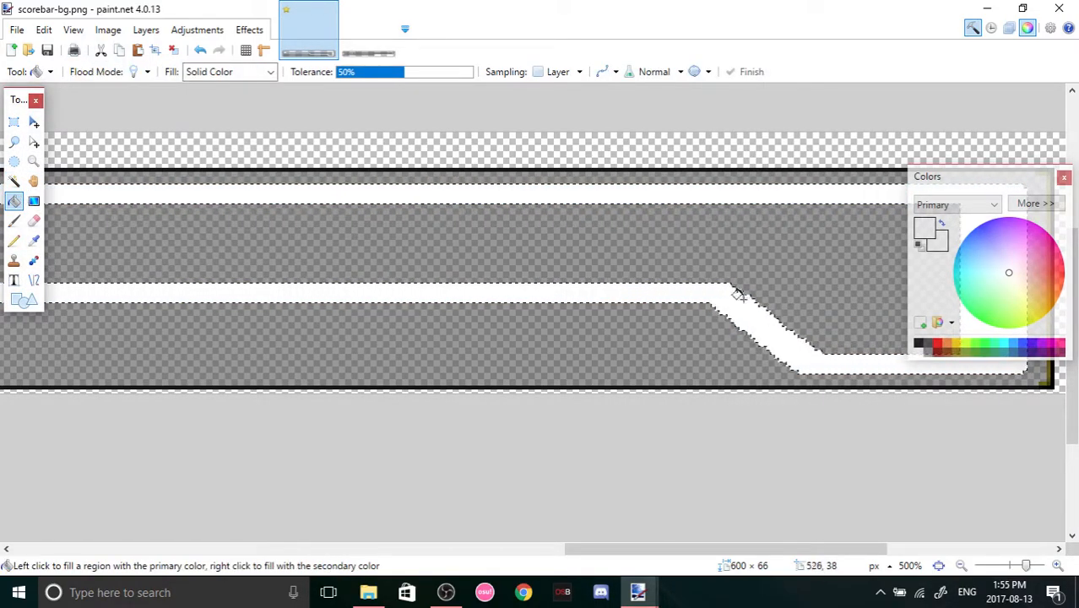
{"action": "left_click", "coordinate": [709, 300]}
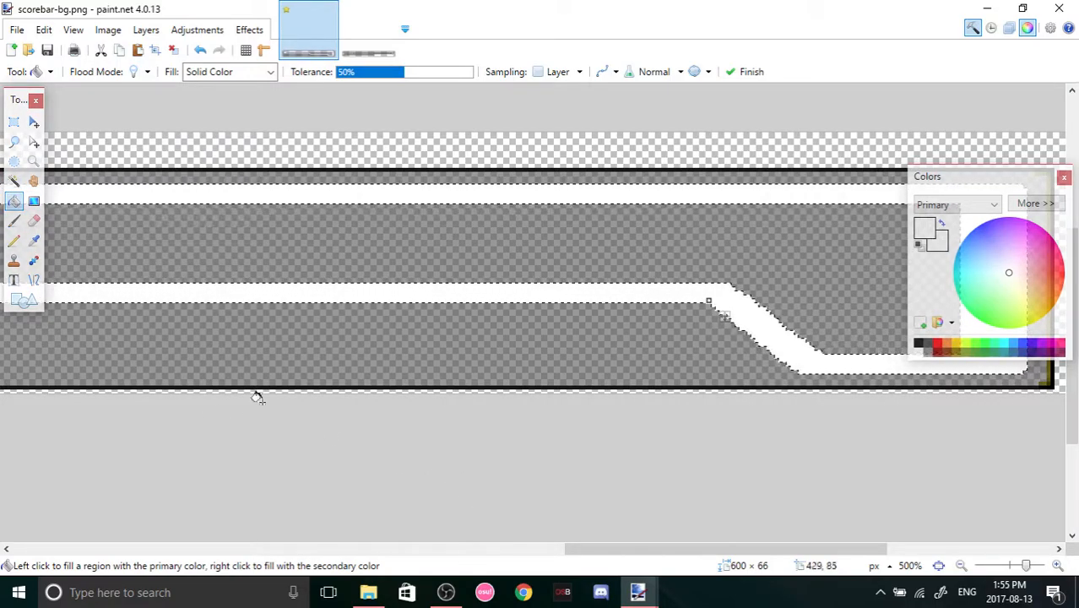
{"action": "key", "text": "Return"}
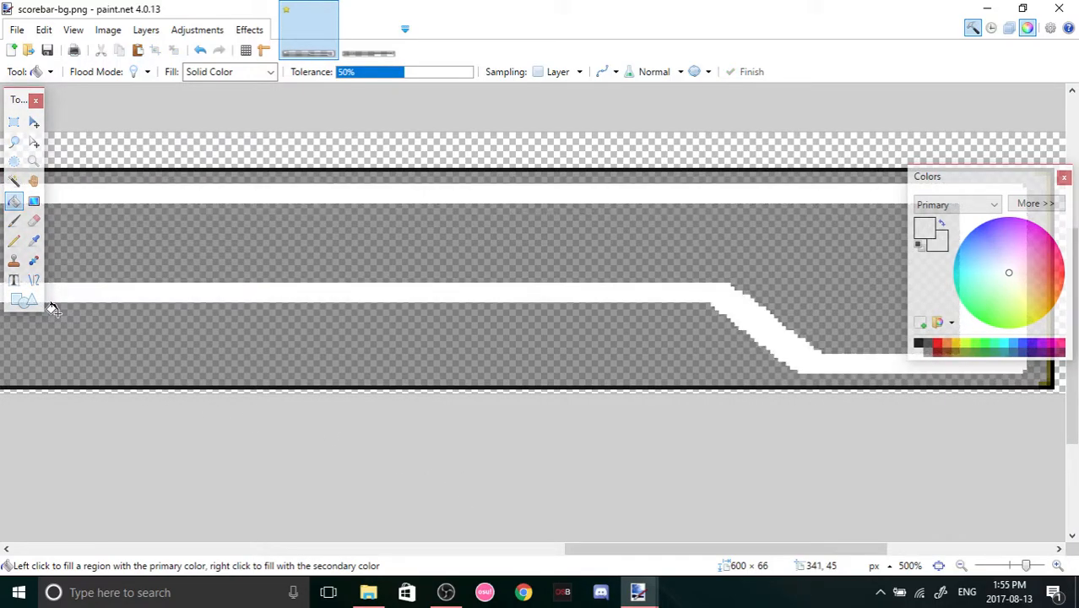
Select the 11 × 2 px olive patch in the image's lower-left corner, inside the black border, and erase it.
{"action": "left_click_drag", "start_coordinate": [794, 554], "coordinate": [180, 501]}
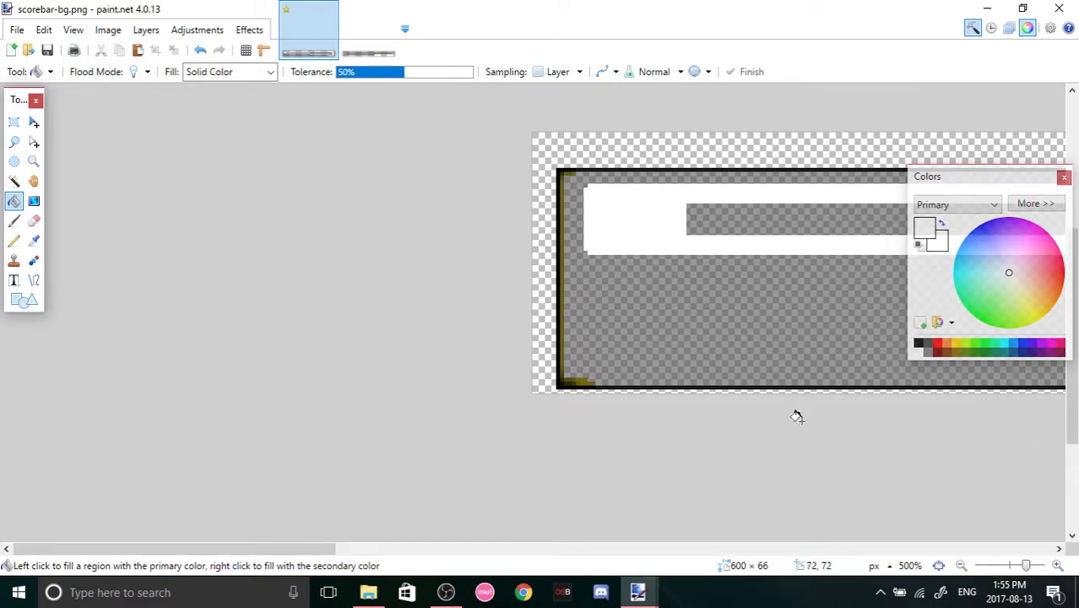
{"action": "left_click_drag", "start_coordinate": [311, 553], "coordinate": [367, 555]}
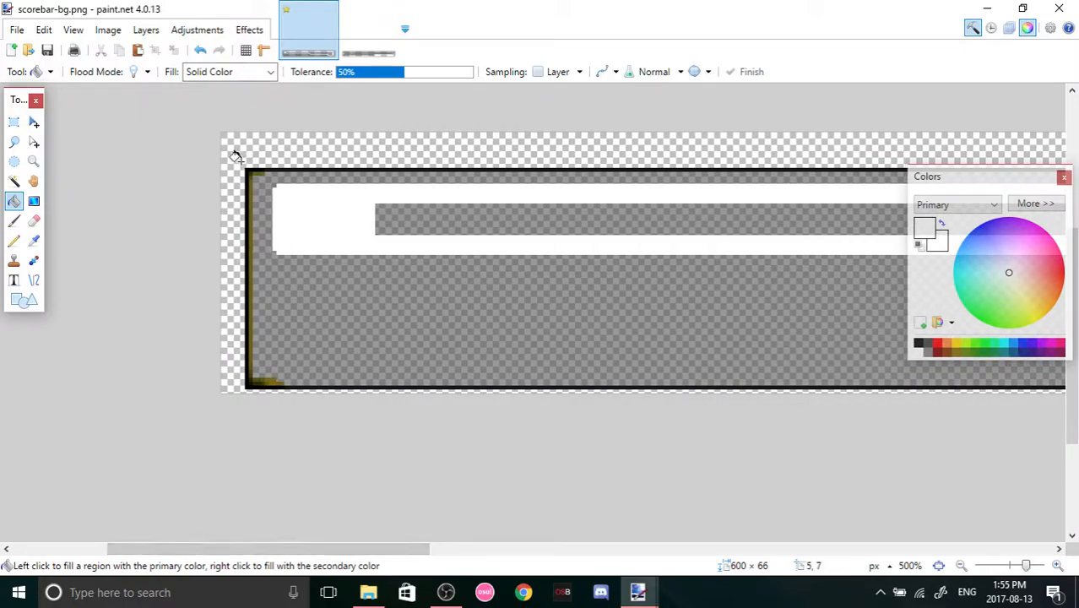
{"action": "left_click", "coordinate": [1018, 570]}
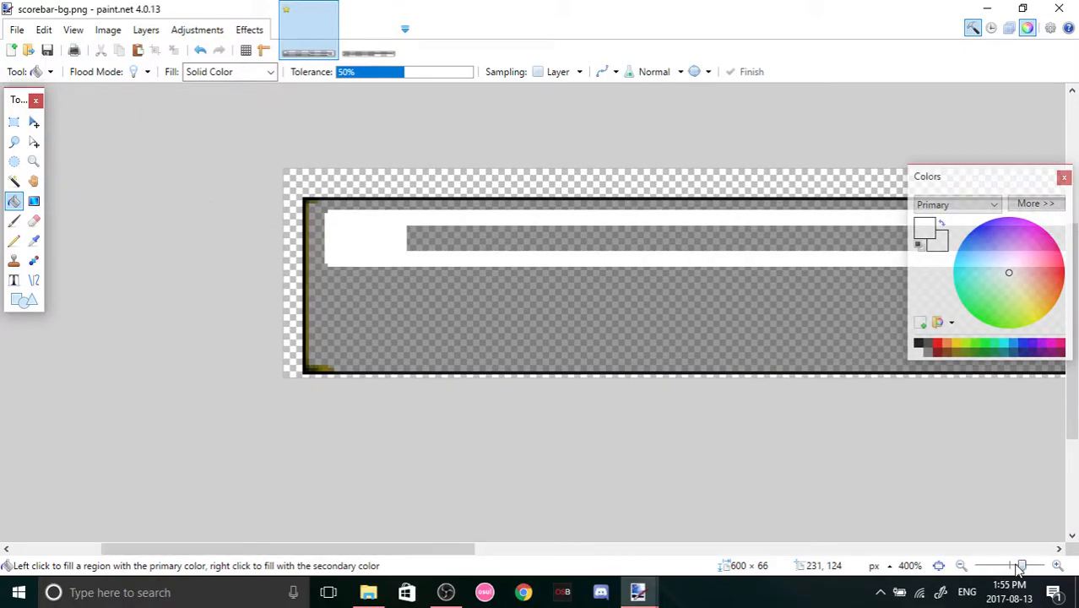
{"action": "left_click", "coordinate": [1057, 566]}
{"action": "left_click", "coordinate": [1056, 566]}
{"action": "left_click", "coordinate": [1057, 566]}
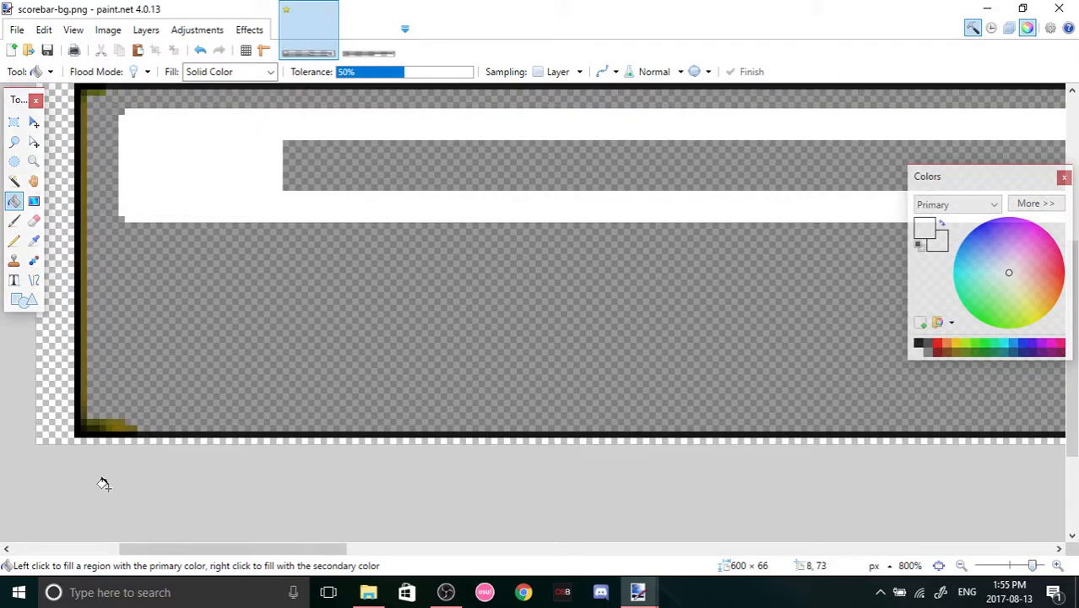
{"action": "left_click_drag", "start_coordinate": [250, 550], "coordinate": [209, 549]}
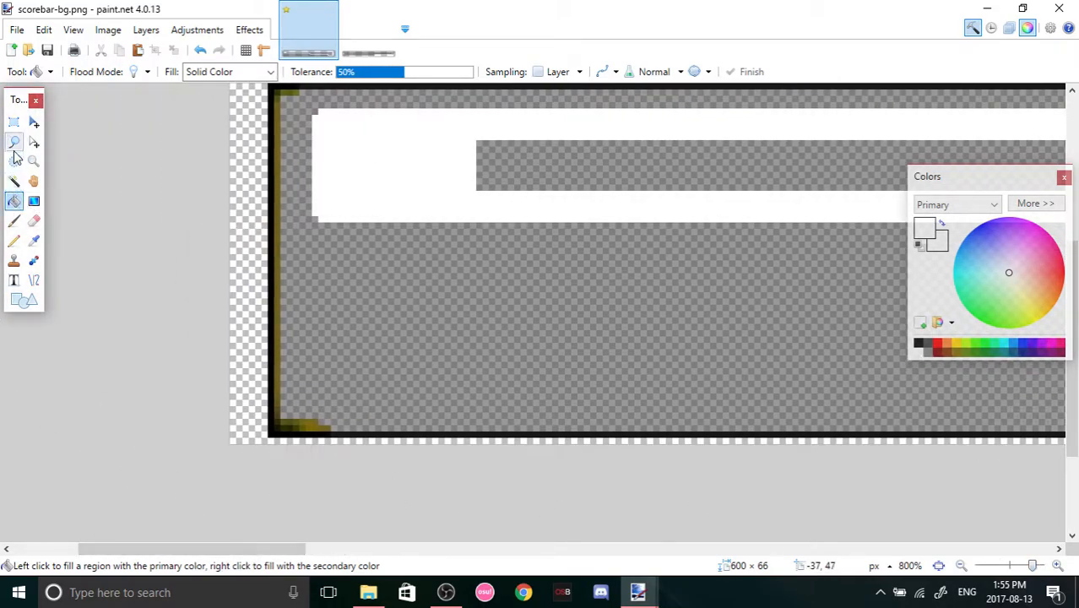
{"action": "left_click", "coordinate": [13, 122]}
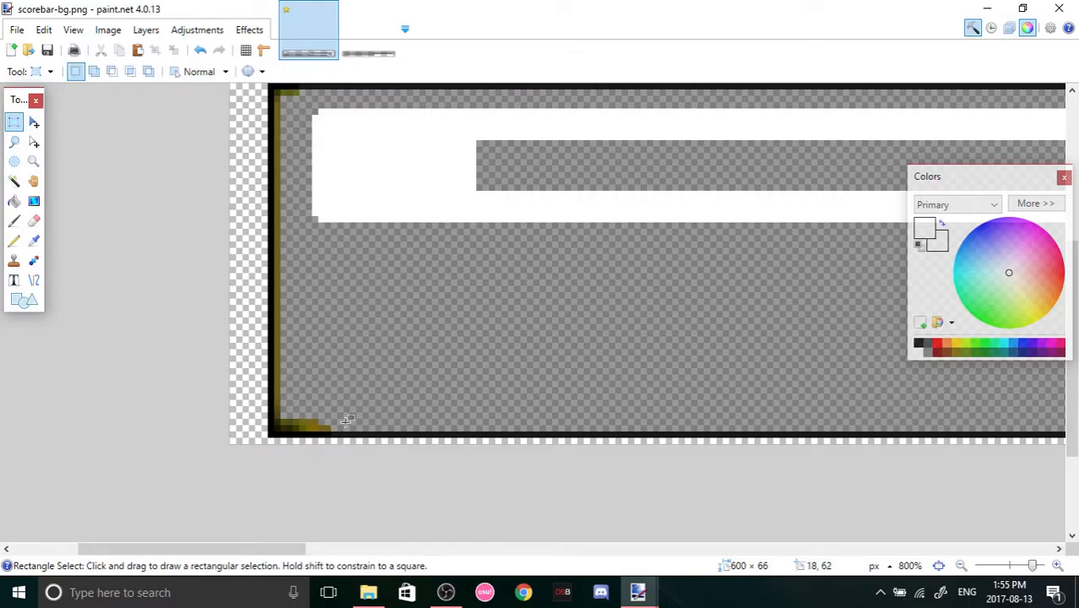
{"action": "left_click_drag", "start_coordinate": [335, 419], "coordinate": [276, 427]}
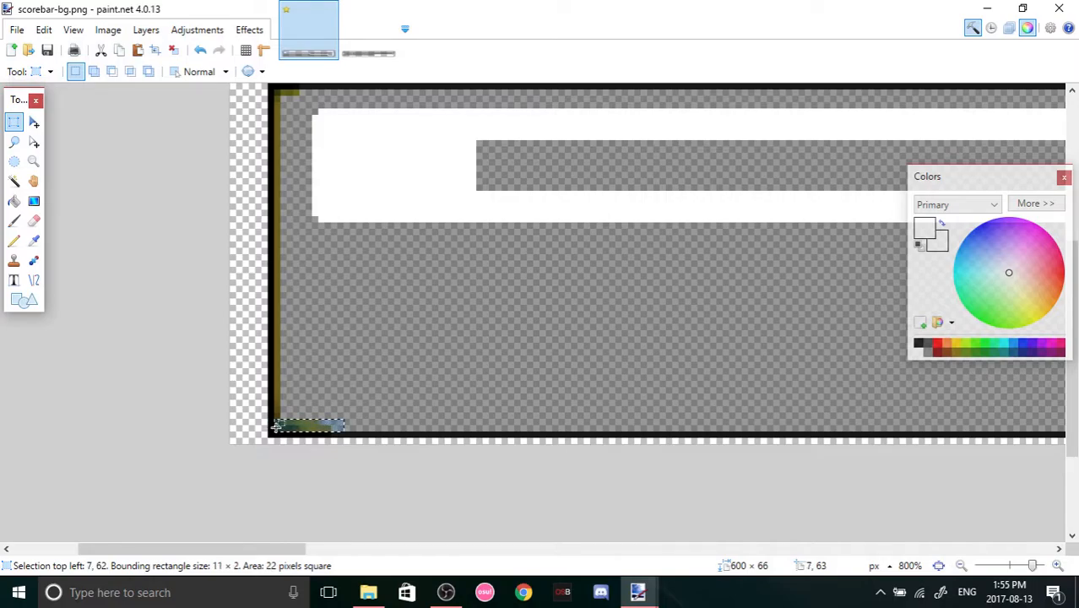
{"action": "key", "text": "Delete"}
{"action": "left_click_drag", "start_coordinate": [394, 304], "coordinate": [503, 354]}
{"action": "key", "text": "Delete"}
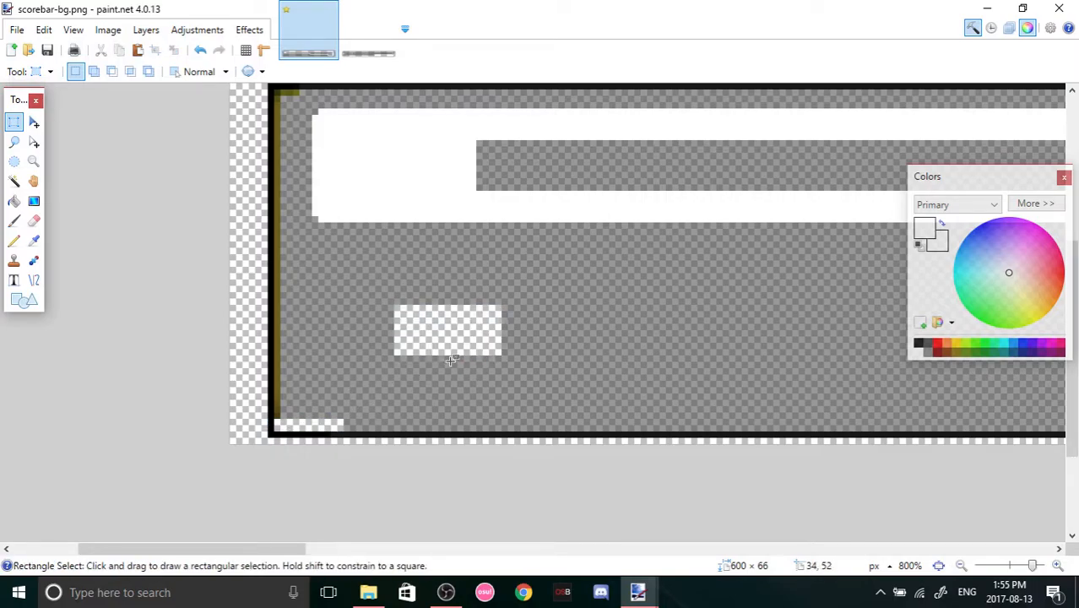
{"action": "key", "text": "ctrl+z"}
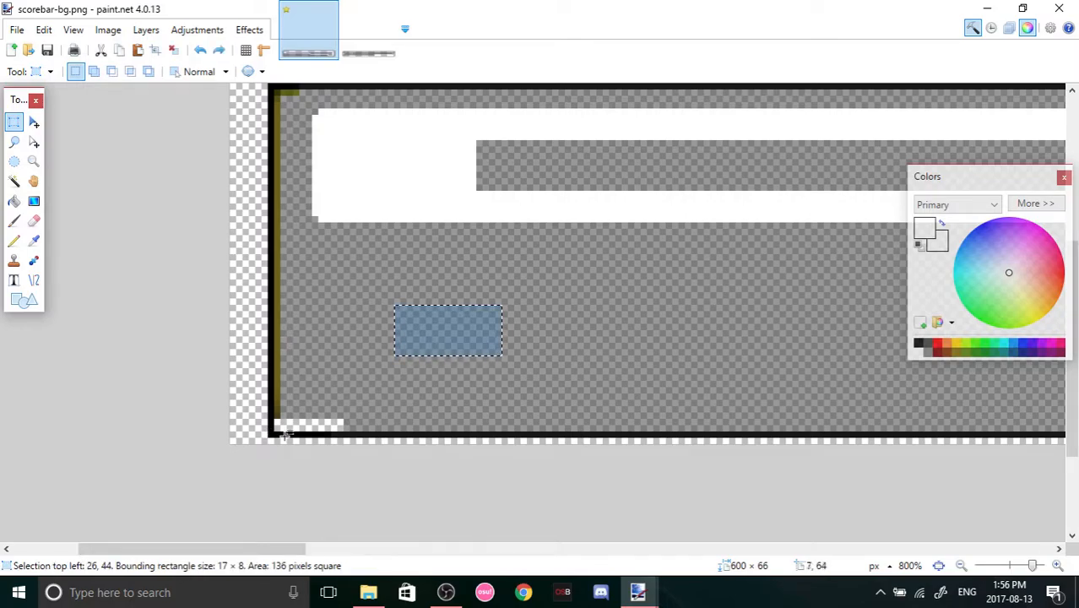
Erase the olive strip along the inside of the black border's left side, including the olive remnant in its upper corner.
{"action": "left_click_drag", "start_coordinate": [290, 426], "coordinate": [280, 98]}
{"action": "key", "text": "ctrl+x"}
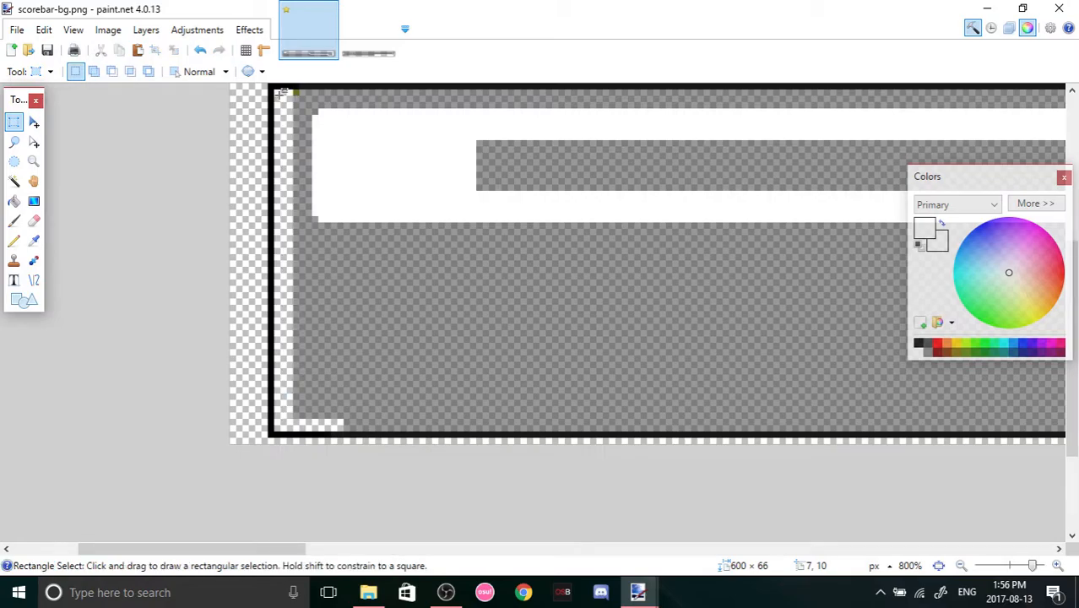
{"action": "left_click_drag", "start_coordinate": [287, 115], "coordinate": [297, 91]}
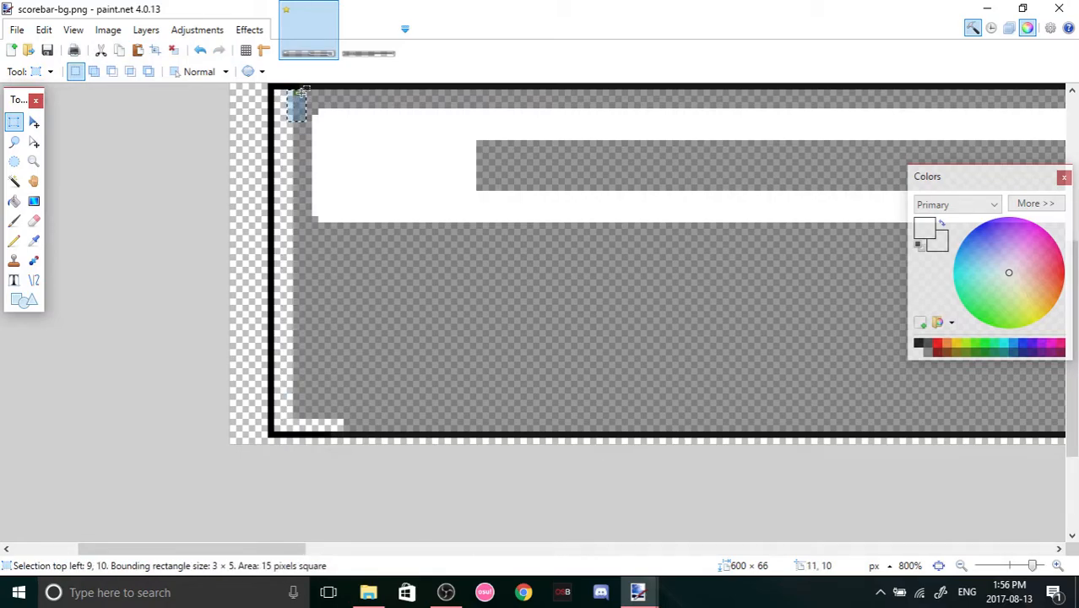
{"action": "key", "text": "ctrl+x"}
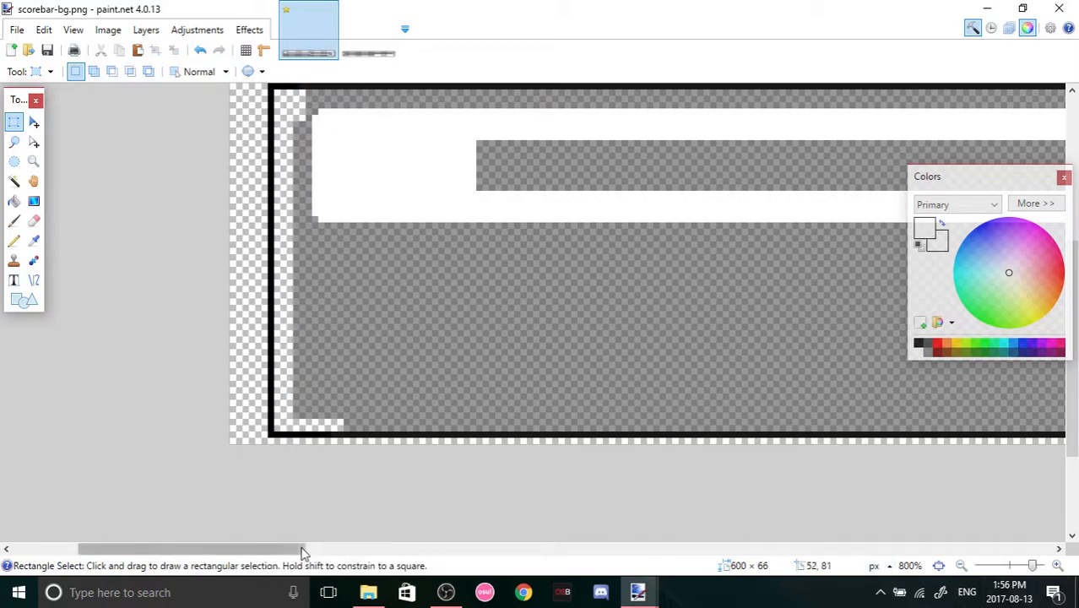
Erase the olive strip along the inside of the black border's right side, including the olive pixels in its upper and lower corners.
{"action": "left_click_drag", "start_coordinate": [245, 552], "coordinate": [961, 566]}
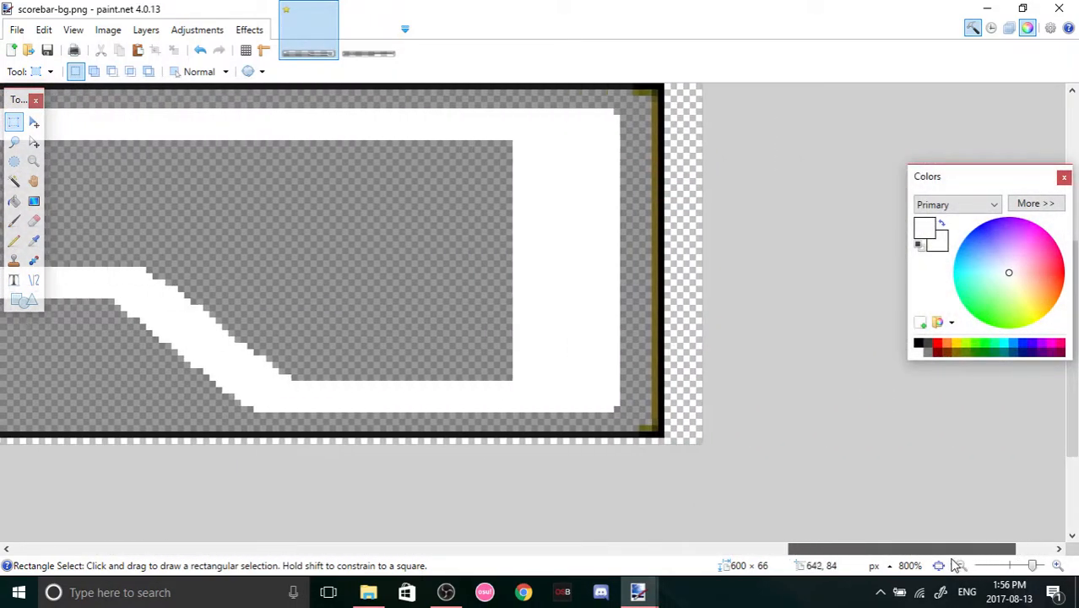
{"action": "scroll", "coordinate": [760, 429], "scroll_direction": "up", "scroll_amount": 2}
{"action": "left_click_drag", "start_coordinate": [645, 189], "coordinate": [667, 541]}
{"action": "key", "text": "Delete"}
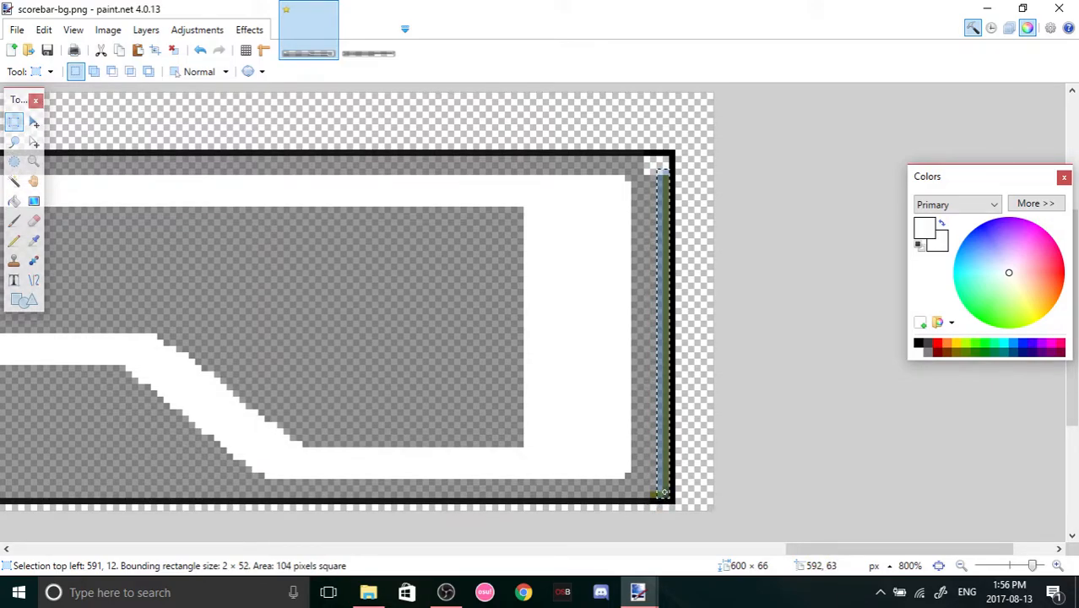
{"action": "key", "text": "Delete"}
{"action": "left_click_drag", "start_coordinate": [642, 497], "coordinate": [652, 496]}
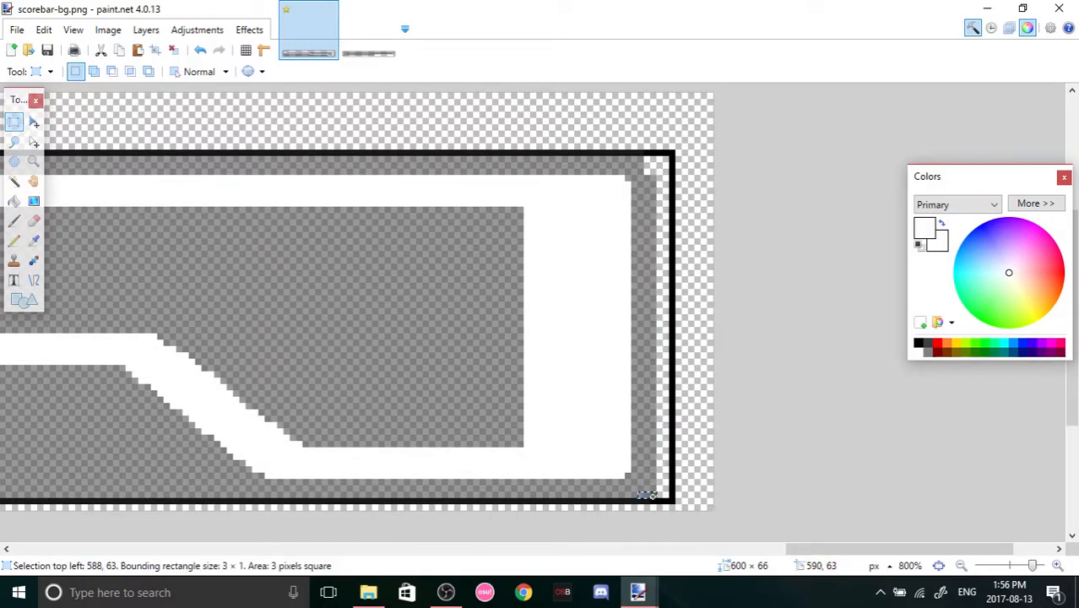
{"action": "key", "text": "Delete"}
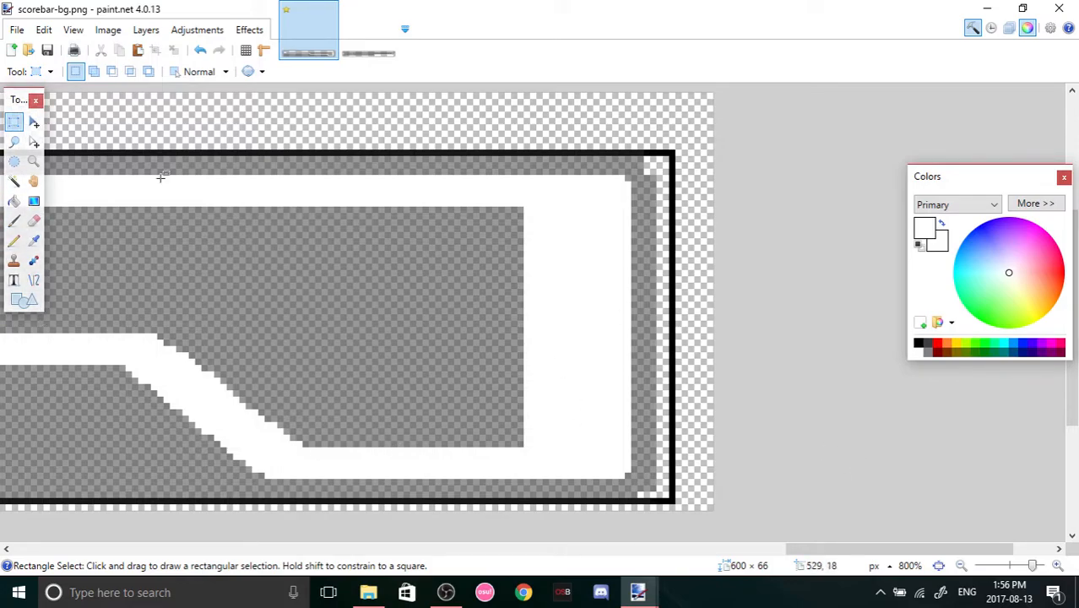
Select the erased strip inside the black border's right side, sample the translucent grey from the other open image and fill the strip with it.
{"action": "left_click", "coordinate": [13, 181]}
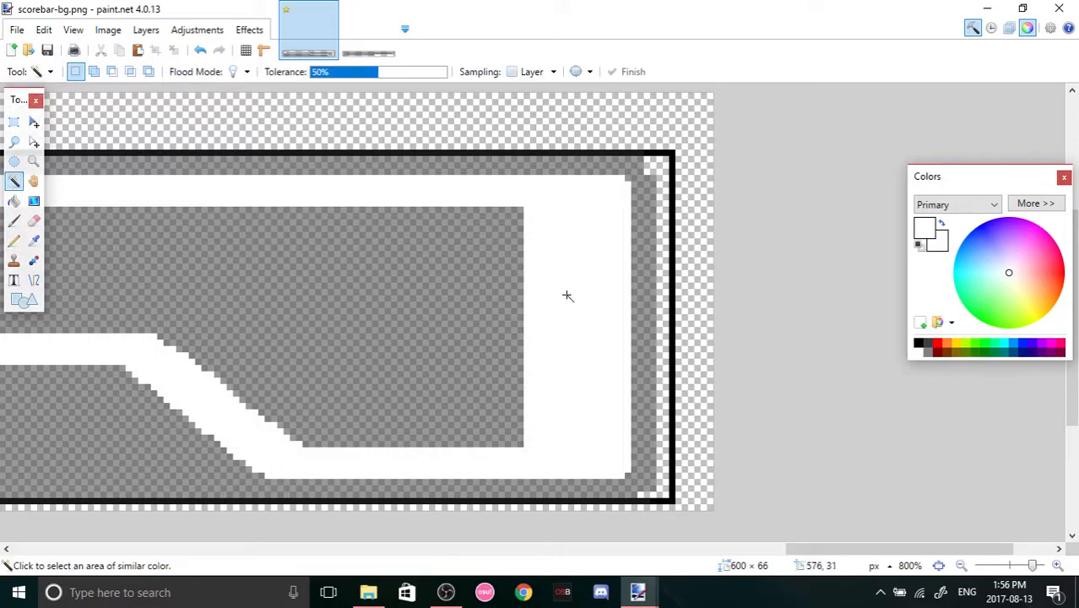
{"action": "left_click", "coordinate": [665, 343]}
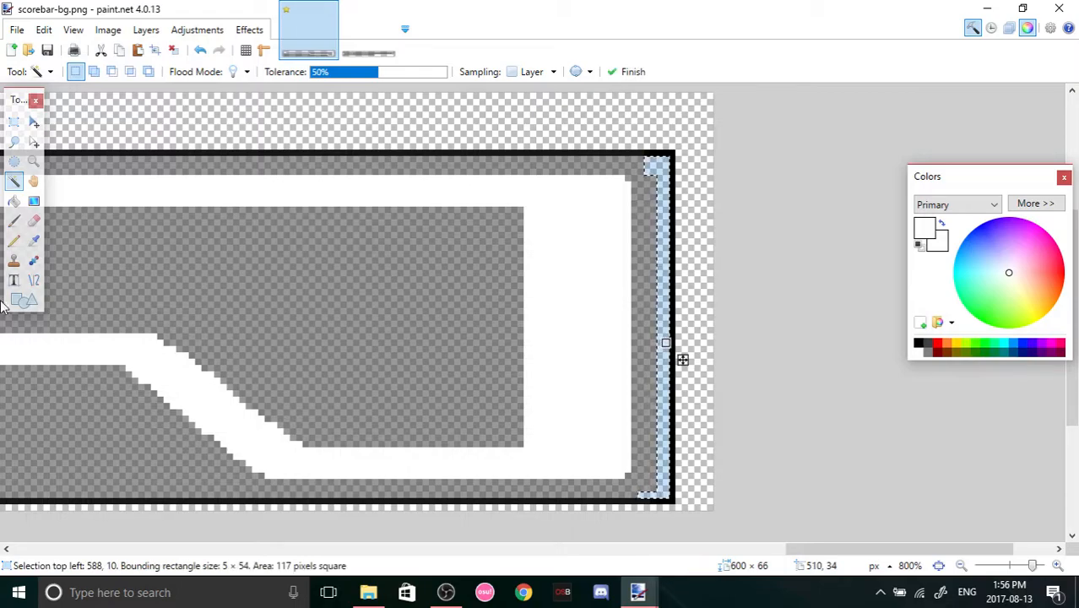
{"action": "left_click", "coordinate": [14, 201]}
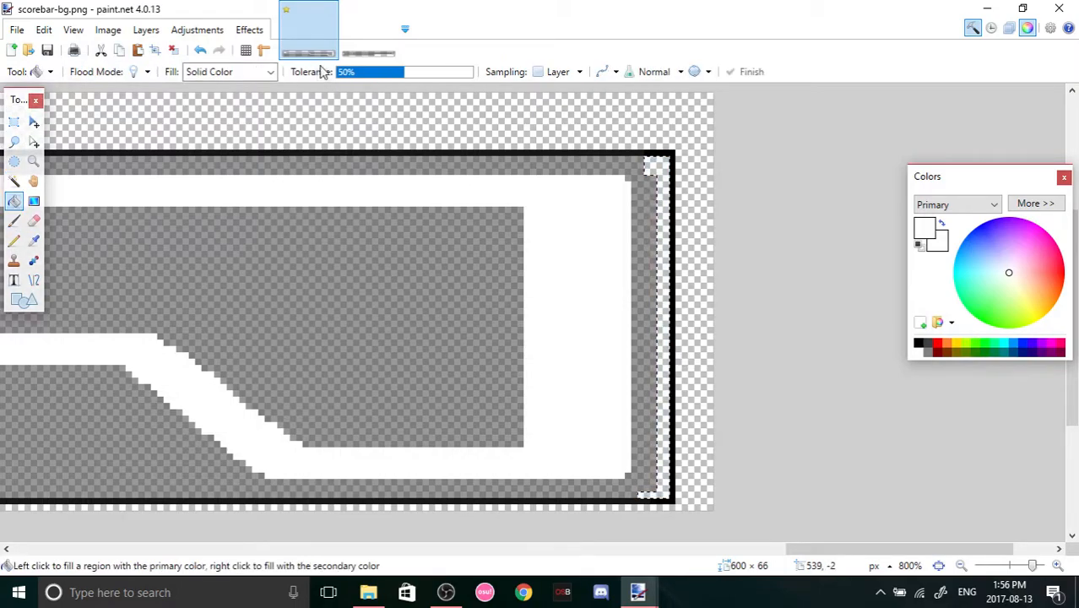
{"action": "key", "text": "ctrl+0"}
{"action": "left_click", "coordinate": [34, 241]}
{"action": "left_click", "coordinate": [317, 317]}
{"action": "key", "text": "ctrl+Tab"}
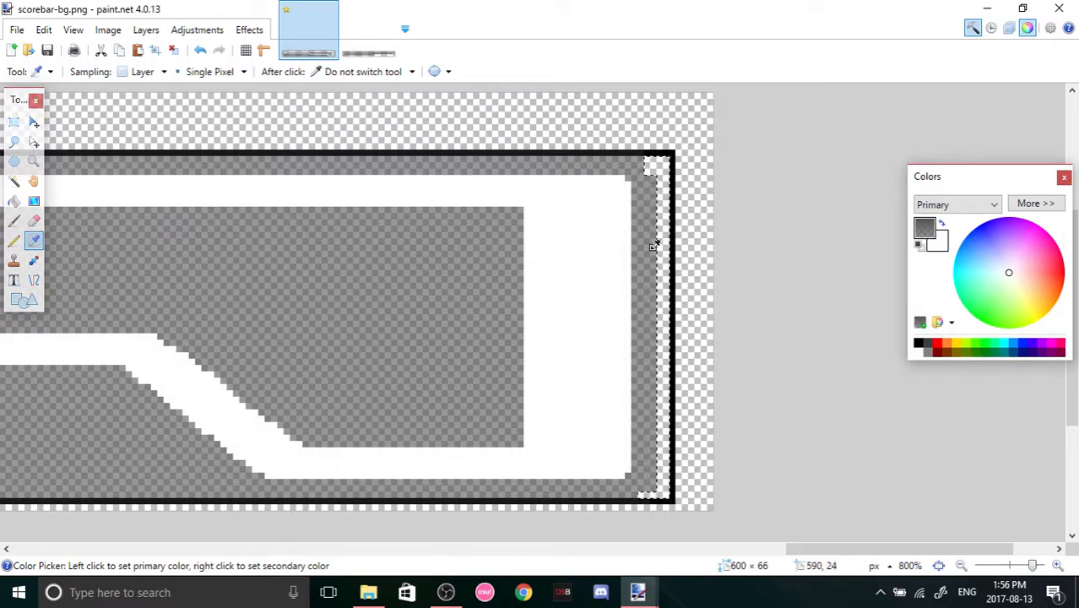
{"action": "left_click", "coordinate": [14, 200]}
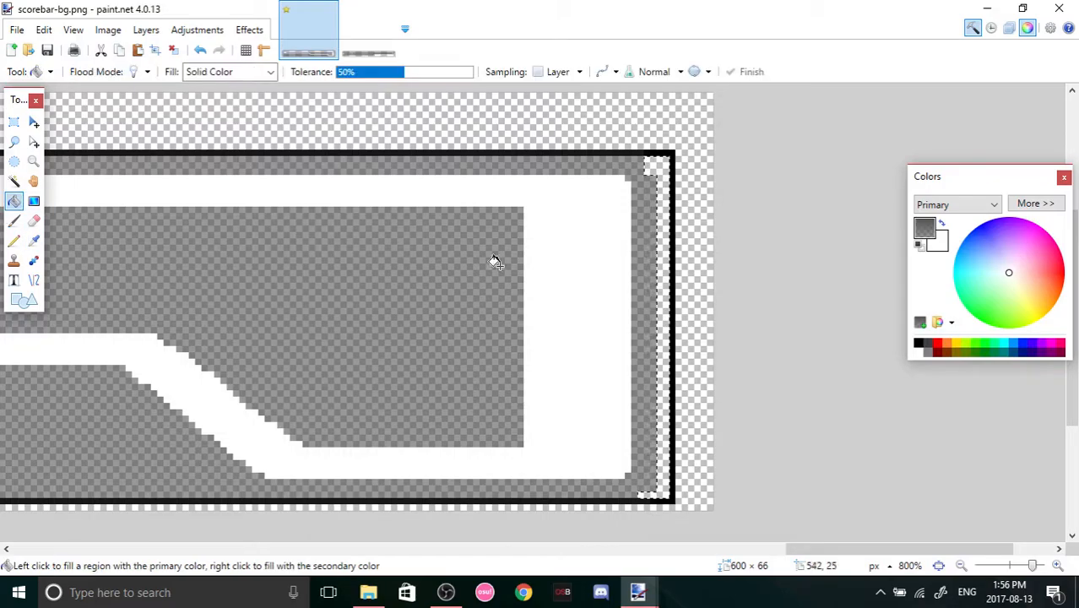
{"action": "left_click", "coordinate": [662, 323]}
Select the erased strip inside the black border's left side with the Magic Wand and fill it with the translucent grey.
{"action": "left_click_drag", "start_coordinate": [926, 549], "coordinate": [192, 523]}
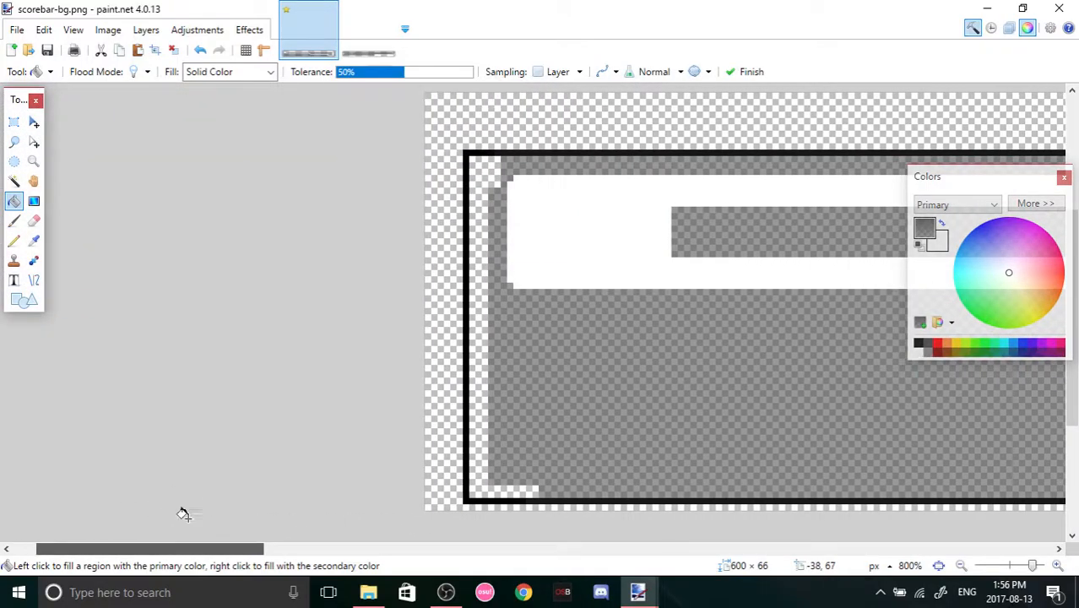
{"action": "left_click", "coordinate": [13, 181]}
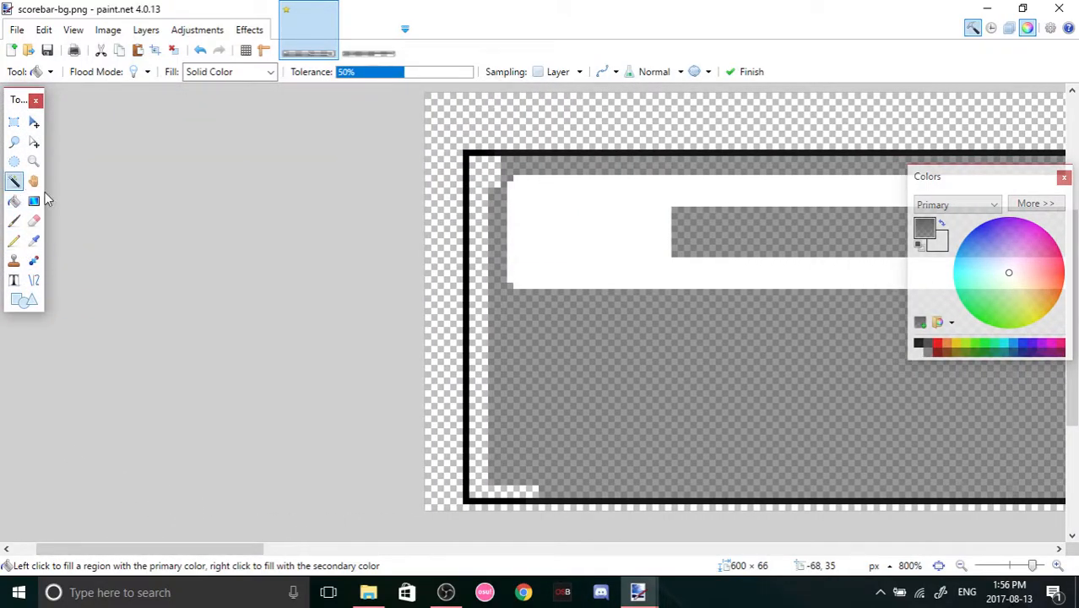
{"action": "left_click", "coordinate": [479, 305]}
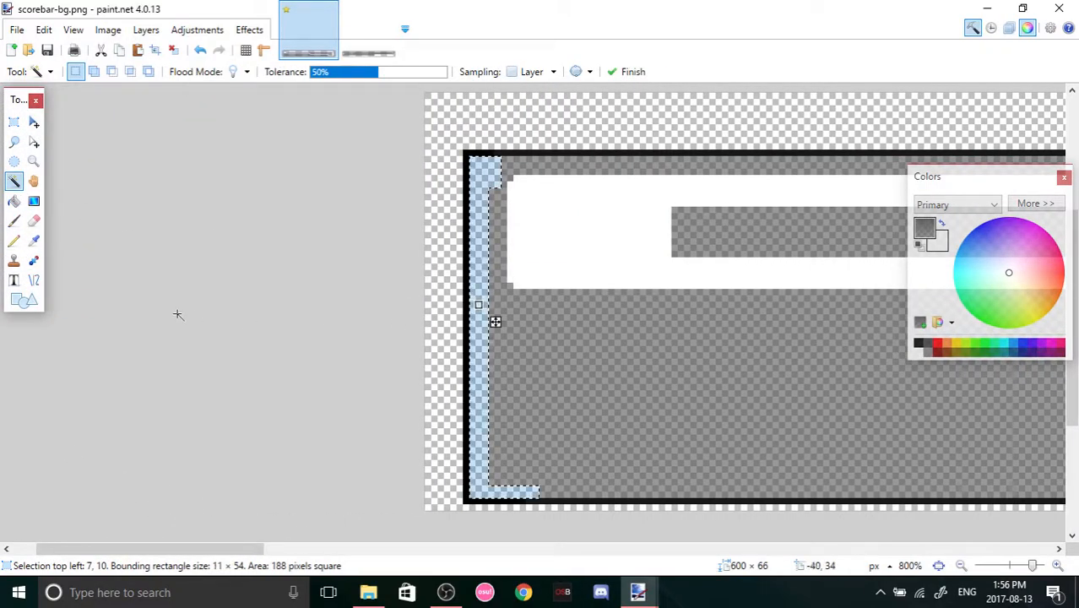
{"action": "left_click", "coordinate": [14, 204]}
{"action": "left_click", "coordinate": [477, 303]}
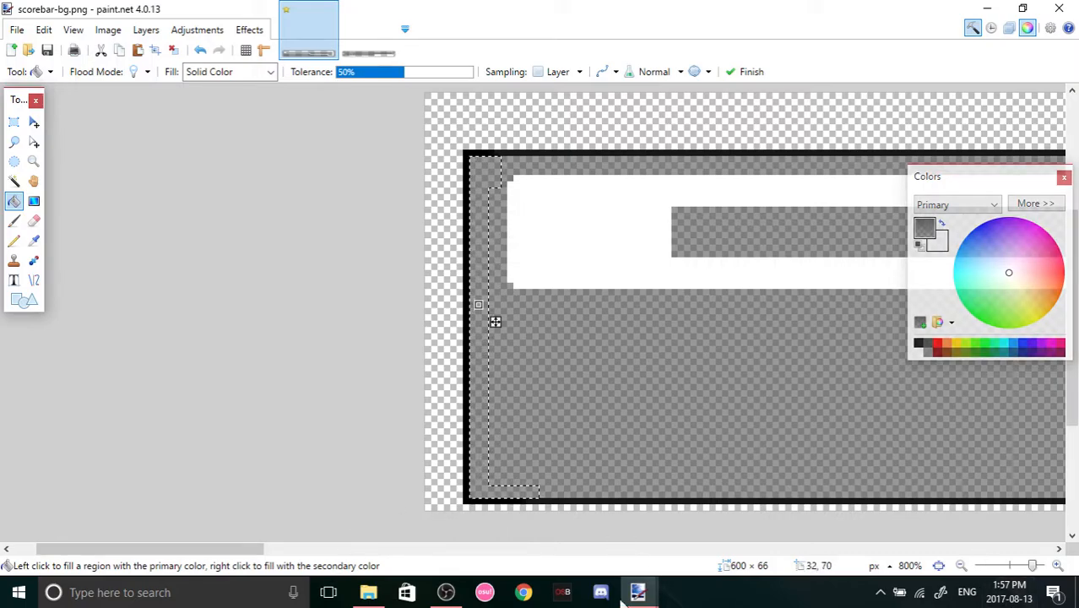
Select and erase the two leftover olive pixels on the lower edge of the white frame's first diagonal.
{"action": "left_click", "coordinate": [960, 566]}
{"action": "left_click", "coordinate": [960, 566]}
{"action": "left_click", "coordinate": [961, 566]}
{"action": "left_click", "coordinate": [960, 566]}
{"action": "left_click", "coordinate": [960, 565]}
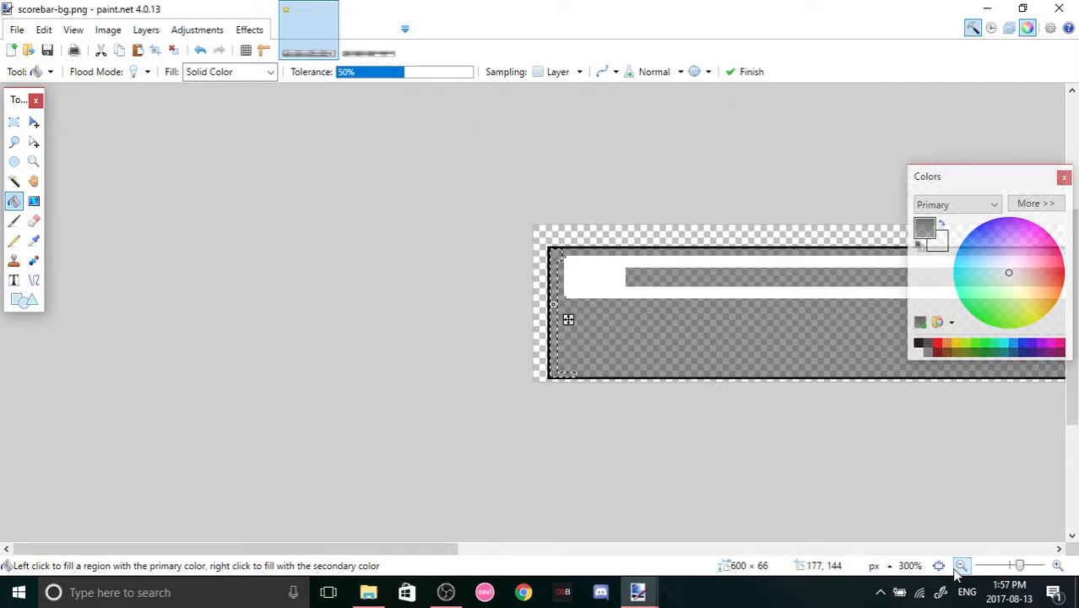
{"action": "left_click", "coordinate": [960, 566]}
{"action": "left_click_drag", "start_coordinate": [416, 549], "coordinate": [691, 553]}
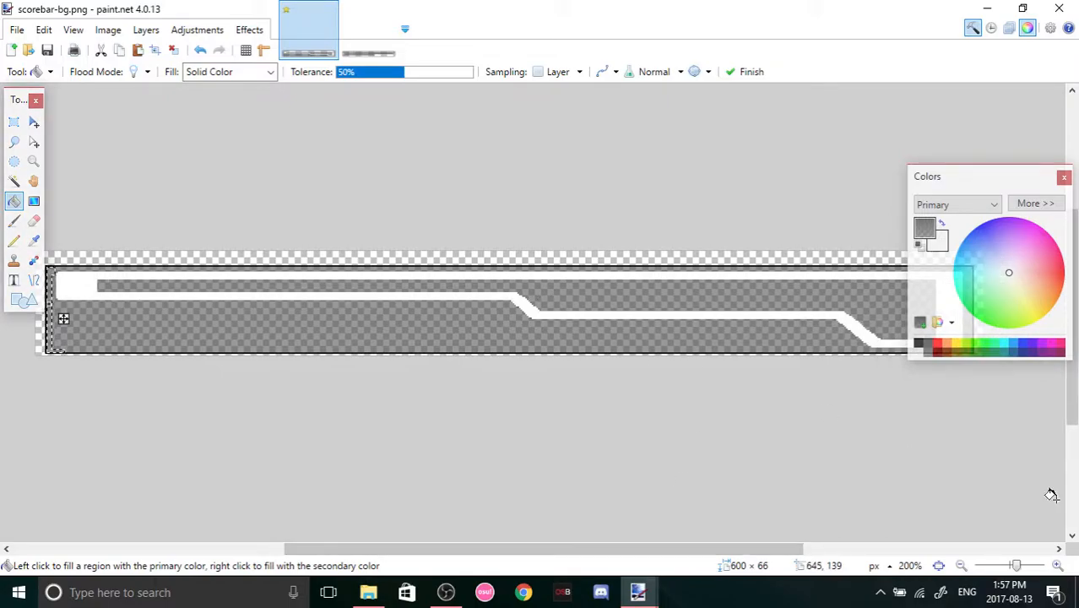
{"action": "left_click", "coordinate": [1059, 566]}
{"action": "left_click", "coordinate": [1059, 565]}
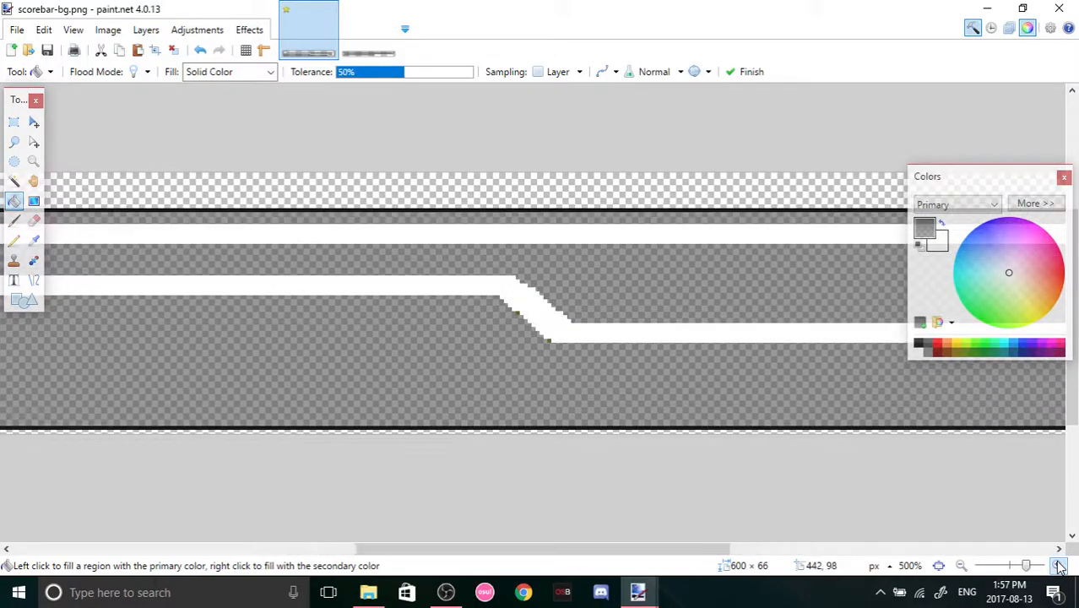
{"action": "left_click", "coordinate": [1059, 566]}
{"action": "left_click", "coordinate": [1060, 566]}
{"action": "left_click", "coordinate": [1059, 566]}
{"action": "left_click", "coordinate": [1059, 566]}
{"action": "left_click", "coordinate": [1059, 566]}
{"action": "left_click", "coordinate": [1059, 566]}
{"action": "left_click", "coordinate": [1059, 566]}
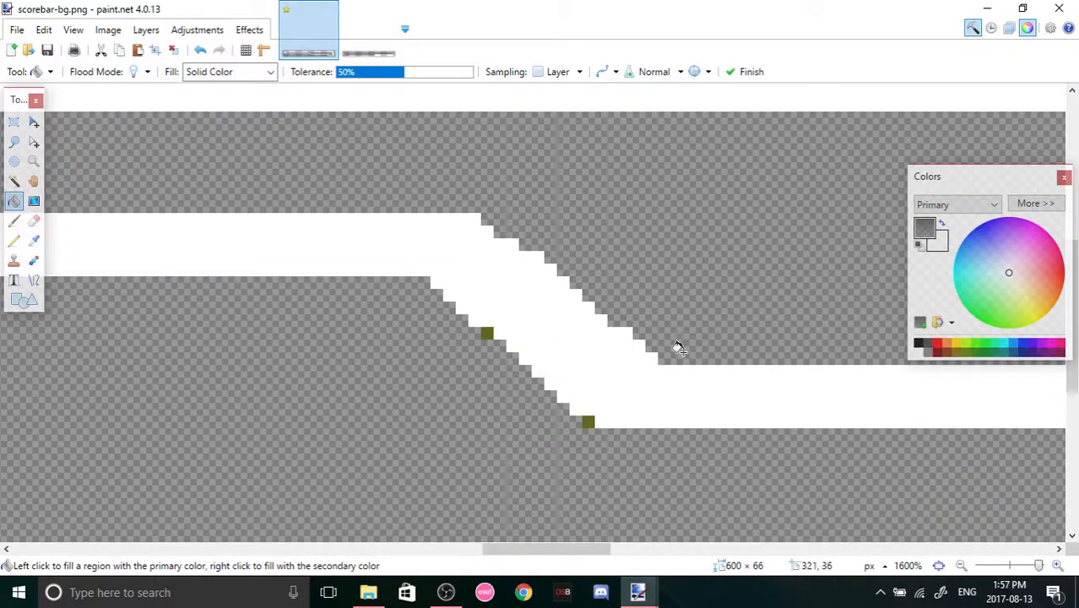
{"action": "left_click", "coordinate": [14, 122]}
{"action": "left_click_drag", "start_coordinate": [484, 335], "coordinate": [500, 336]}
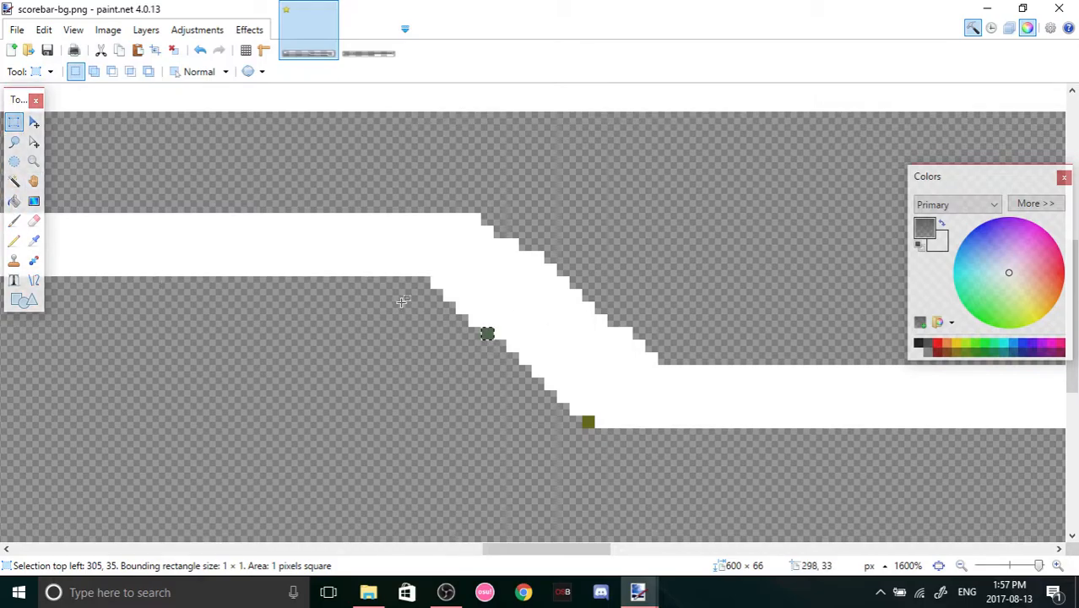
{"action": "key", "text": "Delete"}
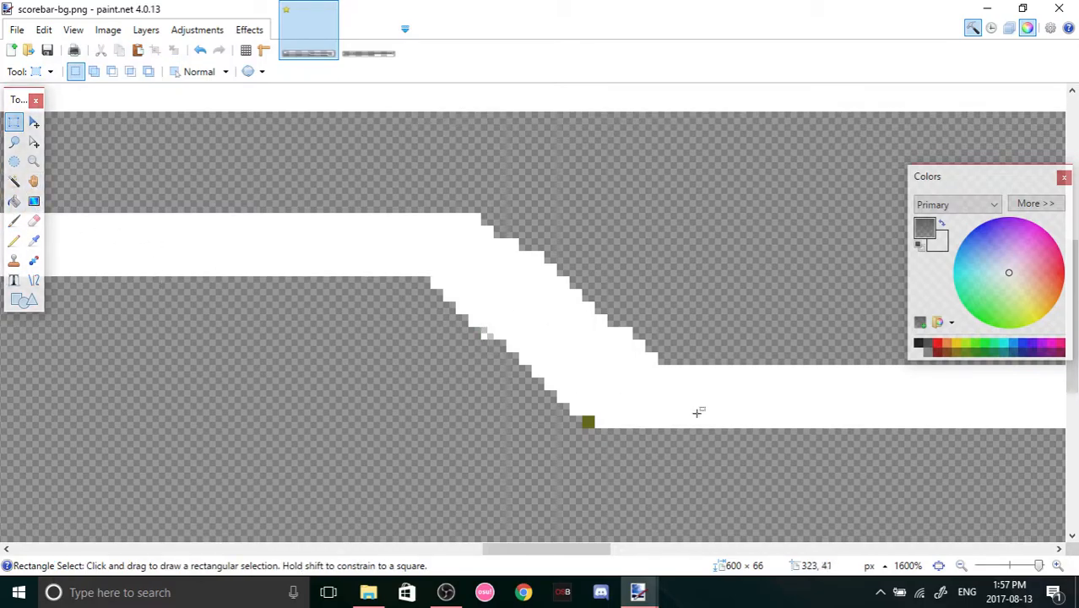
{"action": "left_click_drag", "start_coordinate": [591, 423], "coordinate": [594, 432]}
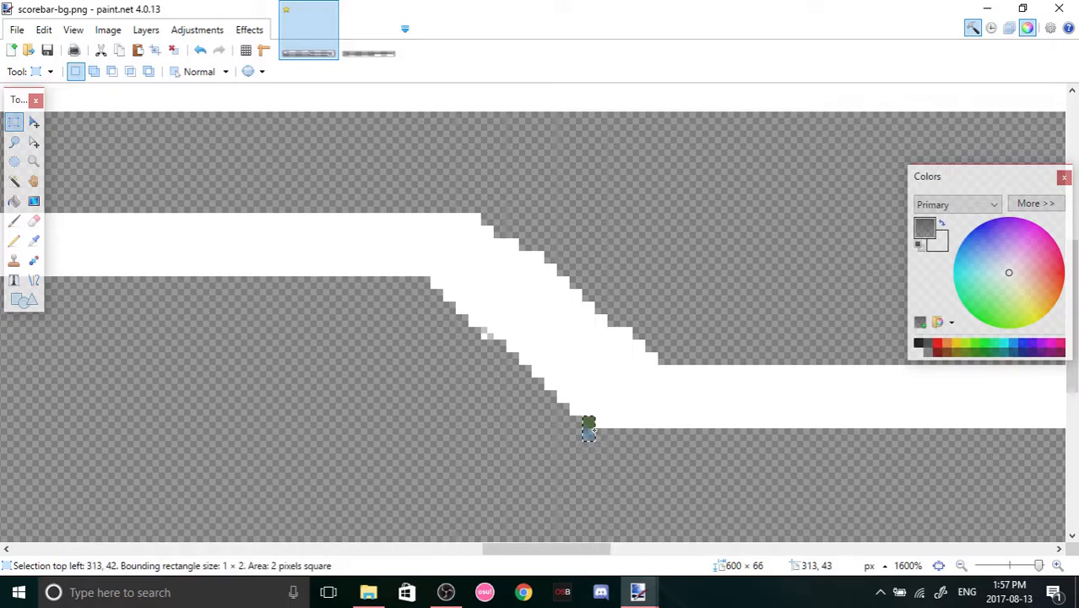
{"action": "key", "text": "Delete"}
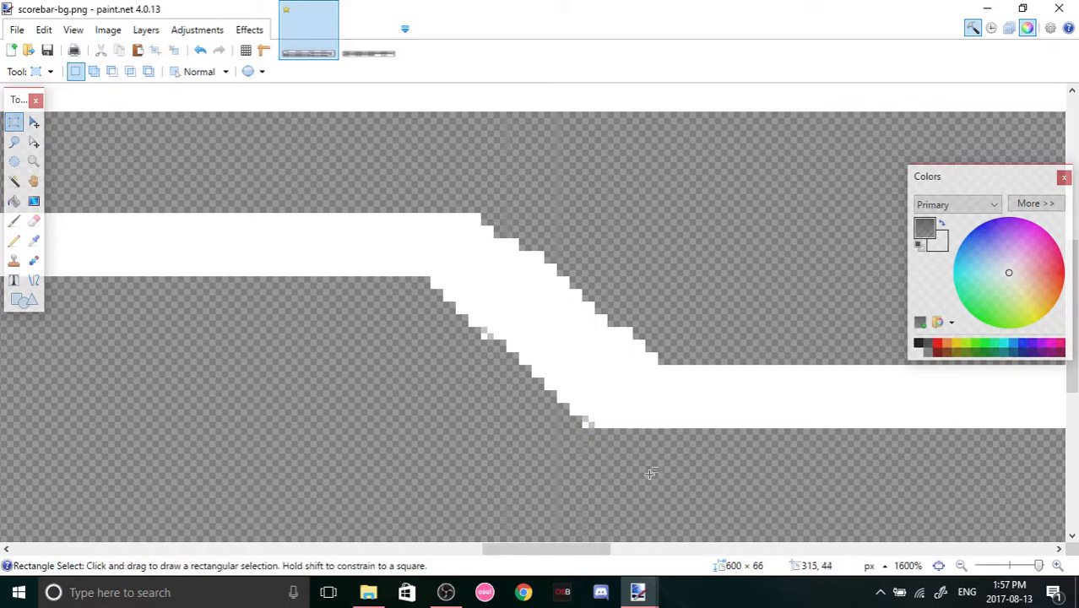
Examine the white frame along its length for leftover pixels, including a close look at the lower edge of its first diagonal.
{"action": "left_click", "coordinate": [961, 565]}
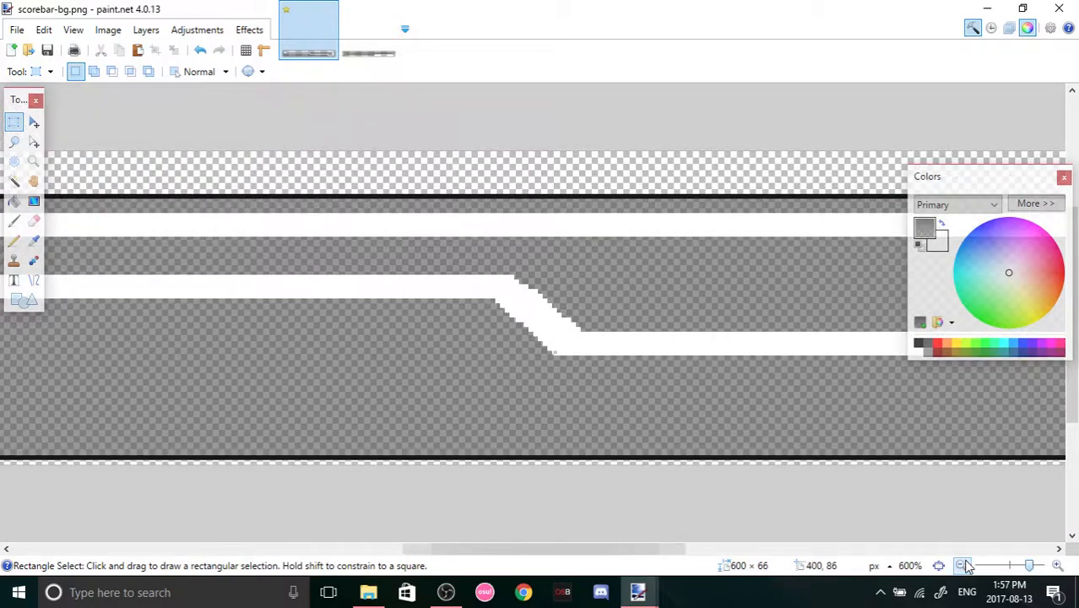
{"action": "left_click", "coordinate": [962, 565]}
{"action": "left_click", "coordinate": [961, 565]}
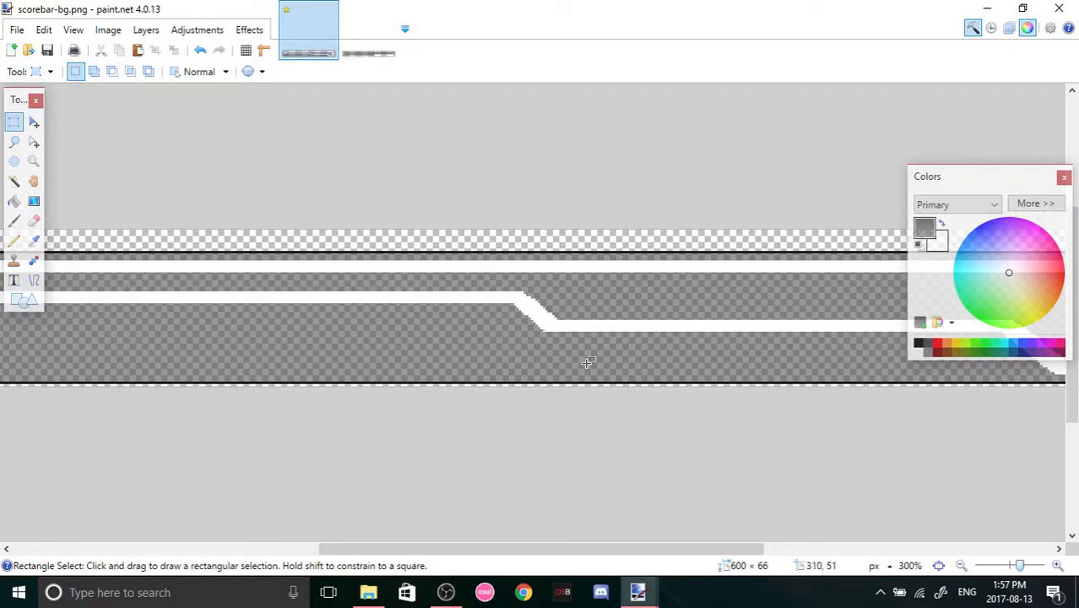
{"action": "left_click_drag", "start_coordinate": [576, 549], "coordinate": [724, 564]}
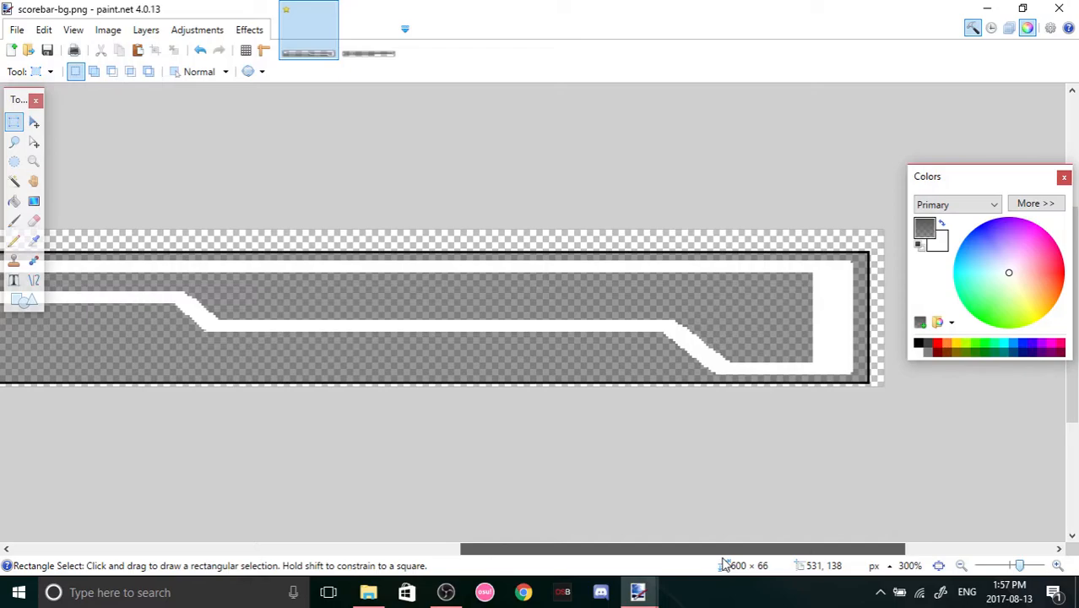
{"action": "left_click_drag", "start_coordinate": [724, 565], "coordinate": [545, 490]}
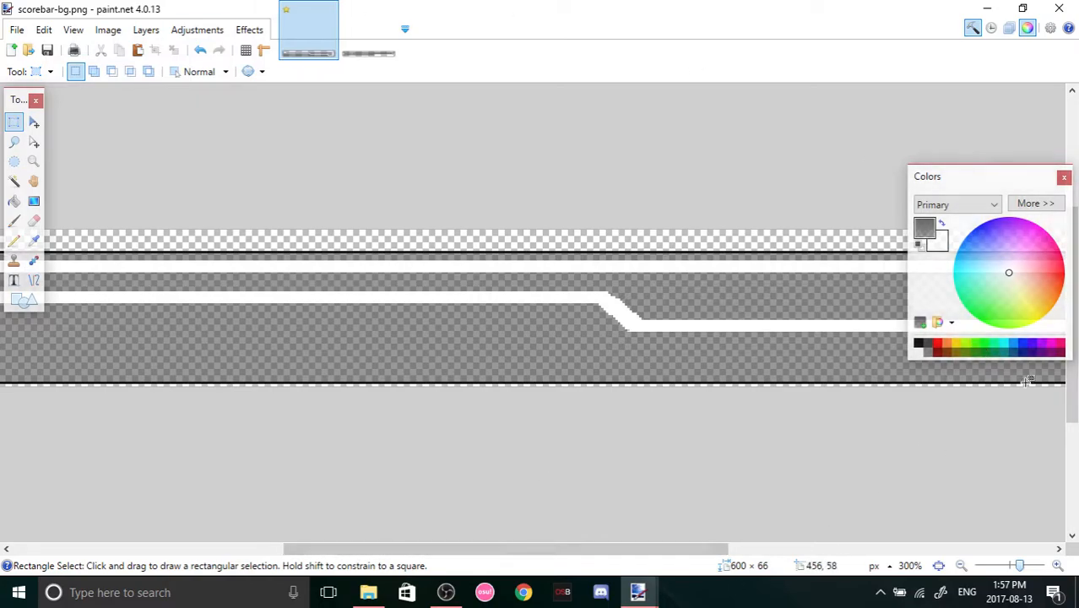
{"action": "left_click", "coordinate": [1060, 566]}
{"action": "left_click", "coordinate": [1060, 565]}
{"action": "left_click", "coordinate": [1060, 566]}
{"action": "left_click", "coordinate": [1060, 566]}
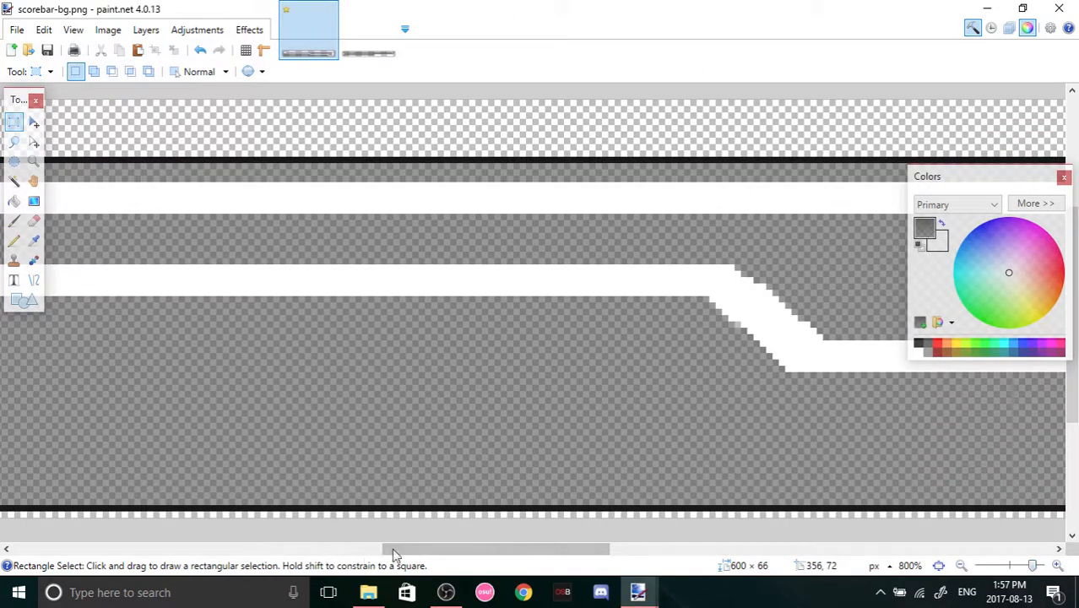
{"action": "left_click", "coordinate": [1060, 567]}
{"action": "left_click", "coordinate": [1060, 568]}
{"action": "left_click", "coordinate": [1057, 566]}
{"action": "left_click_drag", "start_coordinate": [474, 554], "coordinate": [535, 509]}
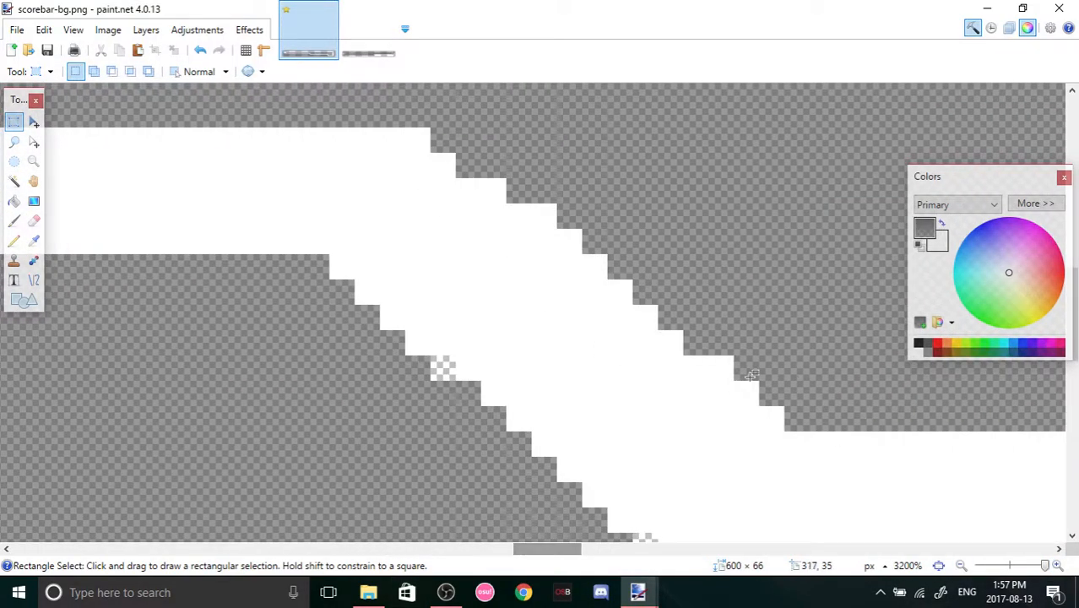
{"action": "scroll", "coordinate": [737, 376], "scroll_direction": "down", "scroll_amount": 1}
Try to flood-fill the upper erased pixel on the diagonal with the translucent grey without selecting it, and undo the fill.
{"action": "left_click", "coordinate": [364, 43]}
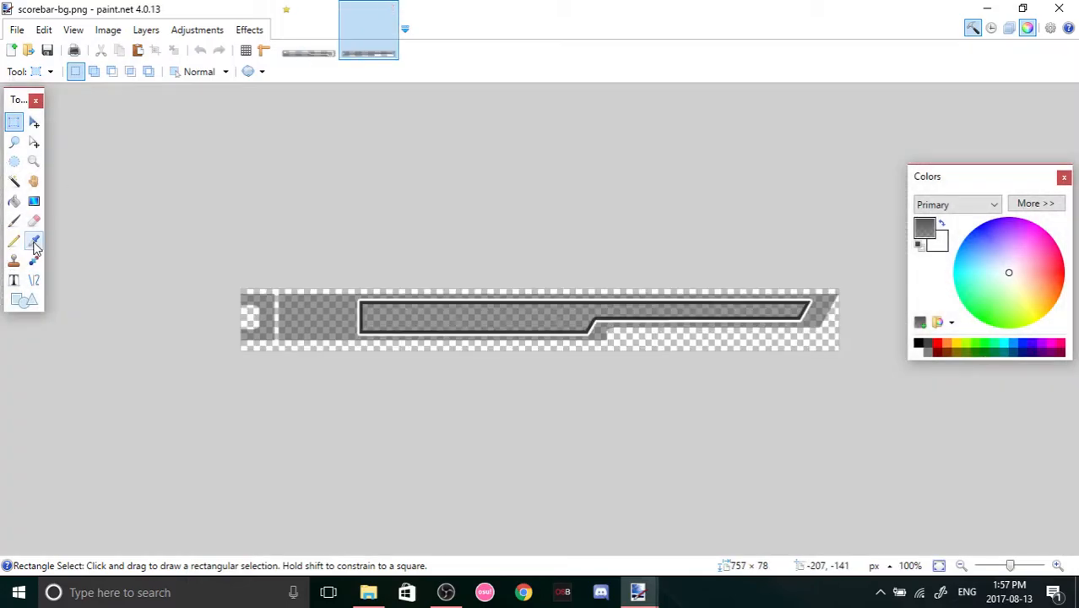
{"action": "left_click", "coordinate": [34, 242]}
{"action": "left_click", "coordinate": [309, 29]}
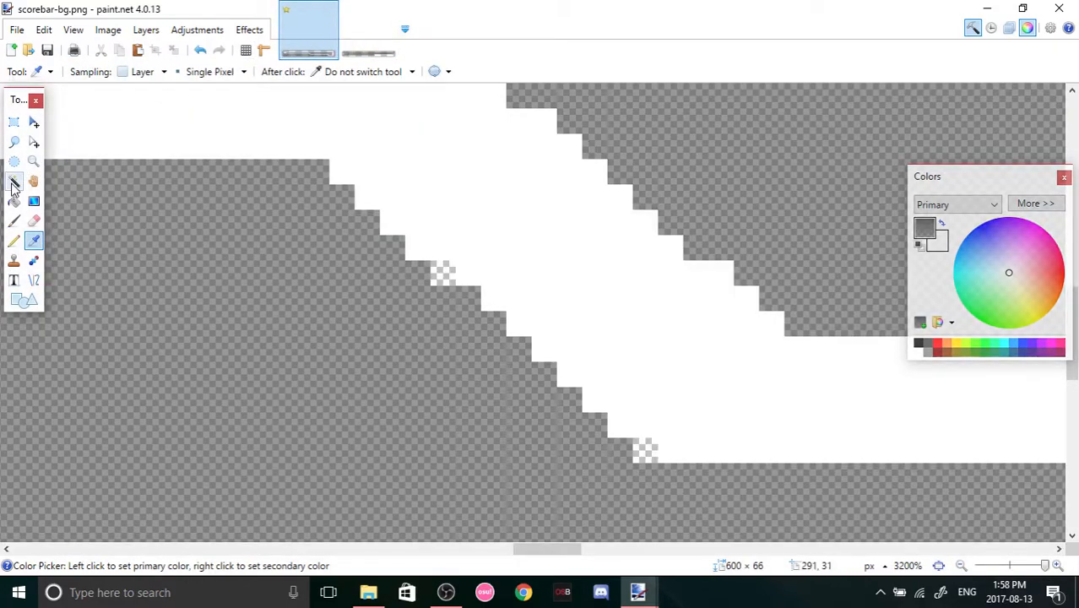
{"action": "left_click", "coordinate": [14, 201]}
{"action": "left_click", "coordinate": [469, 299]}
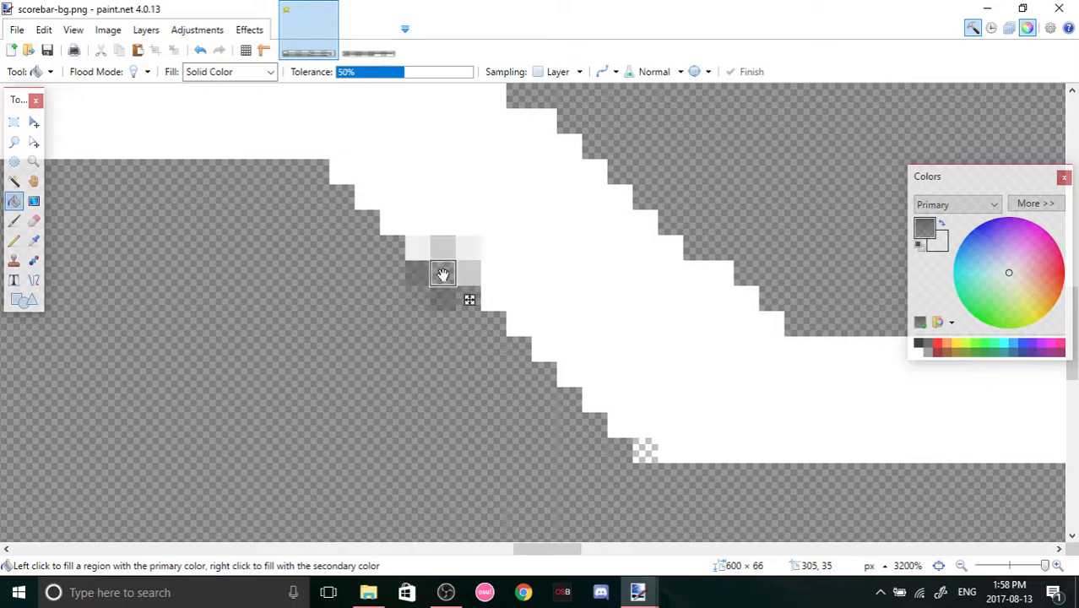
{"action": "key", "text": "ctrl+z"}
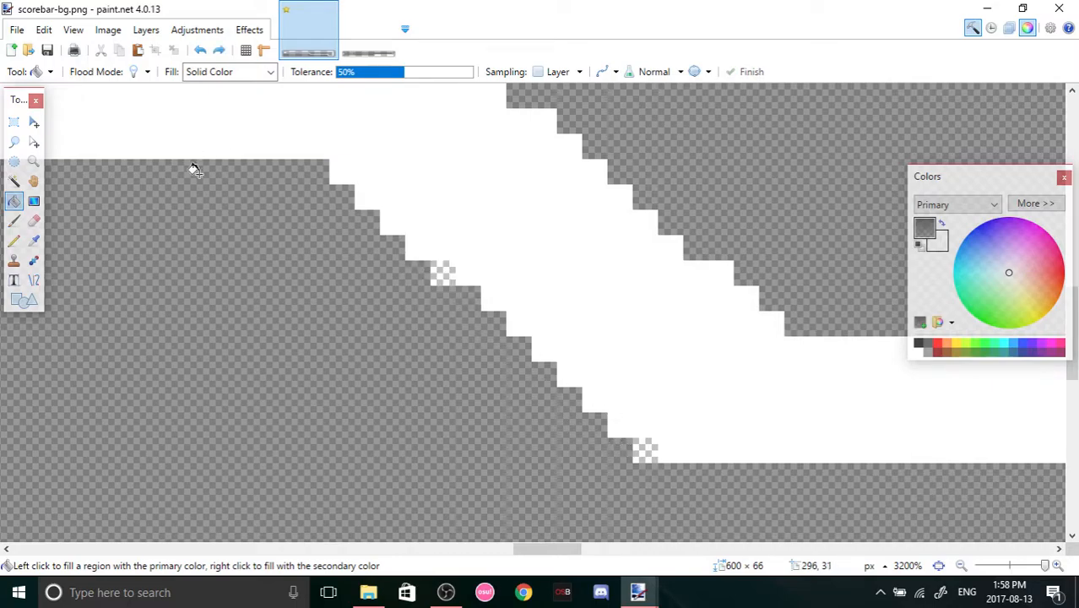
Try to paint the upper erased pixel with the Paintbrush at width 2, and undo the stroke.
{"action": "left_click", "coordinate": [13, 221]}
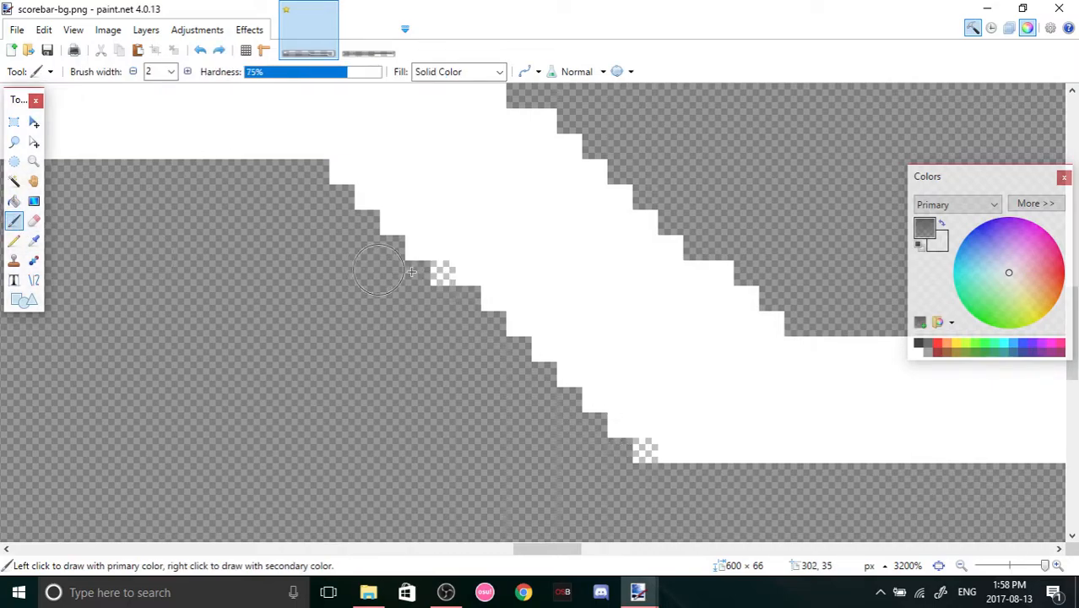
{"action": "left_click", "coordinate": [450, 268]}
{"action": "key", "text": "ctrl+z"}
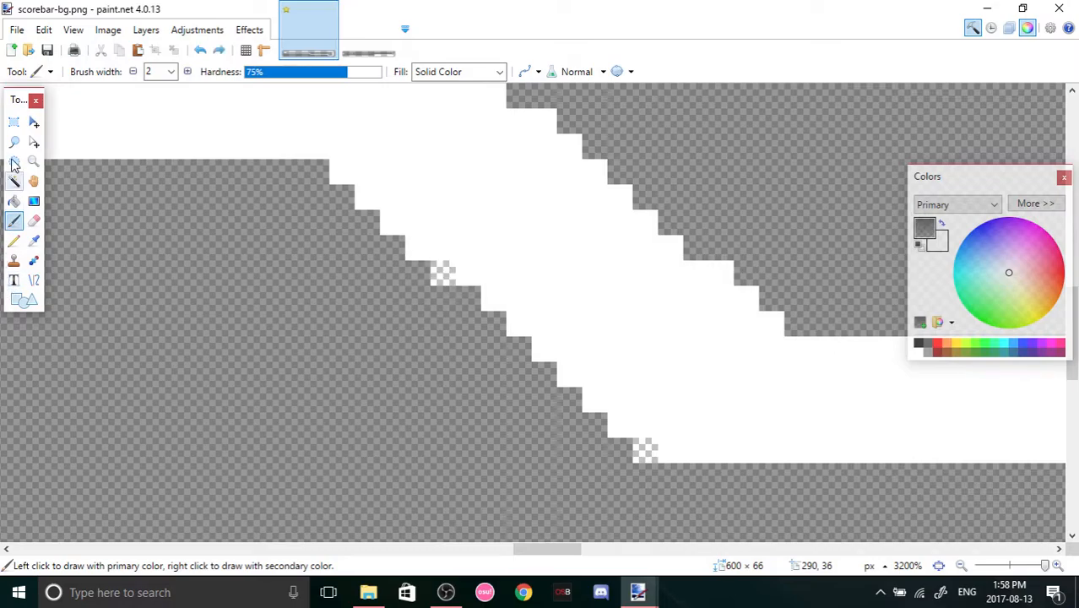
Select the lower erased pixel at the foot of the diagonal with the Magic Wand and fill it with the translucent grey.
{"action": "left_click", "coordinate": [14, 182]}
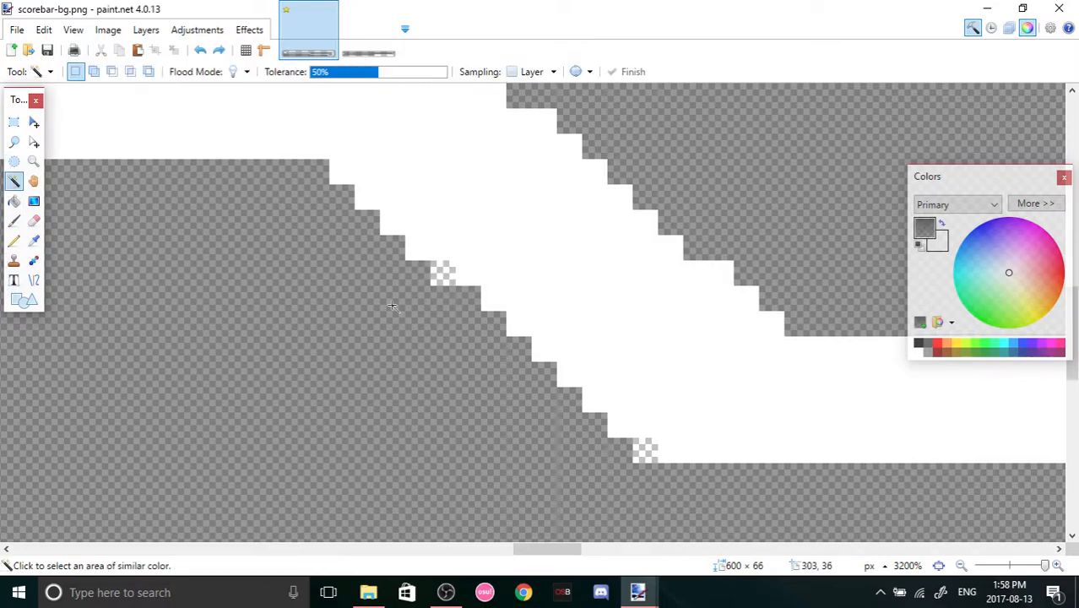
{"action": "left_click", "coordinate": [452, 284]}
{"action": "left_click", "coordinate": [647, 454]}
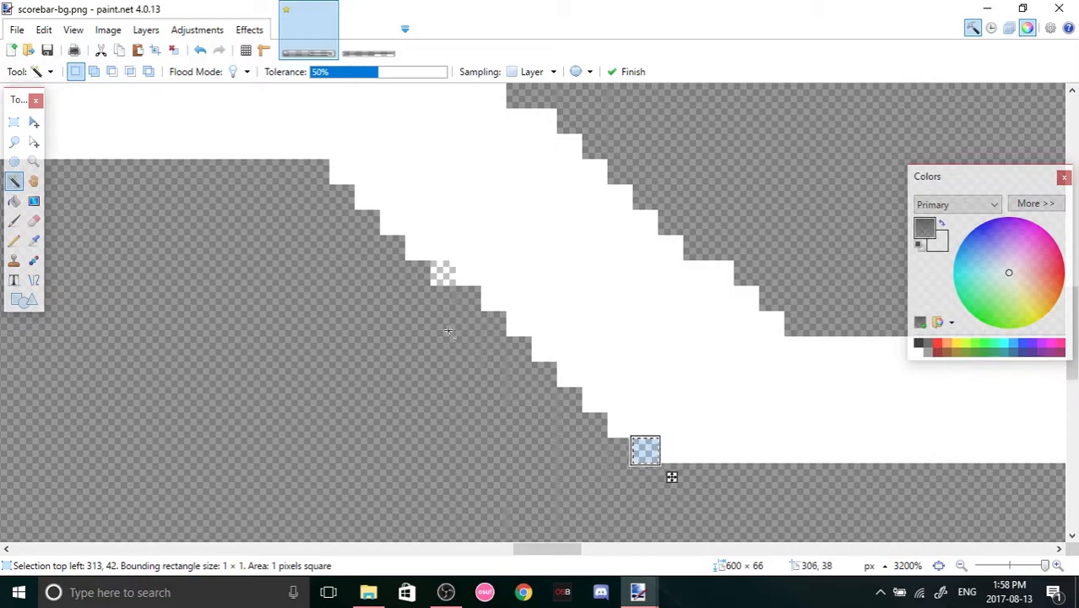
{"action": "left_click", "coordinate": [13, 202]}
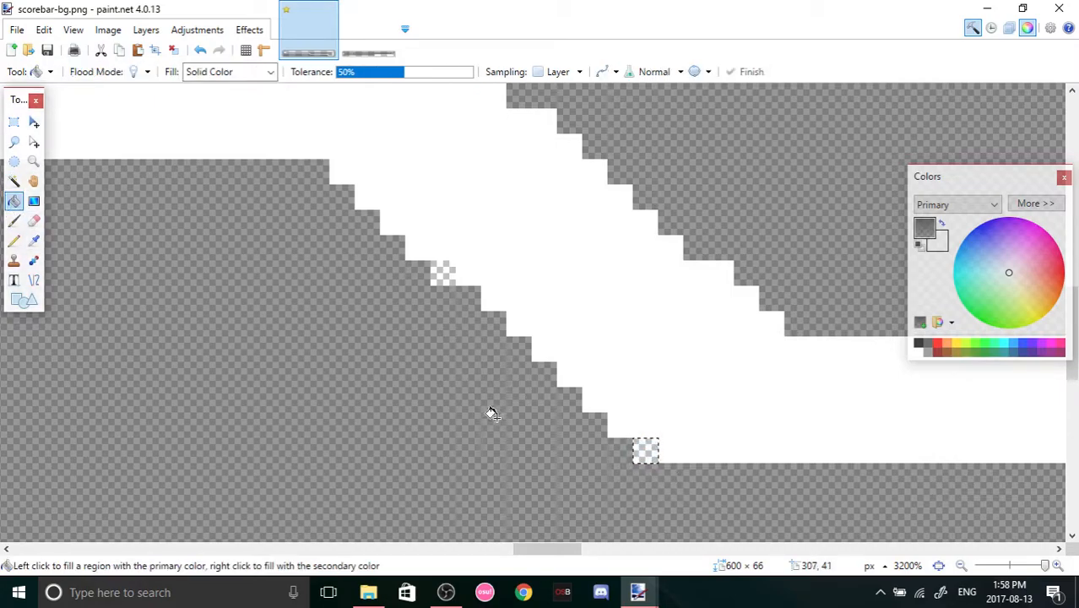
{"action": "left_click", "coordinate": [641, 451]}
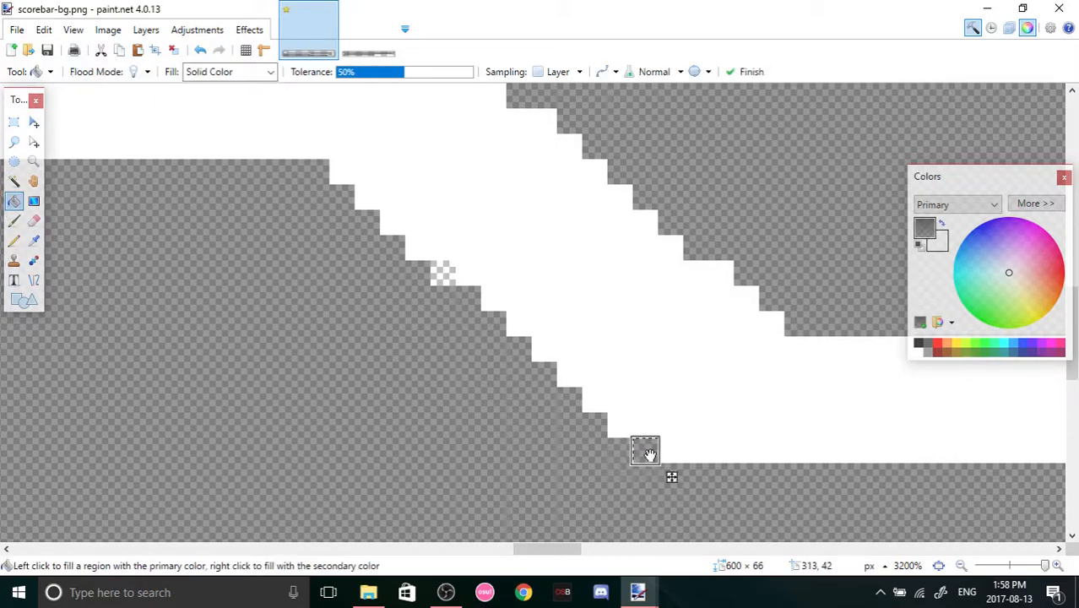
Select the upper erased pixel on the diagonal's lower edge with the Magic Wand and fill it with the translucent grey.
{"action": "left_click", "coordinate": [13, 181]}
{"action": "left_click", "coordinate": [443, 268]}
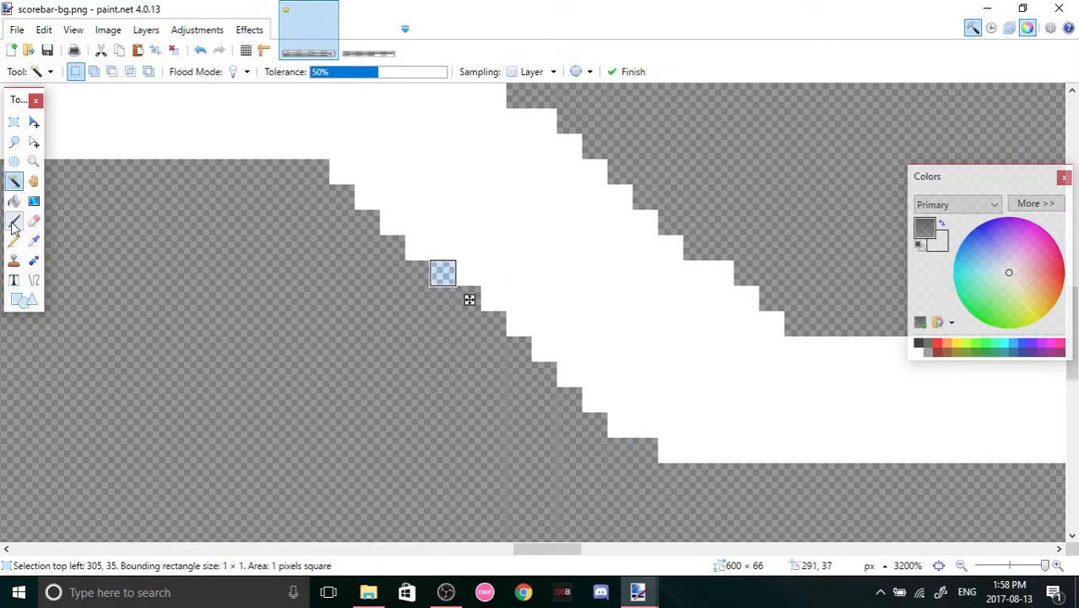
{"action": "key", "text": "f"}
{"action": "left_click", "coordinate": [443, 271]}
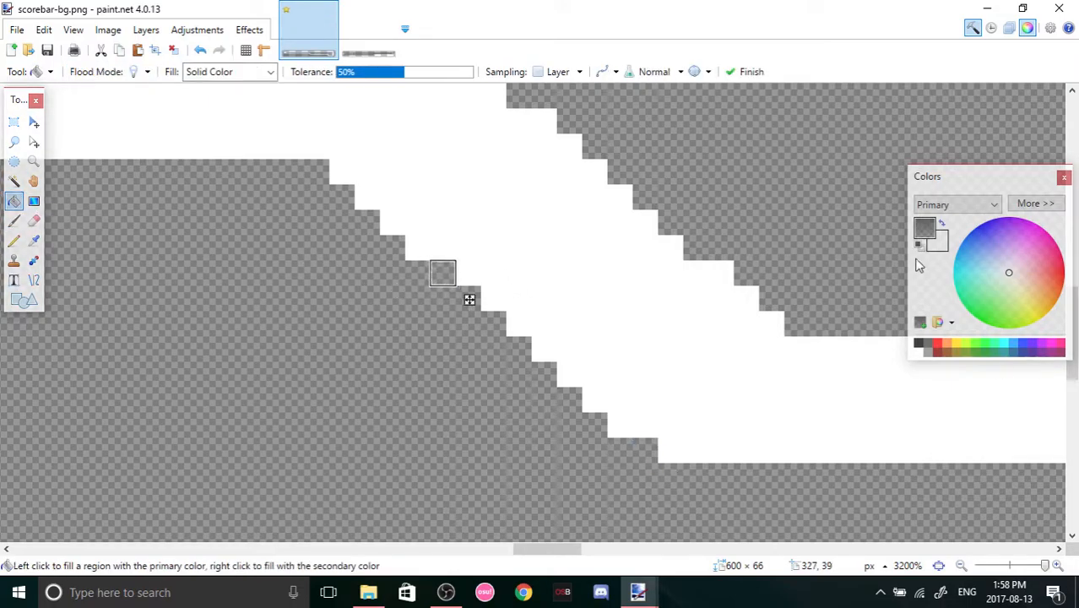
Save scorebar-bg.png with the bit depth on auto-detect.
{"action": "left_click", "coordinate": [963, 567]}
{"action": "left_click", "coordinate": [963, 567]}
{"action": "left_click", "coordinate": [963, 567]}
{"action": "left_click", "coordinate": [962, 566]}
{"action": "left_click", "coordinate": [963, 567]}
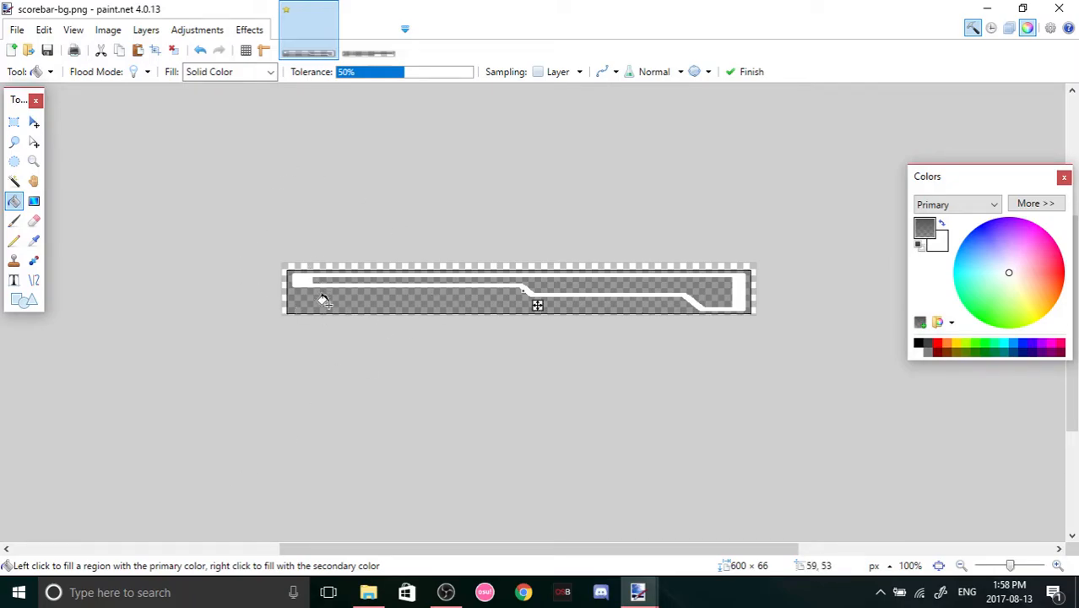
{"action": "left_click", "coordinate": [17, 30]}
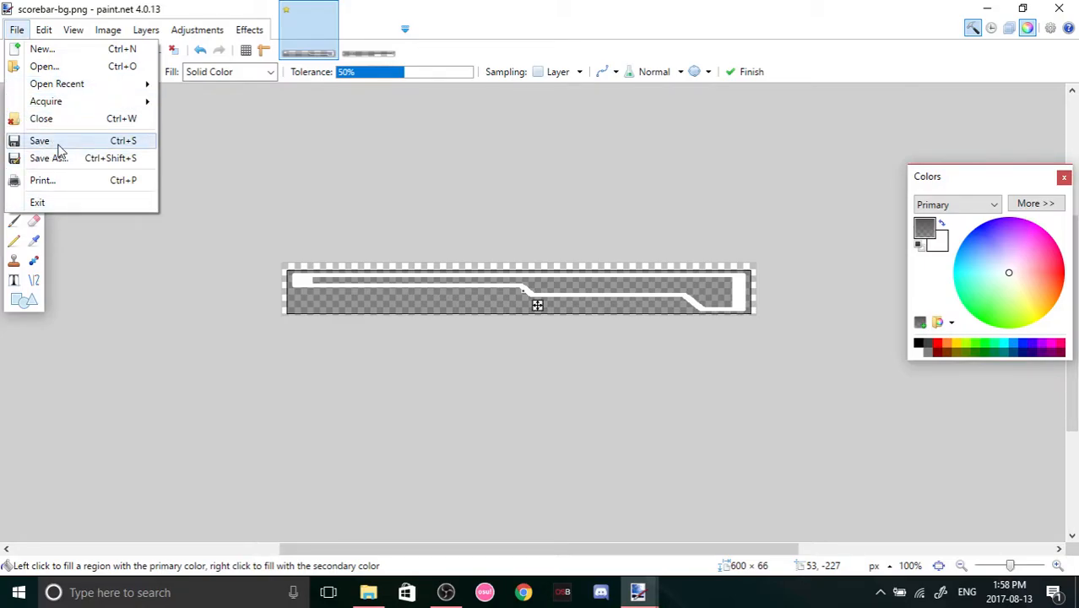
{"action": "left_click", "coordinate": [60, 146]}
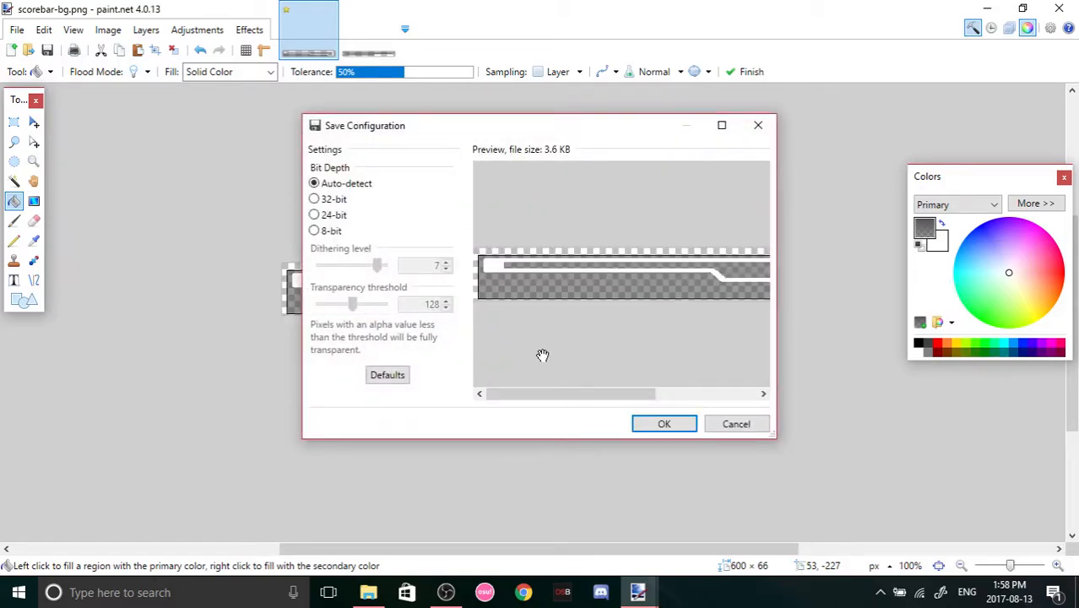
{"action": "key", "text": "space"}
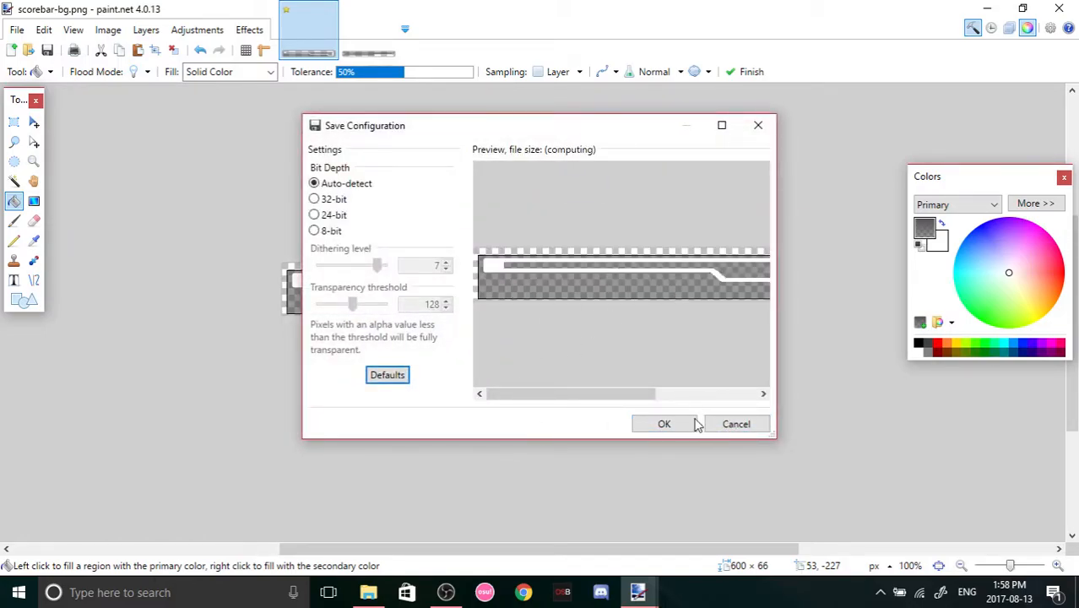
{"action": "left_click", "coordinate": [666, 424]}
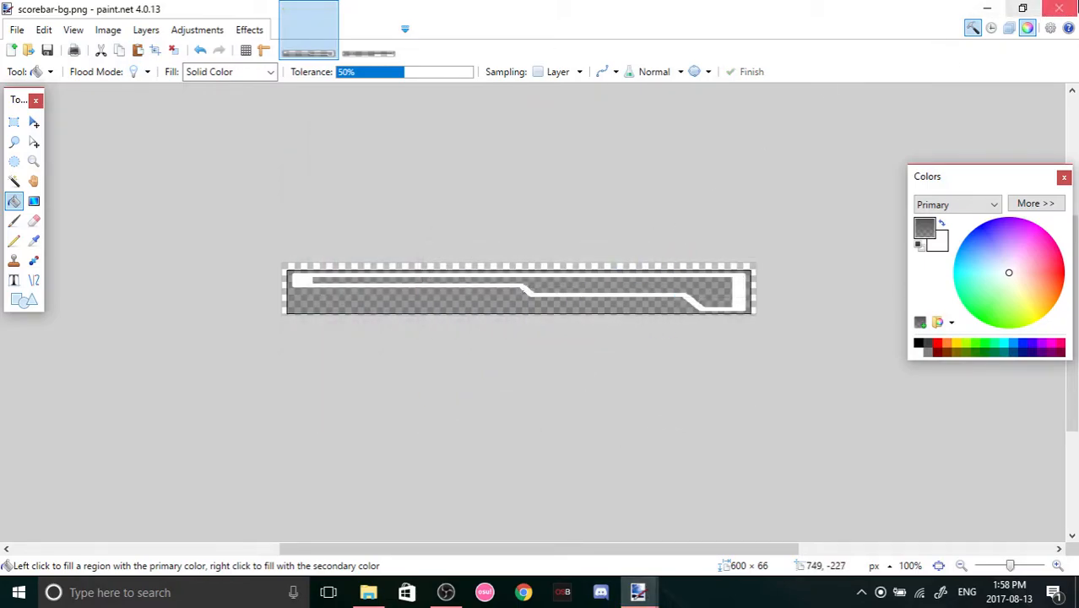
Close the image editor and the search results window, and preview the saved scorebar-bg image from the desktop.
{"action": "left_click", "coordinate": [1059, 8]}
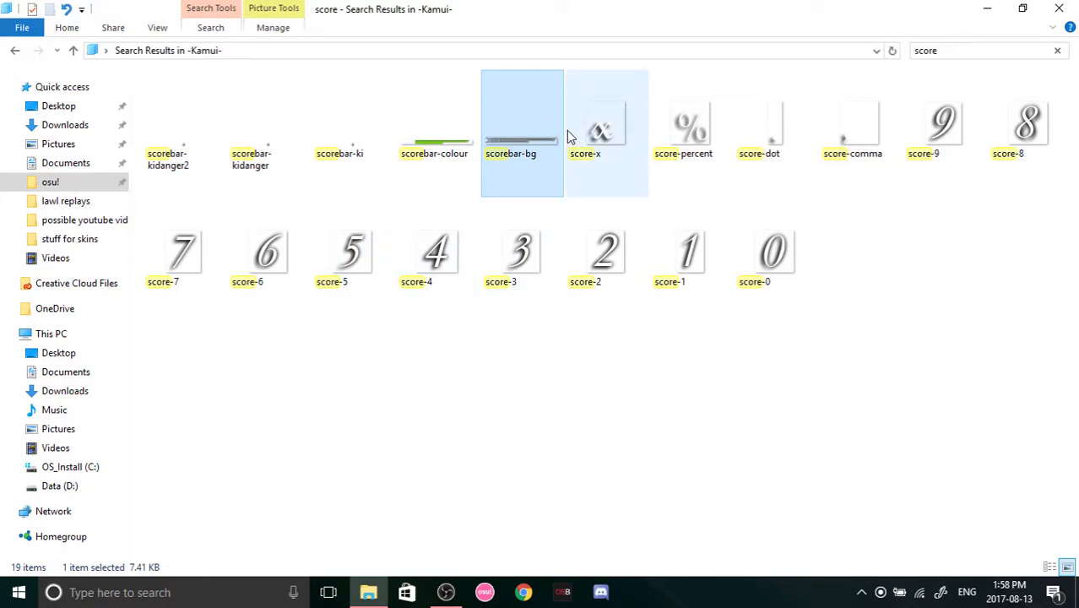
{"action": "left_click", "coordinate": [1072, 8]}
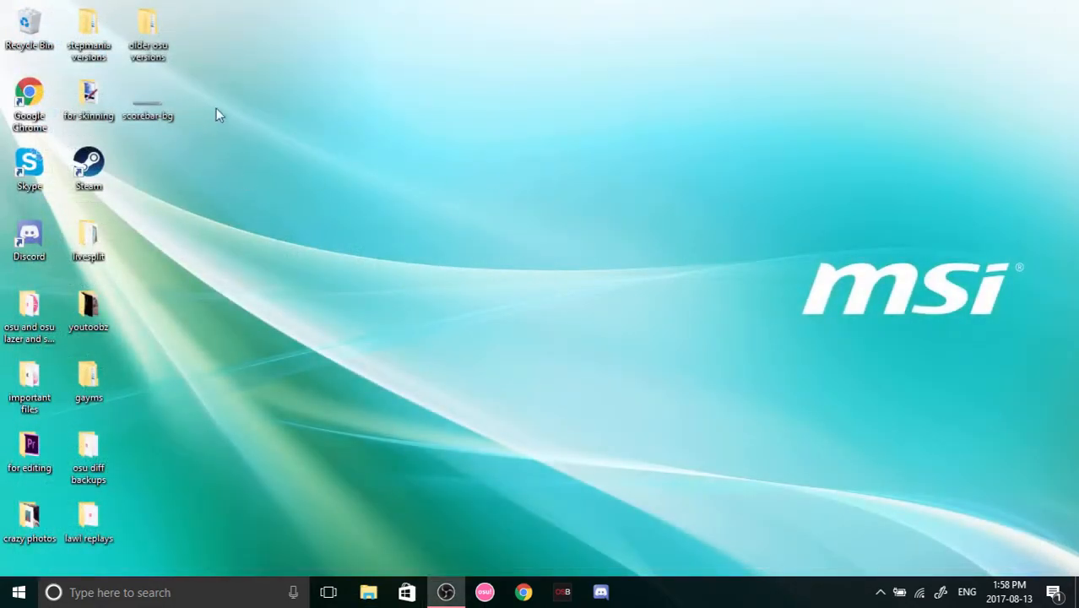
{"action": "double_click", "coordinate": [158, 80]}
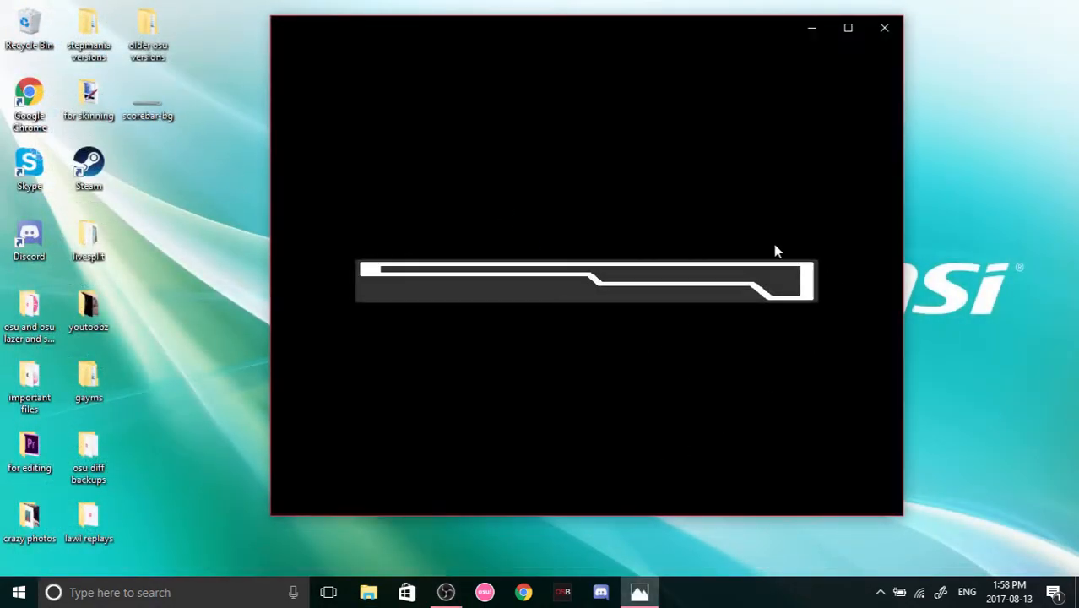
{"action": "left_click", "coordinate": [885, 28]}
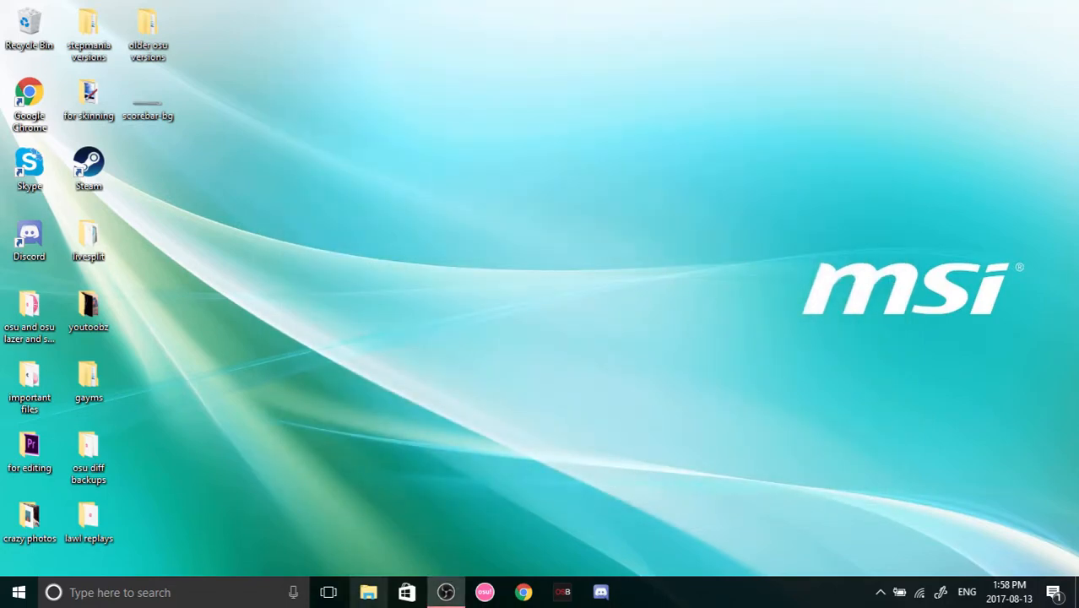
Open the awesomeboxlord v3 folder inside the osu! Skins folder in File Explorer.
{"action": "key", "text": "super+e"}
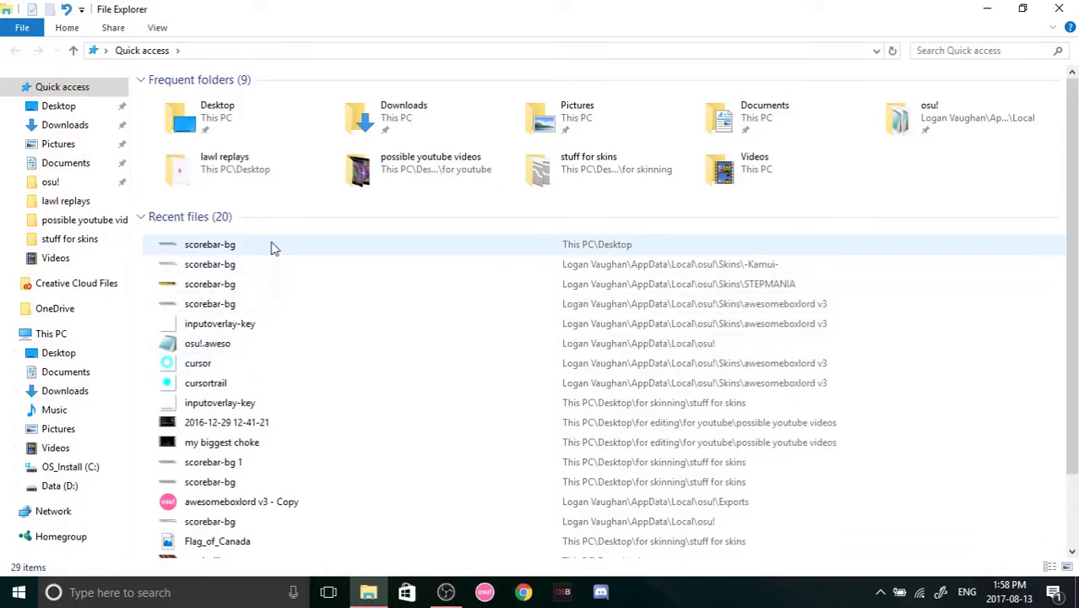
{"action": "left_click", "coordinate": [76, 183]}
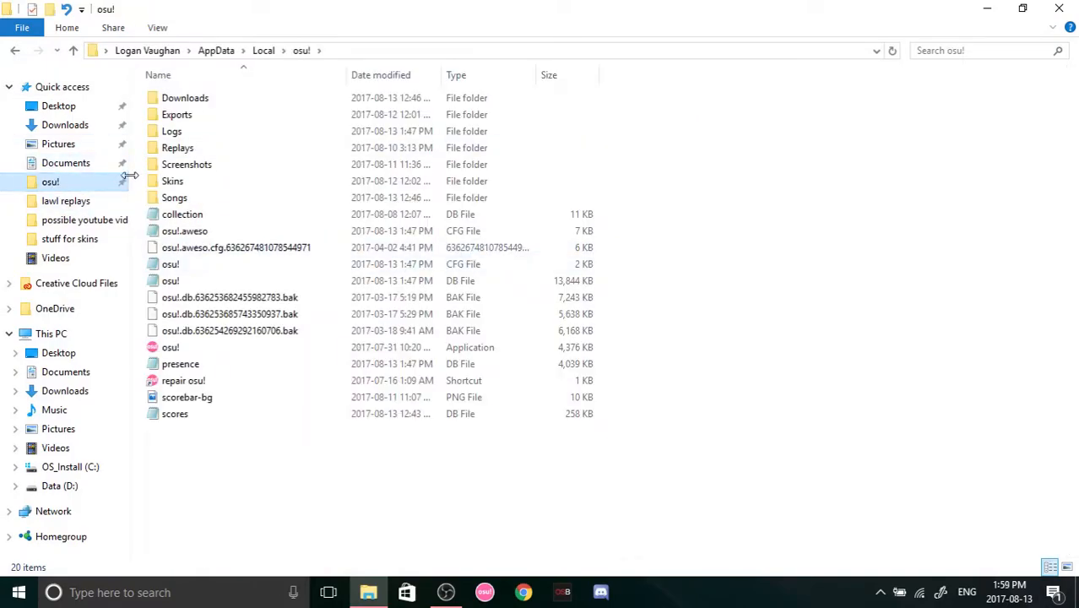
{"action": "double_click", "coordinate": [197, 182]}
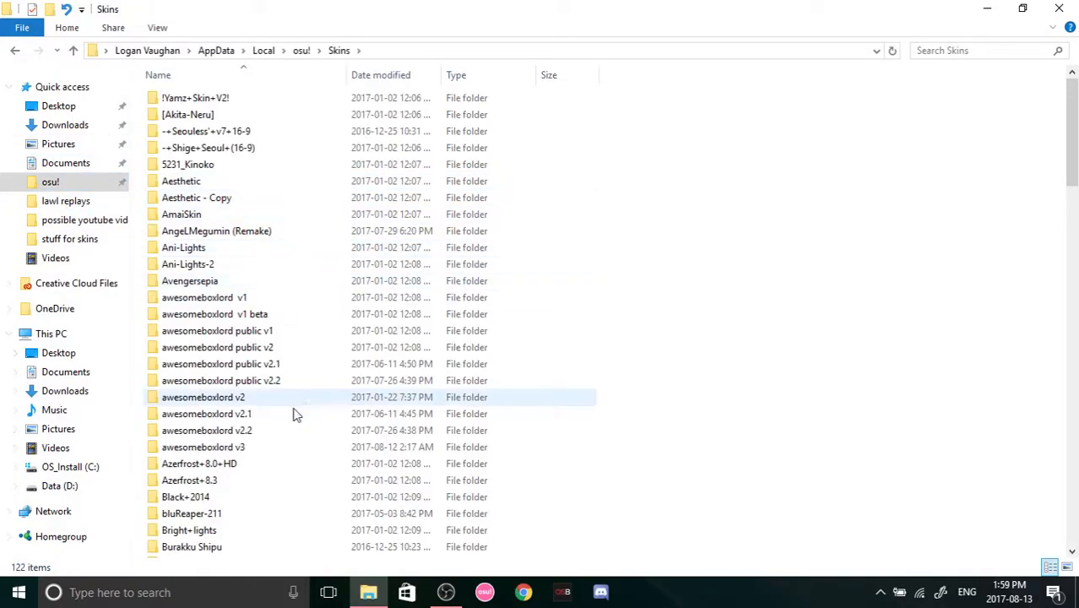
{"action": "double_click", "coordinate": [247, 448]}
Search the awesomeboxlord v3 folder for "scorebar" and copy its existing scorebar-bg image.
{"action": "scroll", "coordinate": [659, 389], "scroll_direction": "down", "scroll_amount": 15}
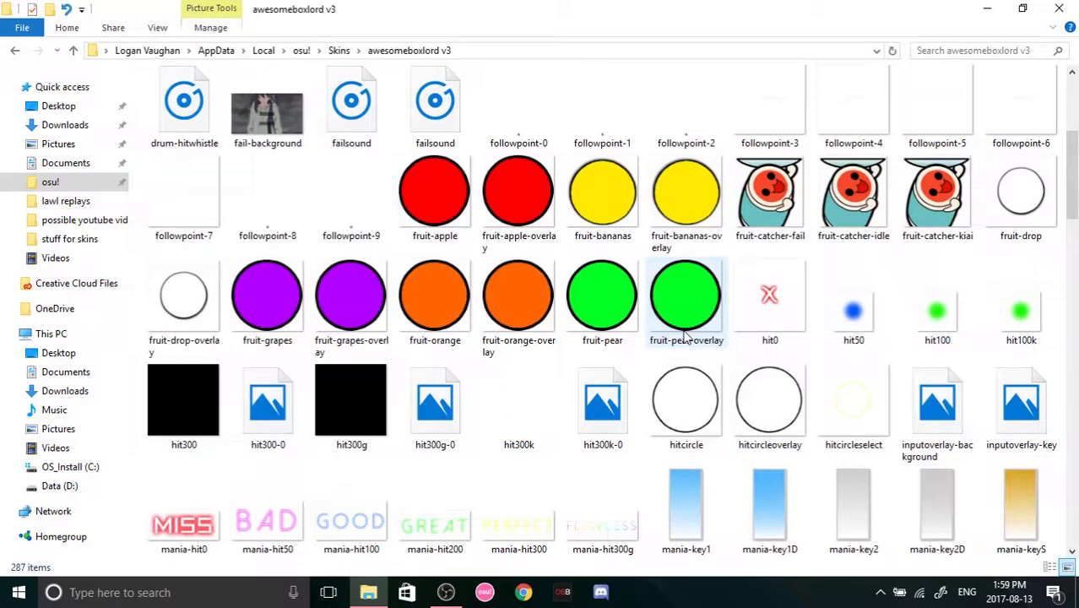
{"action": "scroll", "coordinate": [686, 336], "scroll_direction": "down", "scroll_amount": 3}
{"action": "scroll", "coordinate": [689, 340], "scroll_direction": "up", "scroll_amount": 12}
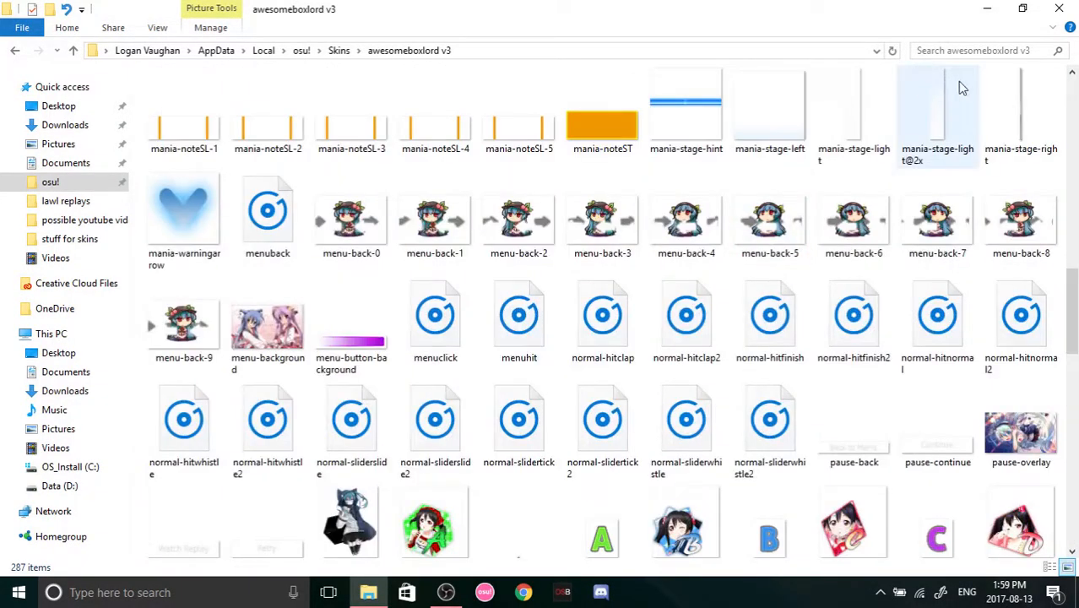
{"action": "left_click", "coordinate": [978, 52]}
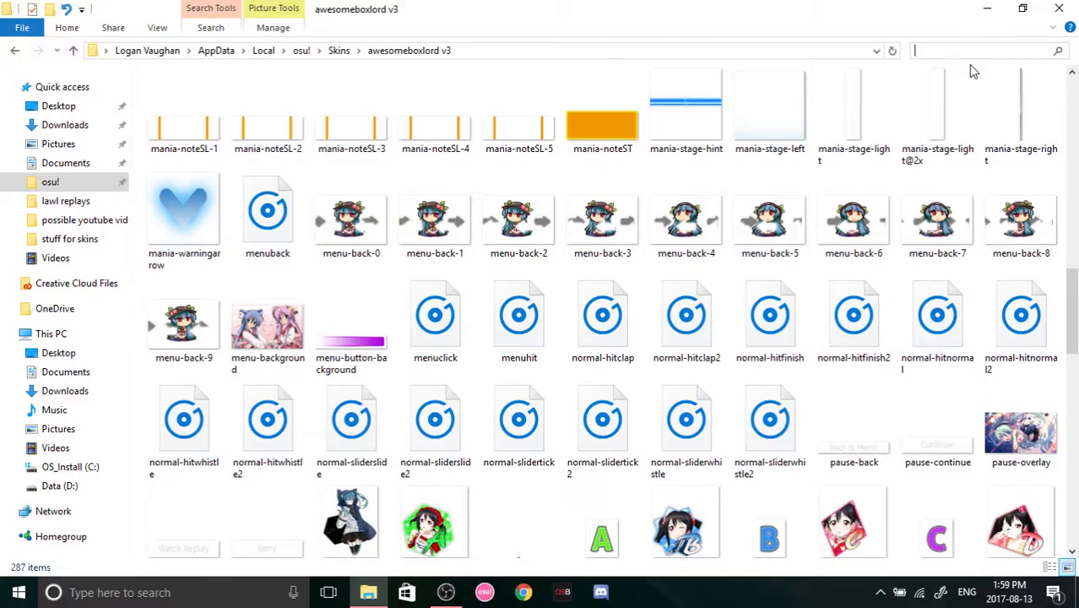
{"action": "type", "text": "scorebar"}
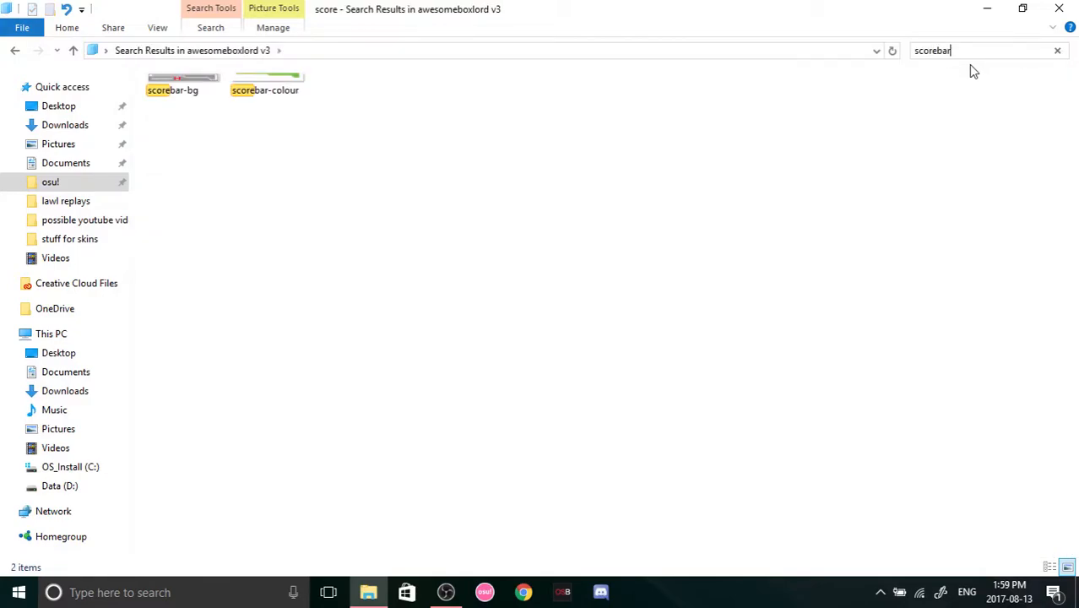
{"action": "left_click_drag", "start_coordinate": [161, 164], "coordinate": [179, 84]}
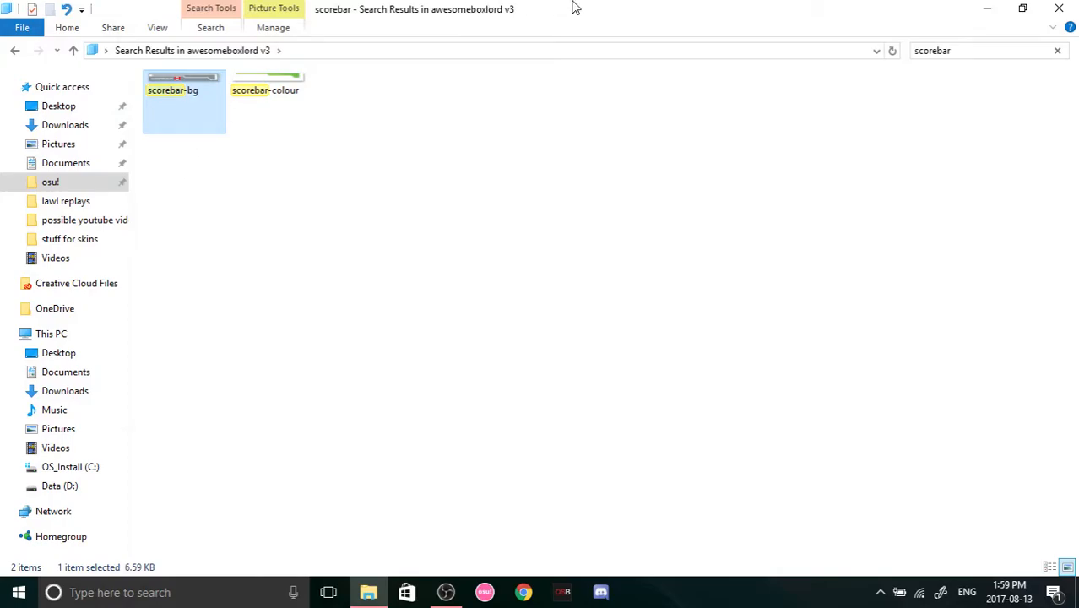
Restore the search results window to a smaller size and open the stuff for skins folder inside for skinning.
{"action": "left_click_drag", "start_coordinate": [572, 7], "coordinate": [718, 81]}
{"action": "double_click", "coordinate": [90, 93]}
{"action": "double_click", "coordinate": [218, 111]}
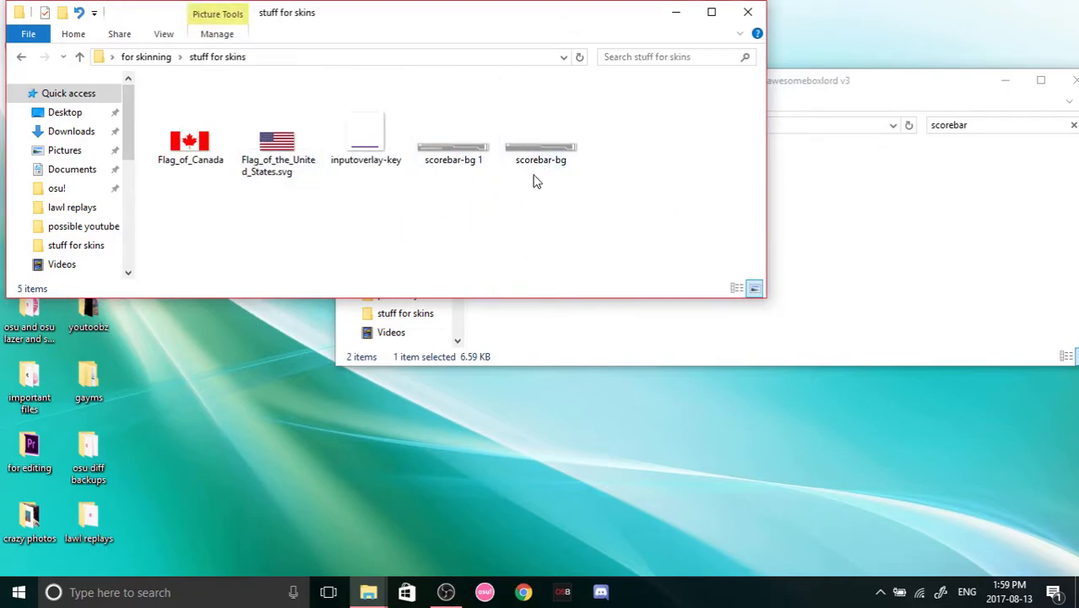
Try to paste the copied scorebar-bg image into stuff for skins, skipping the file whose name already exists there.
{"action": "left_click_drag", "start_coordinate": [574, 157], "coordinate": [537, 228]}
{"action": "left_click", "coordinate": [404, 464]}
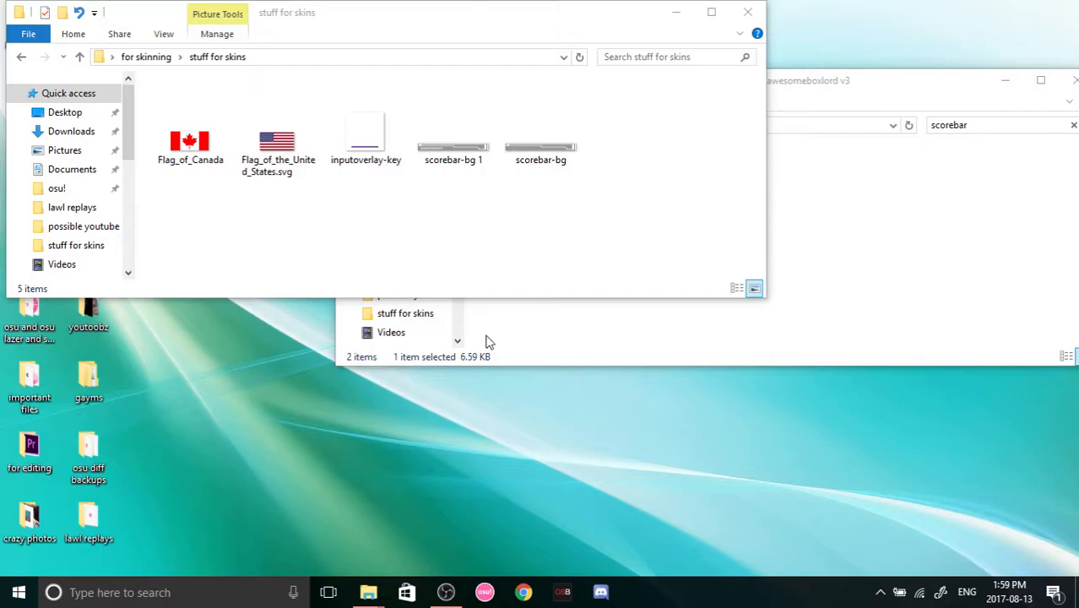
{"action": "left_click", "coordinate": [649, 211]}
{"action": "right_click", "coordinate": [648, 212]}
{"action": "left_click", "coordinate": [608, 168]}
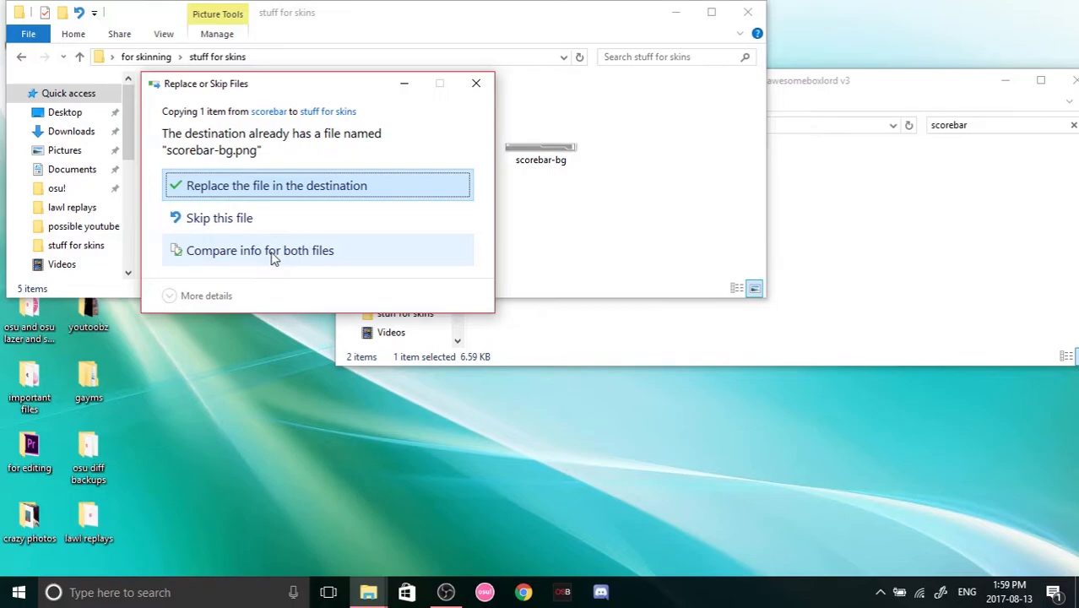
{"action": "left_click", "coordinate": [392, 218]}
Create a new folder inside stuff for skins and paste the copied scorebar-bg image into it.
{"action": "right_click", "coordinate": [687, 166]}
{"action": "mouse_move", "coordinate": [739, 354]}
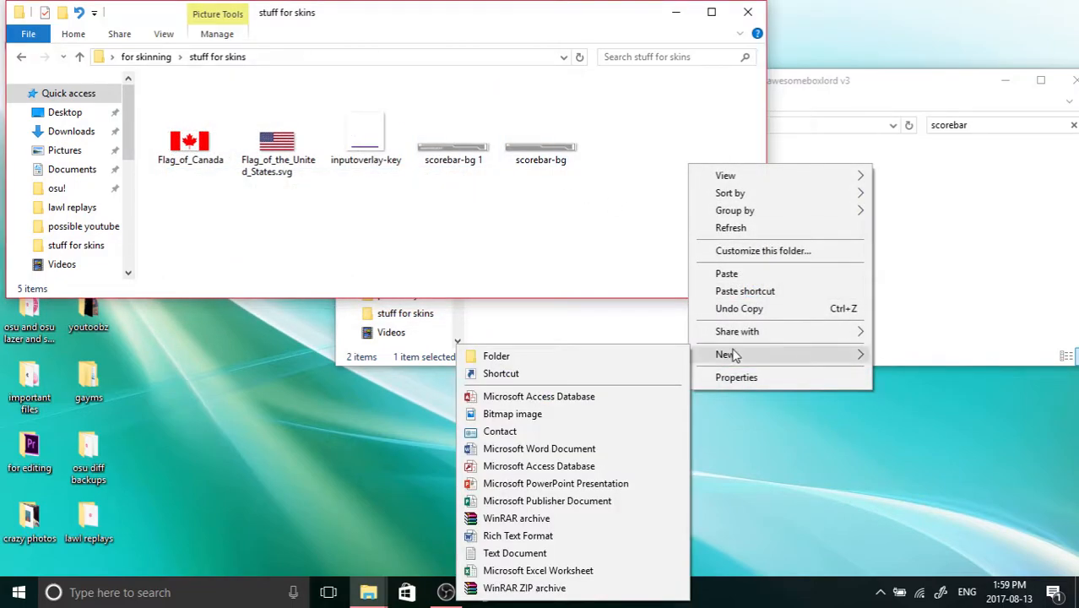
{"action": "left_click", "coordinate": [497, 352]}
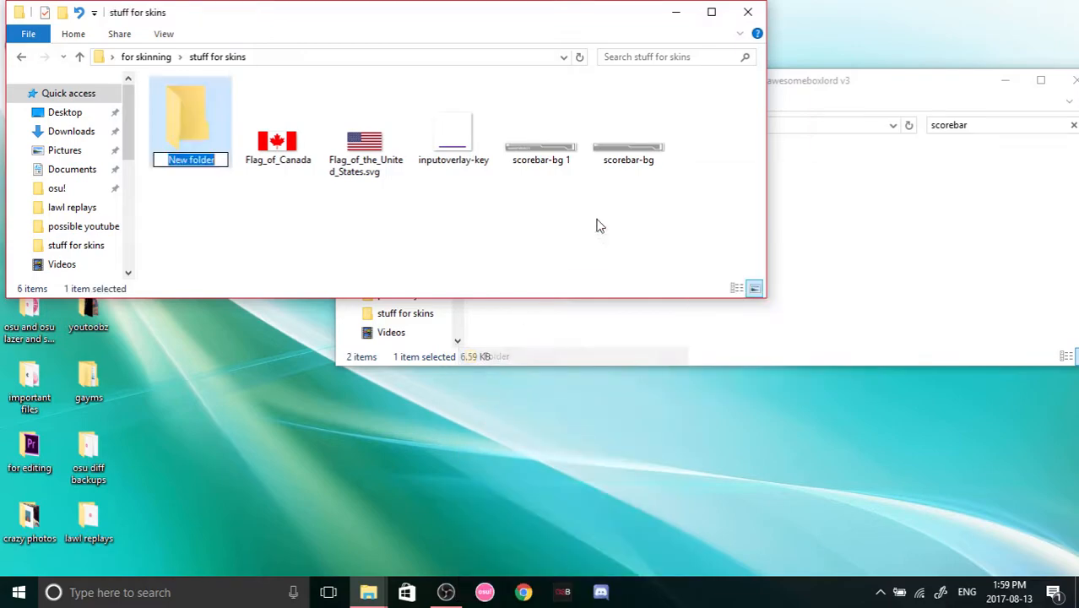
{"action": "double_click", "coordinate": [213, 132]}
{"action": "key", "text": "ctrl+v"}
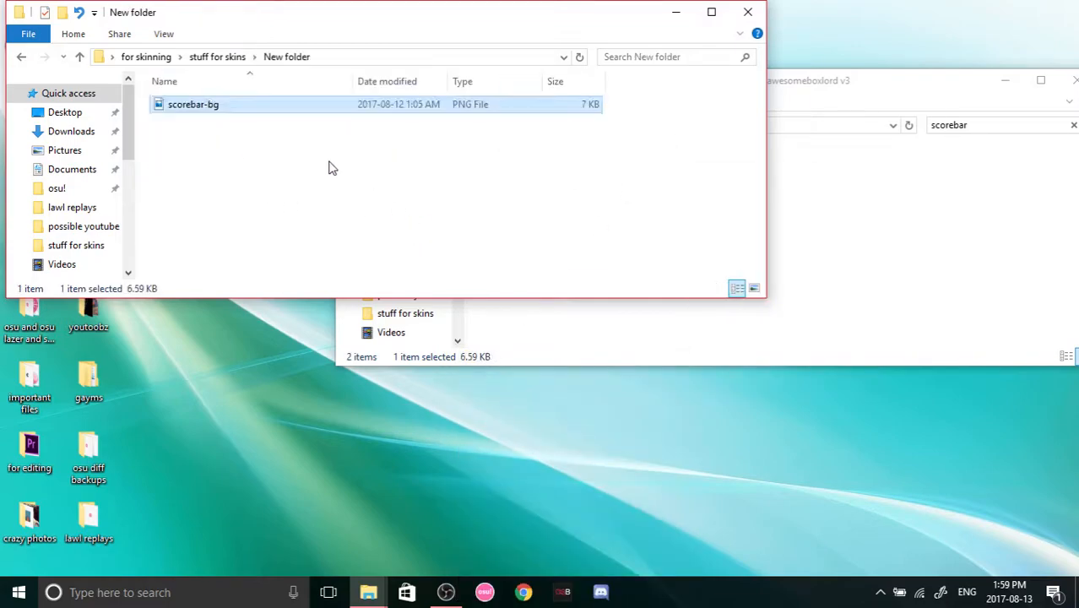
Rename the pasted image as scorebar-bg 1243.
{"action": "right_click", "coordinate": [234, 115]}
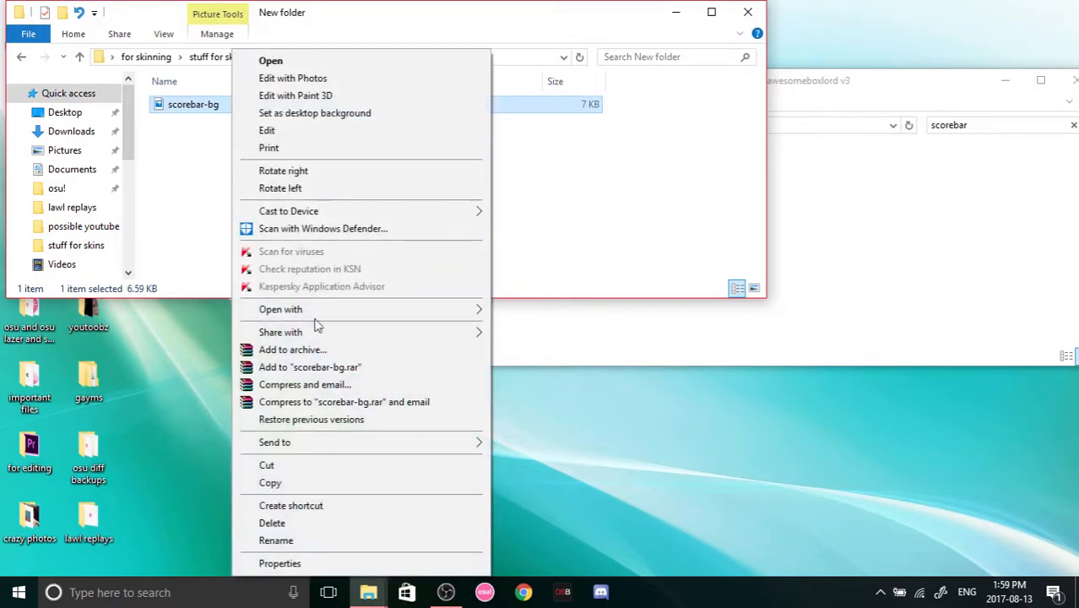
{"action": "left_click", "coordinate": [285, 538]}
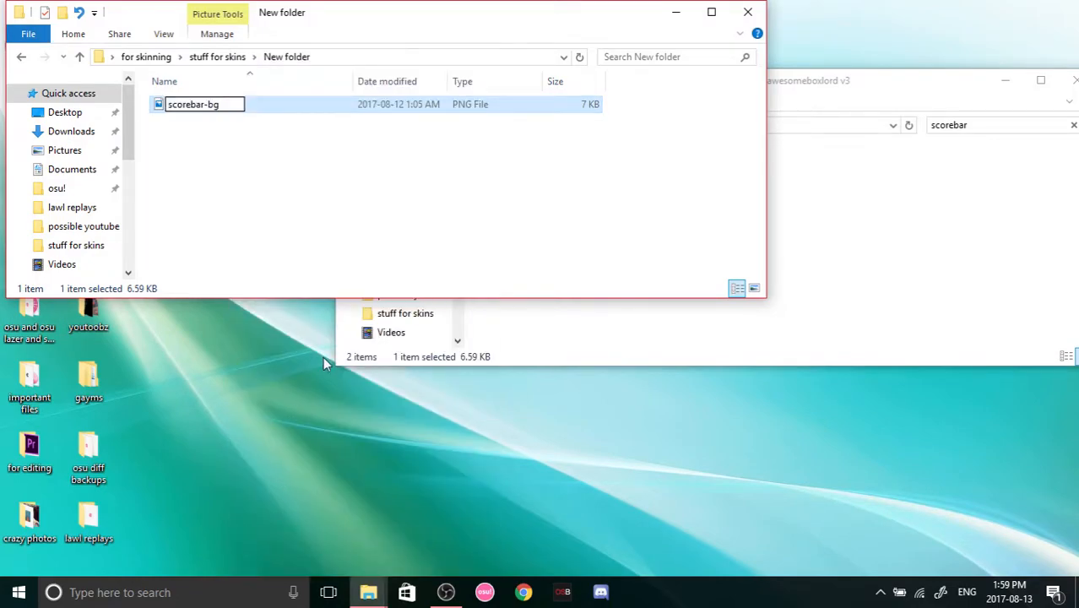
{"action": "type", "text": "1243"}
{"action": "key", "text": "Return"}
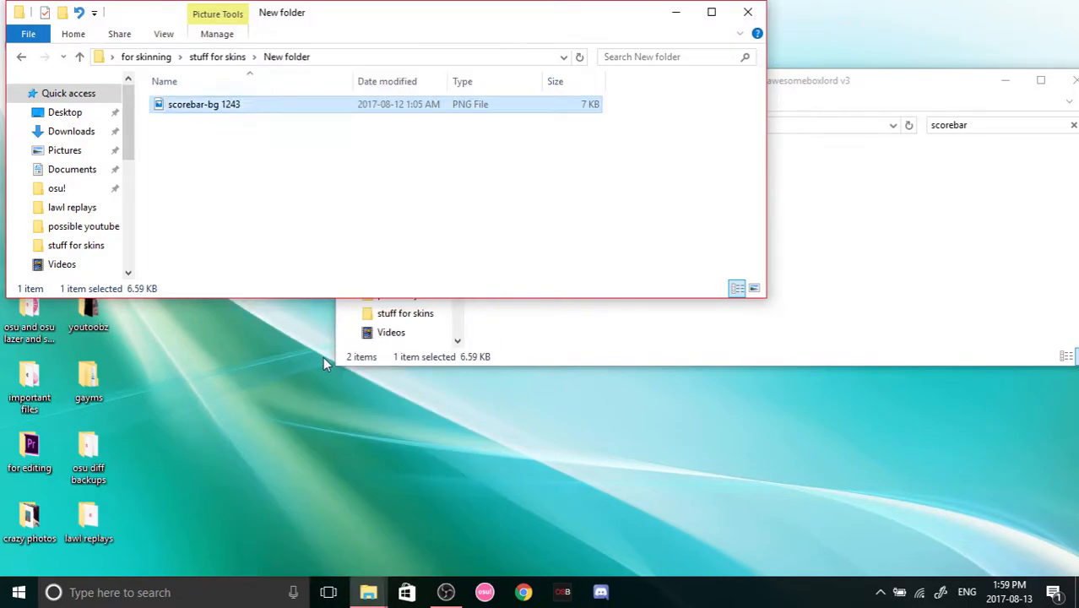
Move scorebar-bg 1243 up into the stuff for skins folder and delete the temporary New folder.
{"action": "left_click_drag", "start_coordinate": [259, 114], "coordinate": [228, 61]}
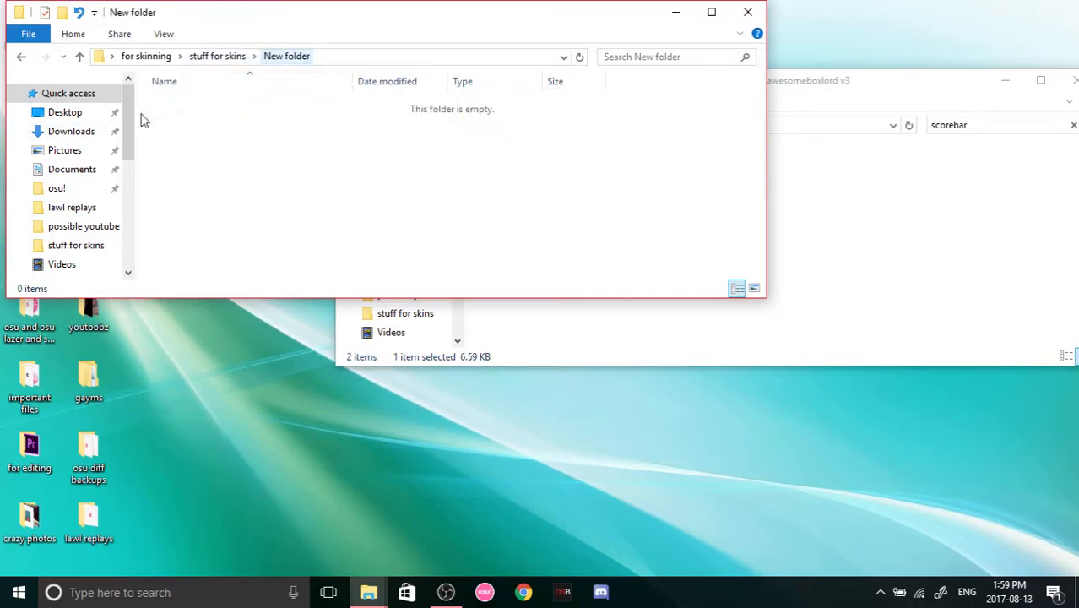
{"action": "left_click", "coordinate": [224, 58]}
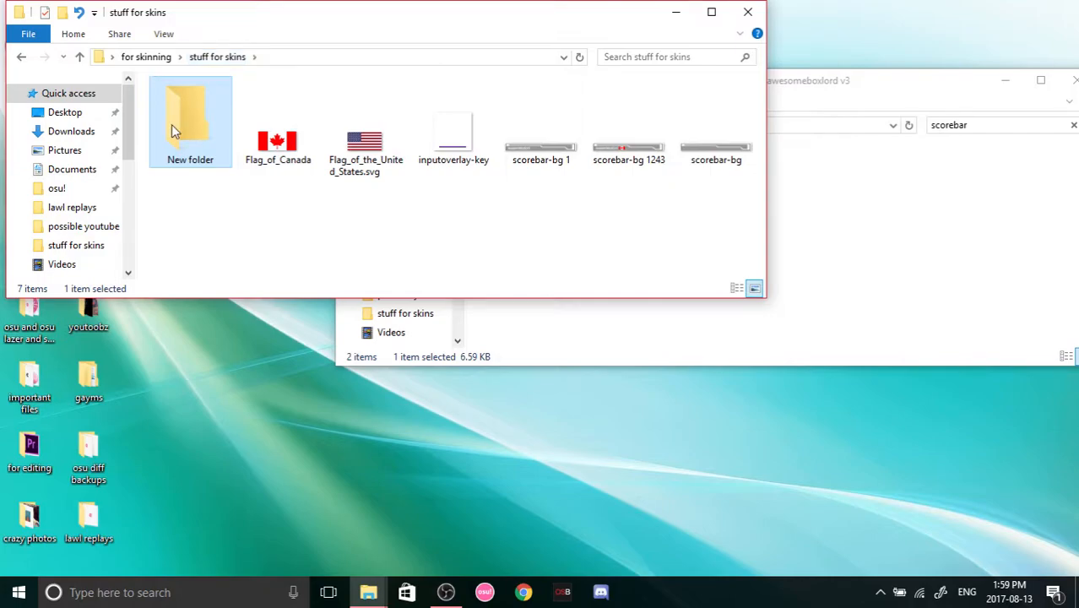
{"action": "key", "text": "Delete"}
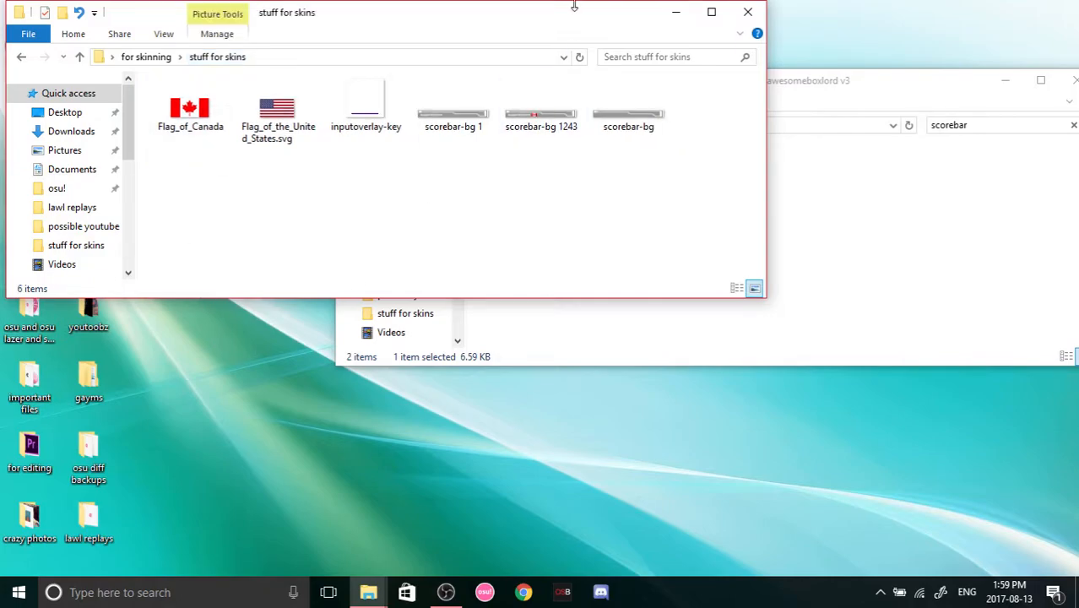
Move the edited scorebar-bg from the desktop into the awesomeboxlord v3 folder, replacing the existing file.
{"action": "left_click", "coordinate": [679, 13]}
{"action": "left_click_drag", "start_coordinate": [813, 94], "coordinate": [796, 64]}
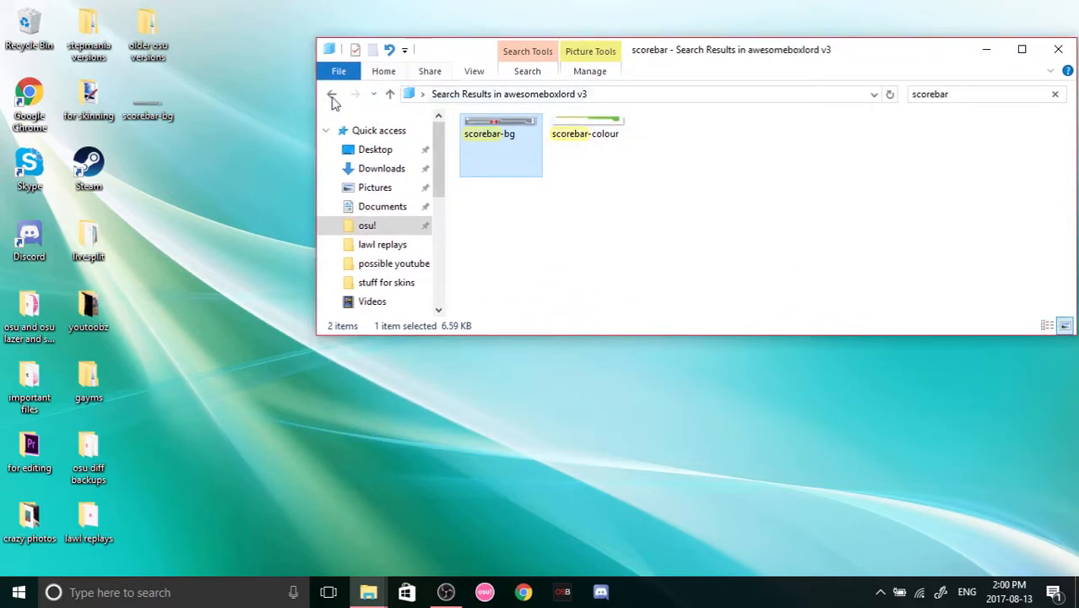
{"action": "left_click", "coordinate": [332, 96]}
{"action": "left_click_drag", "start_coordinate": [147, 100], "coordinate": [853, 245]}
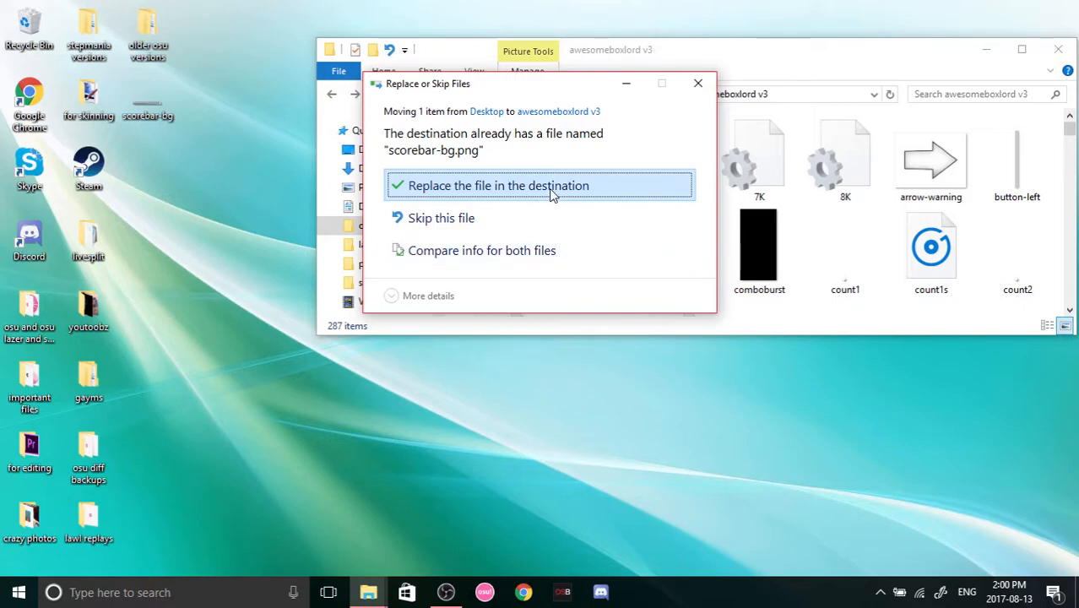
{"action": "left_click", "coordinate": [554, 192]}
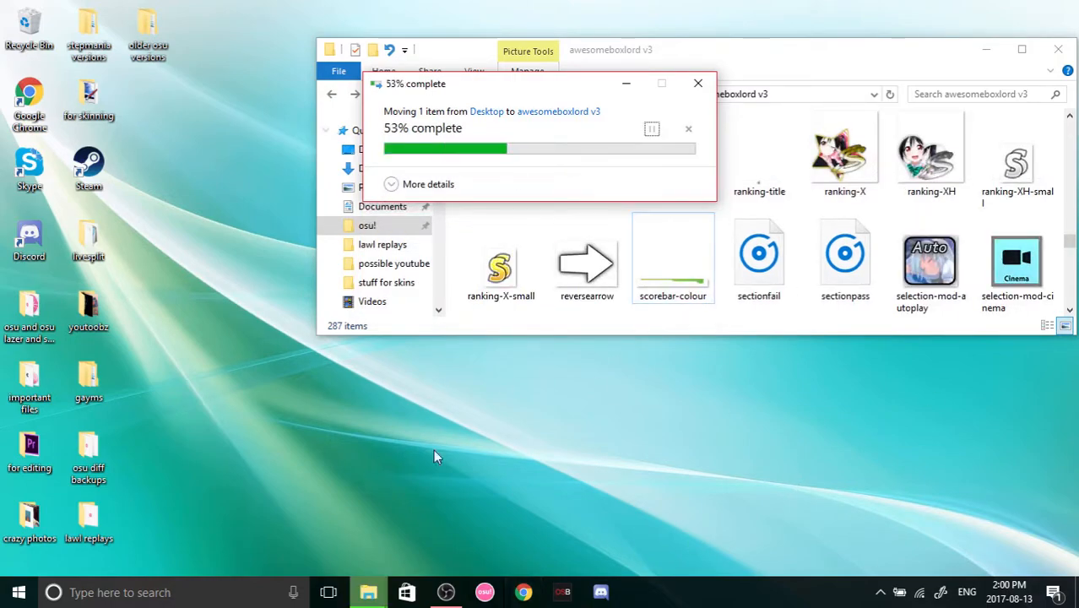
Switch to osu! and play The General's Salute on the 3312's saving time difficulty to check the new scorebar in game.
{"action": "left_click", "coordinate": [488, 599]}
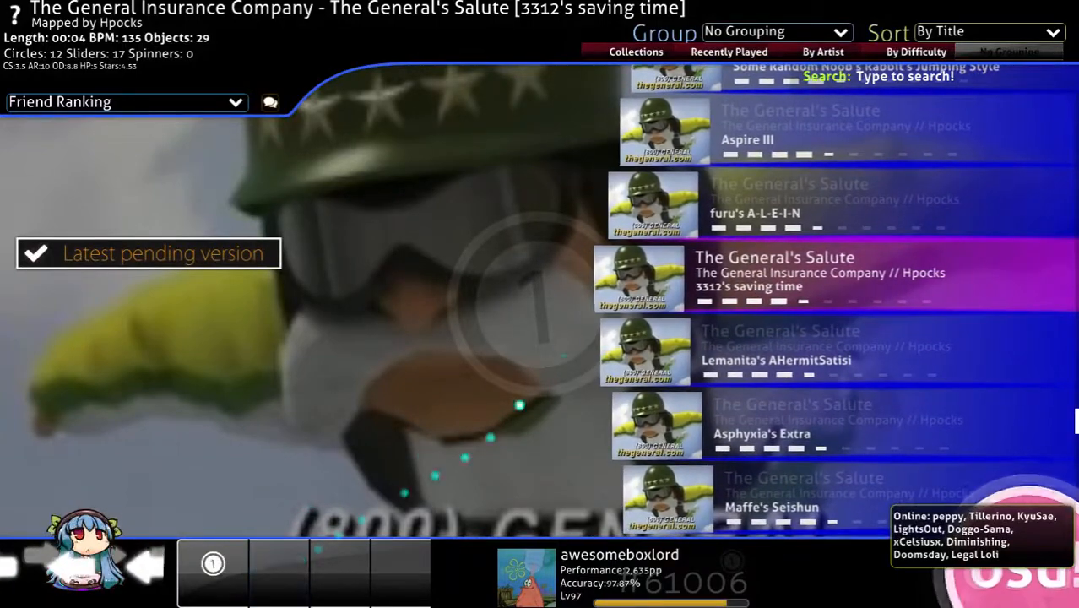
{"action": "key", "text": "Return"}
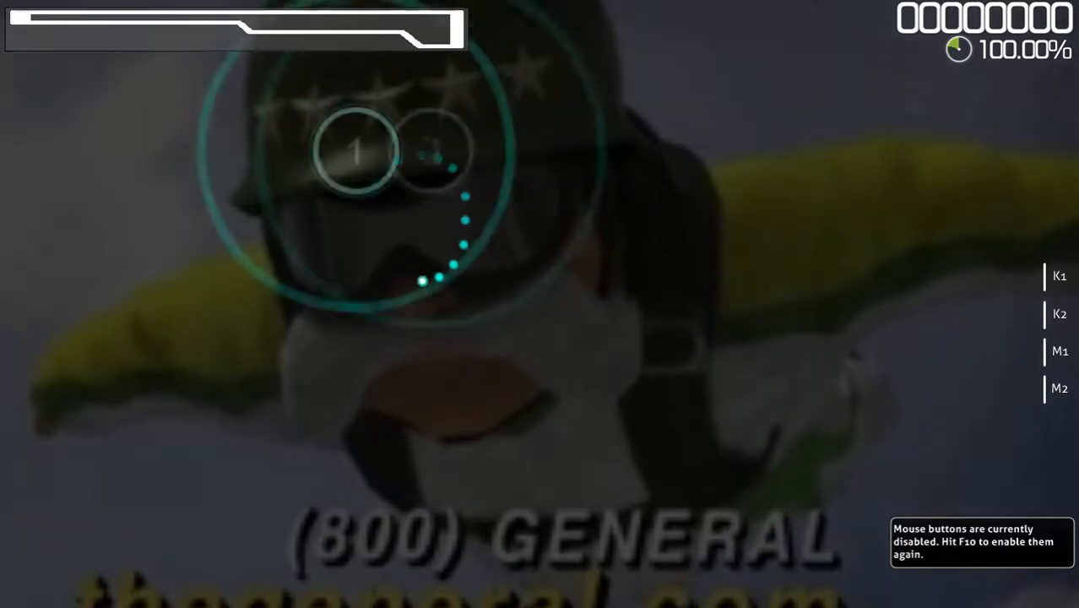
{"action": "key", "text": "x"}
{"action": "key", "text": "z"}
{"action": "key", "text": "x"}
{"action": "key", "text": "z"}
{"action": "key", "text": "x"}
{"action": "key", "text": "z"}
{"action": "key", "text": "x"}
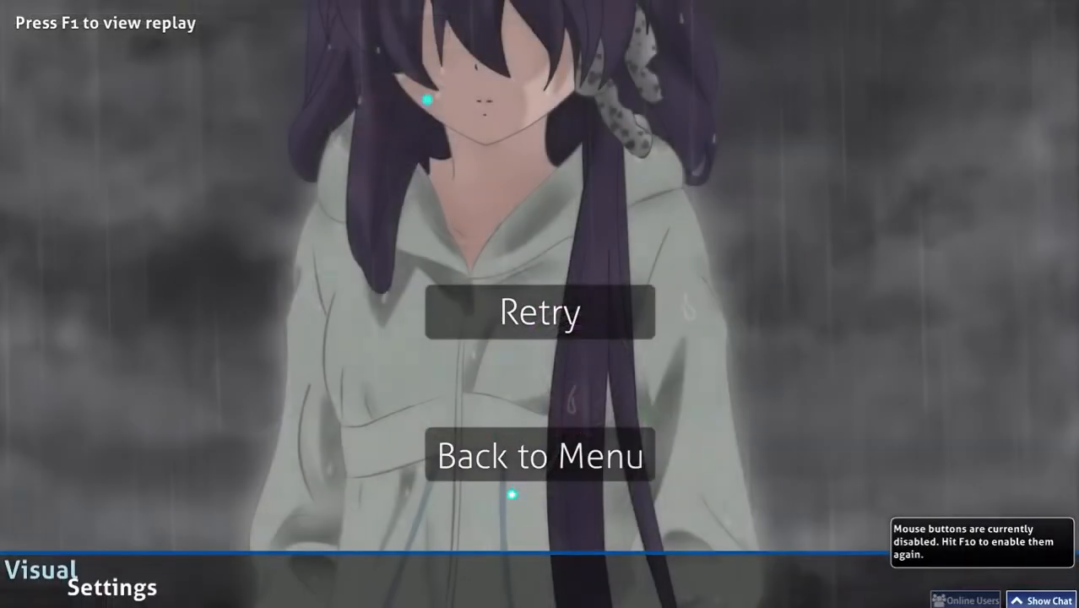
Leave the game, find scorebar-bg in the awesomeboxlord v3 folder by searching for "sc", and open it in paint.net.
{"action": "key", "text": "Escape"}
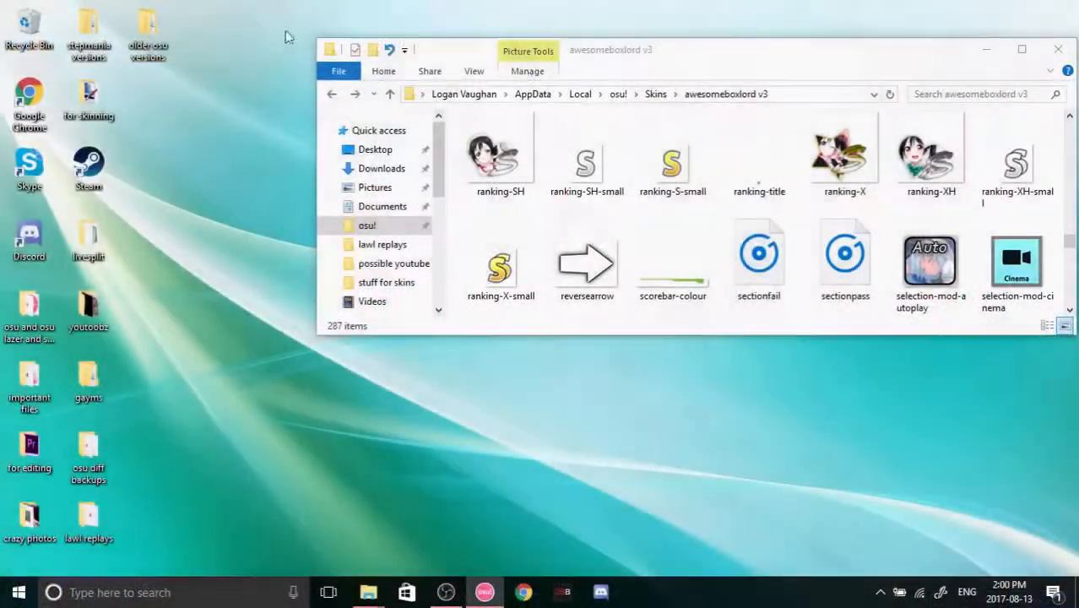
{"action": "left_click", "coordinate": [675, 238]}
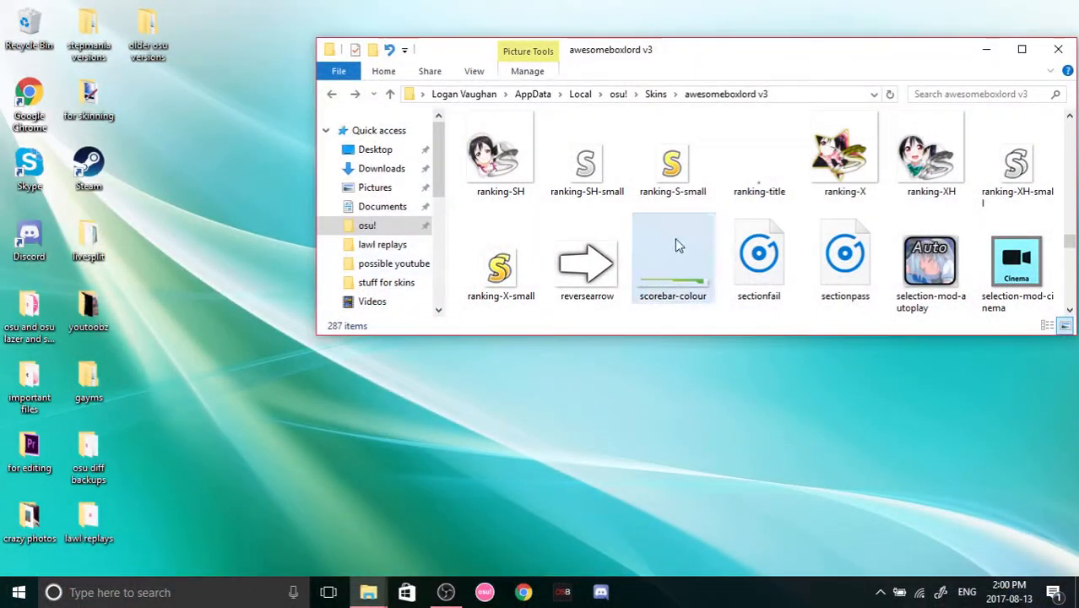
{"action": "scroll", "coordinate": [963, 224], "scroll_direction": "up", "scroll_amount": 6}
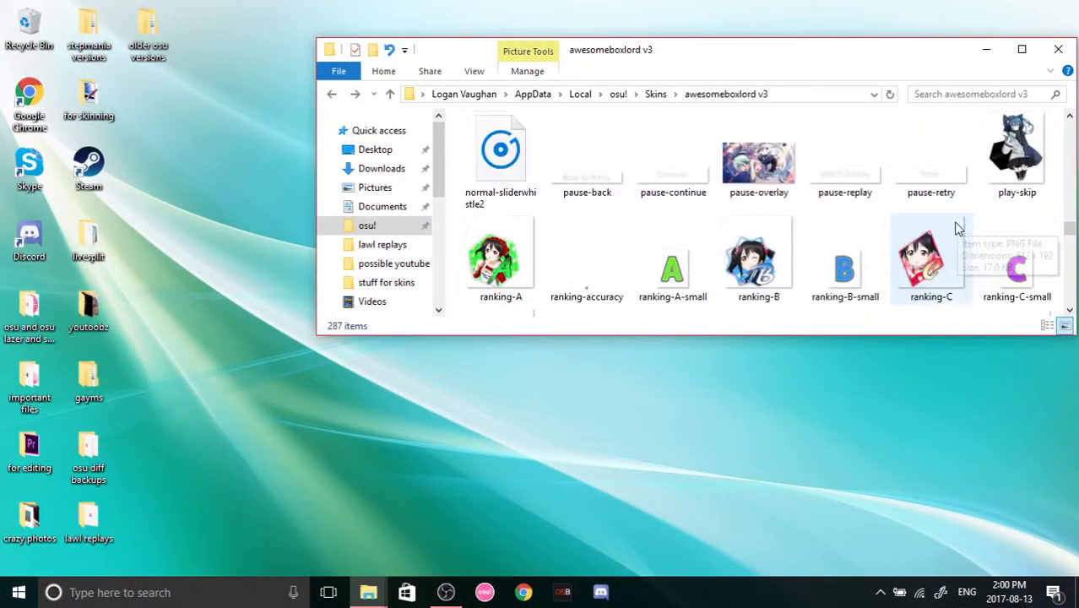
{"action": "left_click", "coordinate": [1018, 94]}
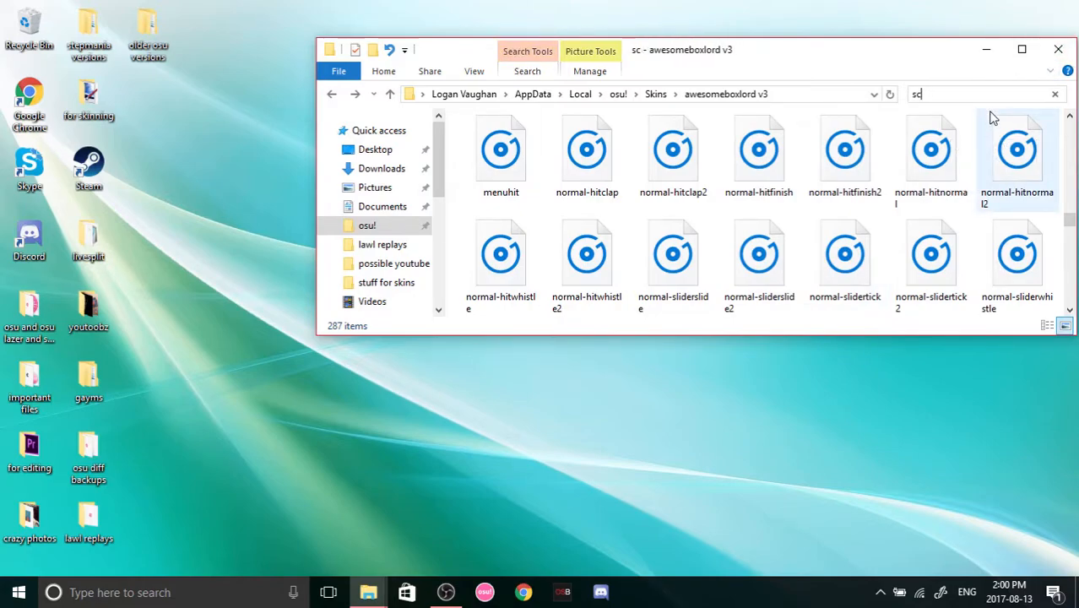
{"action": "left_click", "coordinate": [505, 174]}
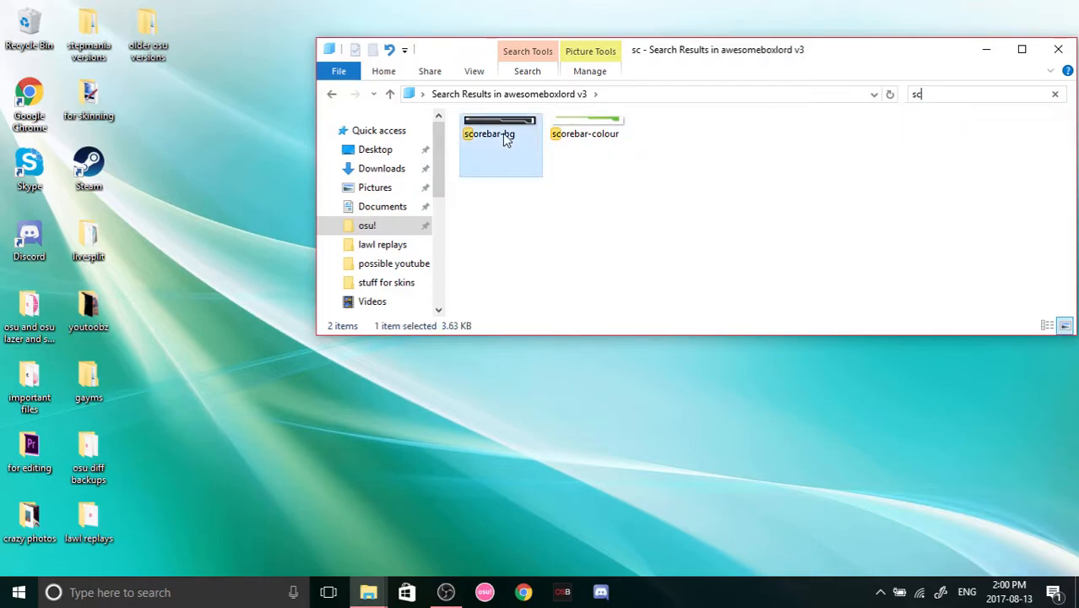
{"action": "right_click", "coordinate": [505, 174]}
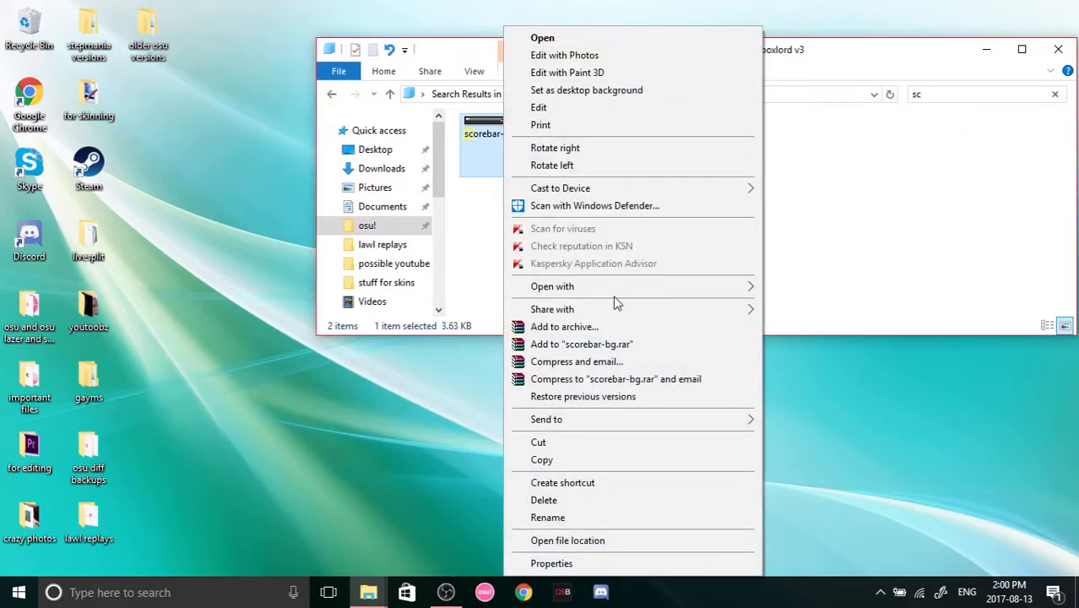
{"action": "mouse_move", "coordinate": [622, 289]}
{"action": "left_click", "coordinate": [805, 324]}
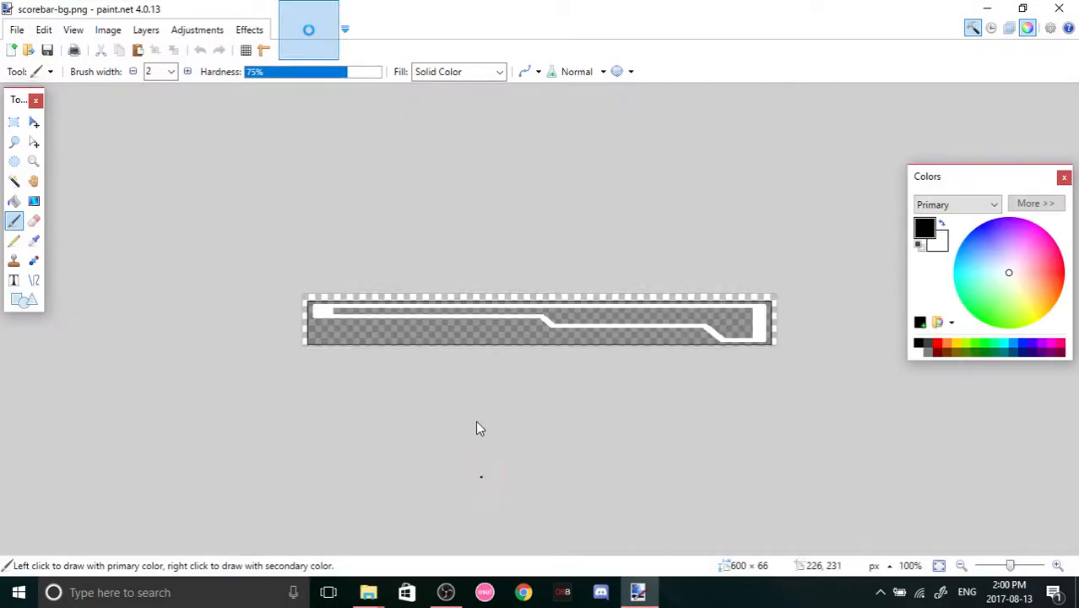
Activate the Text tool and choose Maximilien as its font for lettering the scorebar image.
{"action": "left_click", "coordinate": [1036, 568]}
{"action": "left_click", "coordinate": [1036, 567]}
{"action": "left_click_drag", "start_coordinate": [569, 555], "coordinate": [414, 551]}
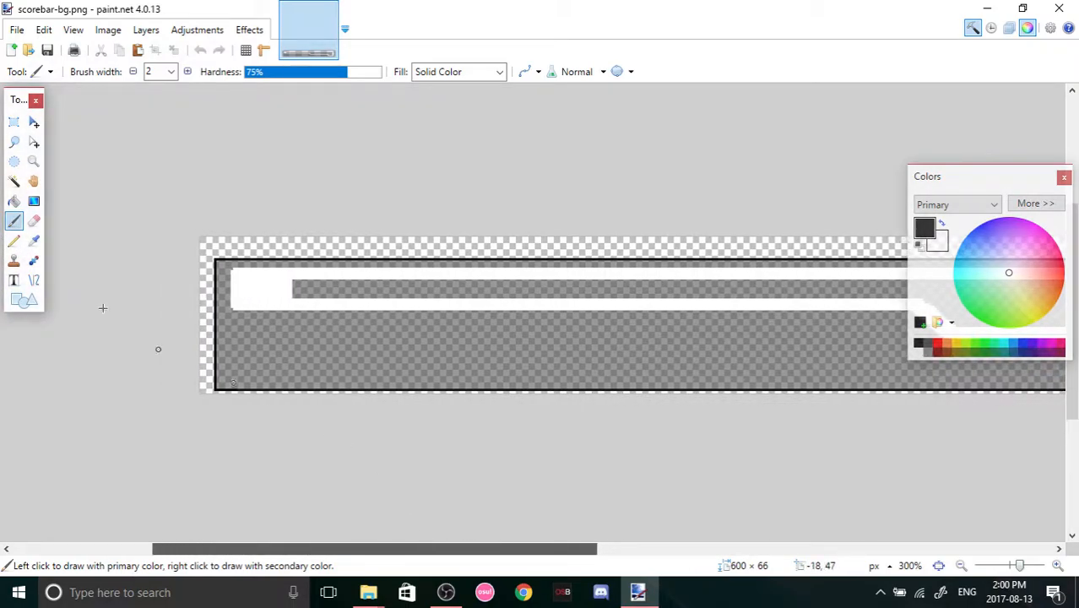
{"action": "left_click", "coordinate": [13, 280]}
{"action": "left_click", "coordinate": [149, 72]}
{"action": "left_click", "coordinate": [156, 73]}
{"action": "left_click", "coordinate": [159, 74]}
{"action": "scroll", "coordinate": [184, 249], "scroll_direction": "down", "scroll_amount": 20}
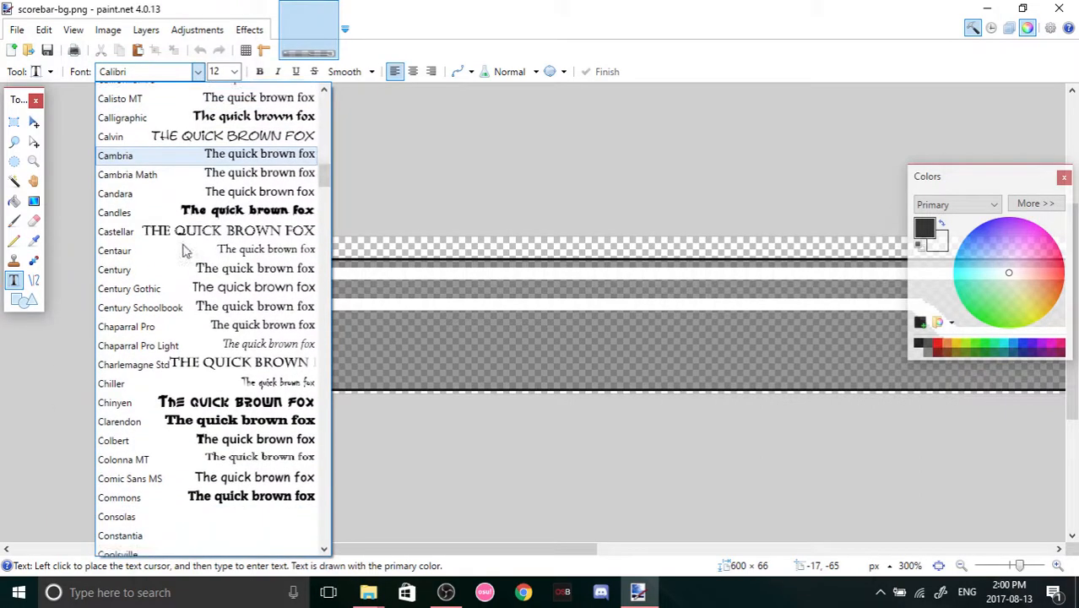
{"action": "scroll", "coordinate": [190, 317], "scroll_direction": "down", "scroll_amount": 15}
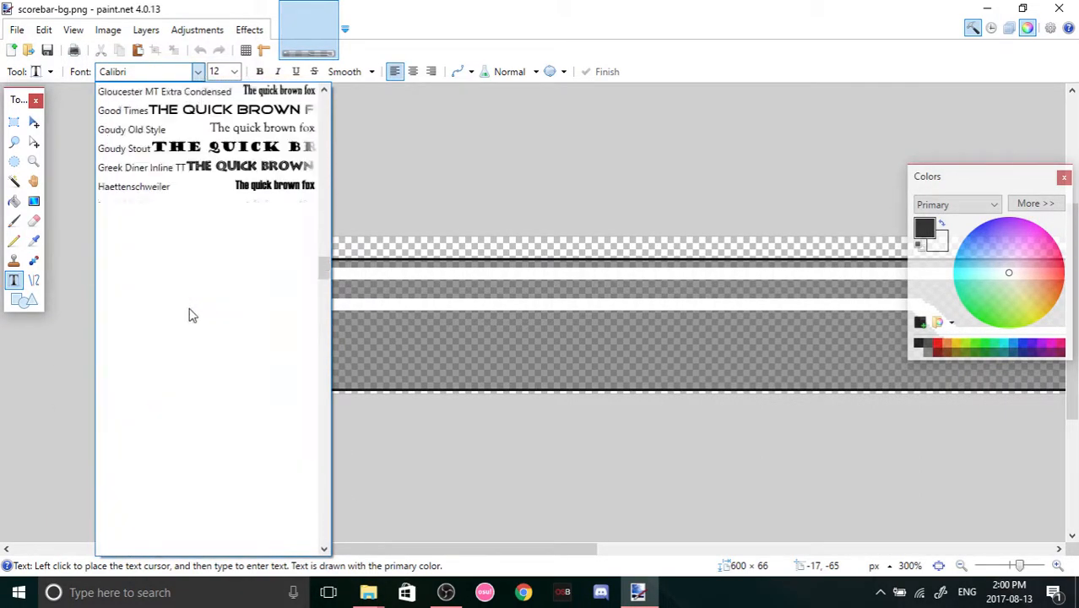
{"action": "scroll", "coordinate": [184, 308], "scroll_direction": "down", "scroll_amount": 10}
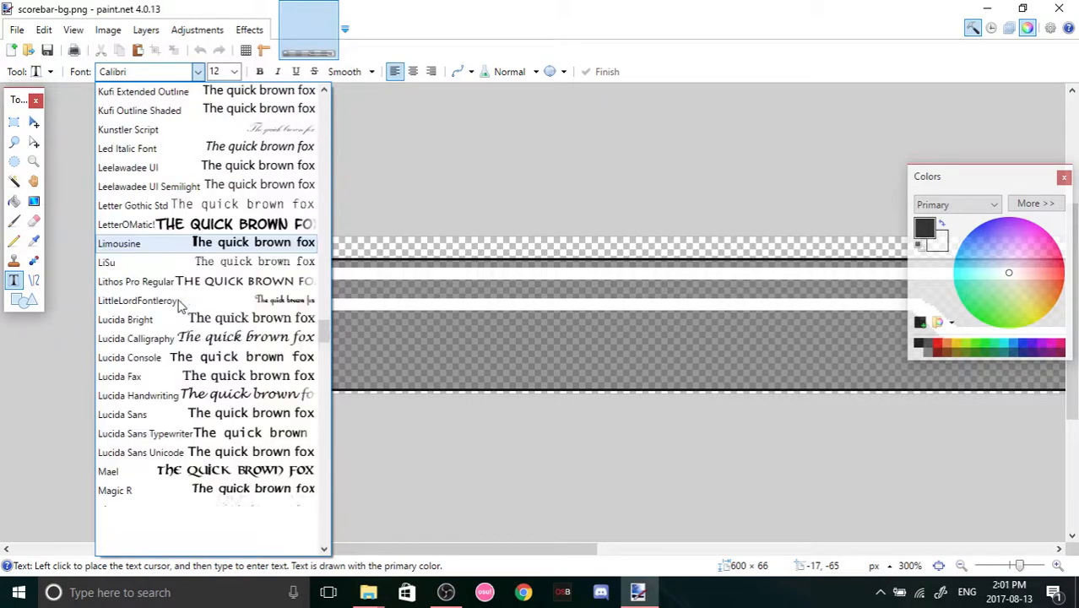
{"action": "left_click", "coordinate": [123, 433]}
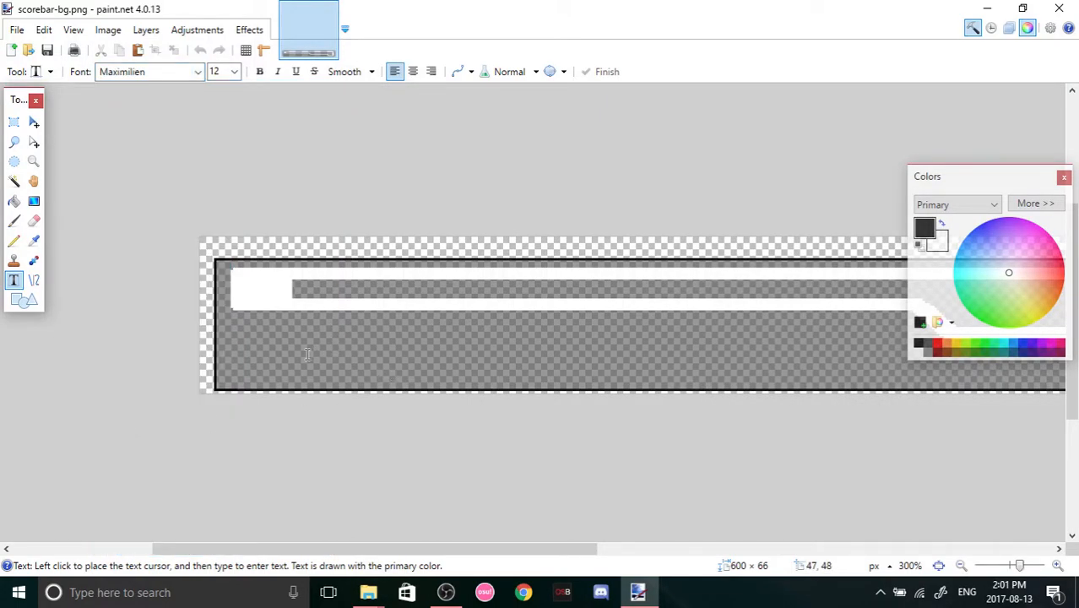
Write the text awesomeboxlord in the empty area below the white bar outline.
{"action": "left_click", "coordinate": [309, 434]}
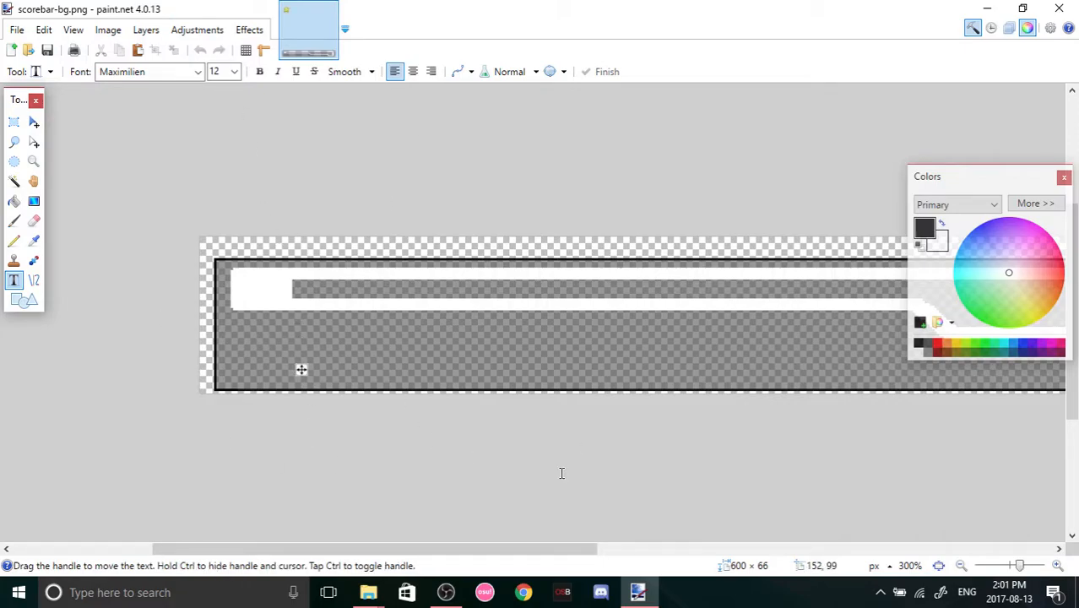
{"action": "type", "text": "awesomebo"}
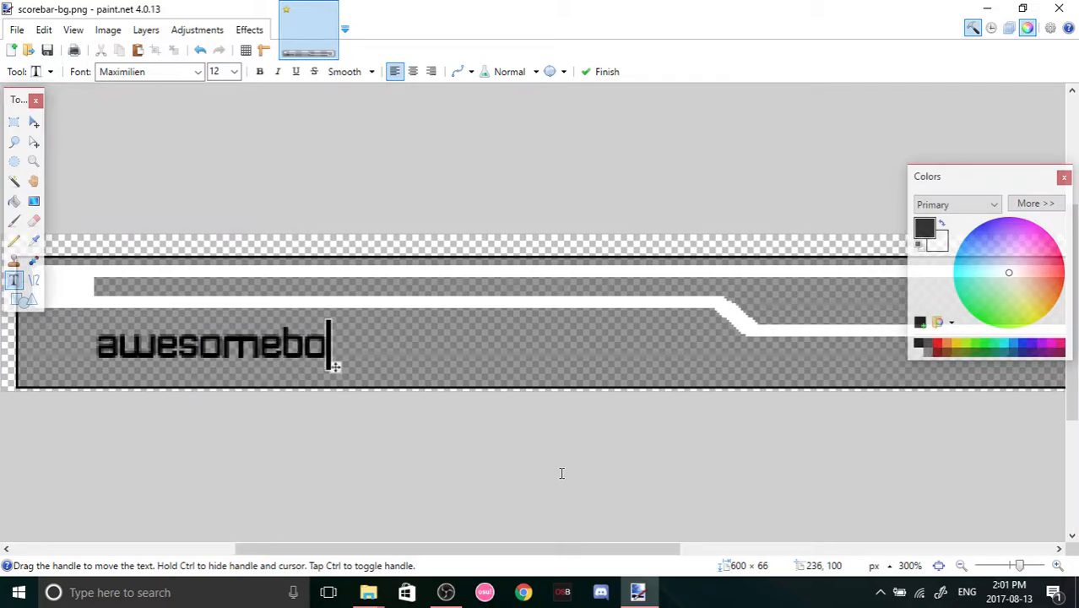
{"action": "type", "text": "tlord"}
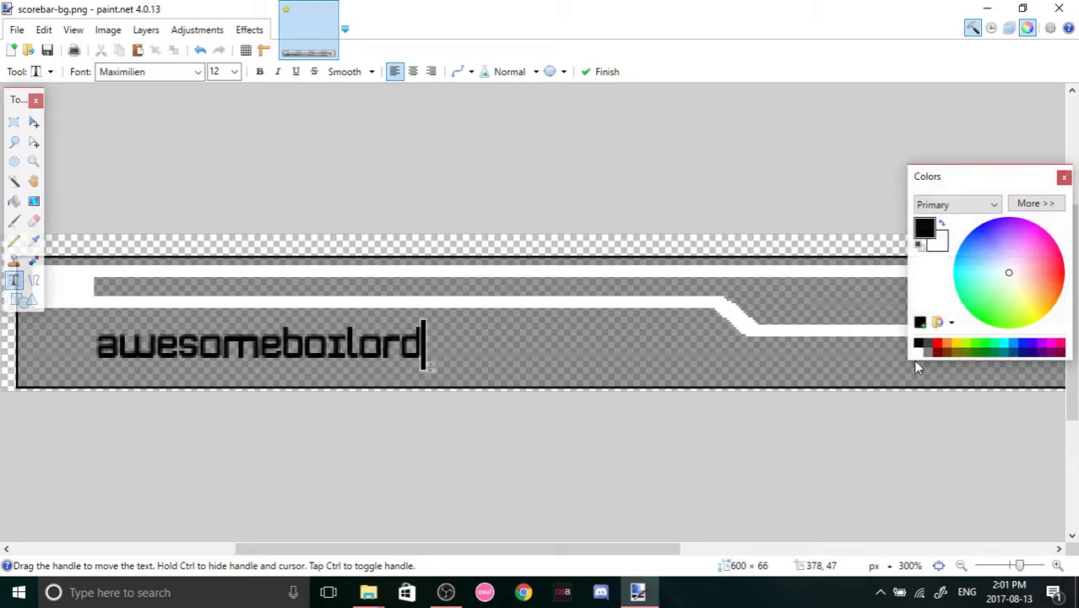
Recolour the awesomeboxlord text white and enlarge it to font size 16.
{"action": "left_click", "coordinate": [917, 351]}
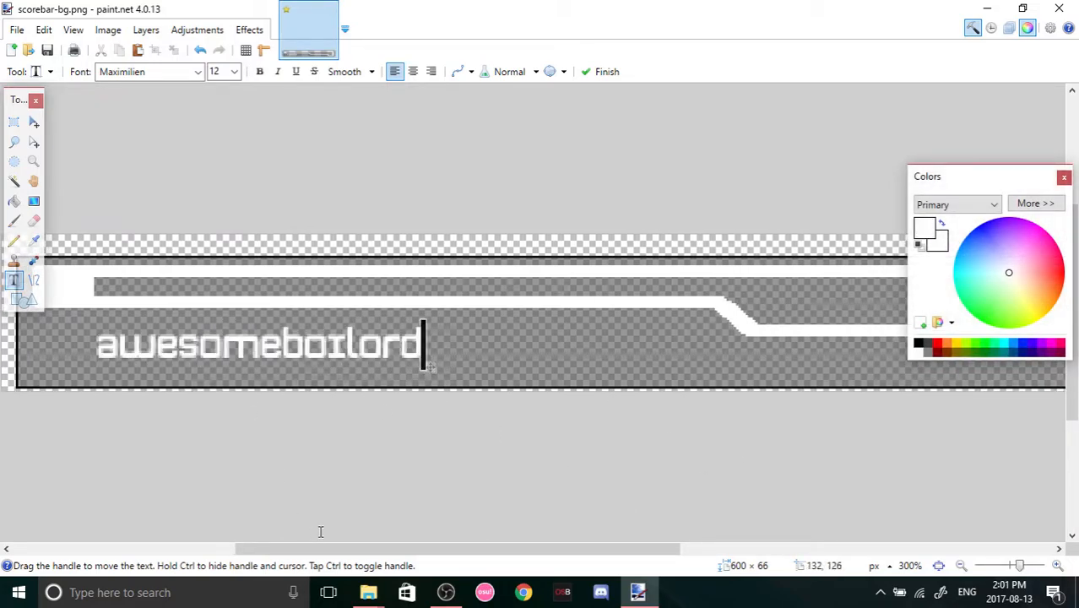
{"action": "left_click", "coordinate": [234, 73]}
{"action": "left_click", "coordinate": [218, 147]}
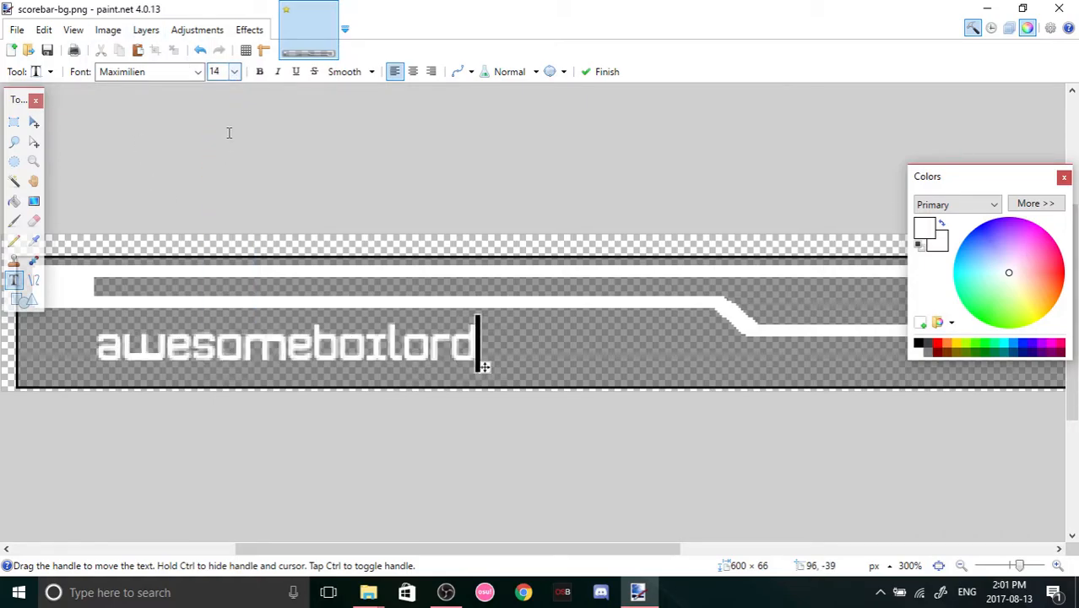
{"action": "left_click", "coordinate": [236, 73]}
{"action": "left_click", "coordinate": [216, 159]}
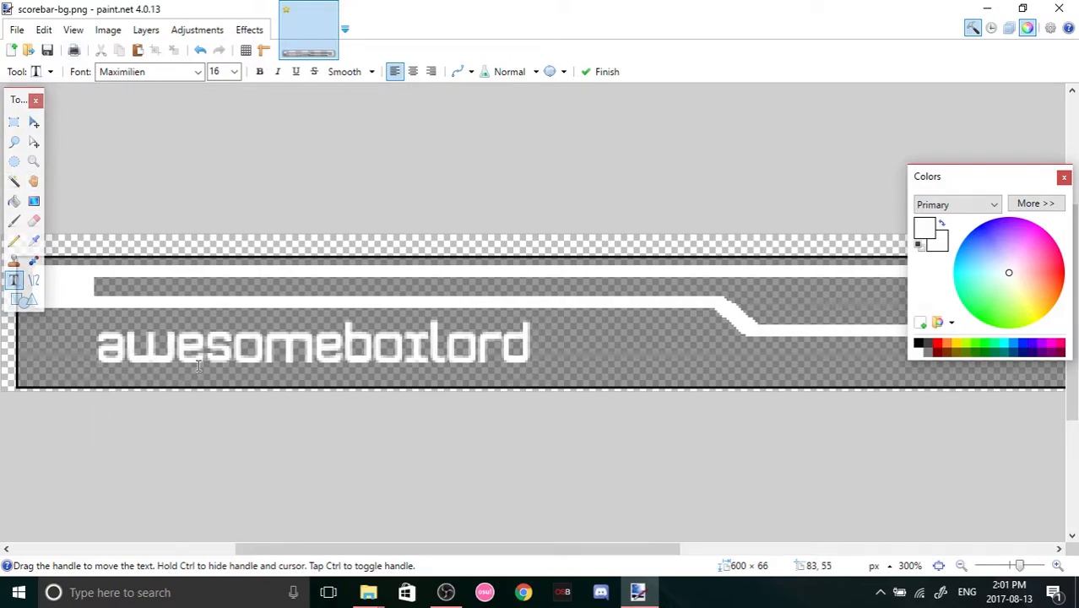
Finish the text entry and save scorebar-bg.png, accepting the save options.
{"action": "key", "text": "Escape"}
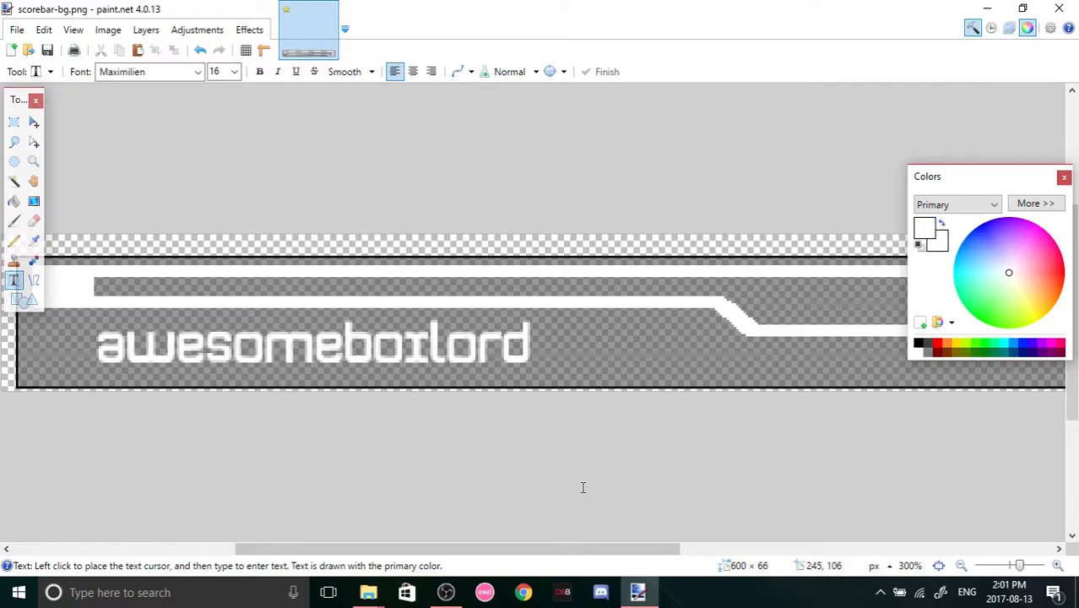
{"action": "key", "text": "ctrl+s"}
{"action": "left_click", "coordinate": [664, 424]}
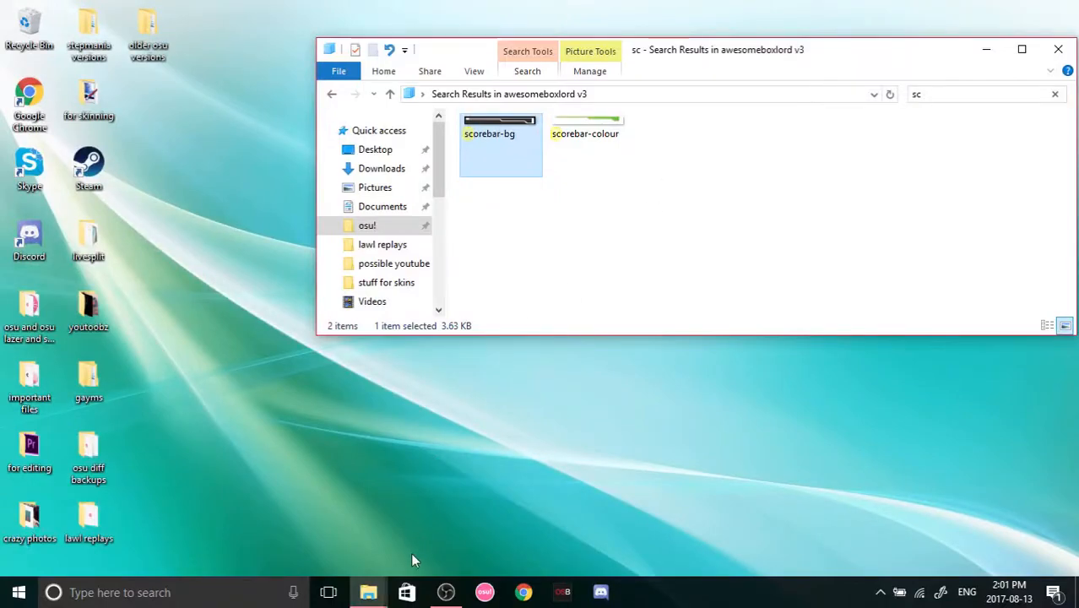
Launch osu! and play a jumpy difficulty of The General's Salute to check the lettered scorebar in game.
{"action": "left_click", "coordinate": [488, 595]}
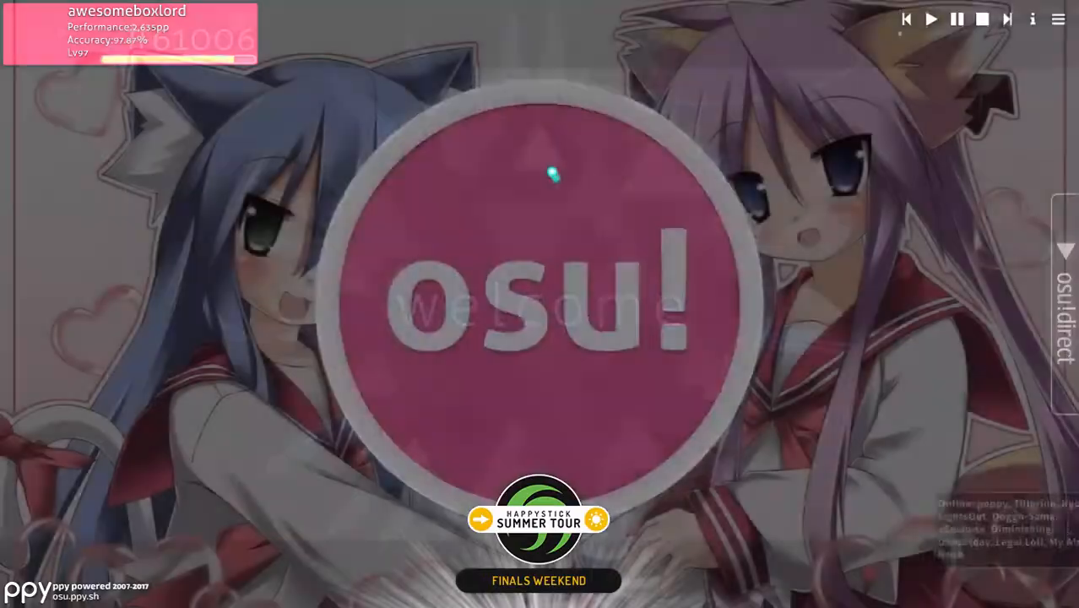
{"action": "left_click", "coordinate": [545, 176]}
{"action": "left_click", "coordinate": [507, 194]}
{"action": "left_click", "coordinate": [494, 201]}
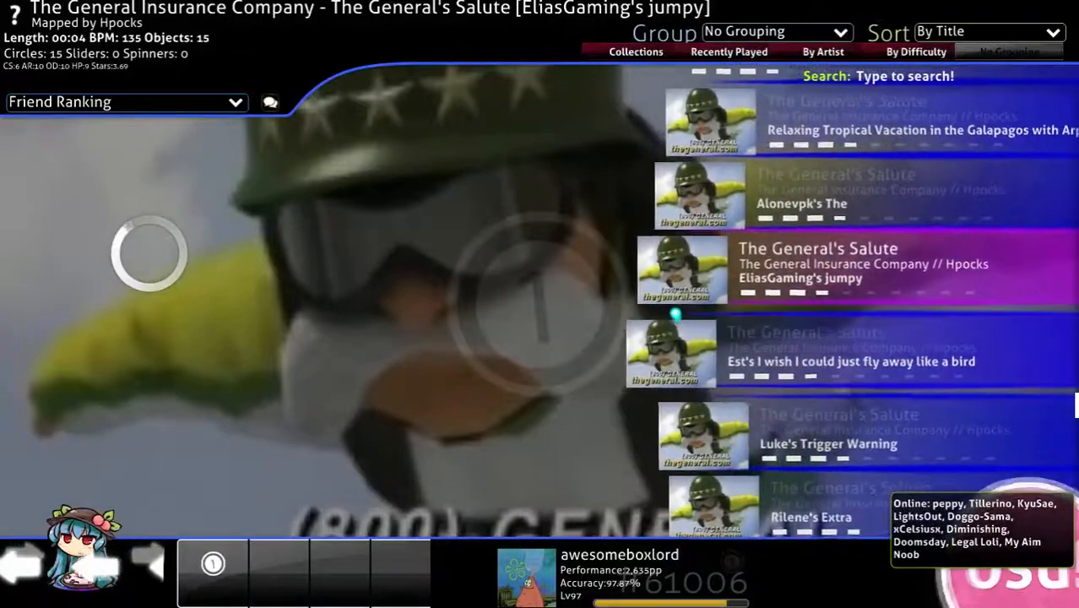
{"action": "key", "text": "Return"}
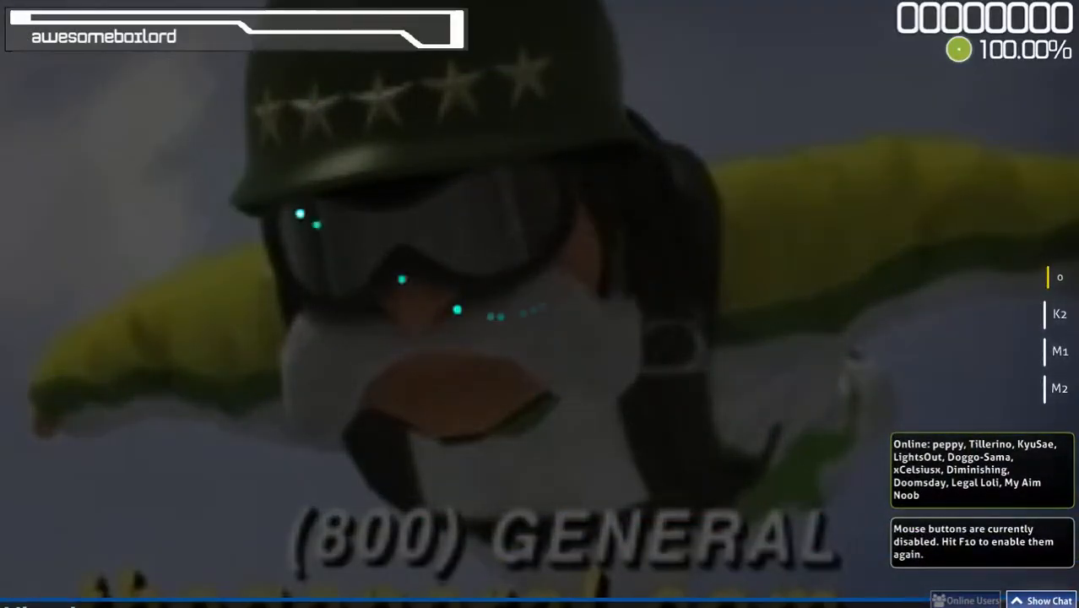
{"action": "key", "text": "z"}
{"action": "key", "text": "z"}
{"action": "key", "text": "Escape"}
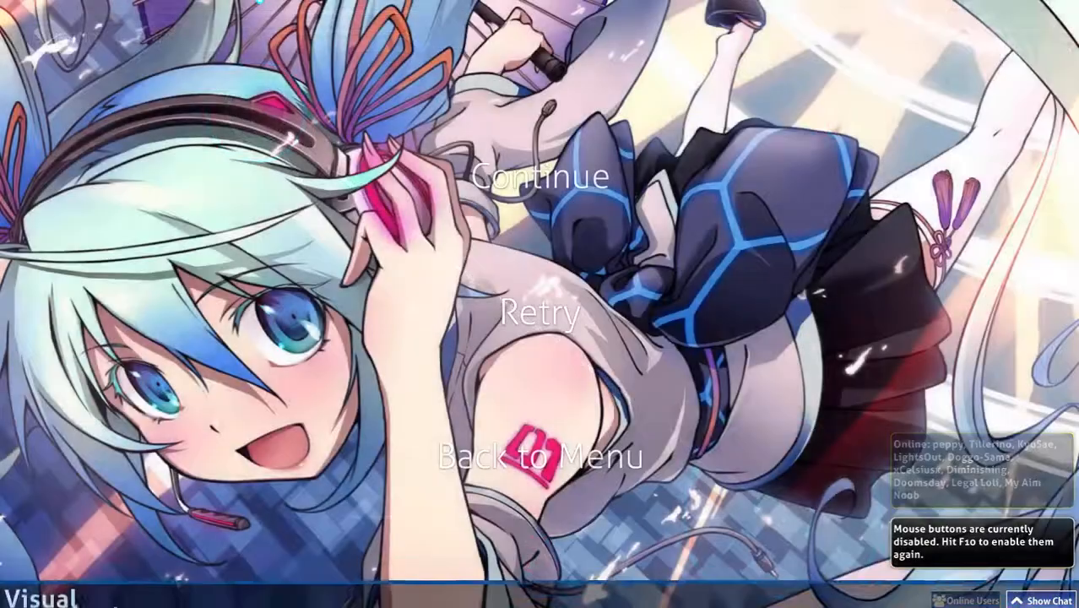
Quit the map back to the menu and exit osu!
{"action": "left_click", "coordinate": [537, 455]}
{"action": "key", "text": "Escape"}
{"action": "left_click", "coordinate": [490, 384]}
{"action": "left_click", "coordinate": [631, 446]}
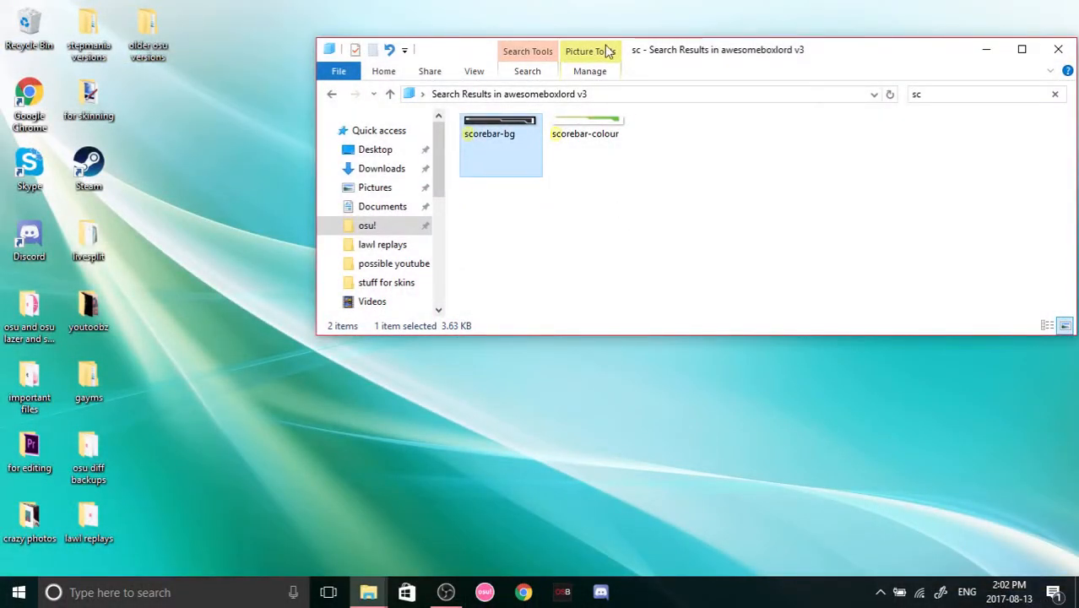
Open the stuff for skins folder inside for skinning on the desktop and select the Flag_of_Canada image.
{"action": "right_click", "coordinate": [513, 145]}
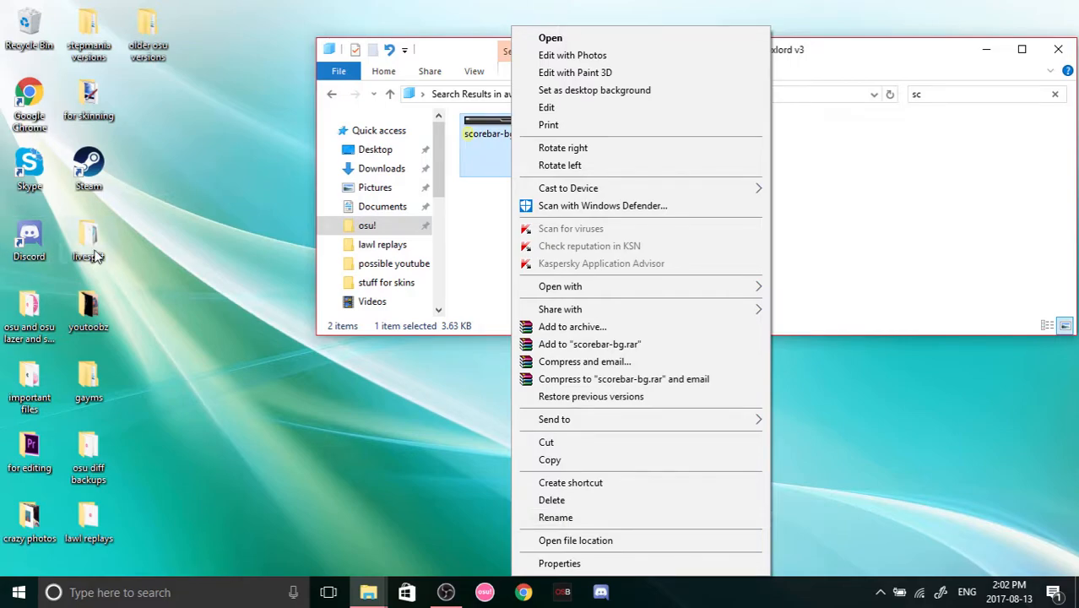
{"action": "left_click", "coordinate": [119, 67]}
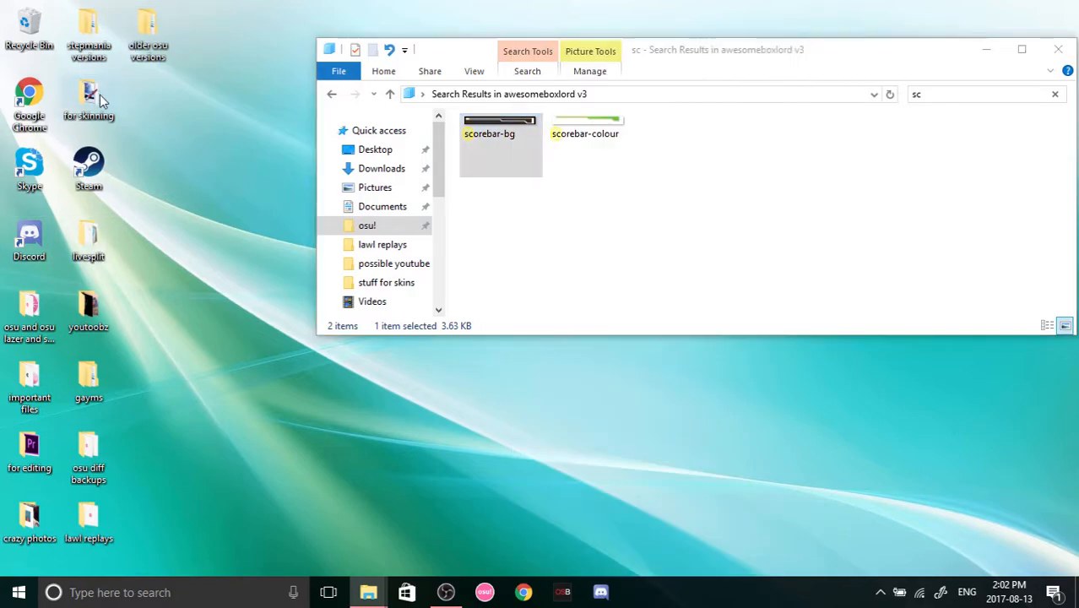
{"action": "double_click", "coordinate": [88, 105]}
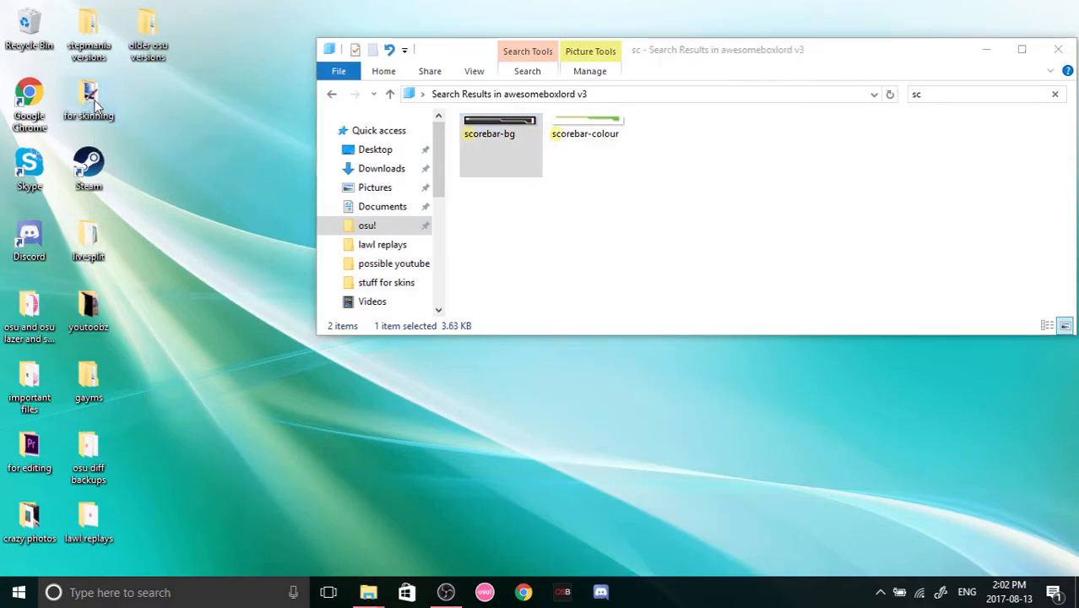
{"action": "double_click", "coordinate": [196, 105]}
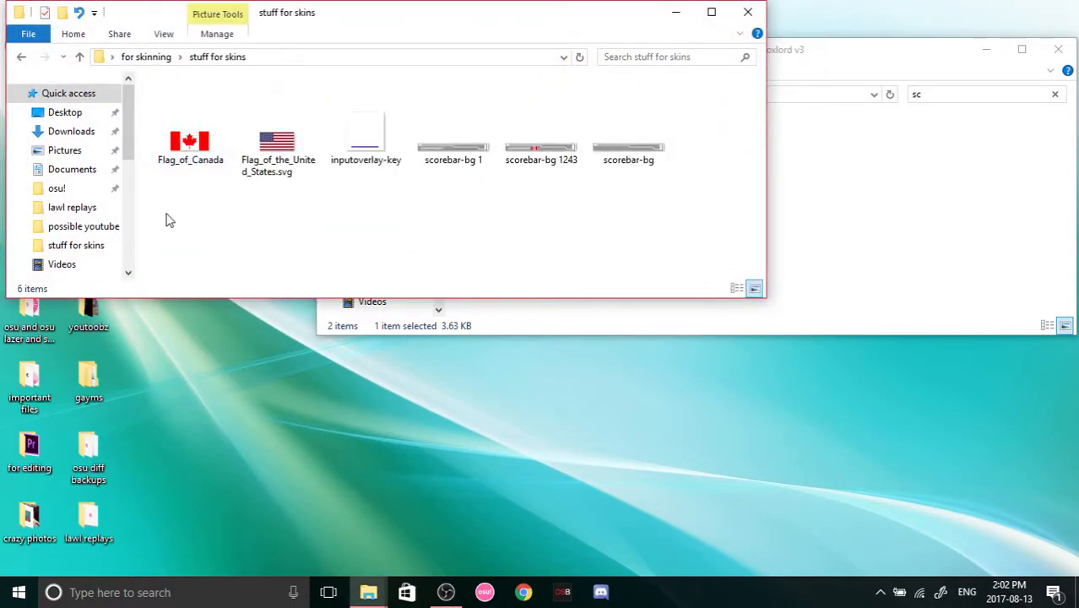
{"action": "left_click_drag", "start_coordinate": [166, 214], "coordinate": [189, 140]}
Open scorebar-bg from the awesomeboxlord v3 search results in paint.net again.
{"action": "left_click", "coordinate": [906, 321]}
{"action": "right_click", "coordinate": [504, 152]}
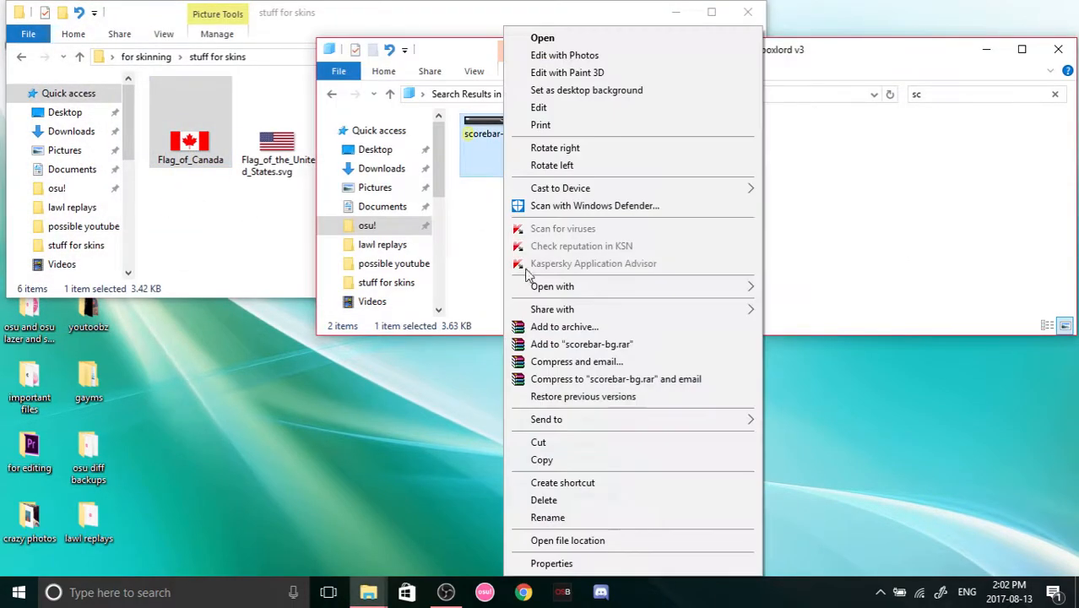
{"action": "mouse_move", "coordinate": [671, 287]}
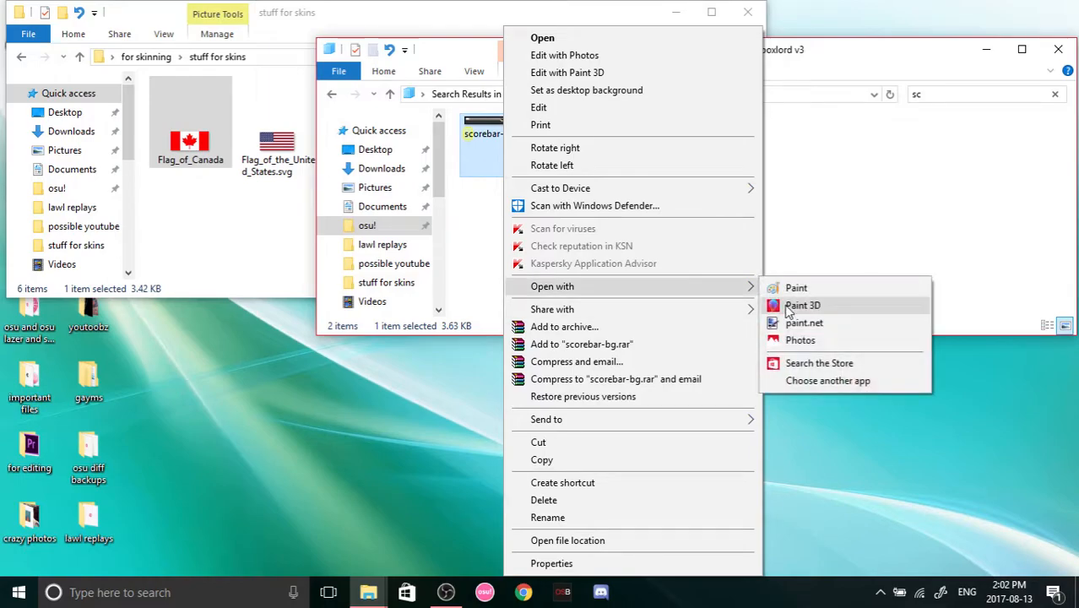
{"action": "left_click", "coordinate": [811, 322]}
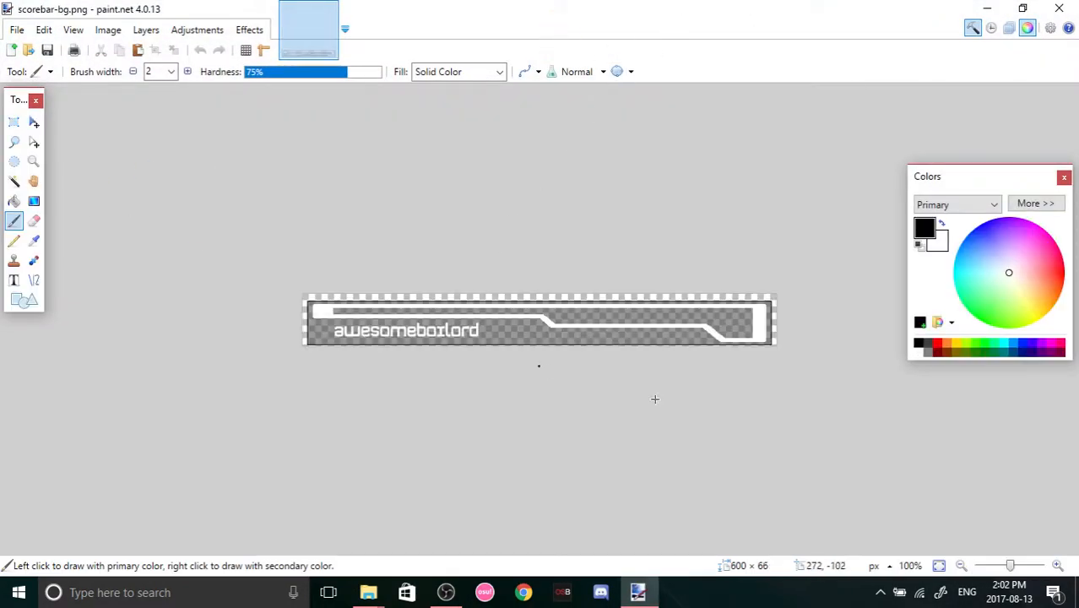
Add Flag_of_Canada to scorebar-bg.png as a new layer and activate the Move Selected Pixels tool.
{"action": "mouse_move", "coordinate": [639, 21]}
{"action": "left_mouse_down"}
{"action": "mouse_move", "coordinate": [916, 63]}
{"action": "mouse_move", "coordinate": [836, 84]}
{"action": "left_mouse_up"}
{"action": "left_click_drag", "start_coordinate": [191, 142], "coordinate": [764, 404]}
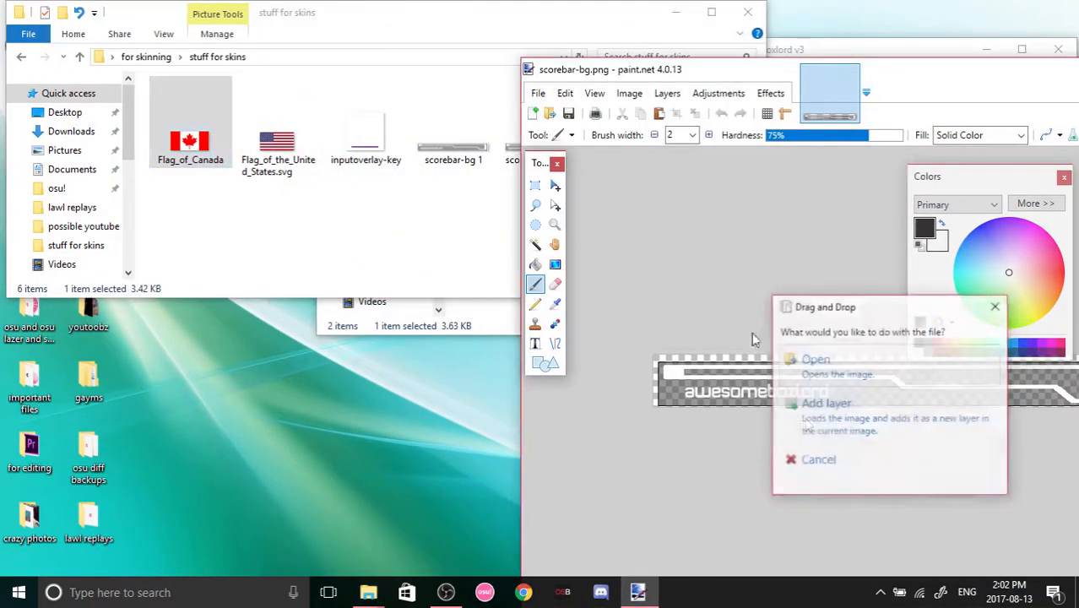
{"action": "left_click", "coordinate": [900, 430]}
{"action": "mouse_move", "coordinate": [927, 76]}
{"action": "left_mouse_down"}
{"action": "mouse_move", "coordinate": [554, 29]}
{"action": "mouse_move", "coordinate": [554, 2]}
{"action": "left_mouse_up"}
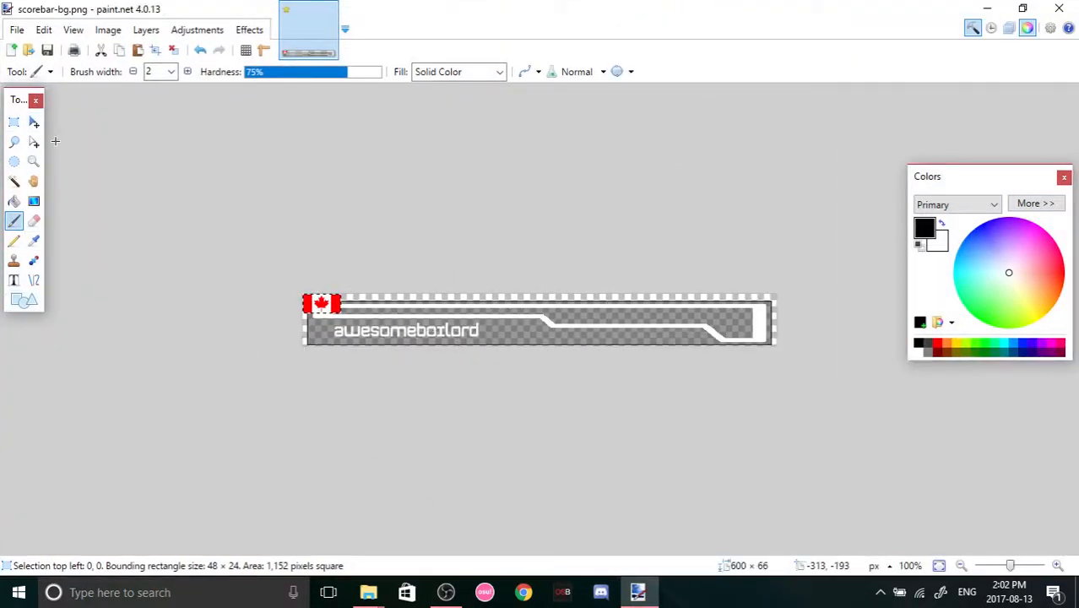
{"action": "left_click", "coordinate": [36, 123]}
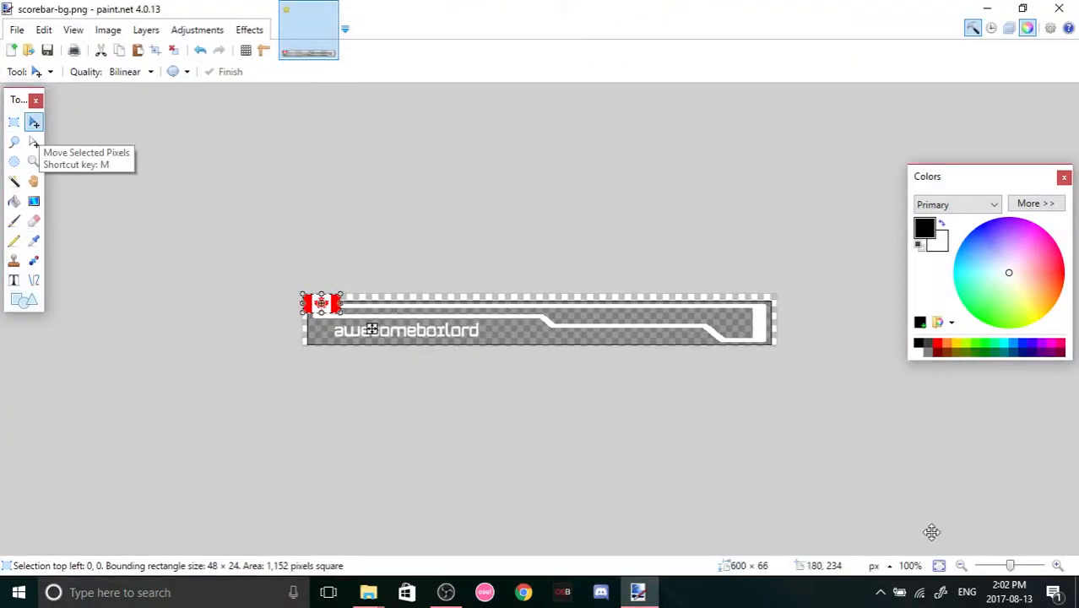
Move the Canadian flag directly after the player name on the scorebar, with its top-left corner at about 232, 34.
{"action": "left_click", "coordinate": [1057, 565]}
{"action": "left_click", "coordinate": [1057, 565]}
{"action": "left_click", "coordinate": [1057, 565]}
{"action": "left_click", "coordinate": [1057, 565]}
{"action": "scroll", "coordinate": [429, 529], "scroll_direction": "left", "scroll_amount": 5}
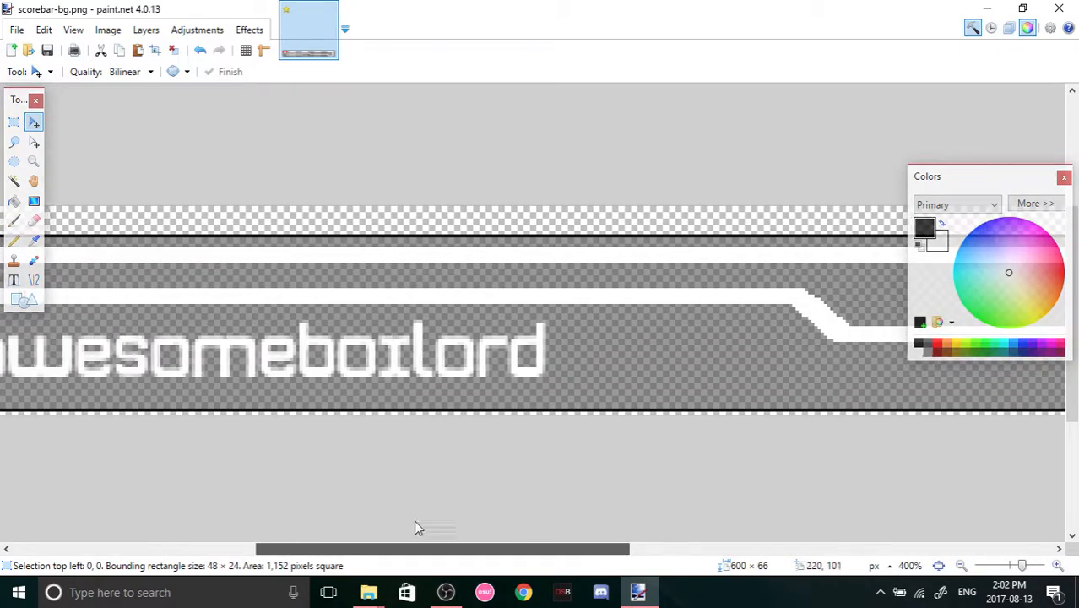
{"action": "left_click_drag", "start_coordinate": [169, 252], "coordinate": [877, 361]}
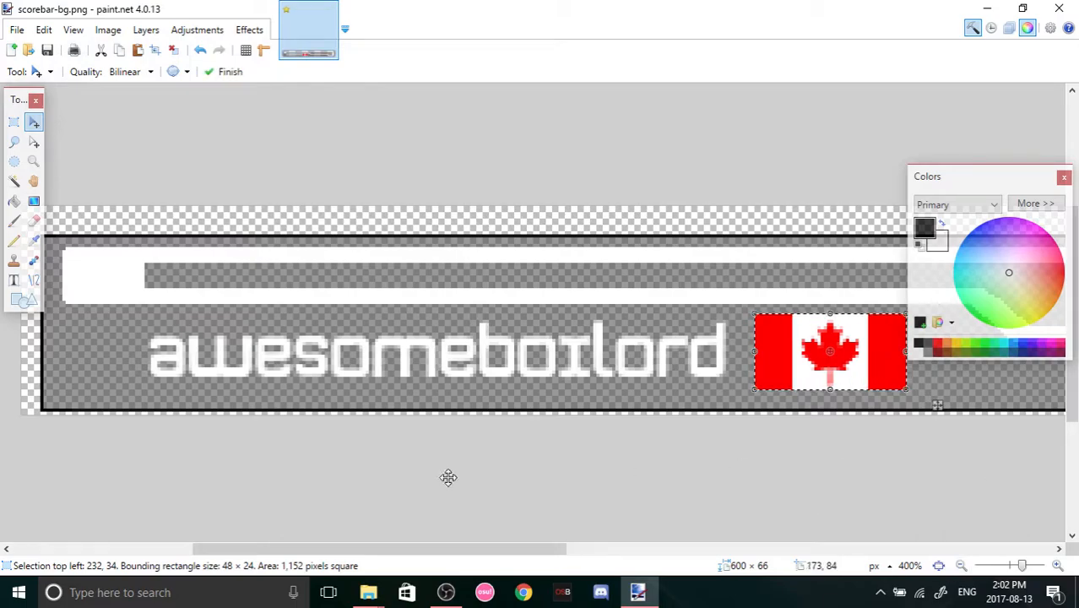
{"action": "left_click_drag", "start_coordinate": [373, 551], "coordinate": [441, 551]}
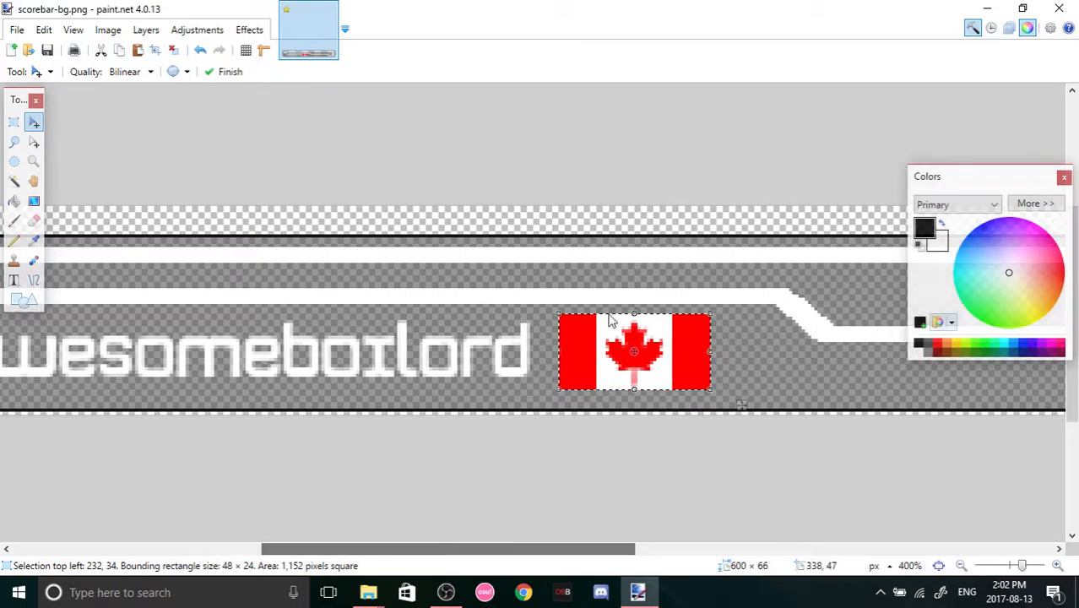
Save scorebar-bg with the flag as a paint.net image and close the editor.
{"action": "left_click", "coordinate": [16, 29]}
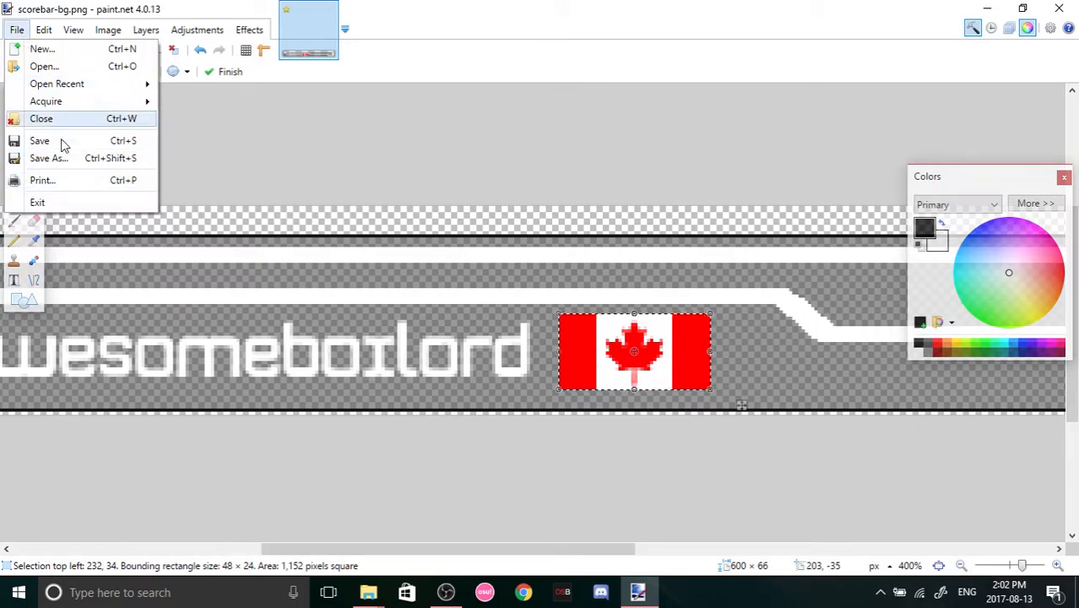
{"action": "left_click", "coordinate": [33, 140]}
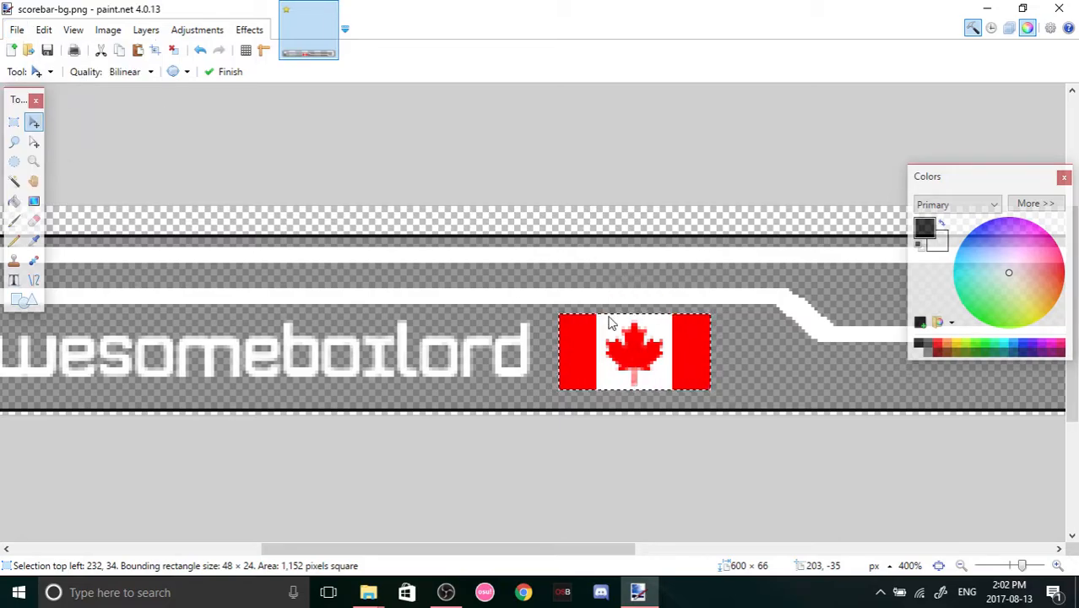
{"action": "key", "text": "Return"}
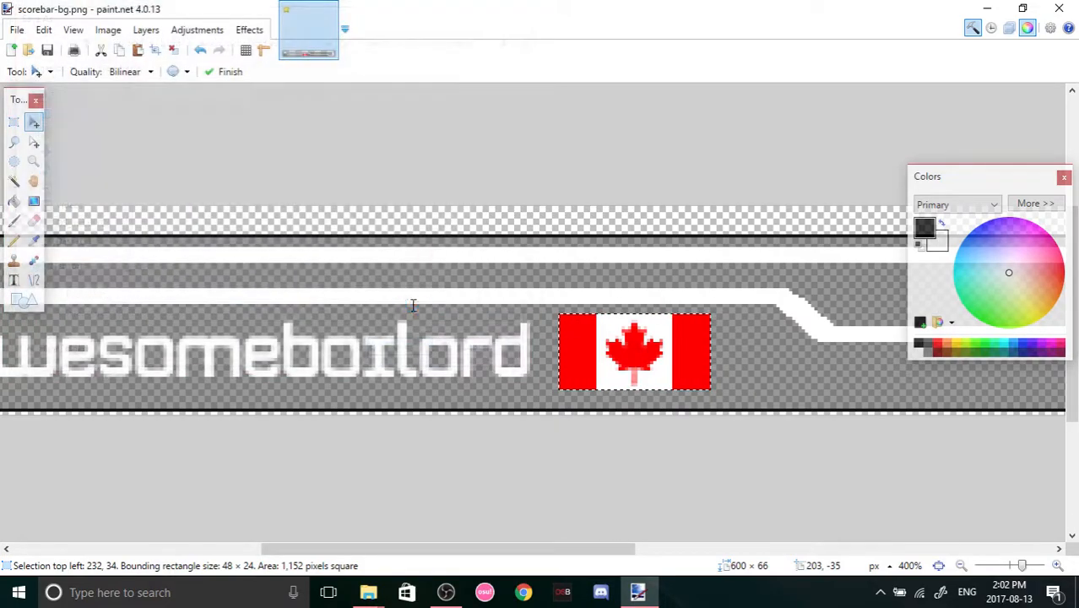
{"action": "left_click", "coordinate": [1058, 8]}
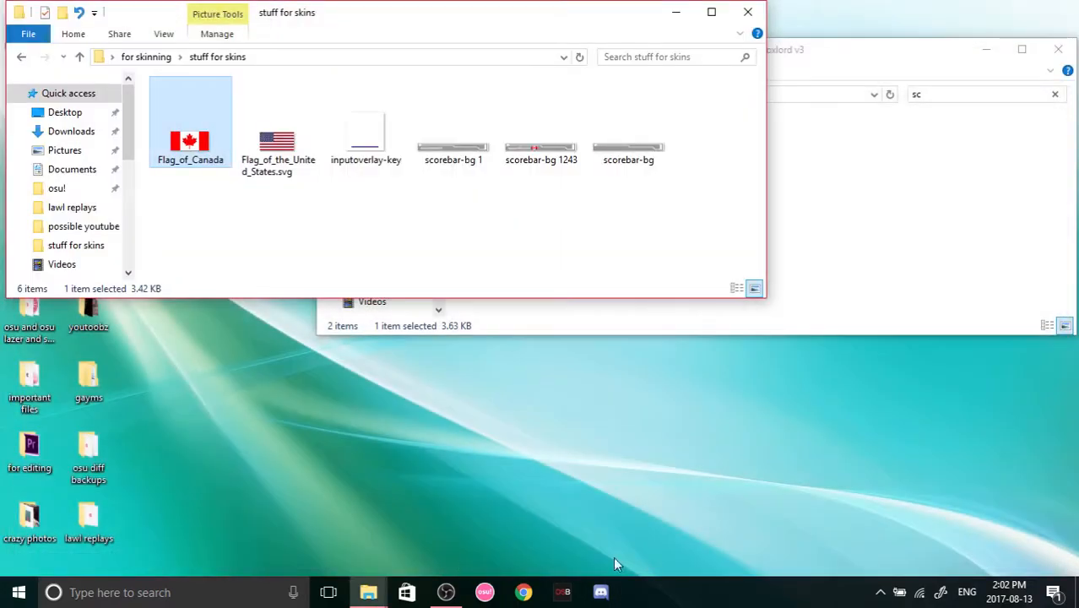
Launch osu!, start Homework Crisis [Let's Jump!!] to check the scorebar, and return to the desktop.
{"action": "left_click", "coordinate": [486, 593]}
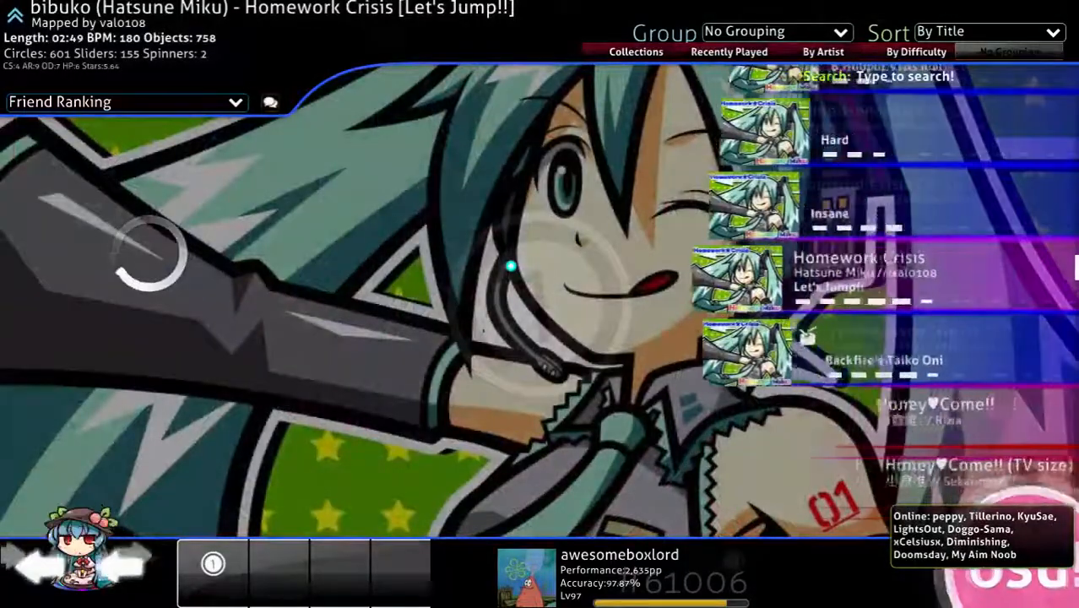
{"action": "key", "text": "Return"}
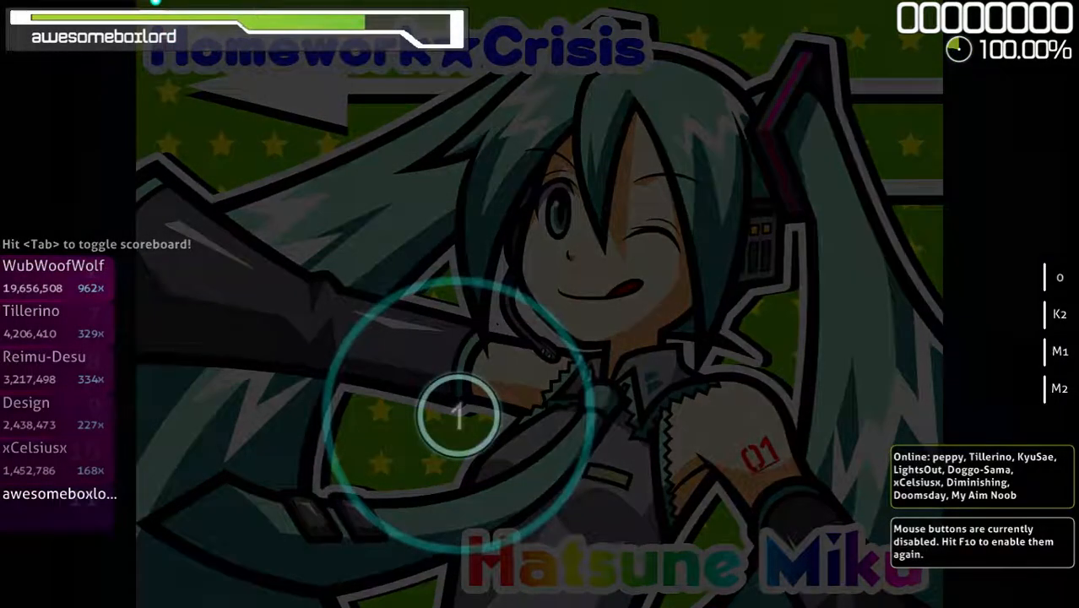
{"action": "key", "text": "Escape"}
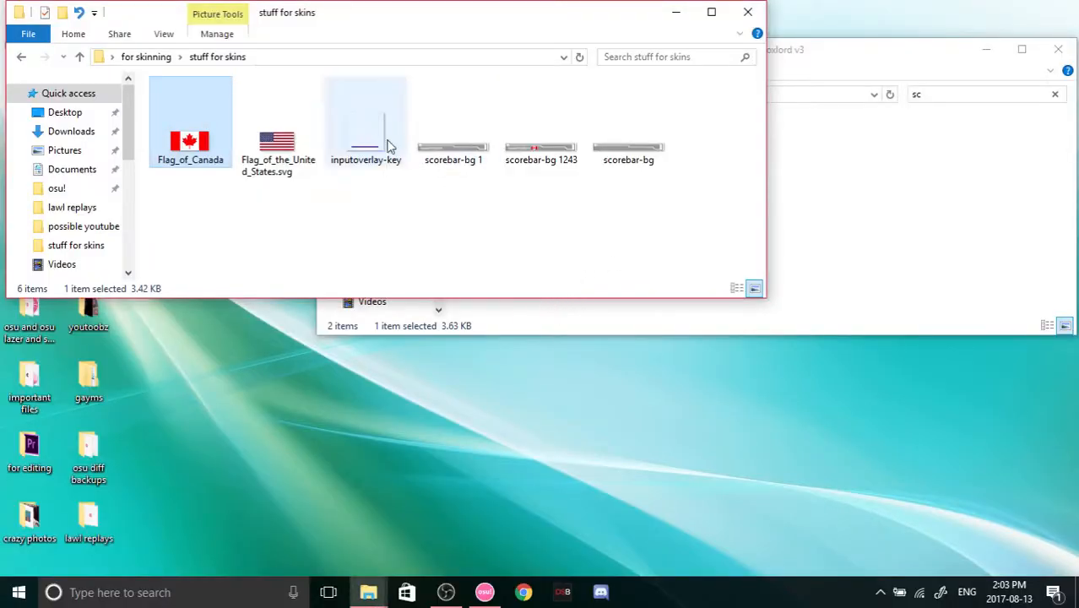
Search the awesomeboxlord v3 folder for "score".
{"action": "left_click", "coordinate": [878, 242]}
{"action": "right_click", "coordinate": [470, 139]}
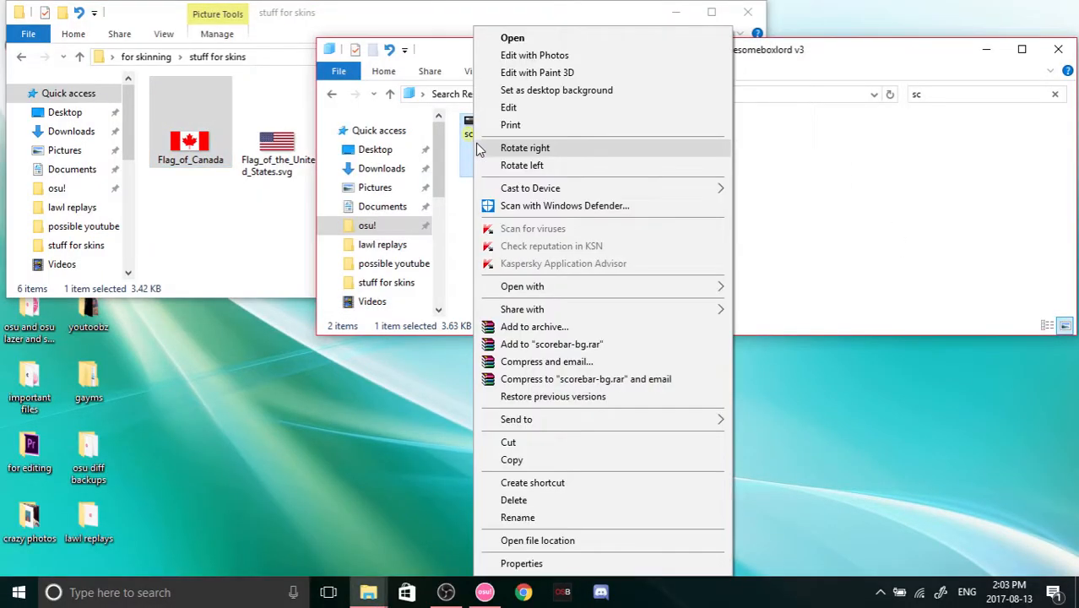
{"action": "left_click", "coordinate": [779, 279]}
{"action": "left_click", "coordinate": [336, 94]}
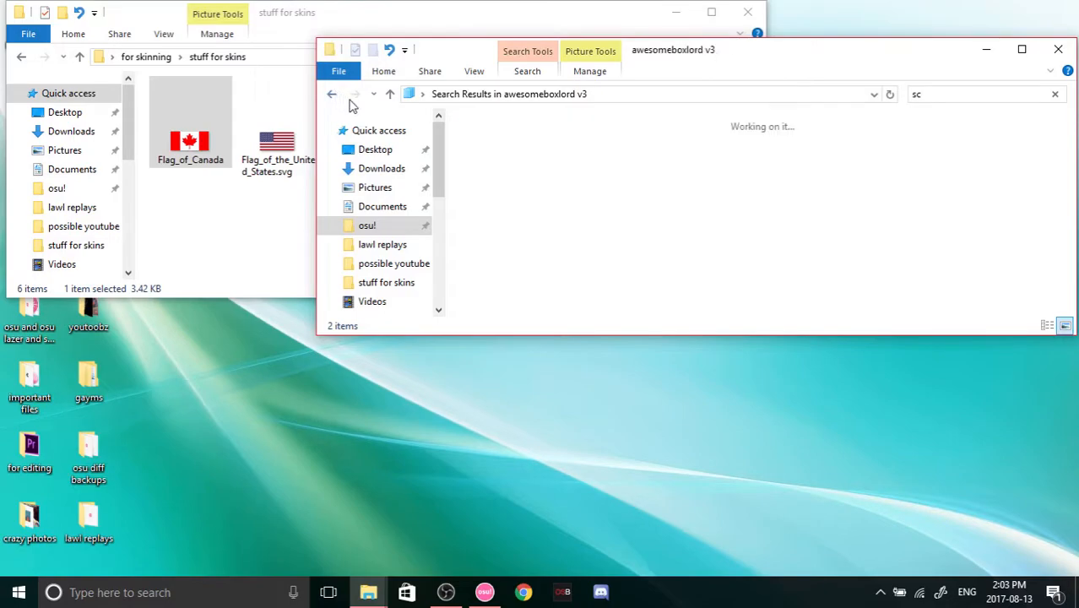
{"action": "left_click", "coordinate": [966, 95]}
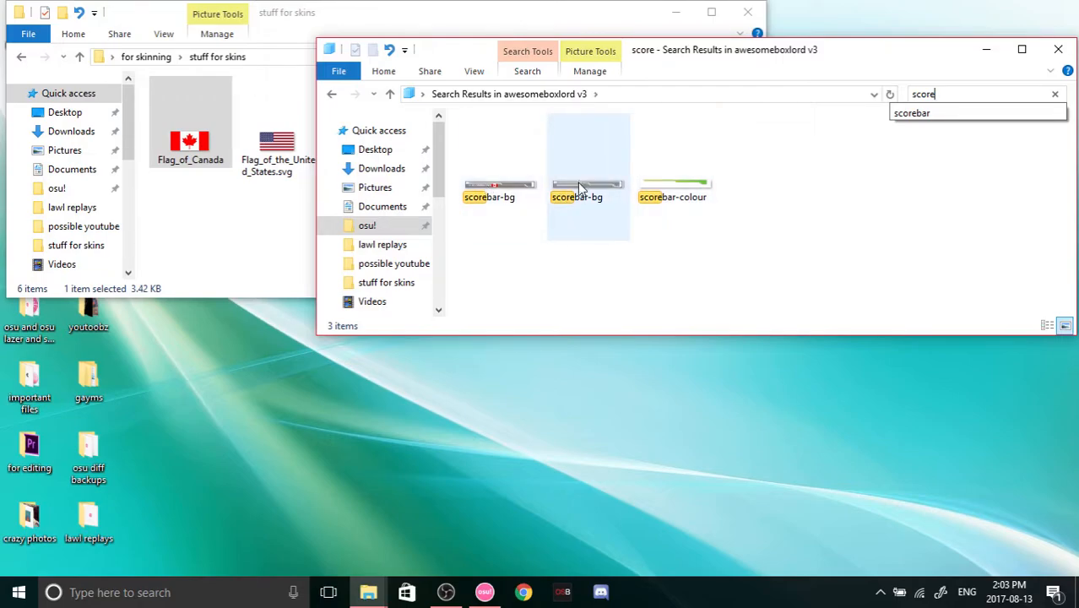
Open the scorebar-bg version that contains the Canadian flag in paint.net.
{"action": "left_click", "coordinate": [577, 183]}
{"action": "left_click", "coordinate": [475, 170]}
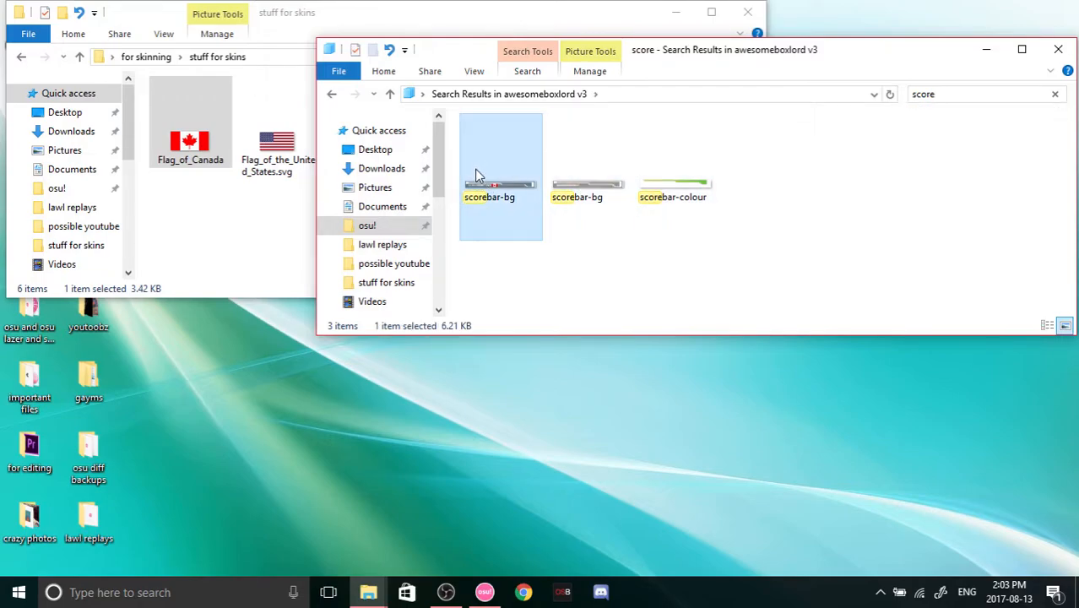
{"action": "right_click", "coordinate": [475, 169]}
{"action": "mouse_move", "coordinate": [574, 291]}
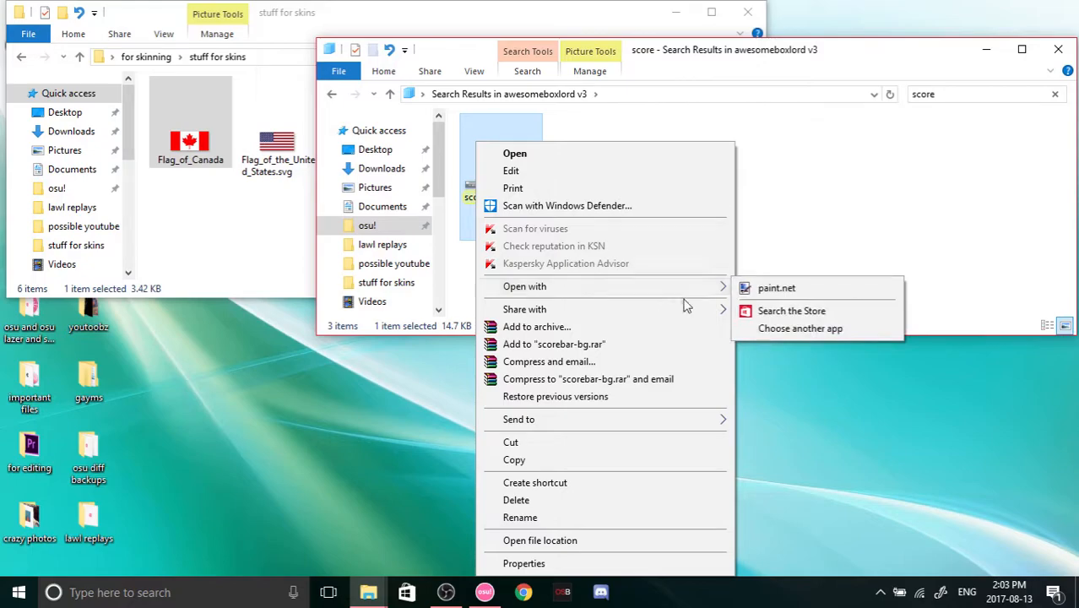
{"action": "left_click", "coordinate": [778, 289]}
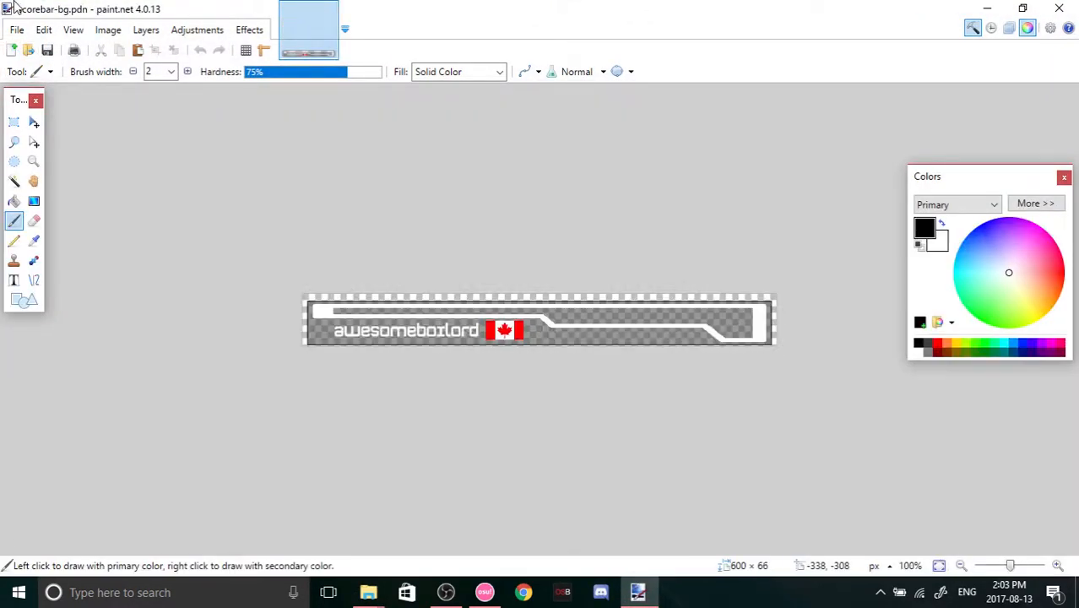
Save the image as scorebar-bg in PNG format with auto-detect bit depth, flatten its layers and close the editor.
{"action": "left_click", "coordinate": [20, 31]}
{"action": "left_click", "coordinate": [96, 158]}
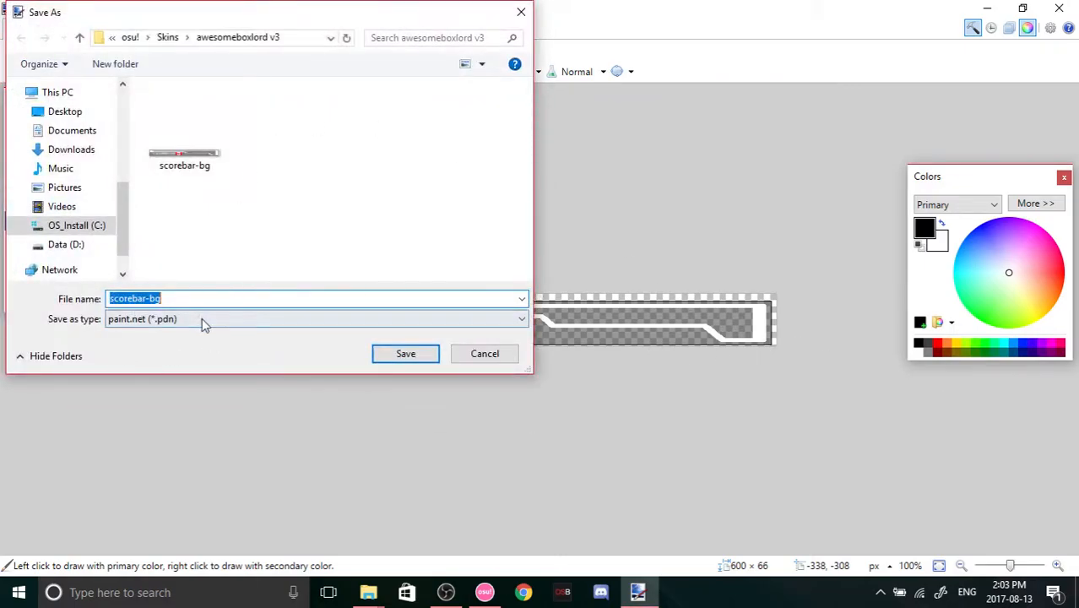
{"action": "left_click", "coordinate": [202, 320]}
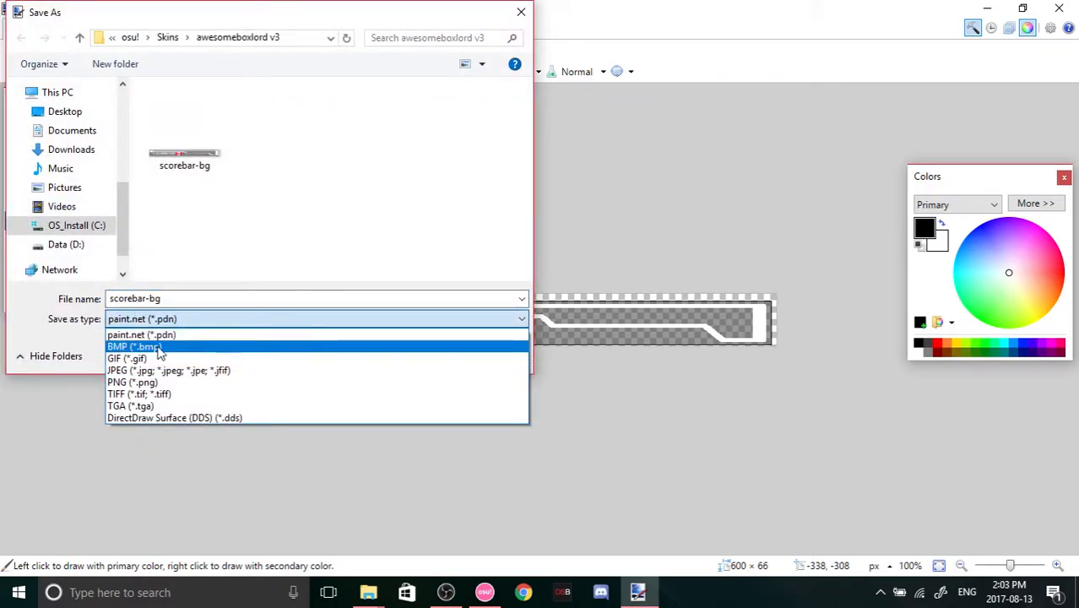
{"action": "left_click", "coordinate": [166, 387]}
{"action": "left_click", "coordinate": [406, 354]}
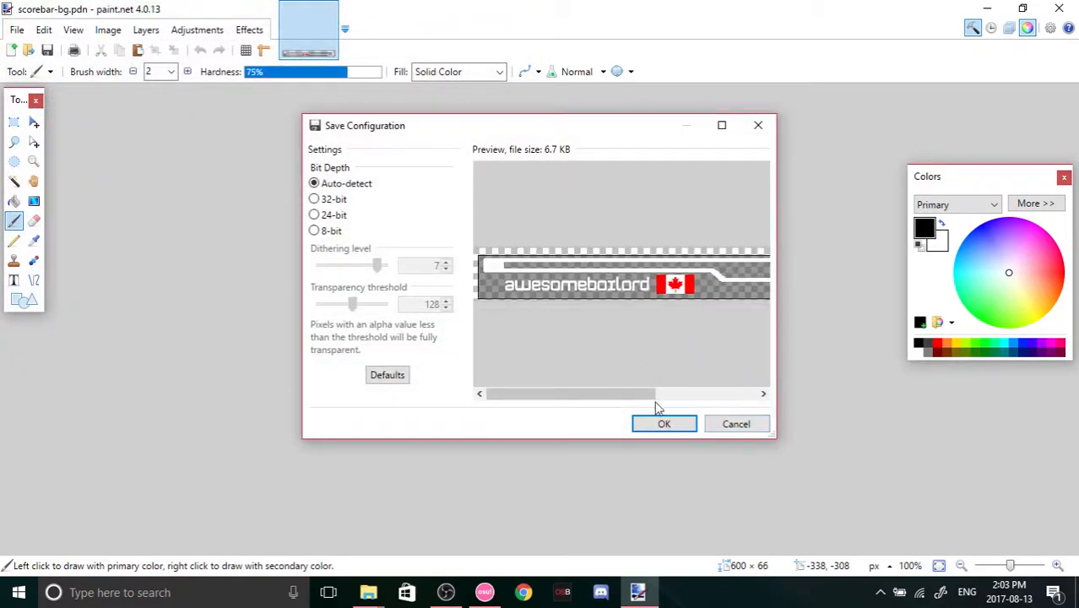
{"action": "left_click", "coordinate": [665, 422]}
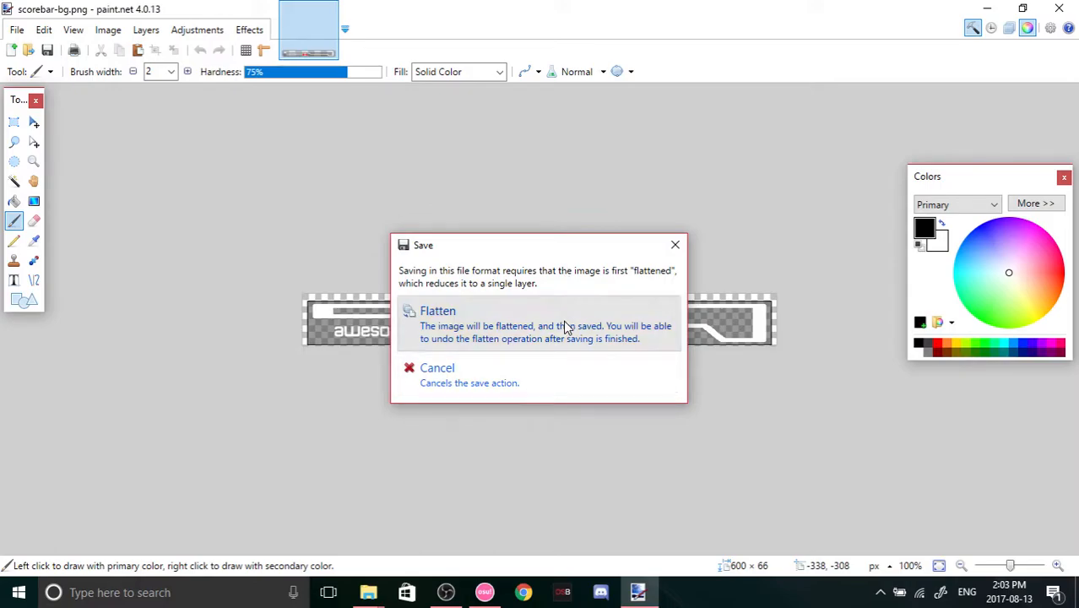
{"action": "left_click", "coordinate": [566, 327]}
{"action": "key", "text": "alt+F4"}
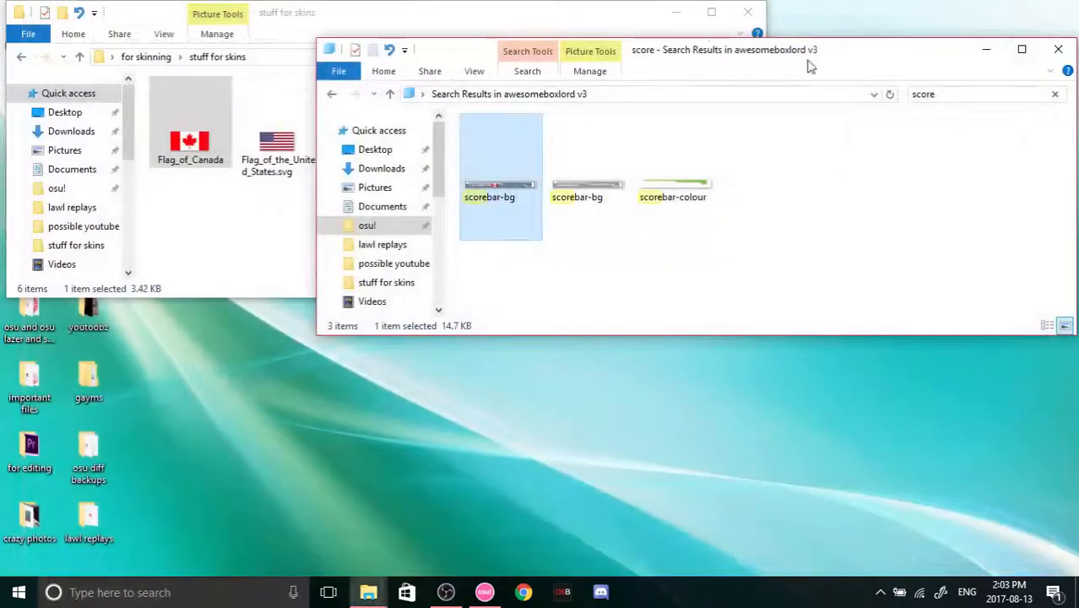
Search the skin folder for "score" again and check the file properties of the second scorebar-bg.
{"action": "left_click", "coordinate": [581, 193]}
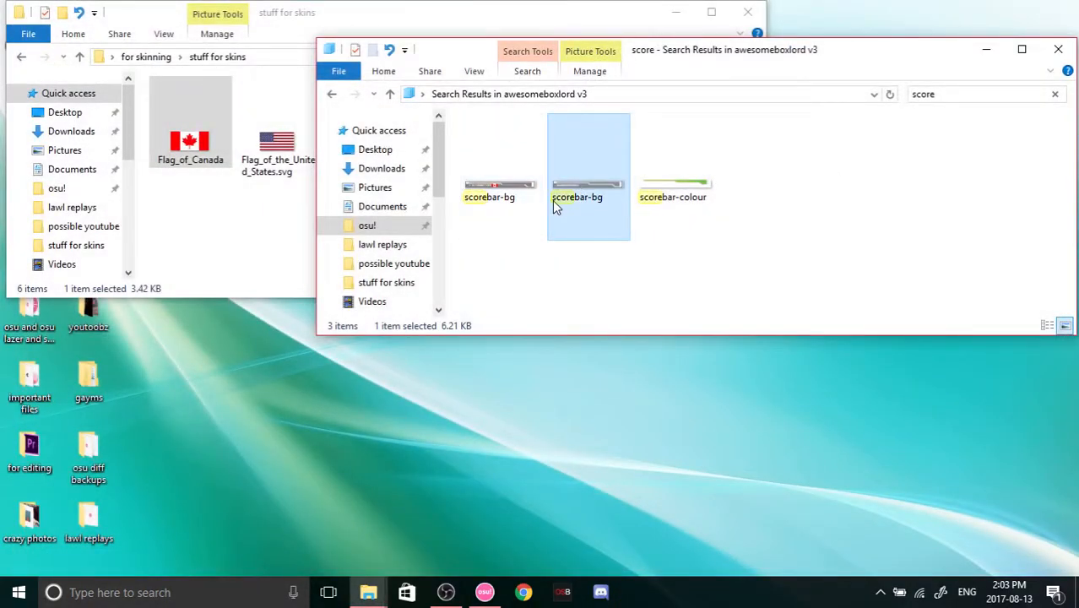
{"action": "left_click", "coordinate": [330, 96]}
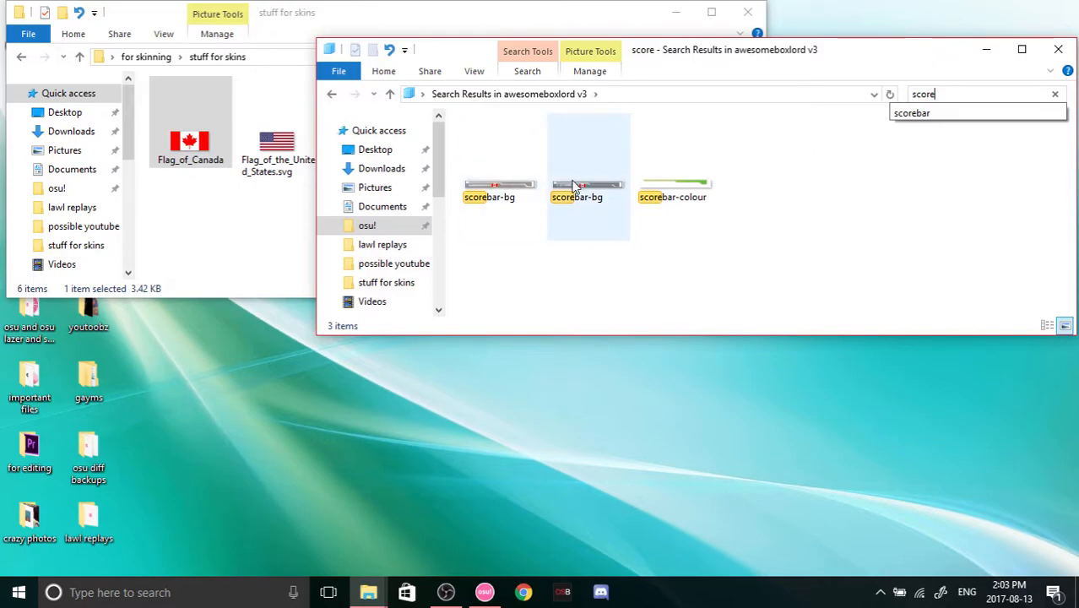
{"action": "right_click", "coordinate": [571, 180]}
{"action": "left_click", "coordinate": [629, 564]}
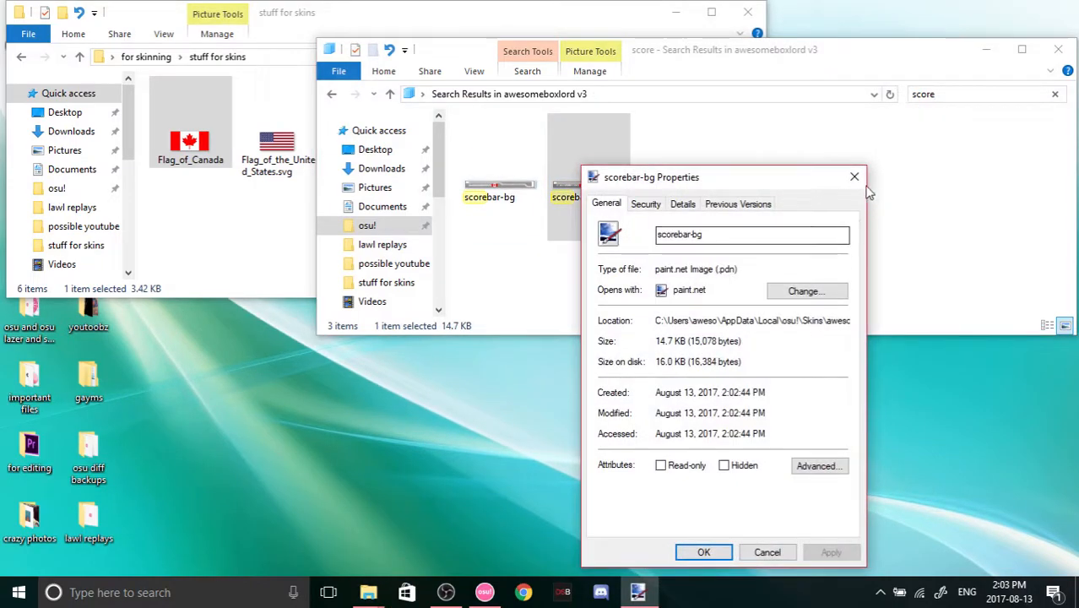
{"action": "left_click", "coordinate": [855, 177]}
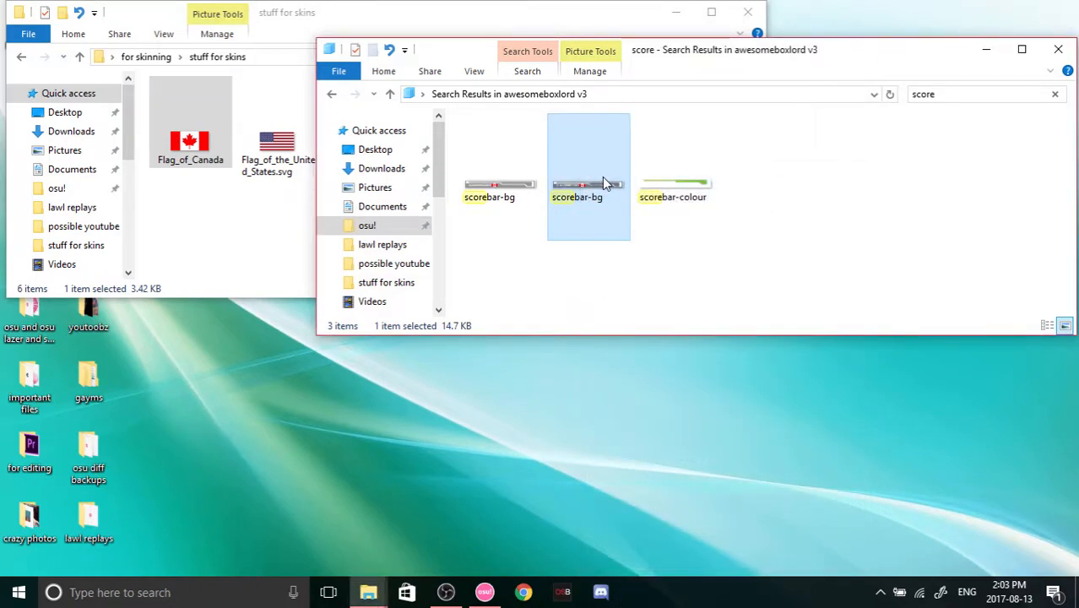
Switch back to osu!, reload the skin and start Homework Crisis [Let's Jump!!] again.
{"action": "left_click", "coordinate": [482, 592]}
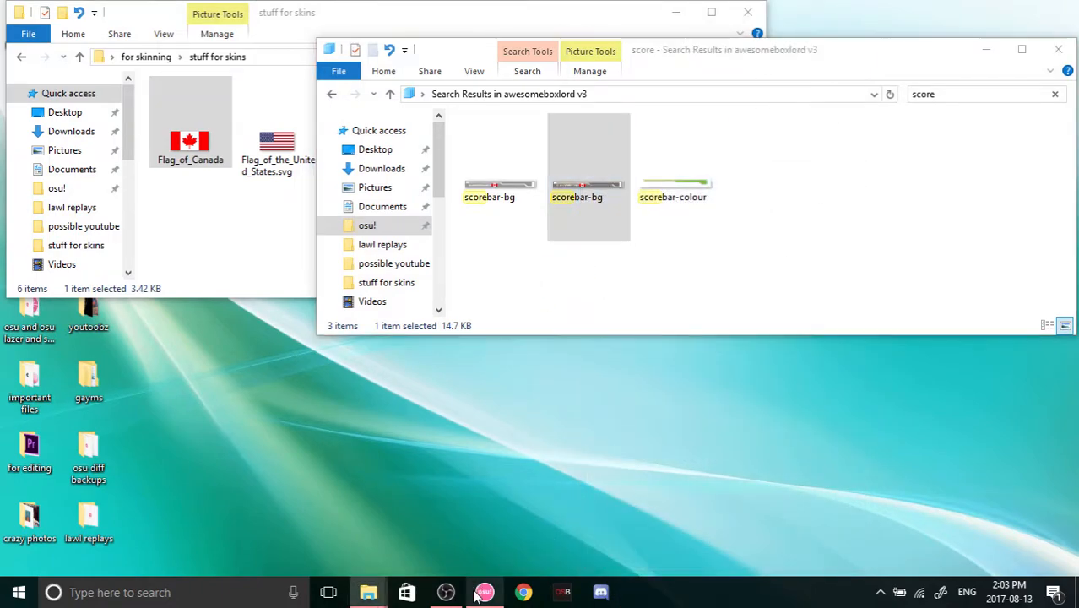
{"action": "key", "text": "Escape"}
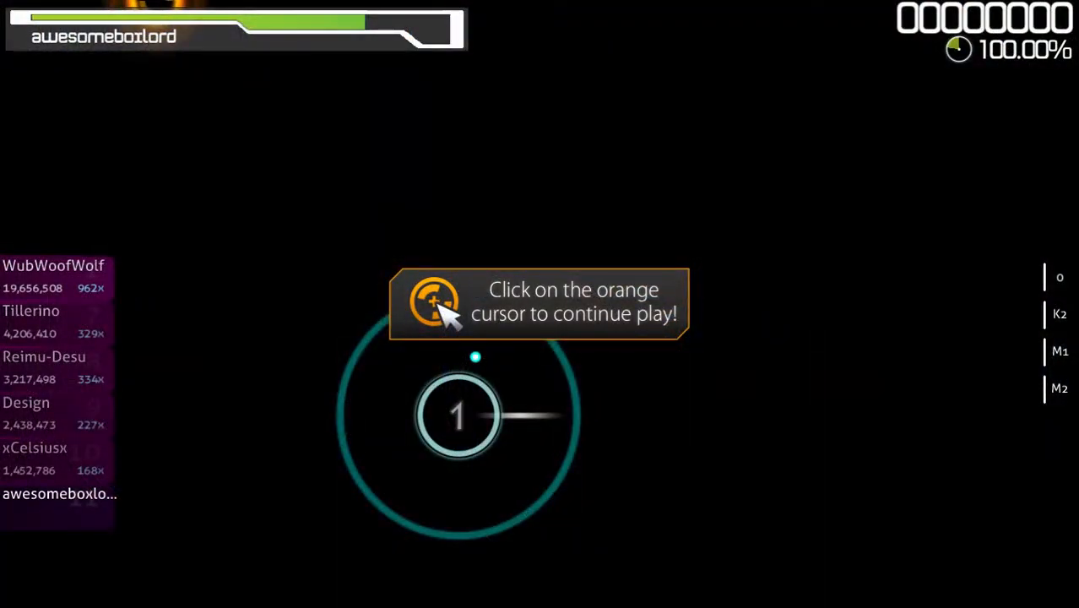
{"action": "key", "text": "ctrl+alt+shift+s"}
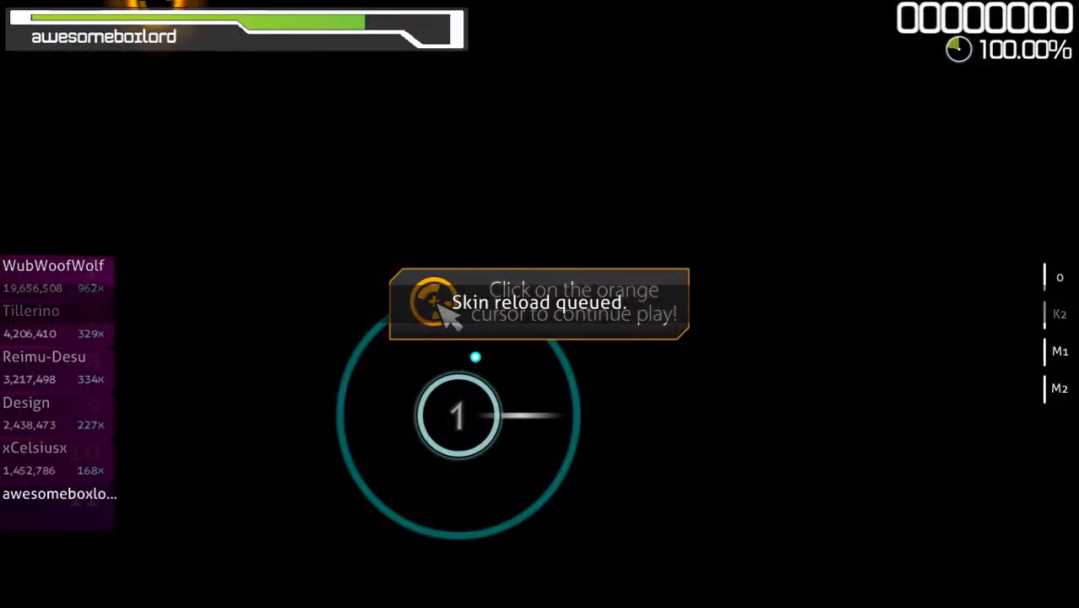
{"action": "key", "text": "Escape"}
{"action": "left_click", "coordinate": [583, 453]}
{"action": "key", "text": "Return"}
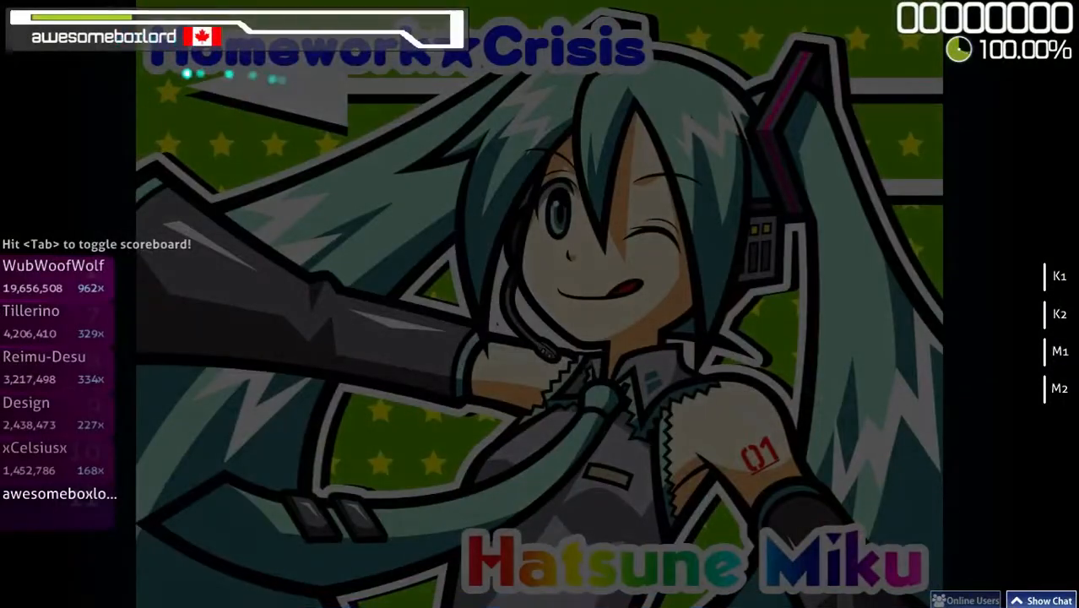
Play the opening of the map to check the scorebar with the flag, and return to the desktop.
{"action": "key", "text": "z"}
{"action": "key", "text": "z"}
{"action": "key", "text": "z"}
{"action": "key", "text": "z"}
{"action": "key", "text": "x"}
{"action": "key", "text": "z"}
{"action": "key", "text": "x"}
{"action": "key", "text": "z"}
{"action": "key", "text": "x"}
{"action": "key", "text": "z"}
{"action": "key", "text": "z"}
{"action": "key", "text": "z"}
{"action": "key", "text": "z"}
{"action": "key", "text": "z"}
{"action": "key", "text": "z"}
{"action": "key", "text": "z"}
{"action": "key", "text": "z"}
{"action": "key", "text": "z"}
{"action": "key", "text": "z"}
{"action": "key", "text": "z"}
{"action": "key", "text": "z"}
{"action": "key", "text": "z"}
{"action": "key", "text": "x"}
{"action": "key", "text": "x"}
{"action": "key", "text": "z"}
{"action": "key", "text": "x"}
{"action": "key", "text": "x"}
{"action": "key", "text": "x"}
{"action": "key", "text": "x"}
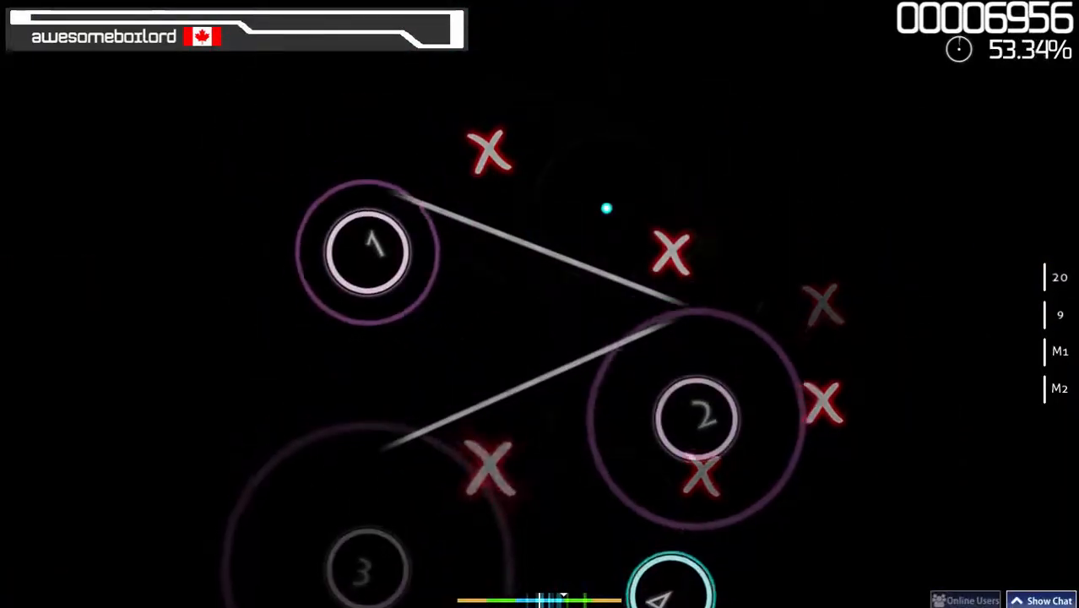
{"action": "key", "text": "super"}
{"action": "key", "text": "super"}
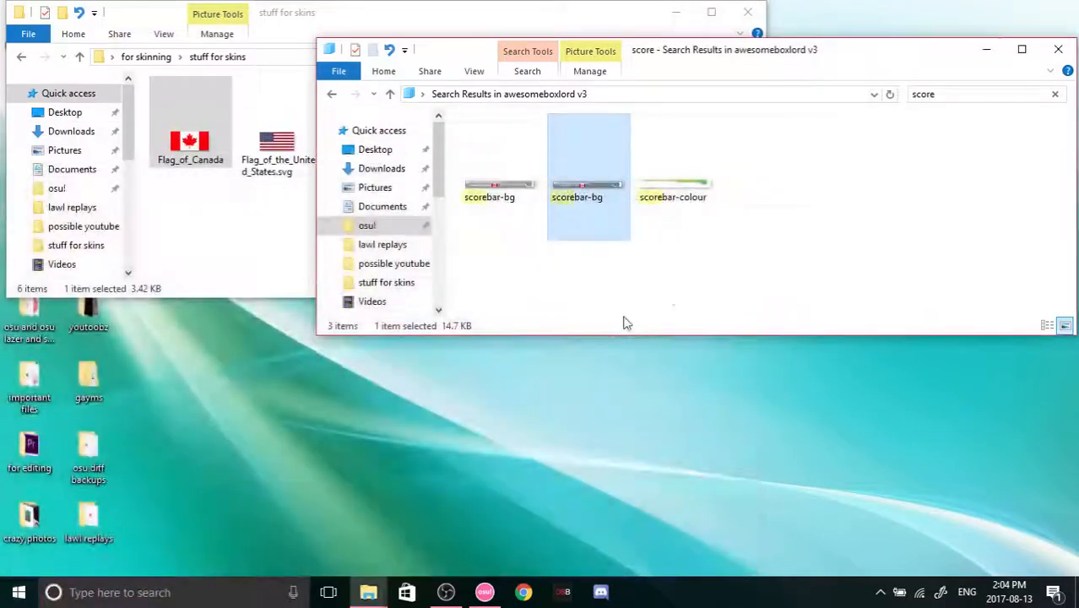